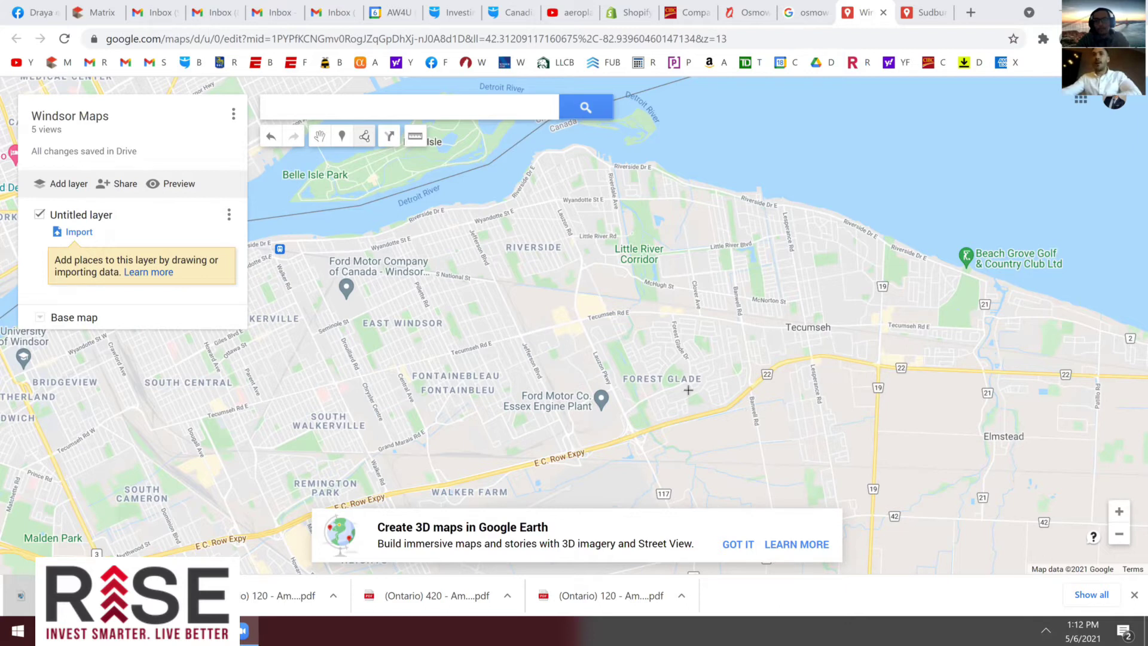
Draw a small narrow polygon at Forest Glade, just east of the Ford Essex Engine Plant, and dismiss its details unnamed
click(635, 404)
click(640, 378)
click(634, 392)
click(636, 404)
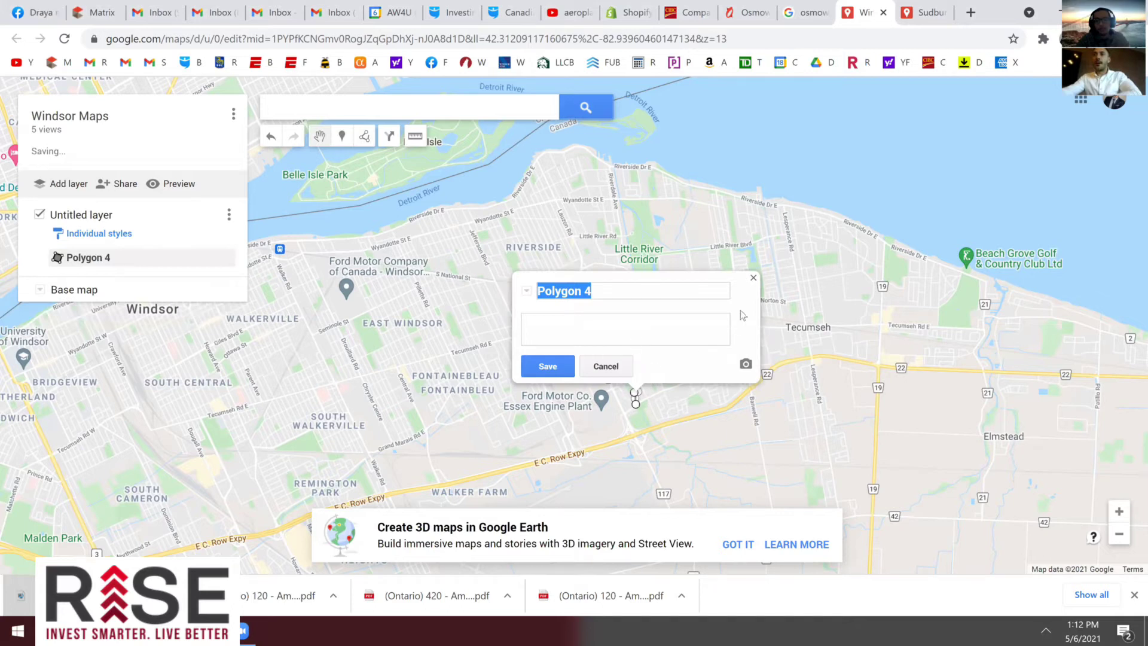
click(754, 278)
Draw a closed polygon over Sandwich and Sutherland, from Windsor Sculpture Park southwest past Prince Rd and back via Tecumseh Rd W at Highway 3
drag(343, 416, 495, 380)
drag(418, 420, 562, 392)
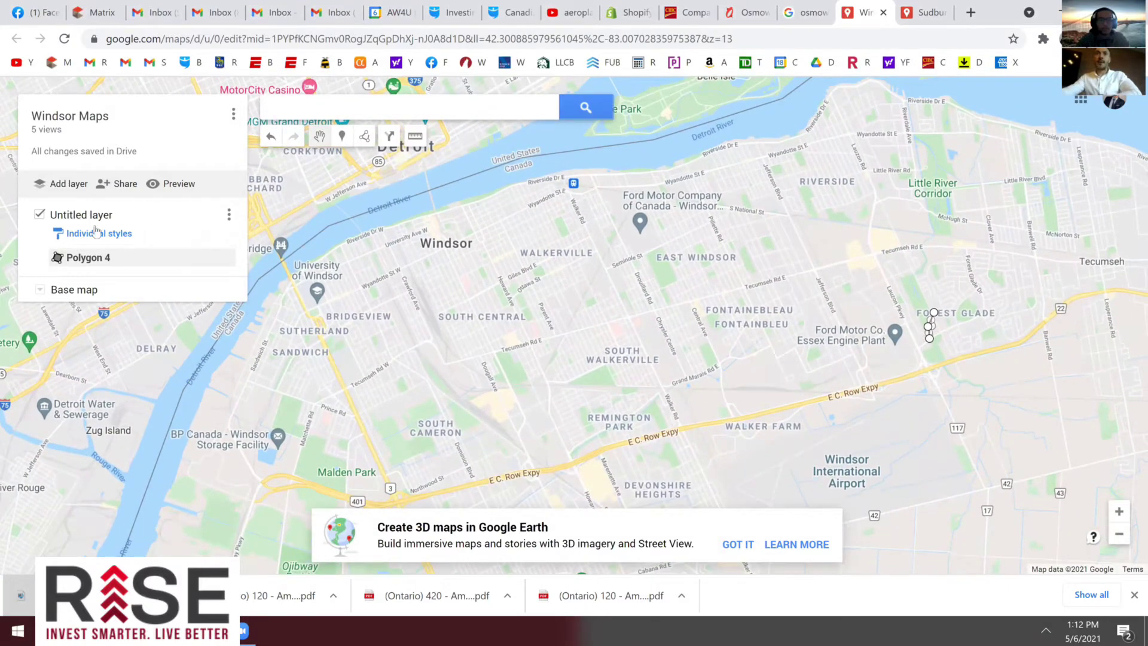
click(365, 139)
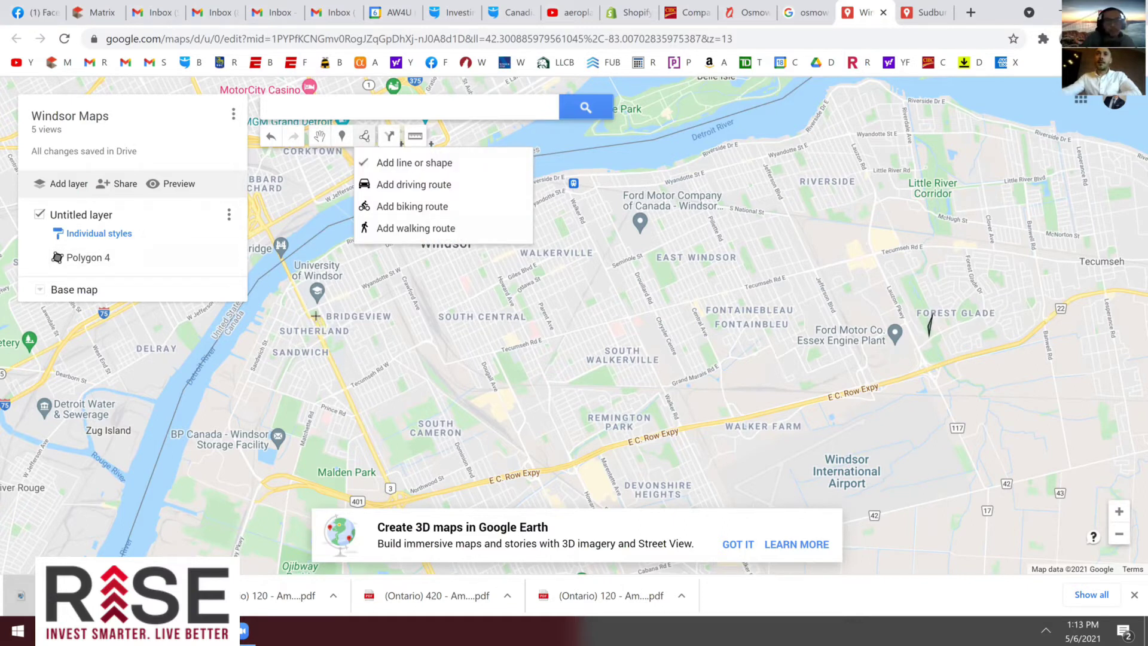
scroll(321, 322, up, 3)
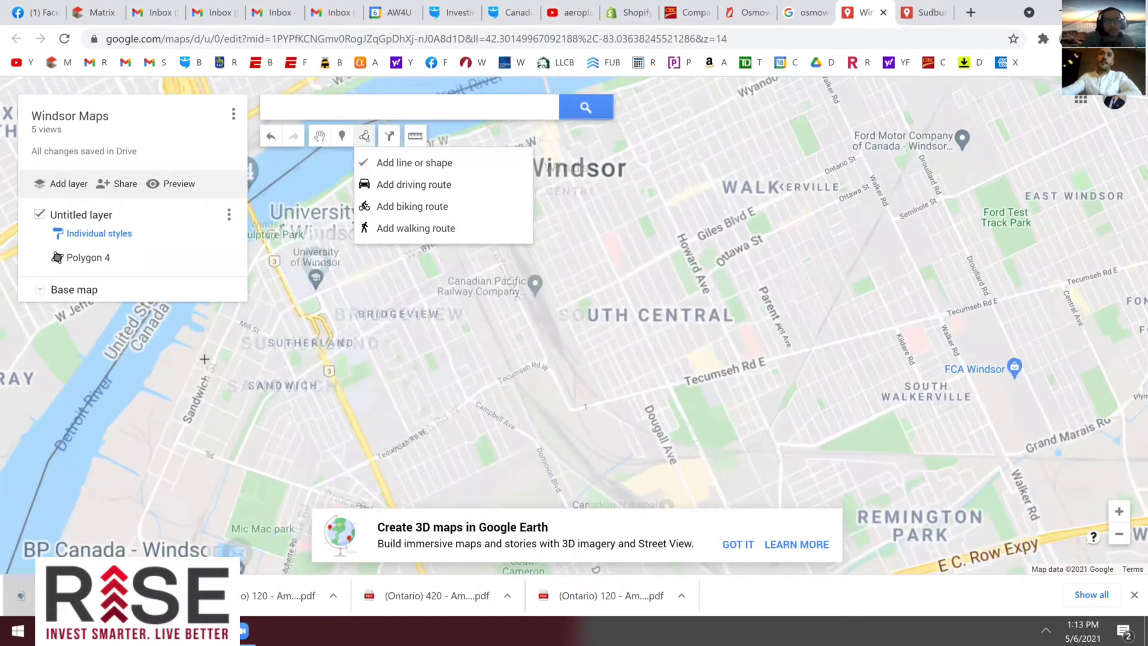
click(267, 244)
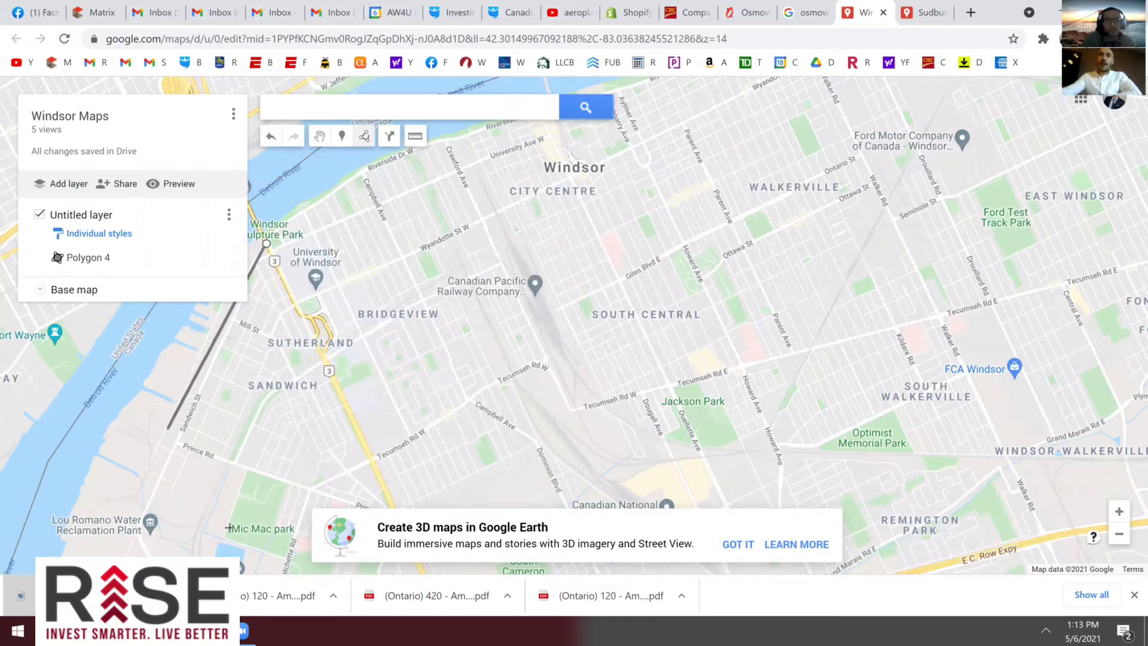
click(130, 491)
click(313, 491)
click(372, 457)
click(267, 244)
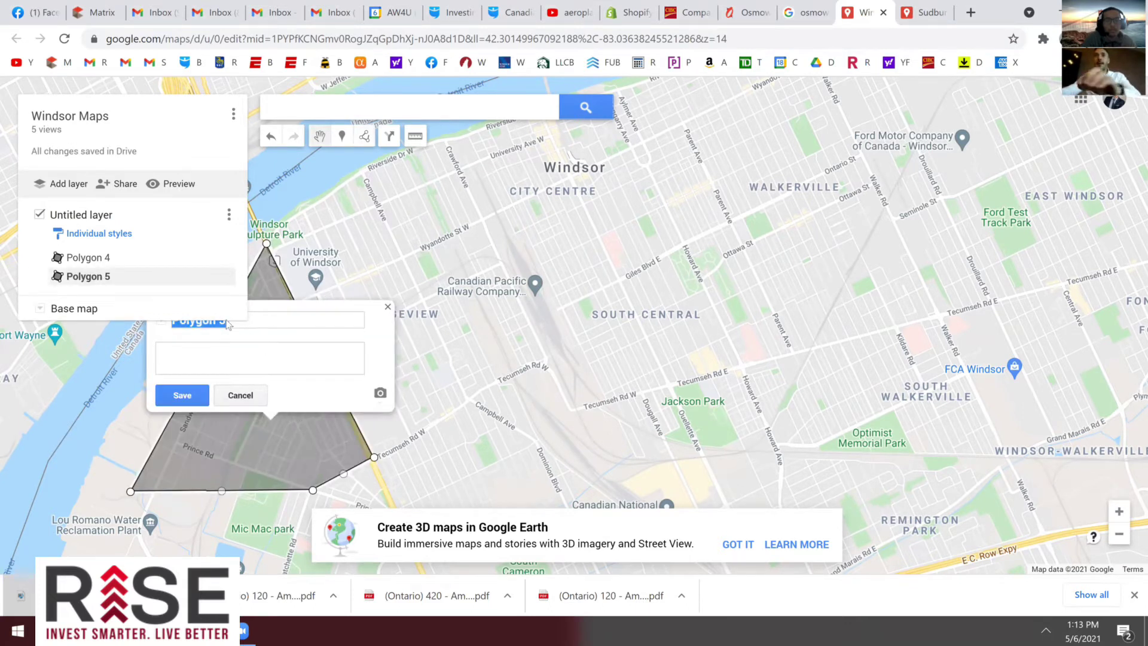
Name the new Sandwich-area polygon "West Windsor", leave its description empty and save it
text(West)
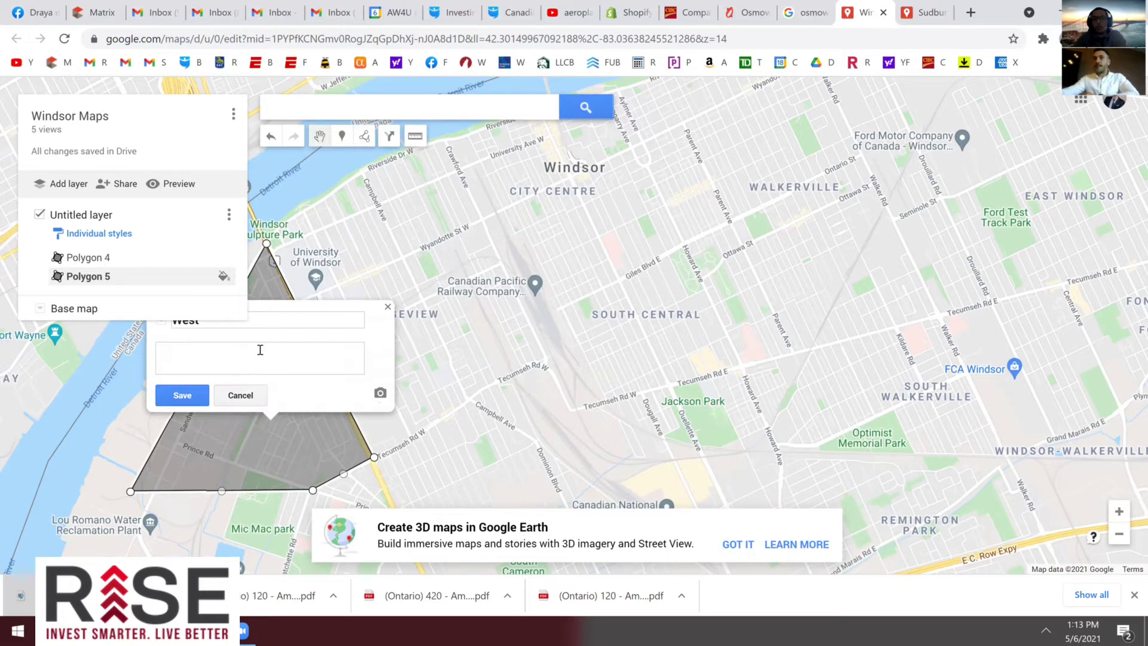
text(W)
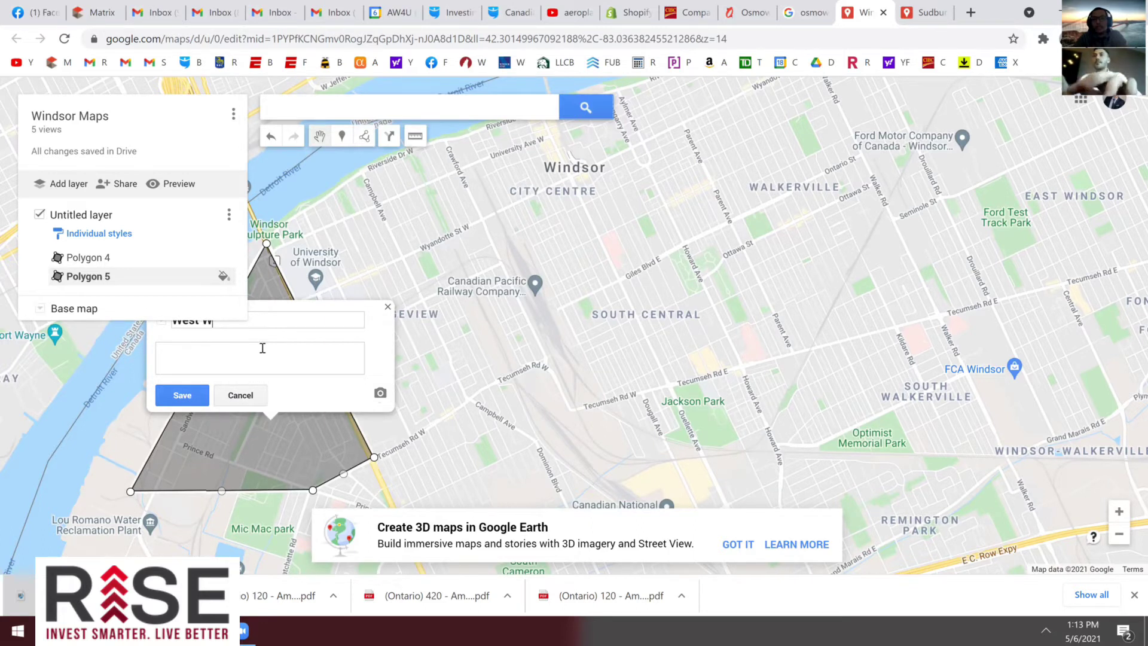
text(indsor)
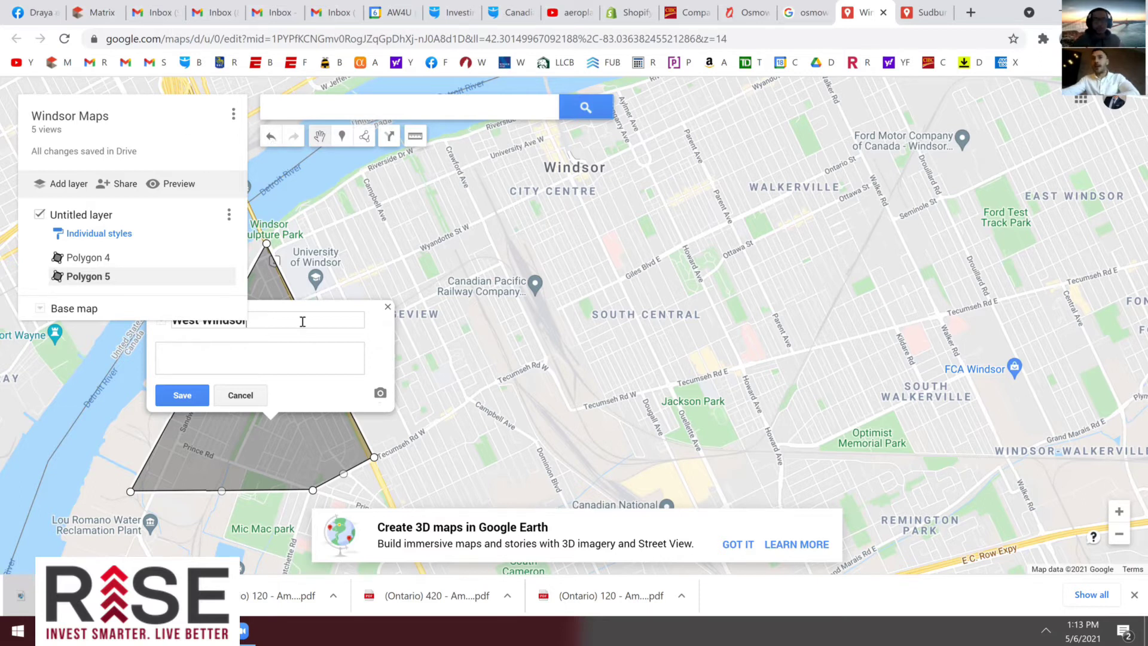
click(255, 349)
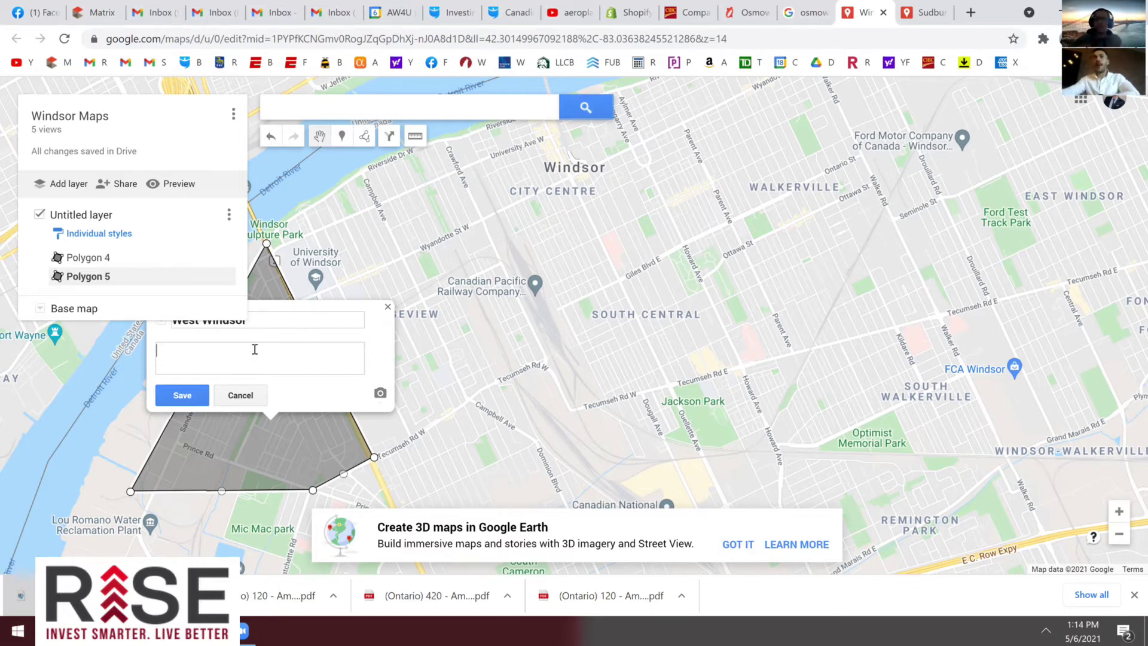
click(186, 402)
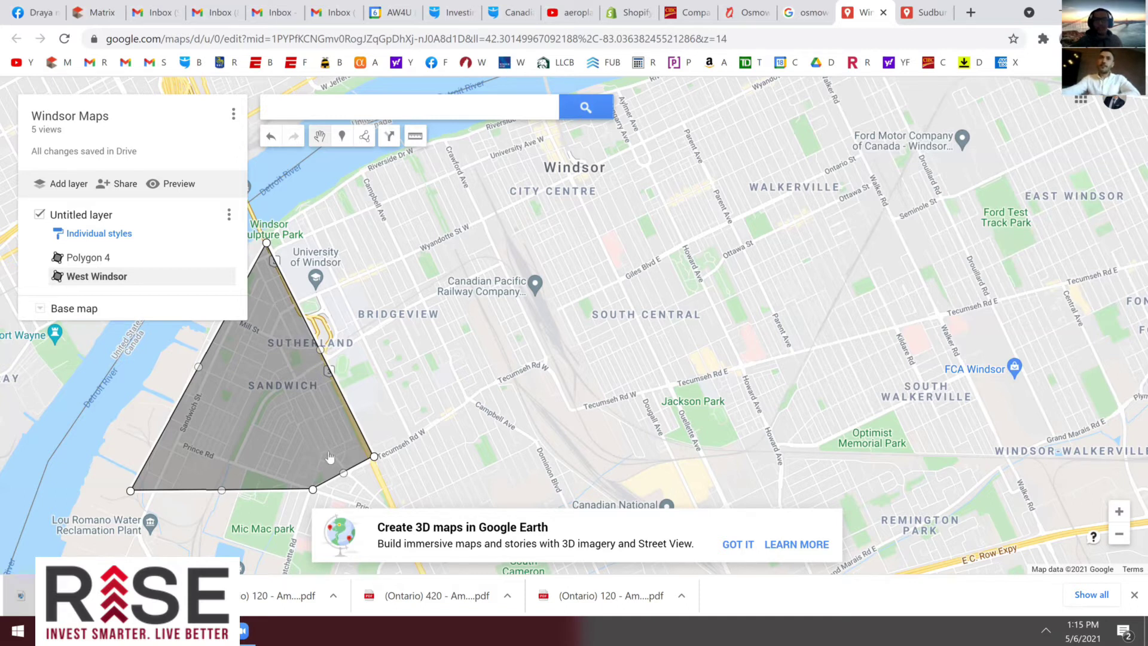
Reshape the West Windsor polygon's southeast side to follow College Ave from Highway 3 past Crowley Park to Prince Rd
scroll(330, 457, up, 3)
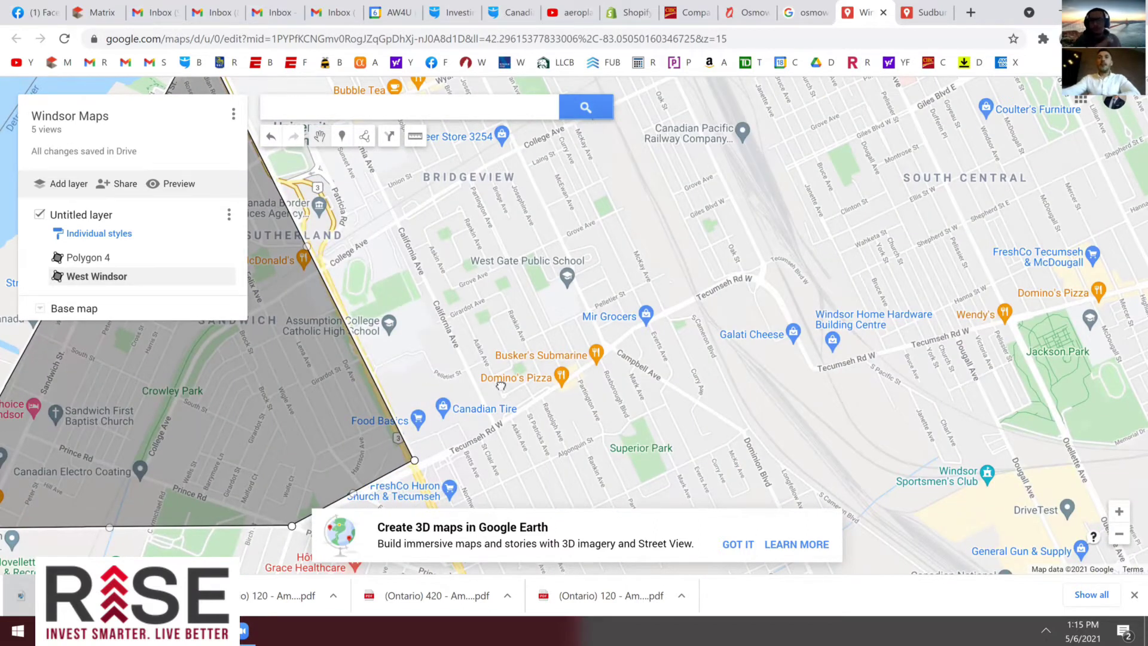
drag(500, 386, 590, 365)
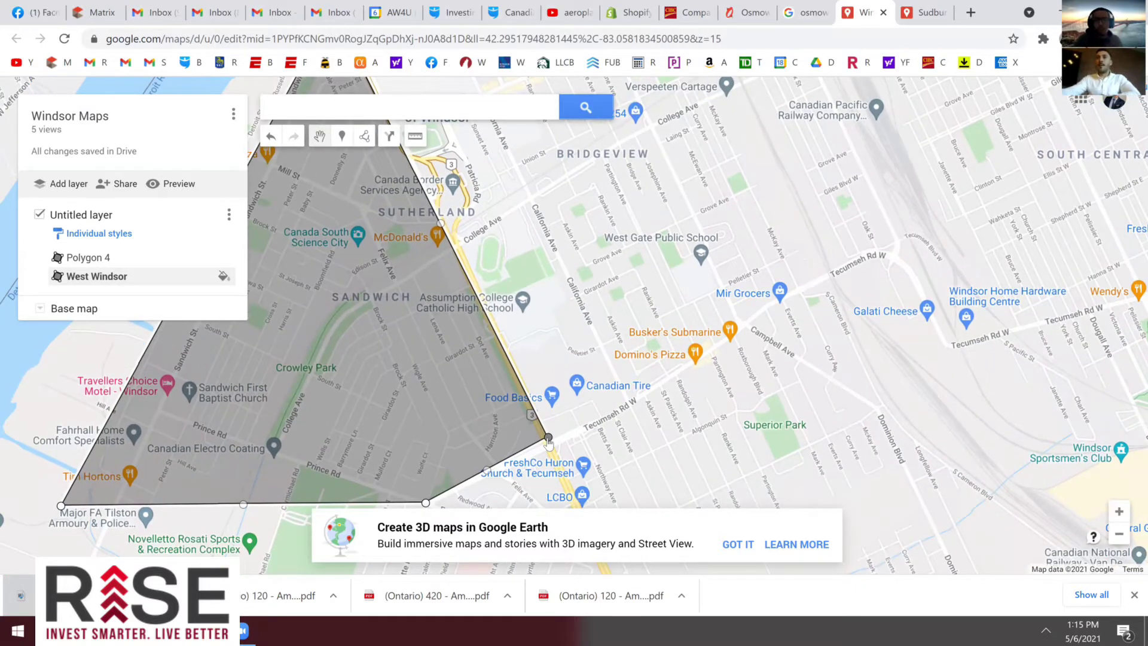
drag(548, 439, 456, 247)
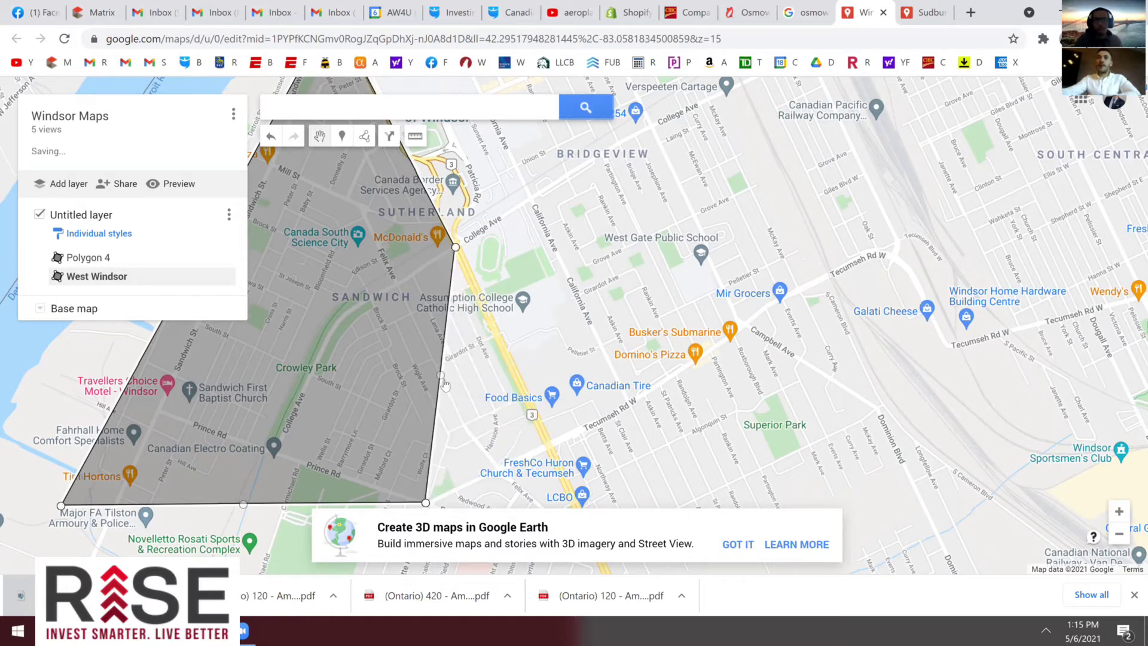
mouse_move(442, 379)
mouse_down()
mouse_move(344, 363)
mouse_move(329, 350)
mouse_move(338, 315)
mouse_up()
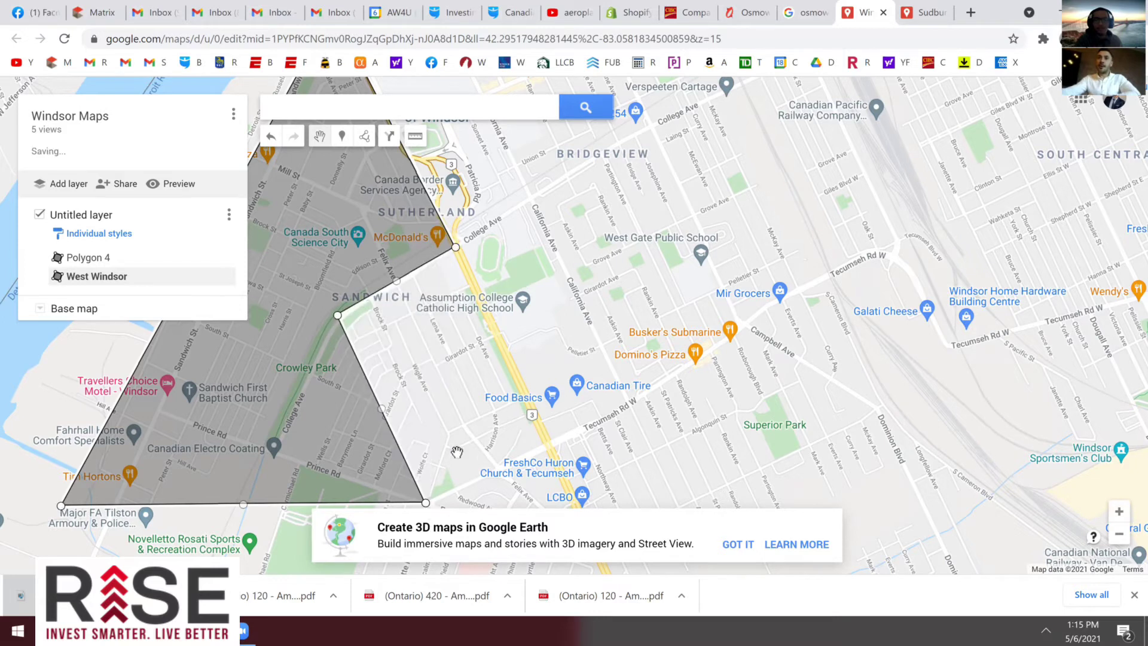
drag(447, 493, 299, 432)
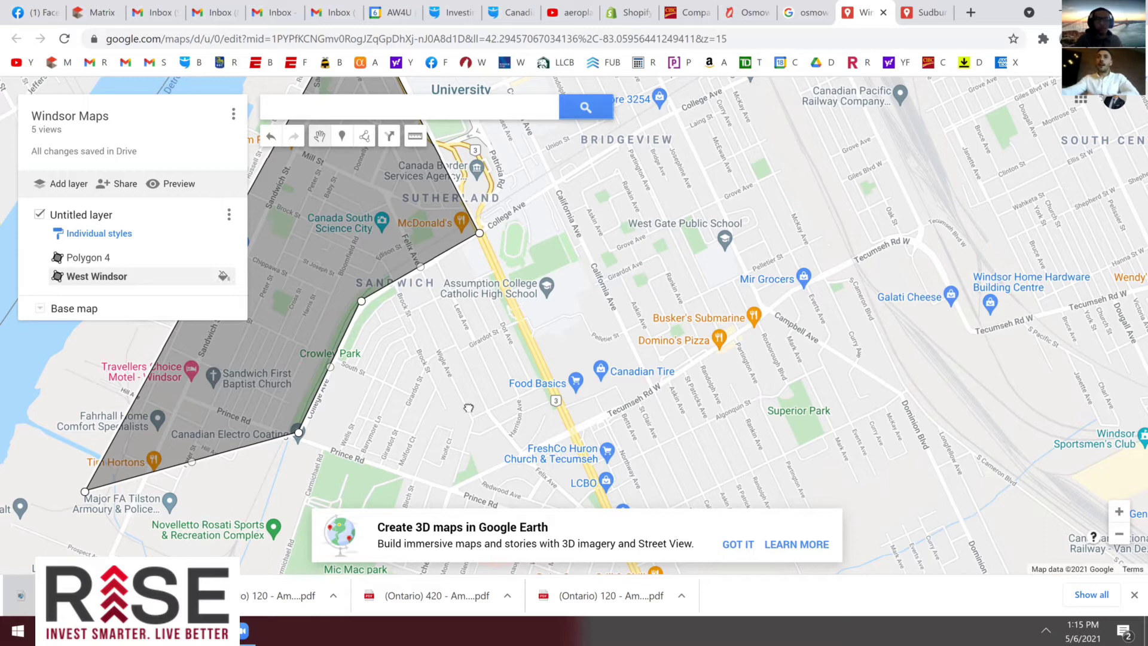
Draw a polygon adjoining West Windsor, bounded by College Ave, Prince Rd, Tecumseh Rd W and Highway 3, and dismiss its details unnamed
drag(395, 384, 438, 452)
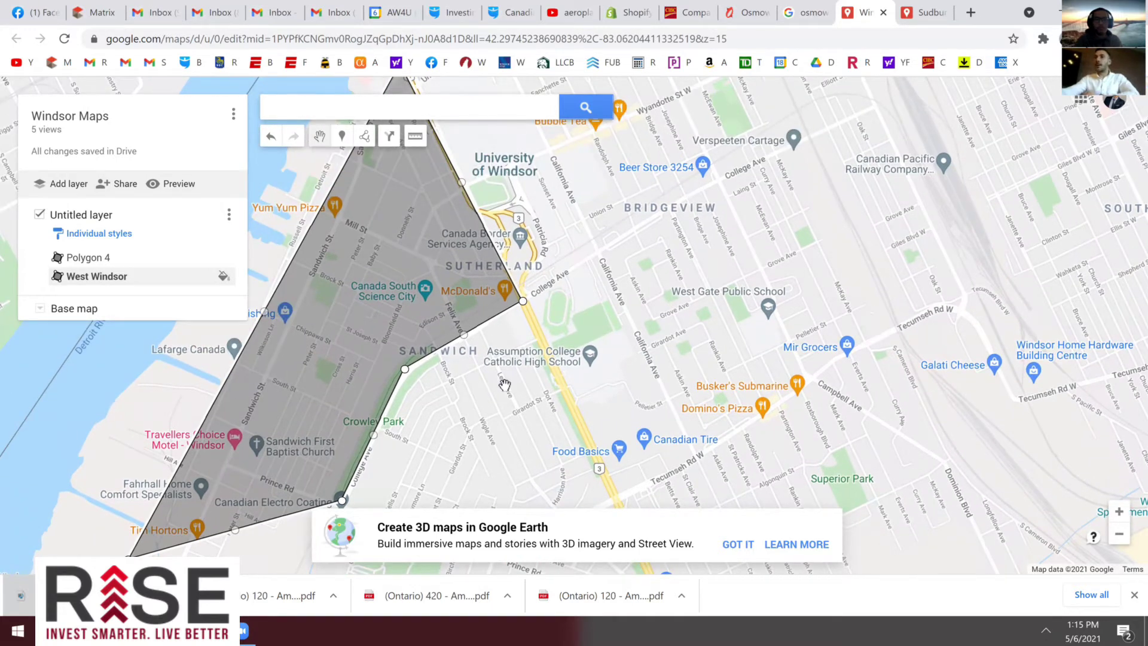
drag(504, 384, 498, 381)
mouse_move(451, 287)
mouse_down()
mouse_move(402, 273)
mouse_move(402, 202)
mouse_up()
click(369, 144)
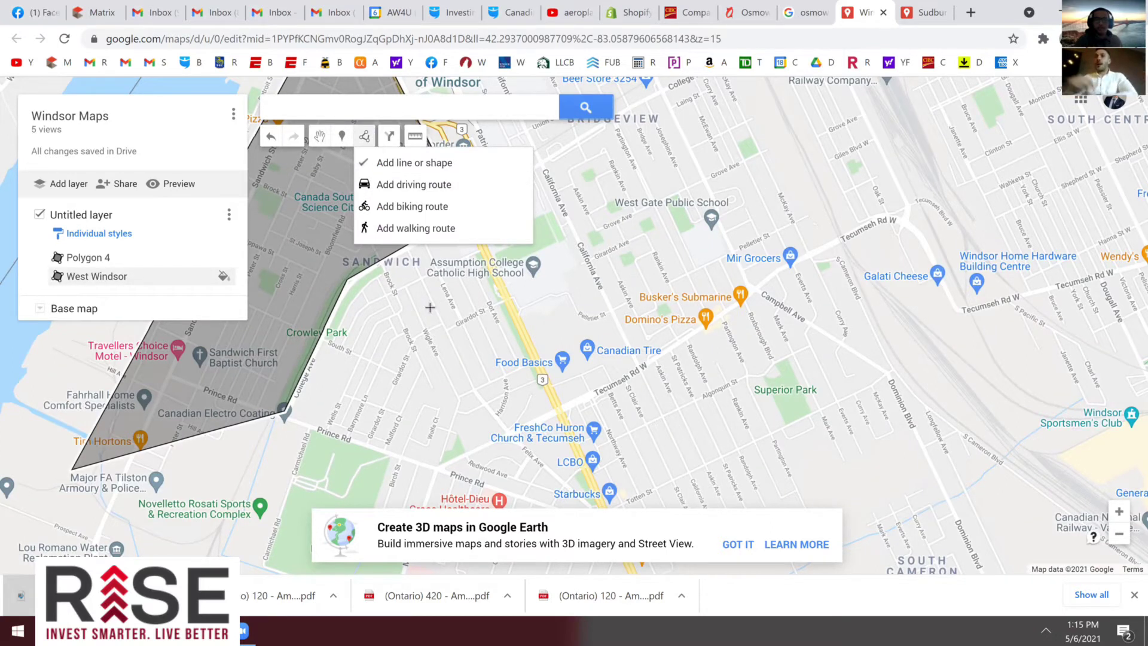
click(565, 406)
click(436, 472)
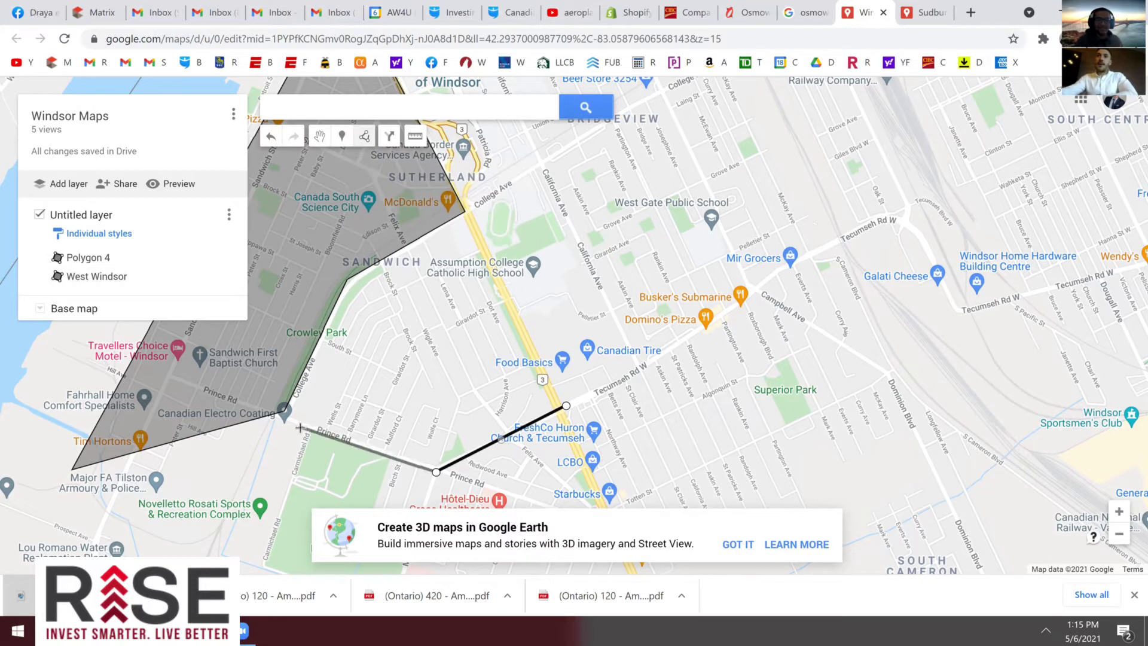
click(286, 417)
click(353, 273)
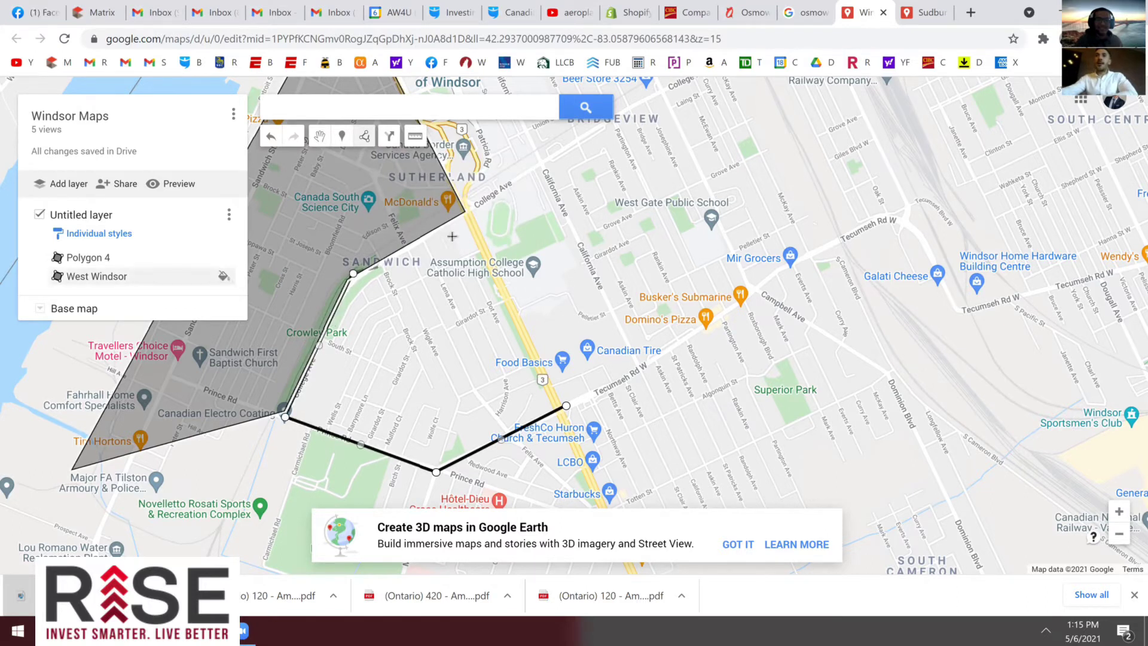
click(466, 212)
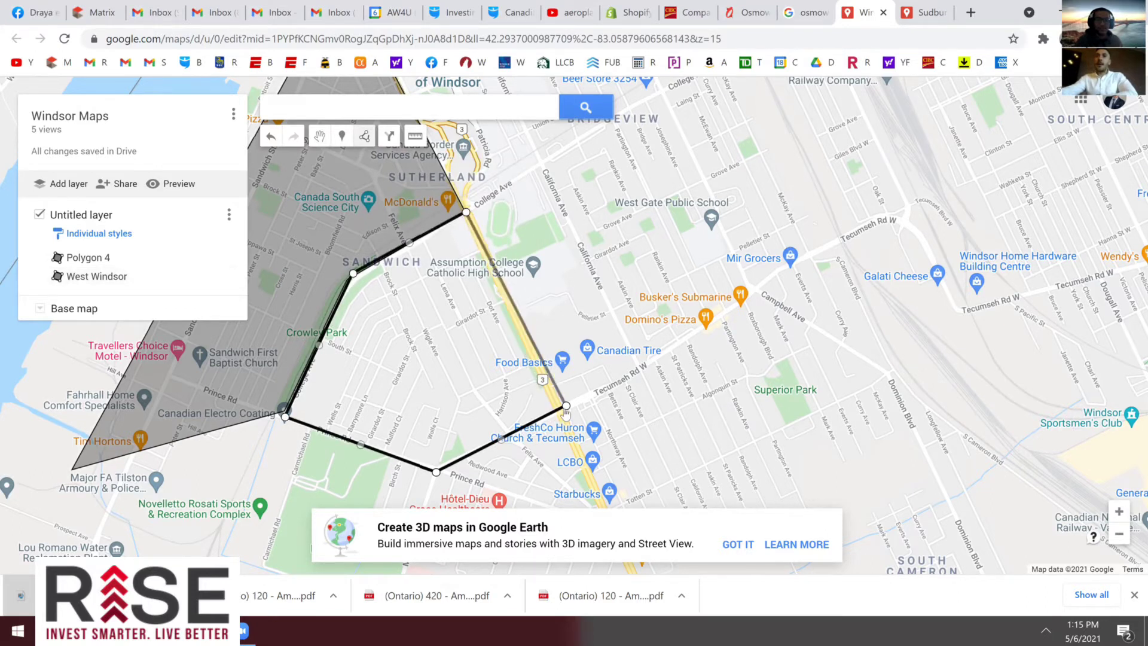
click(565, 406)
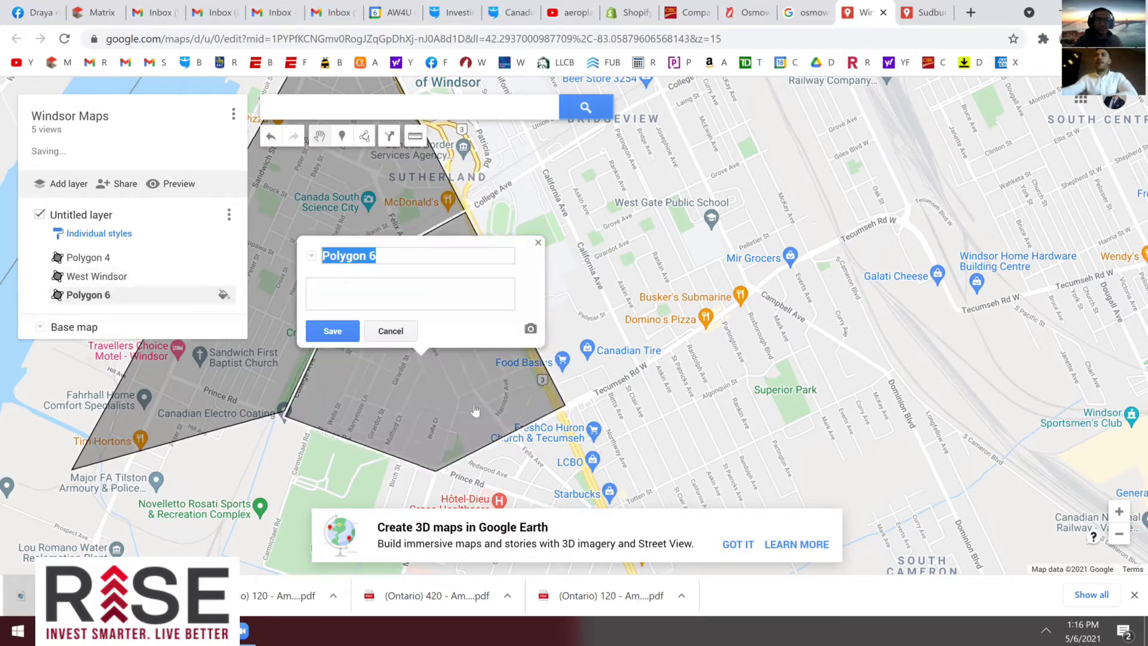
click(539, 242)
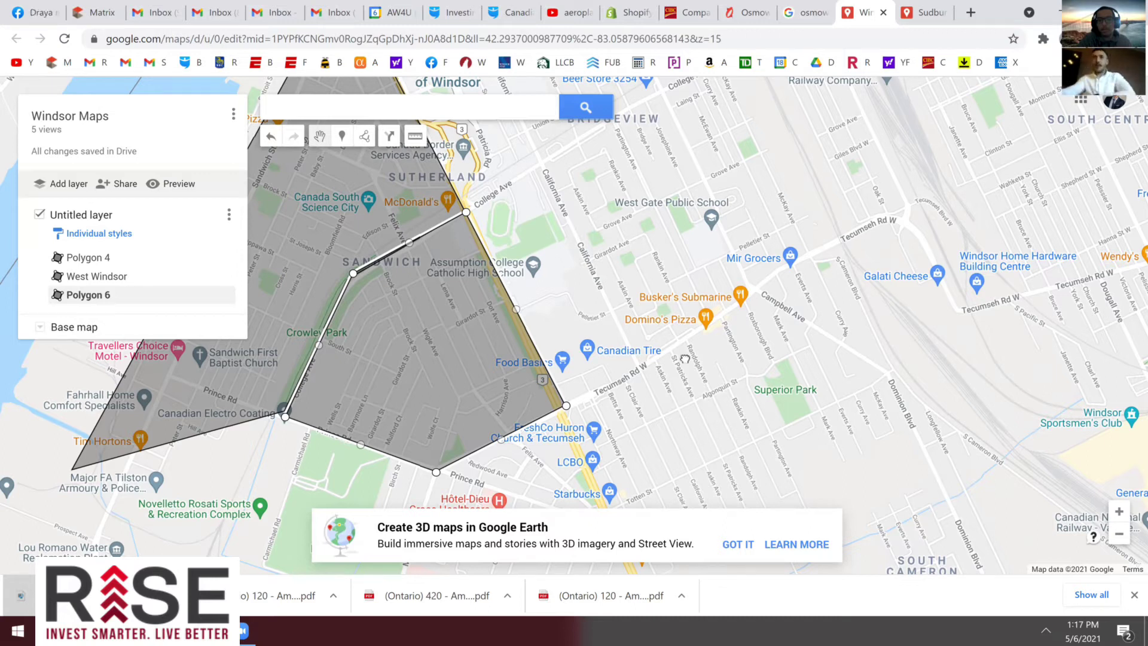
Draw a closed polygon over Bridgeview, east of the University of Windsor, from the Detroit River shore south to Tecumseh Rd W
drag(656, 293, 648, 267)
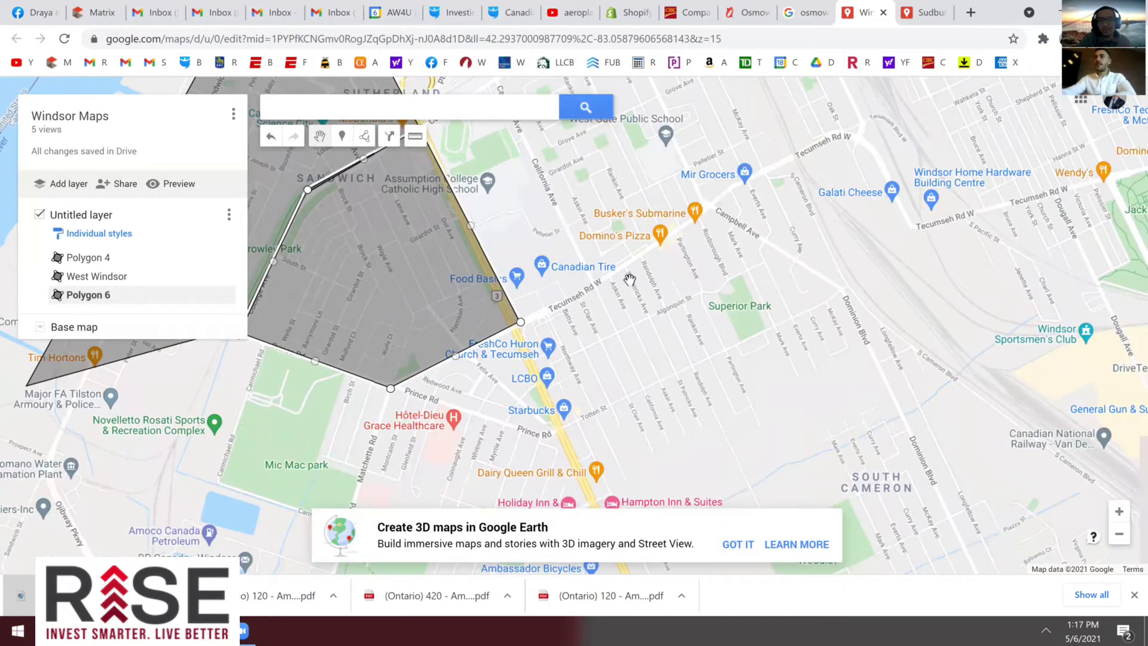
scroll(618, 292, down, 1)
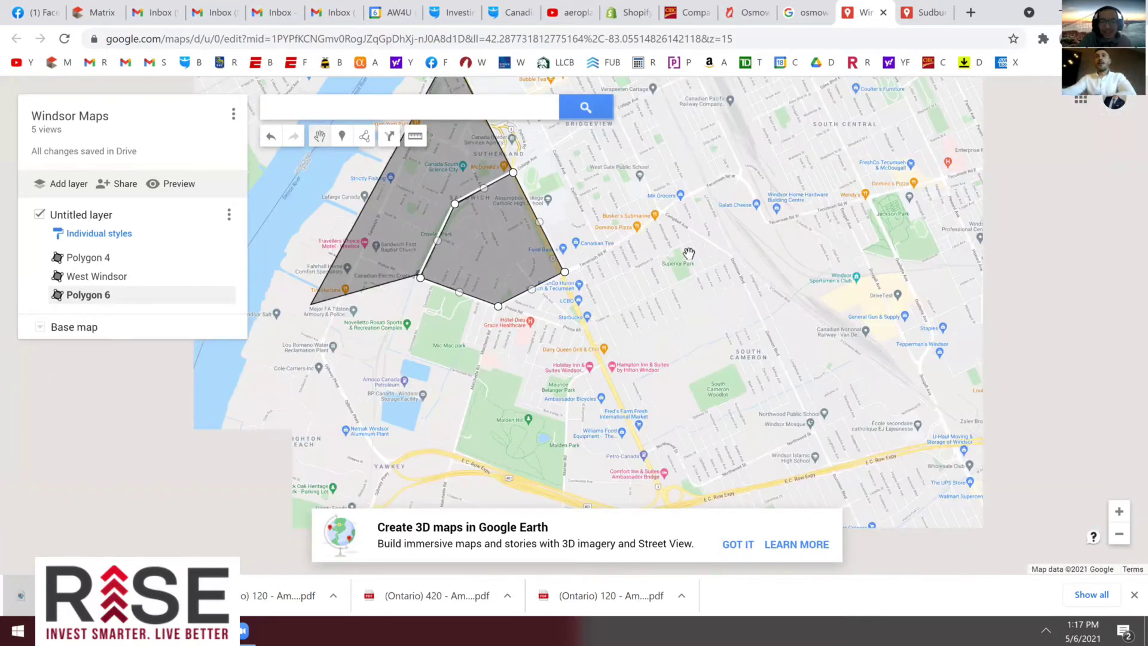
scroll(634, 234, up, 1)
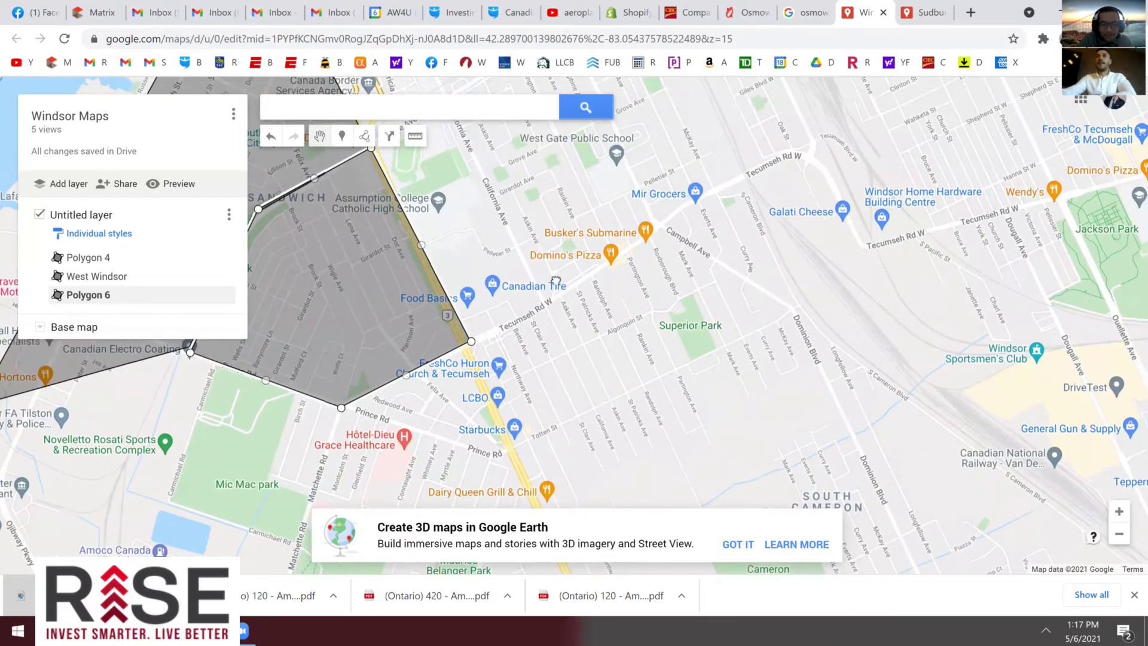
drag(548, 311, 497, 482)
scroll(502, 239, down, 2)
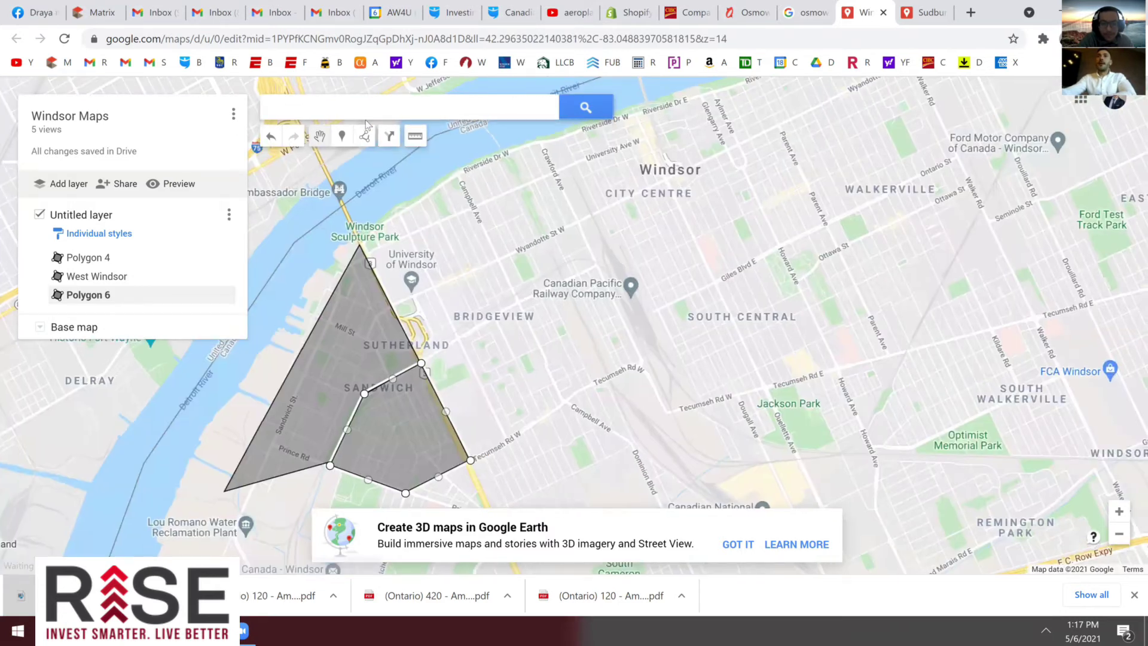
scroll(90, 198, up, 1)
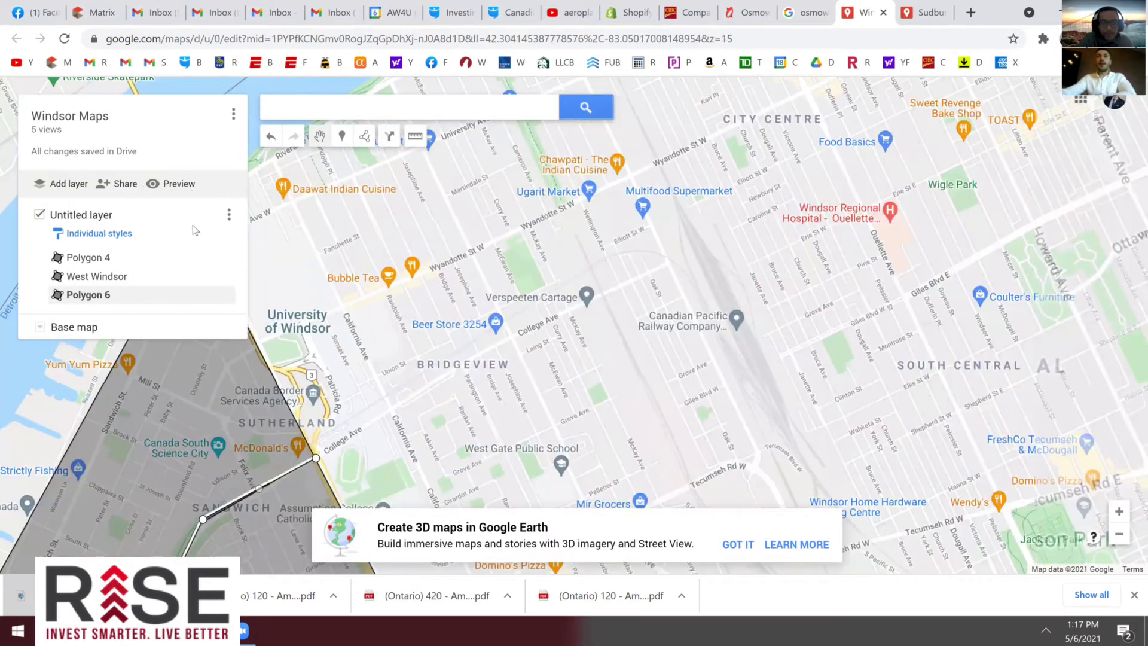
scroll(346, 153, up, 1)
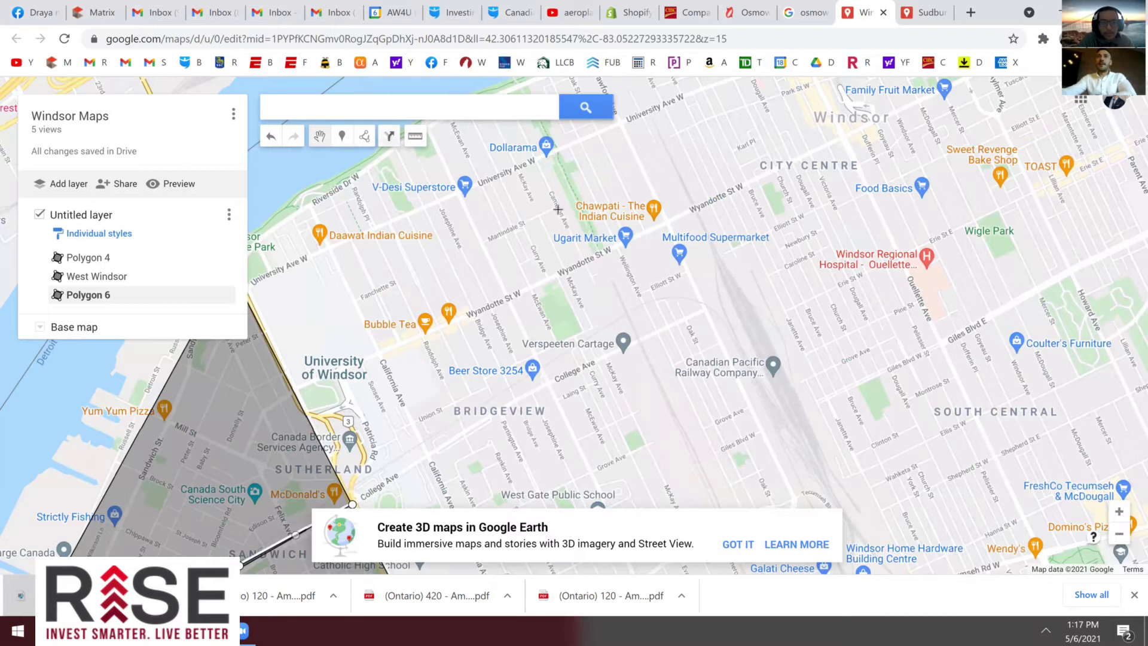
click(364, 137)
scroll(575, 143, down, 1)
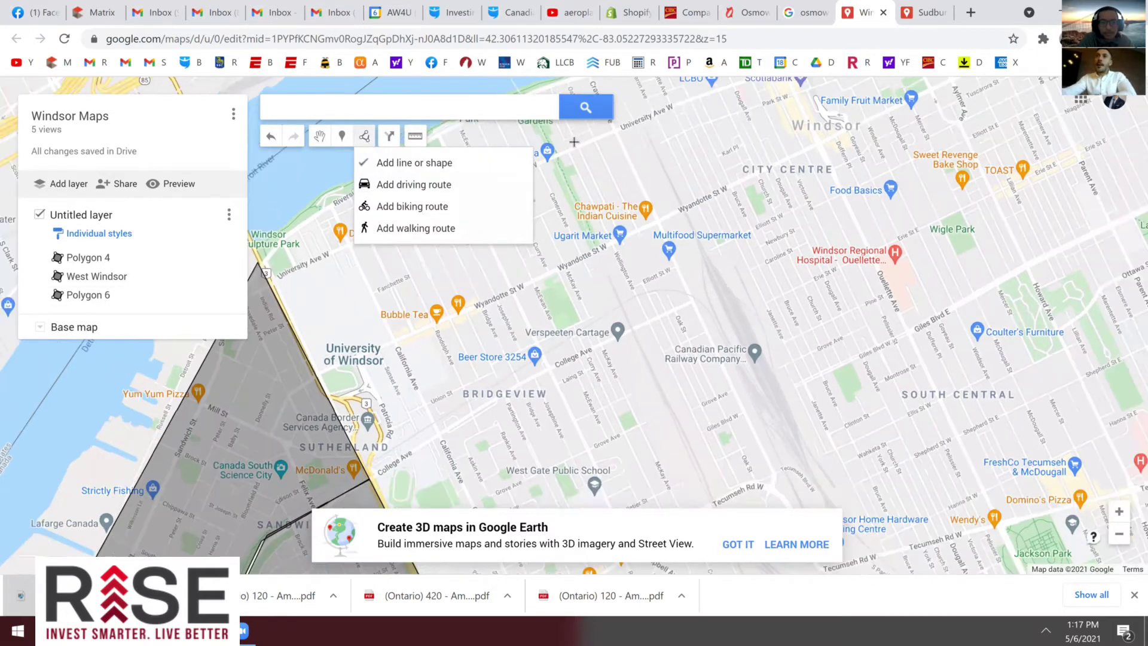
scroll(574, 140, down, 2)
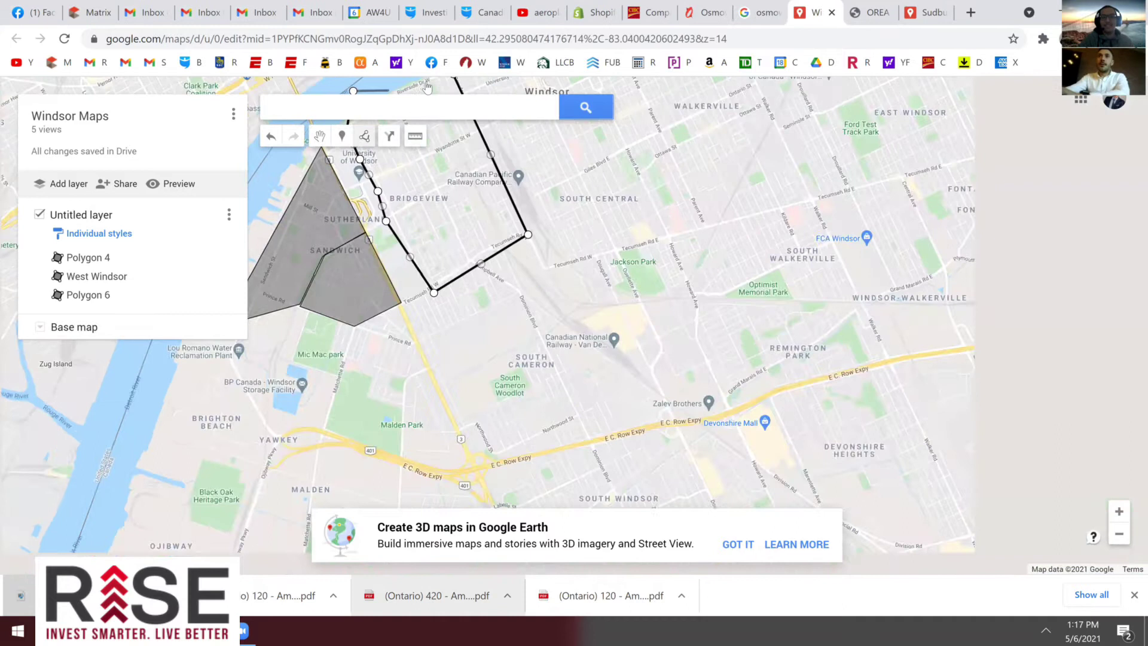
scroll(427, 87, down, 1)
click(426, 87)
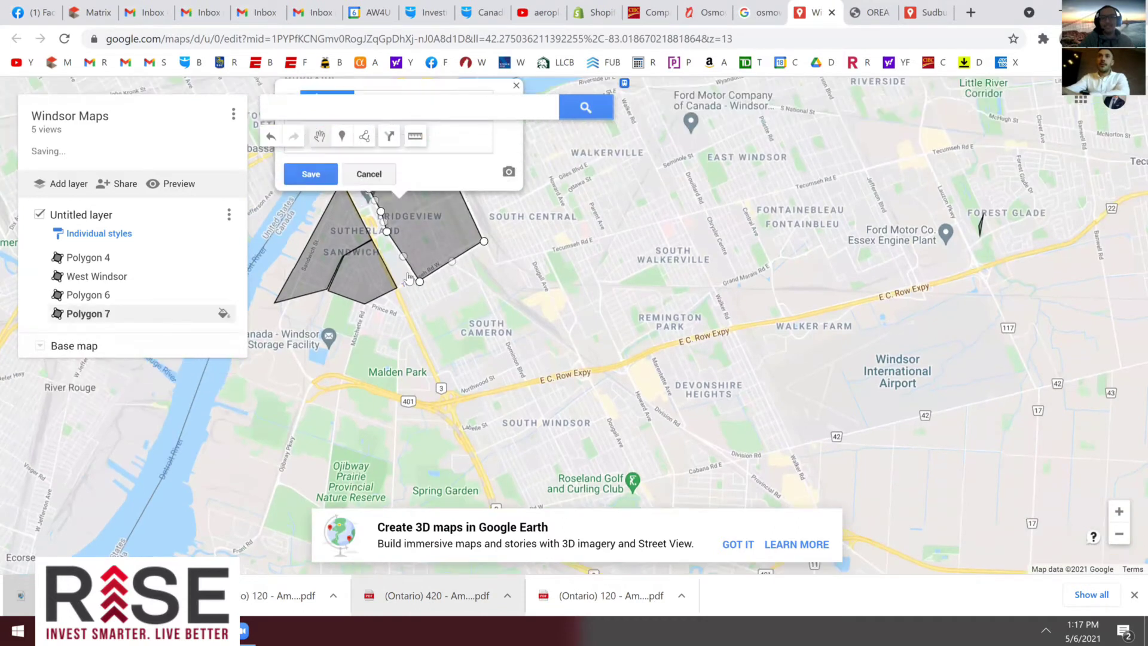
Name the Bridgeview polygon "West Windsor Student Rental", save it without a description and close its details
scroll(410, 269, up, 1)
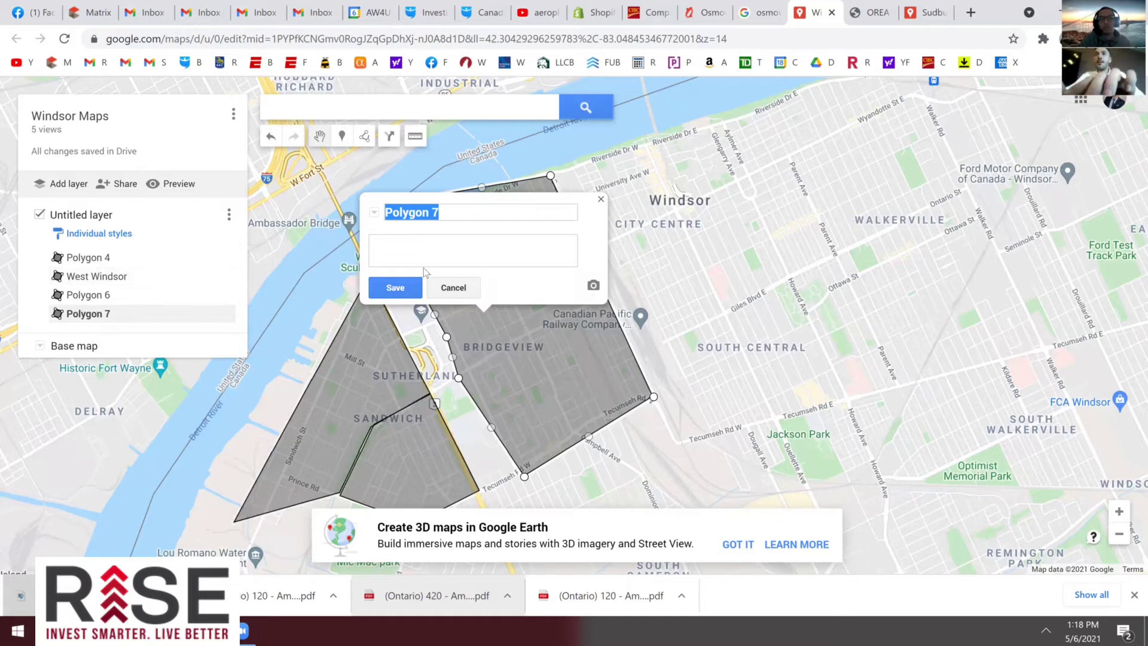
text(West Windsor)
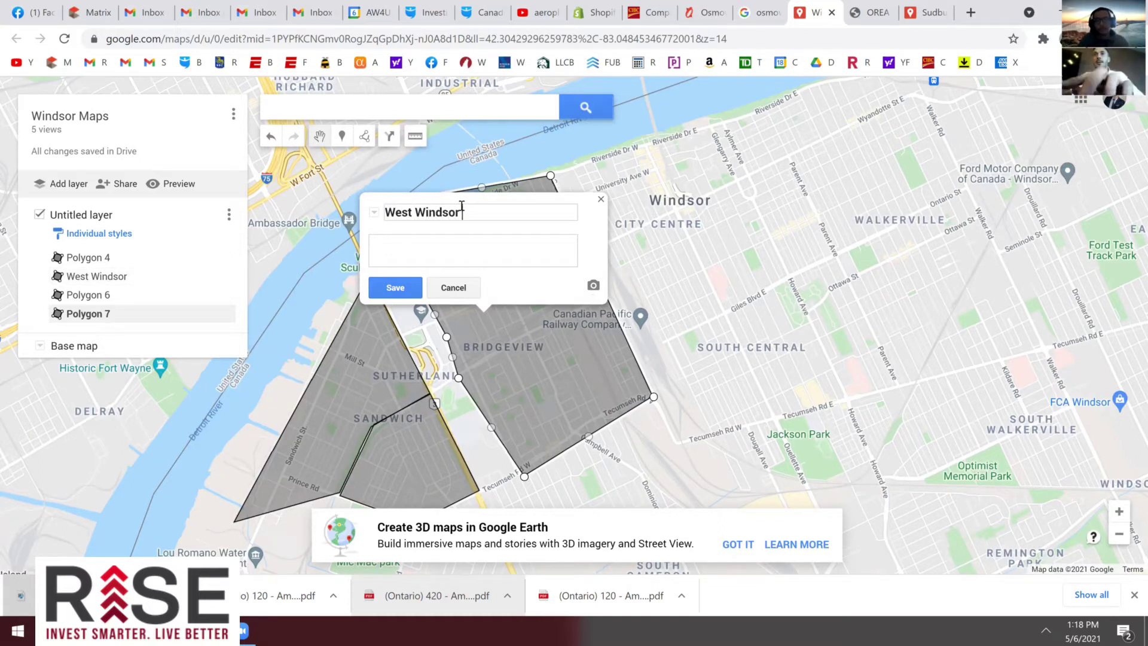
text( Student Rent)
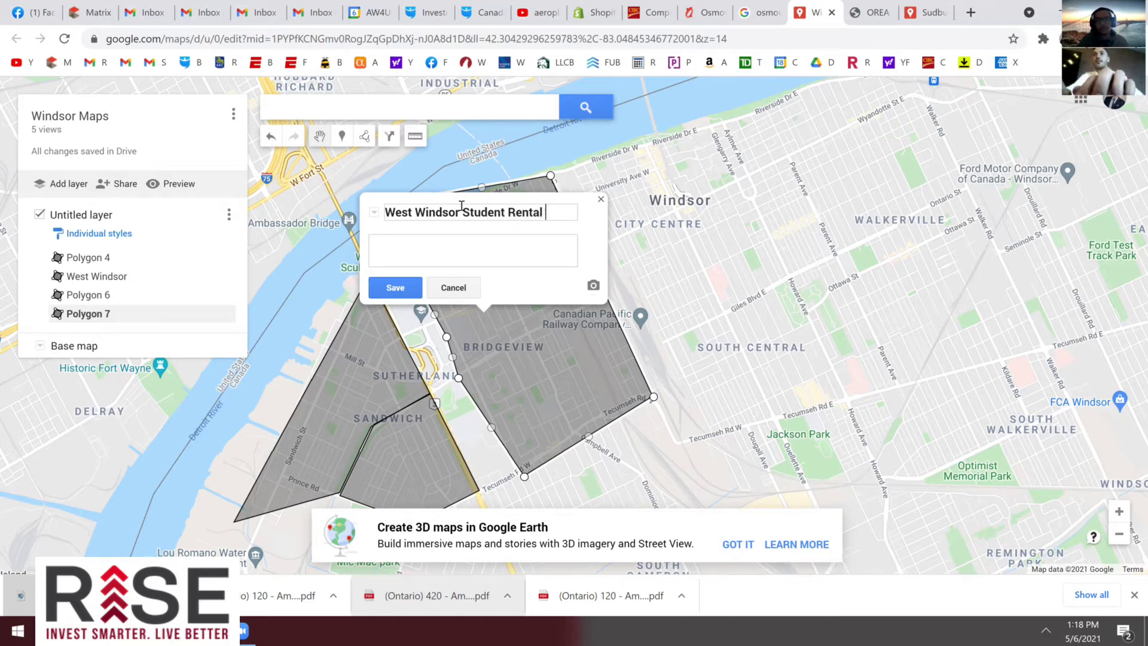
text(al)
click(395, 287)
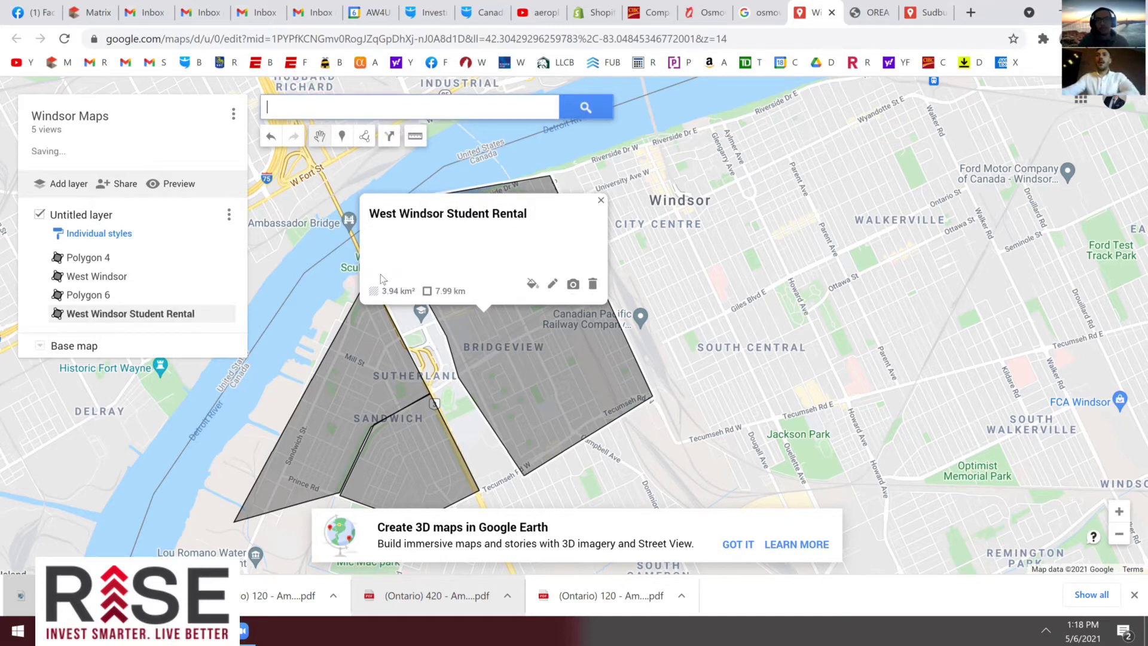
click(600, 200)
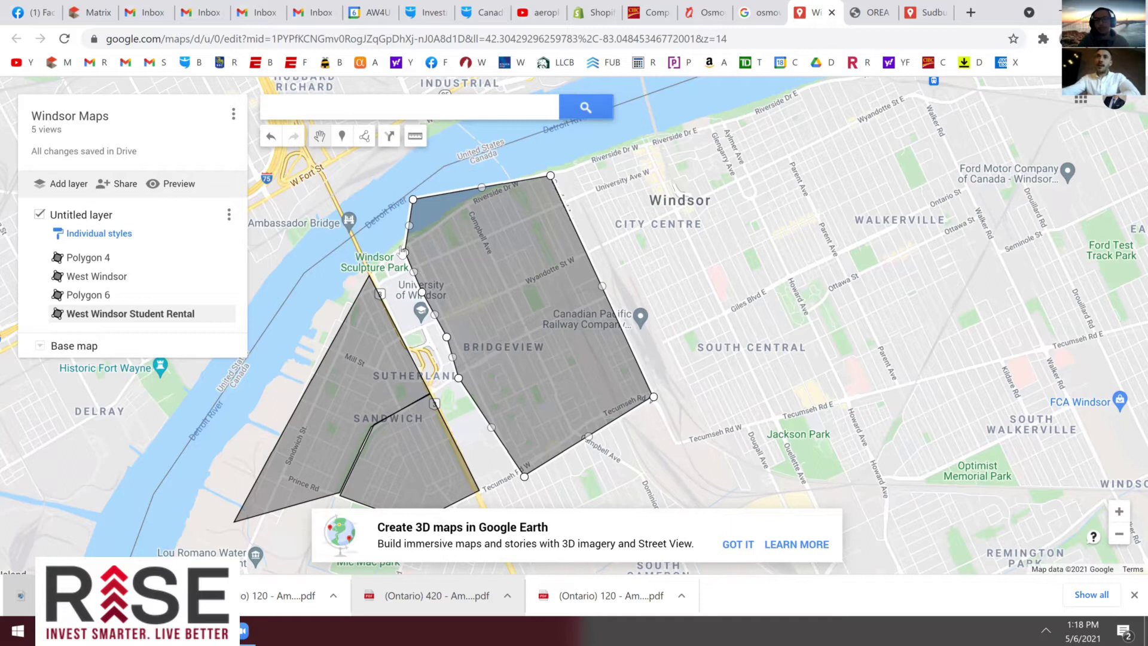
Examine the West Windsor Student Rental polygon from the University of Windsor across to the railway corridor and Tecumseh Rd W
scroll(434, 359, up, 2)
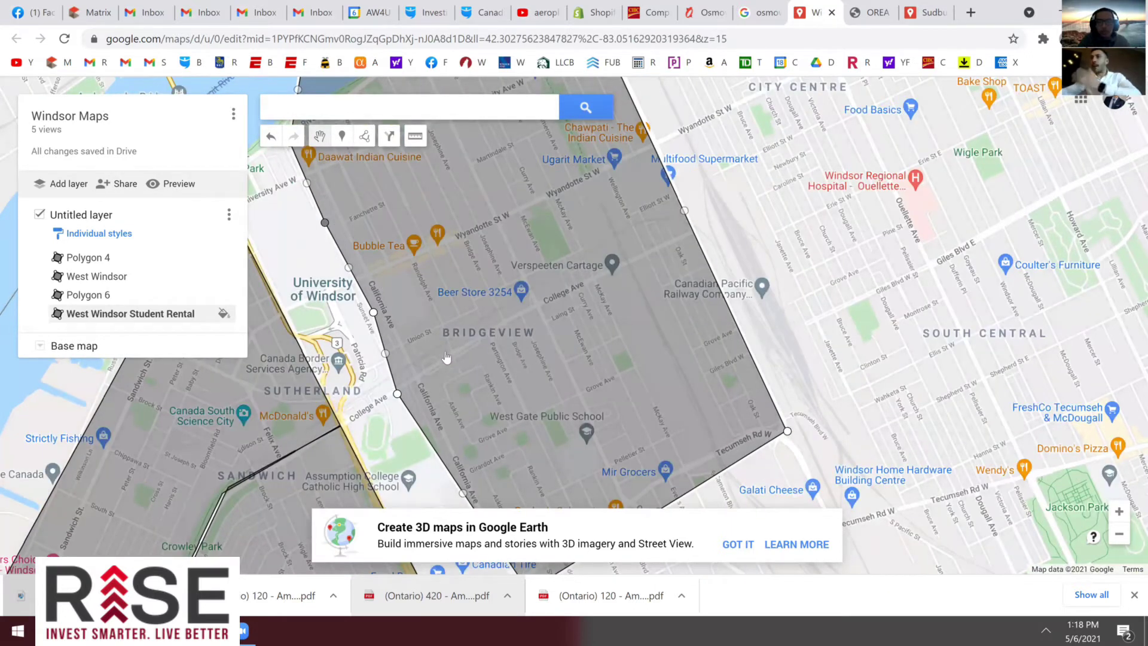
scroll(448, 356, down, 1)
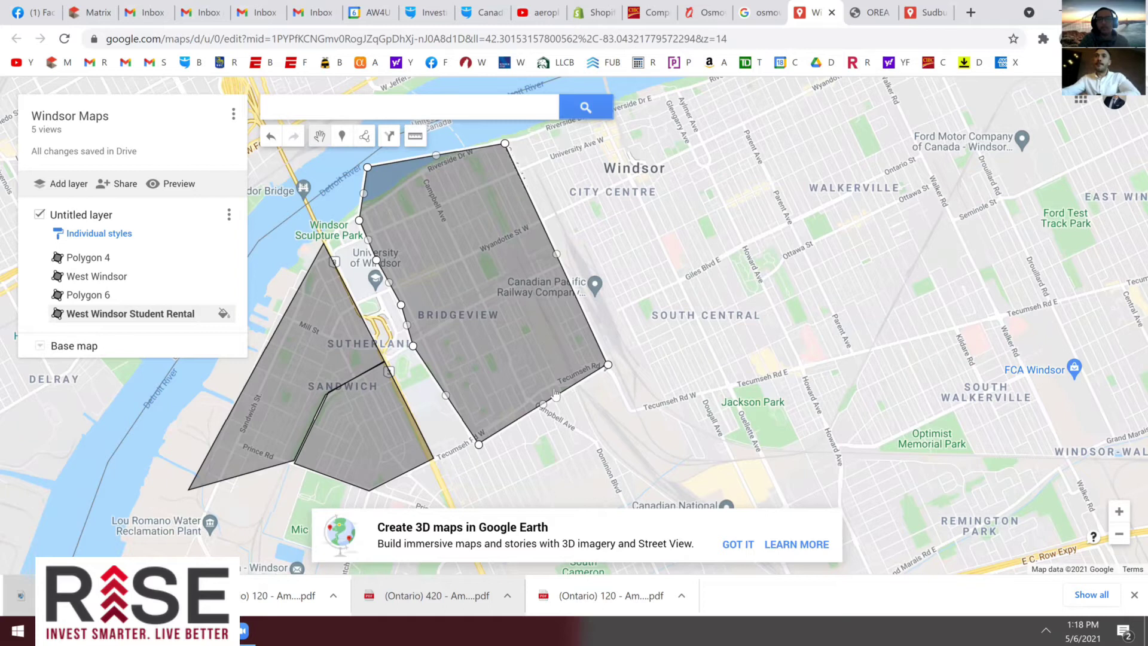
scroll(555, 394, up, 2)
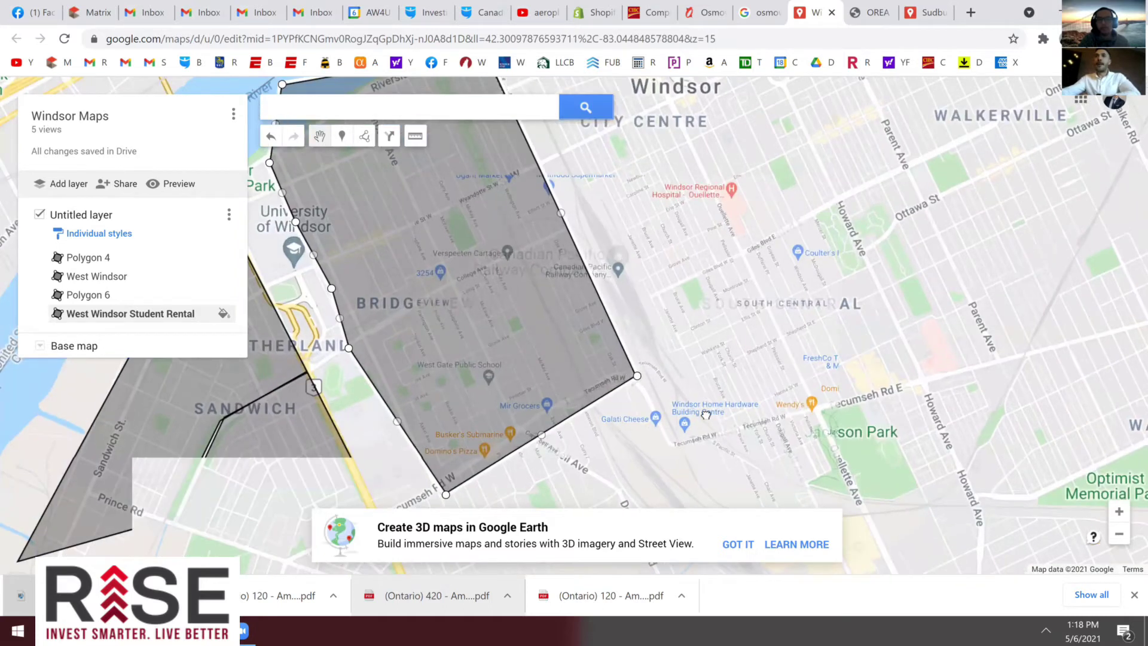
scroll(640, 371, up, 2)
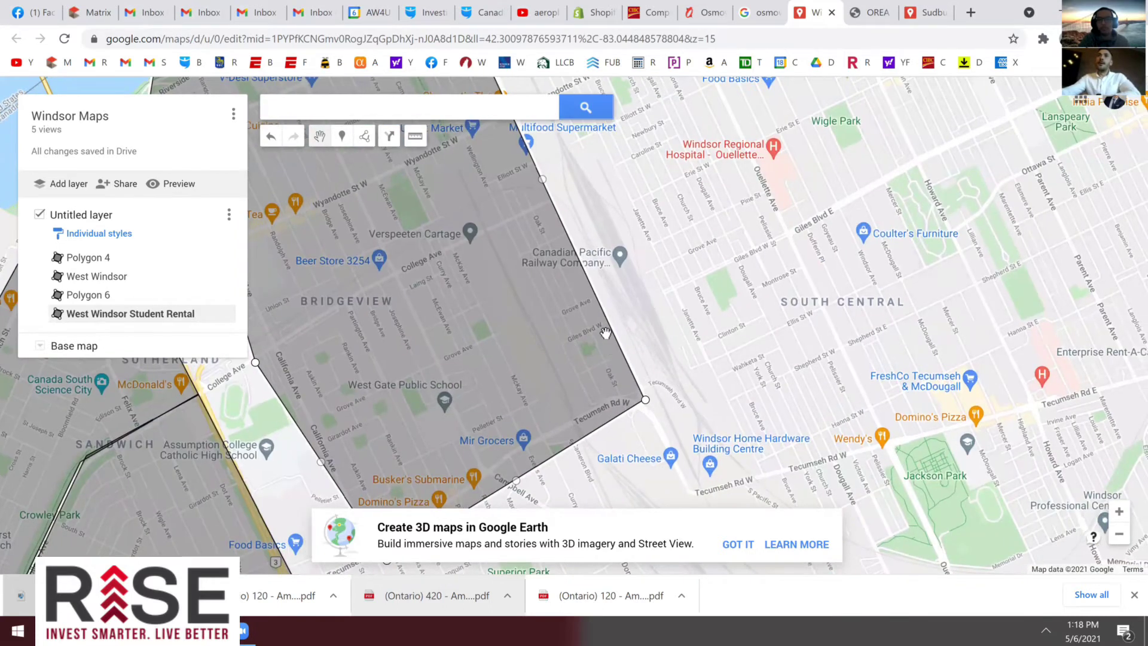
key(Right)
key(Up)
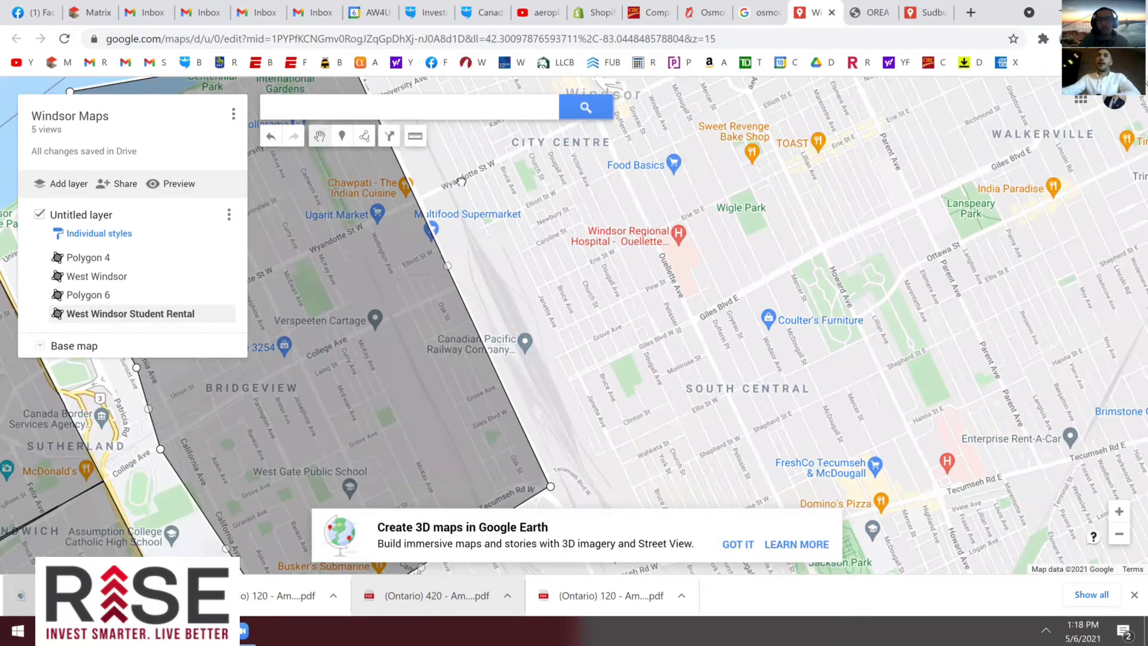
scroll(478, 221, down, 2)
scroll(449, 259, up, 2)
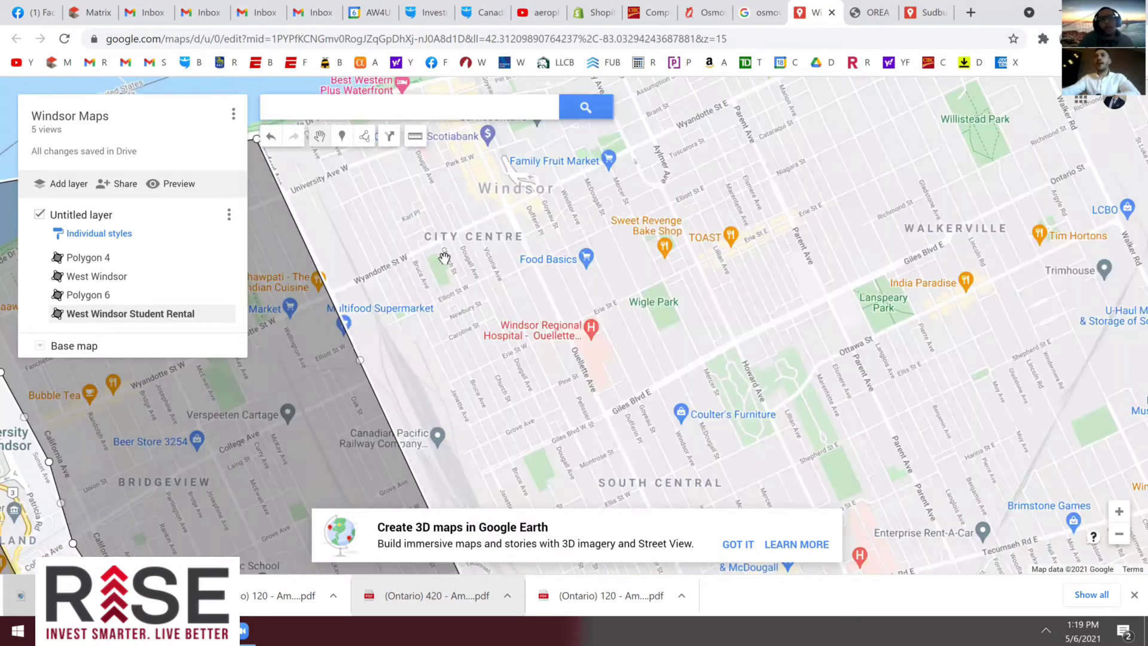
Examine the City Centre blocks between the student rental polygon's eastern edge, Riverside Dr and Ouellette Ave
key(Down)
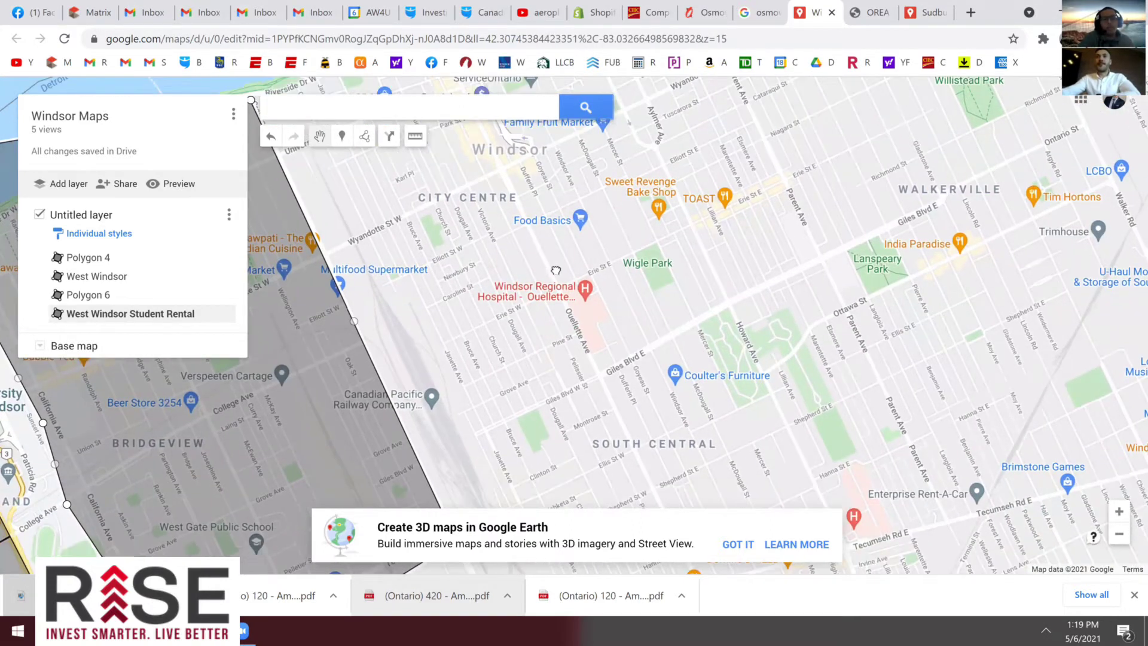
key(Up)
key(Left)
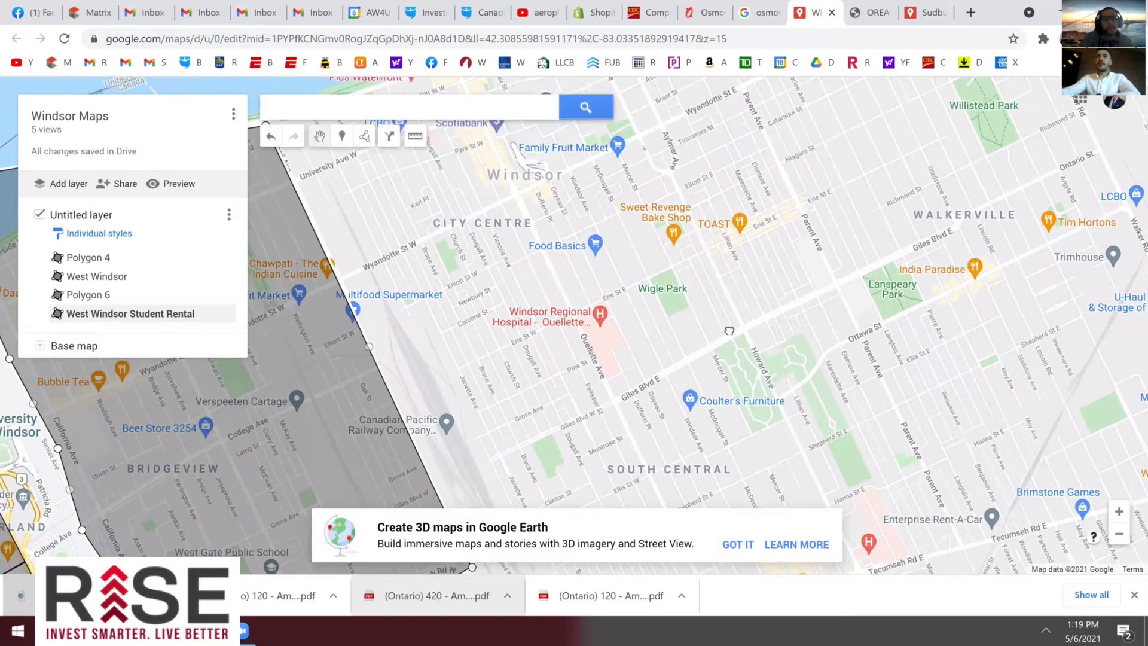
key(Left)
key(Left)
key(Left)
key(Left)
key(Left)
key(Down)
key(Left)
key(Left)
key(Left)
key(Left)
key(Left)
key(Up)
key(Up)
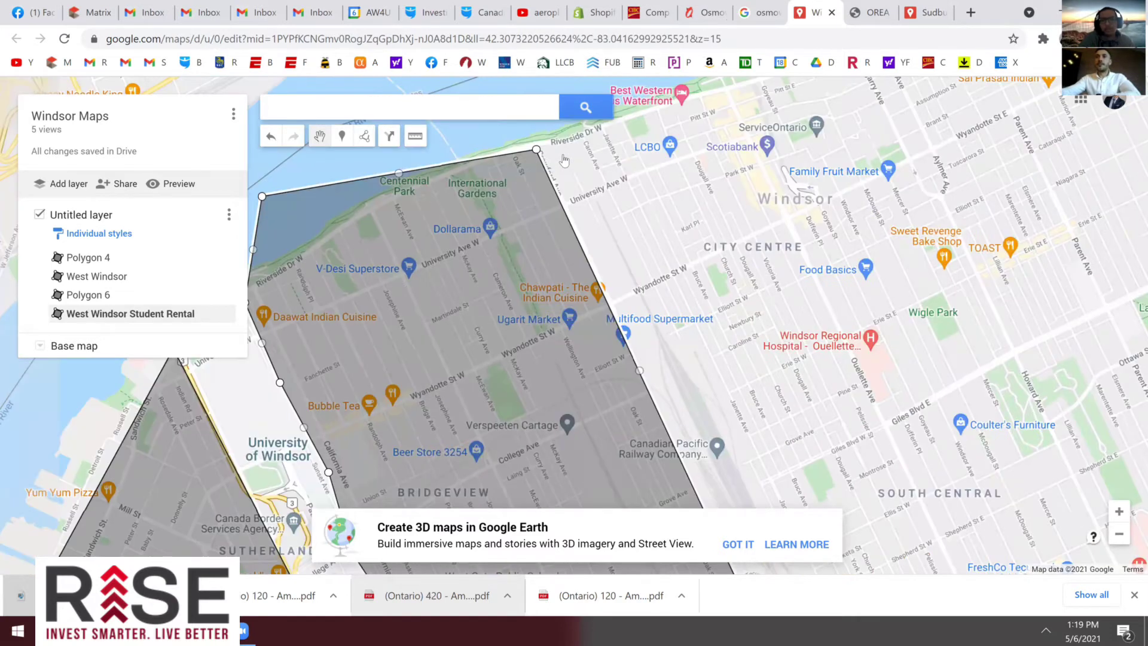
mouse_move(548, 164)
mouse_down()
mouse_move(390, 187)
mouse_move(558, 166)
mouse_move(561, 156)
mouse_up()
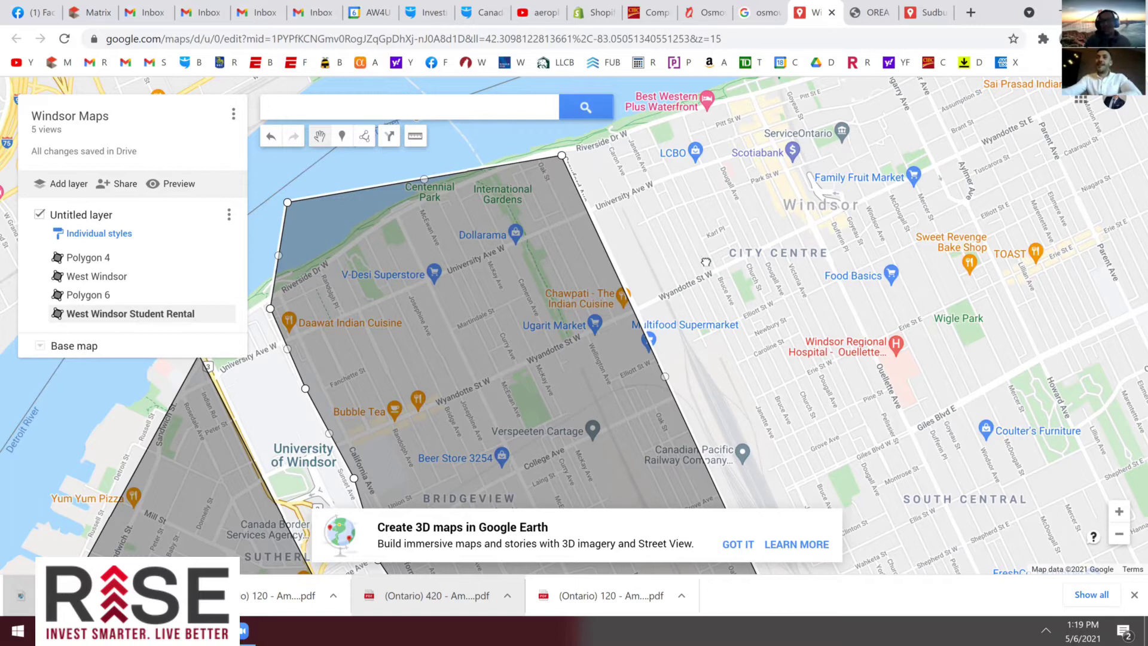
drag(686, 305, 555, 247)
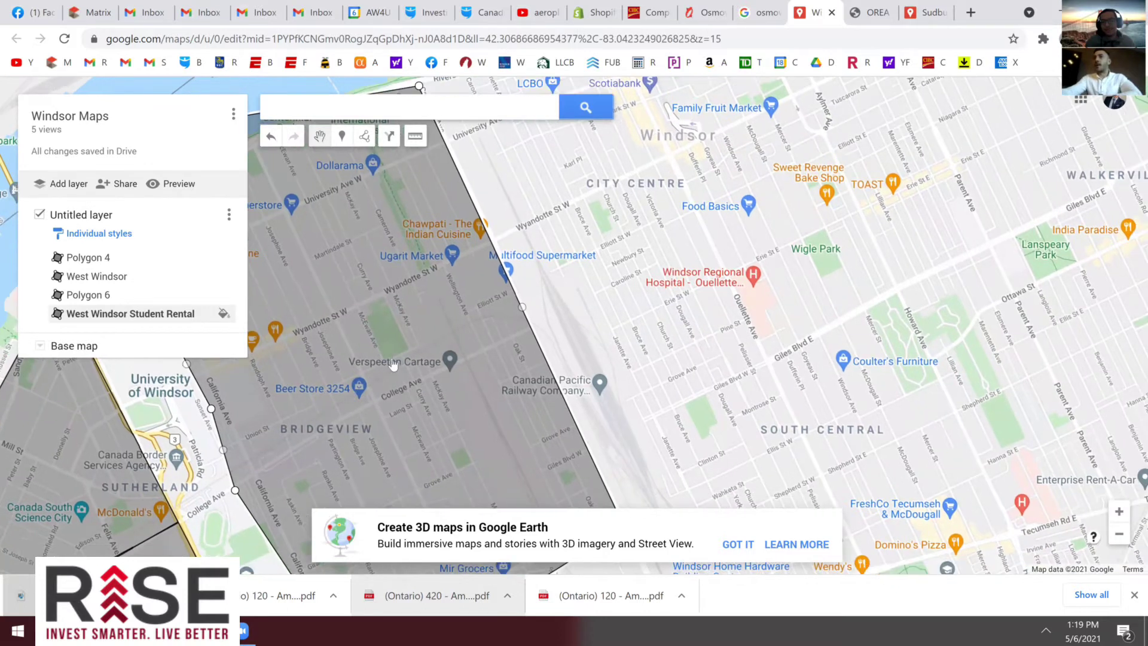
drag(811, 295, 762, 328)
drag(636, 296, 640, 326)
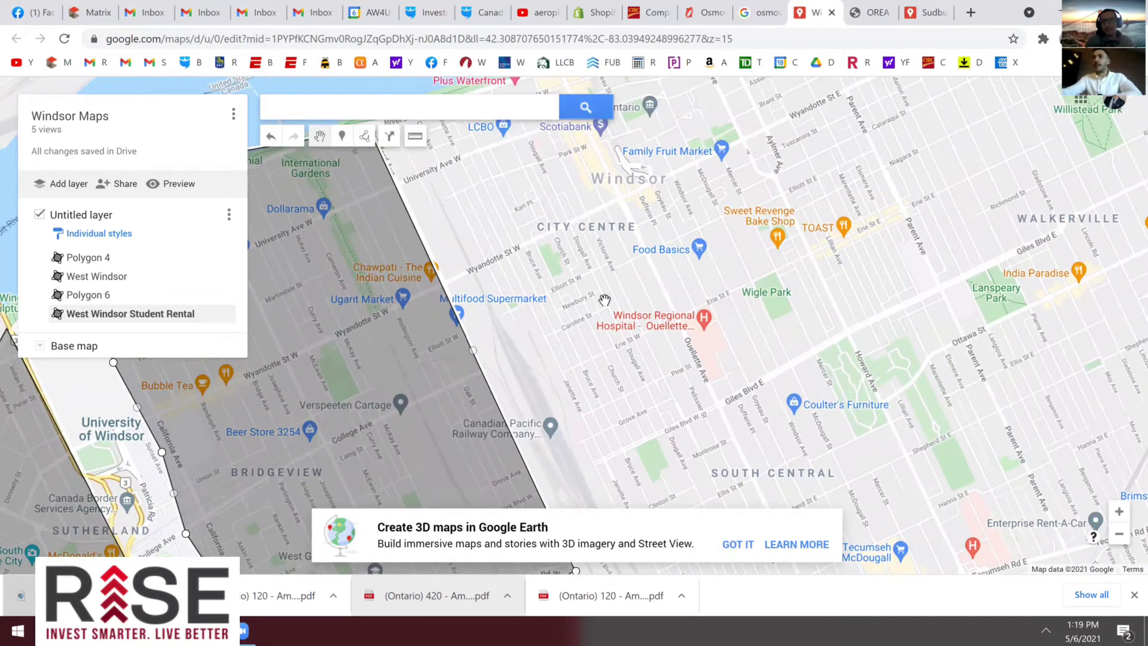
Draw a closed polygon of about 1.93 km² over City Centre, between the railway corridor and Ouellette Ave, from near Riverside Dr W south toward Jackson Park
click(364, 136)
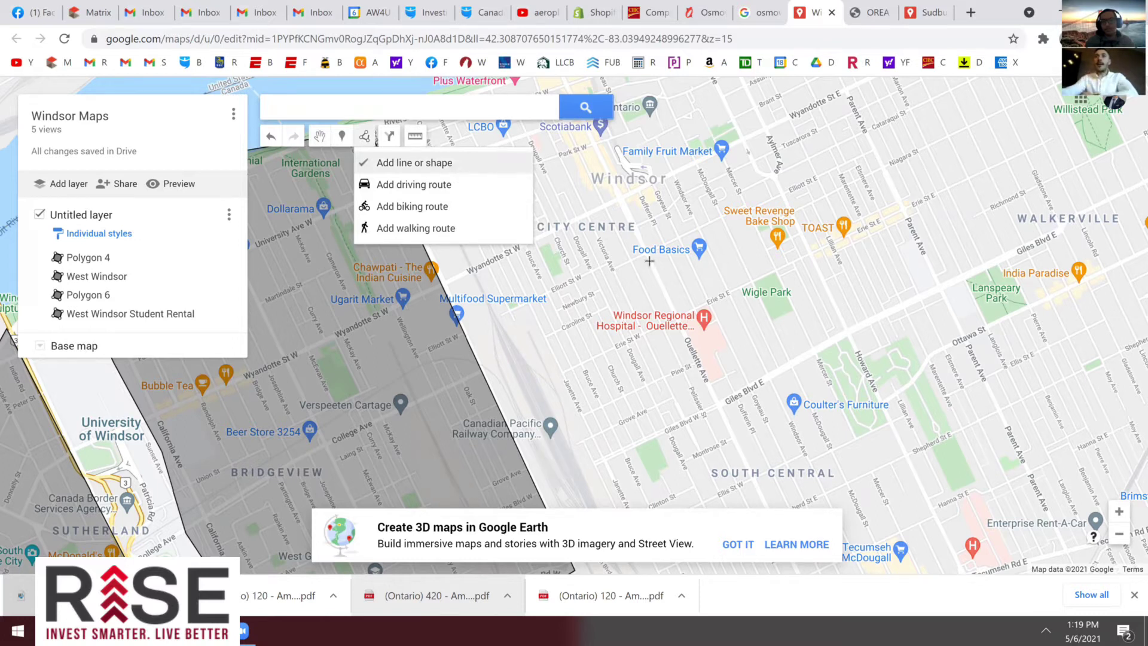
click(457, 168)
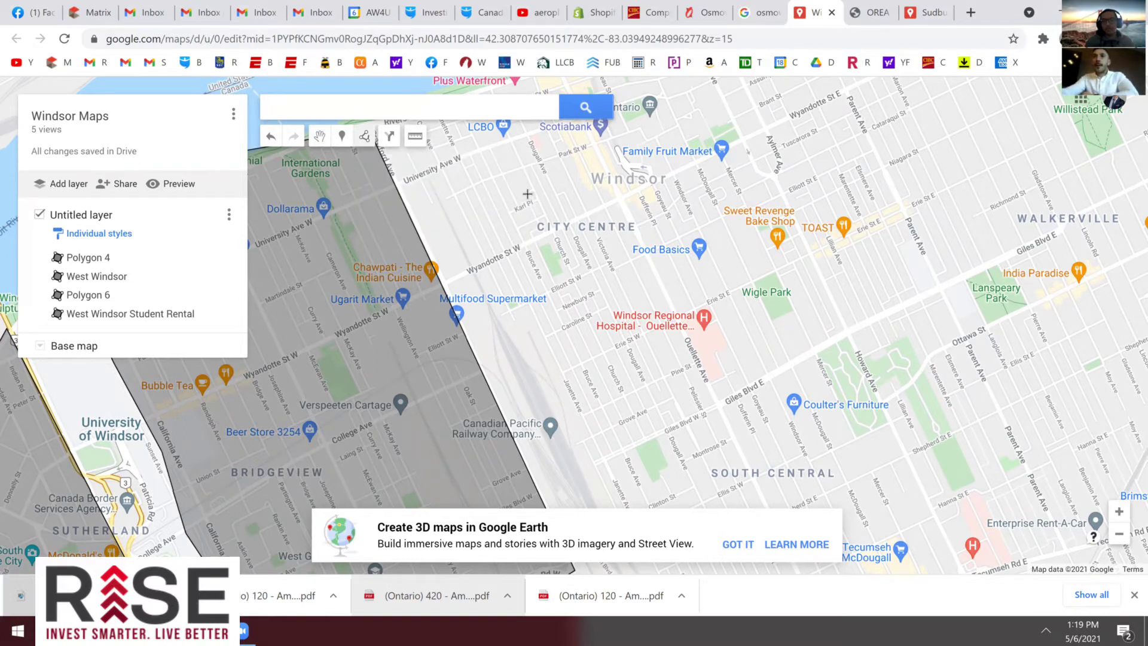
scroll(527, 194, down, 3)
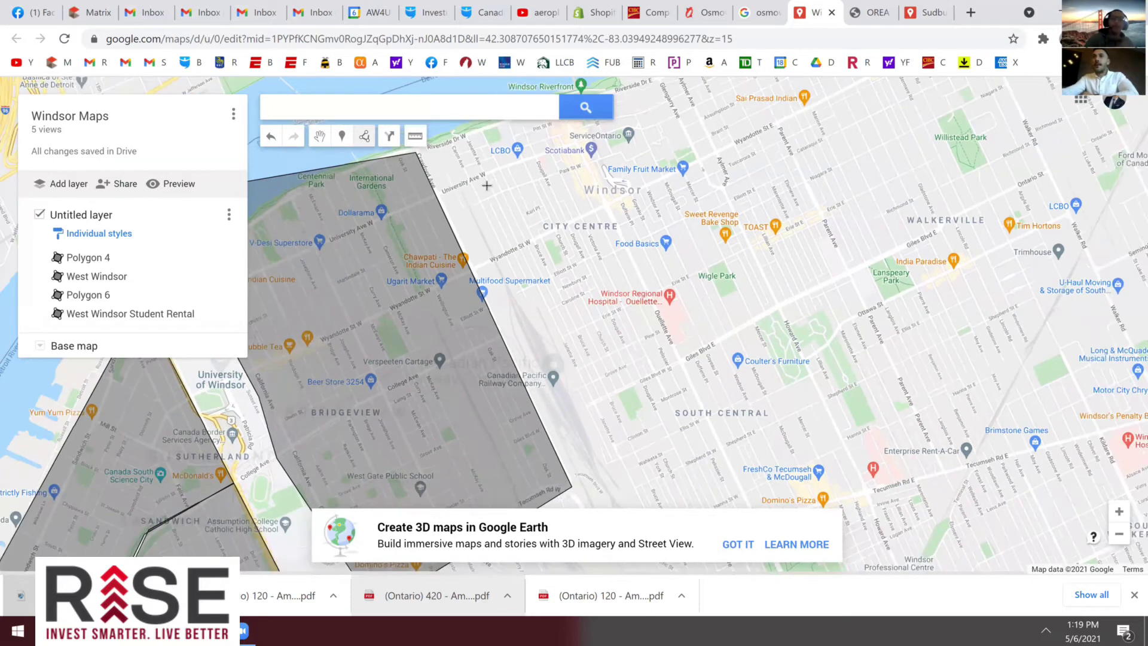
scroll(540, 299, up, 1)
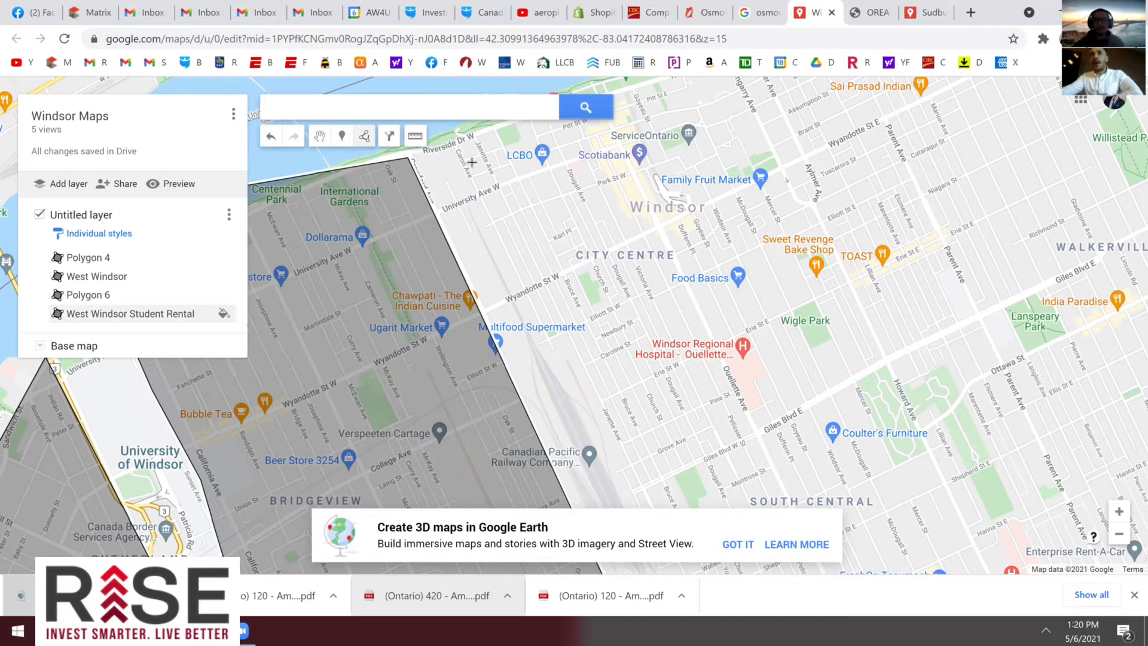
click(446, 148)
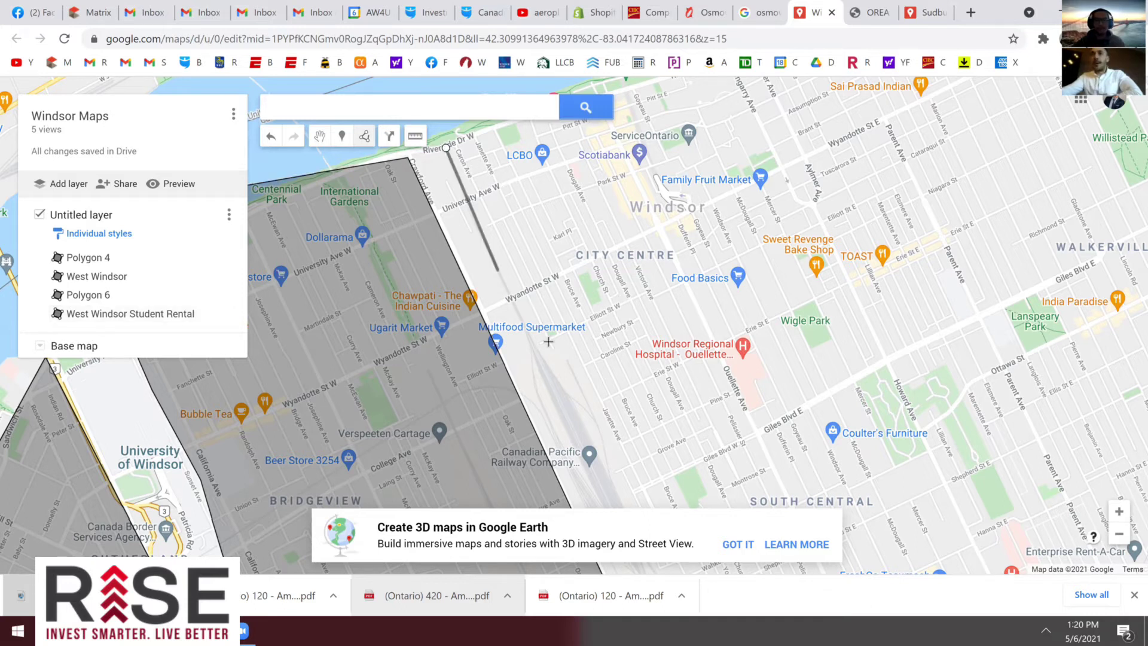
click(624, 500)
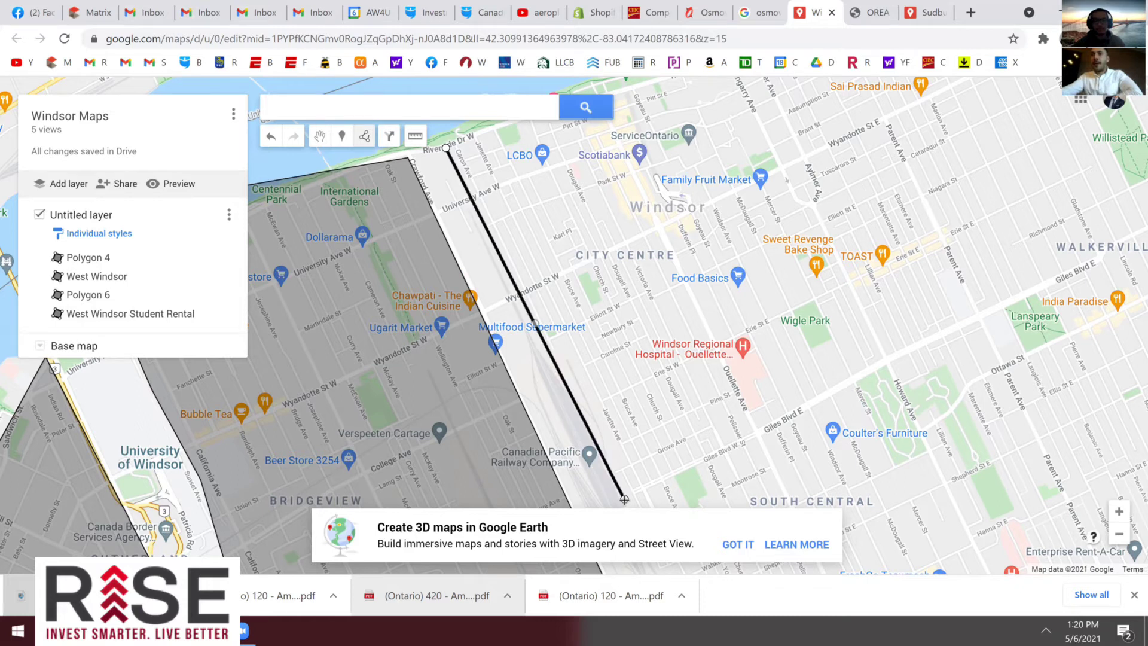
click(578, 462)
scroll(632, 486, down, 1)
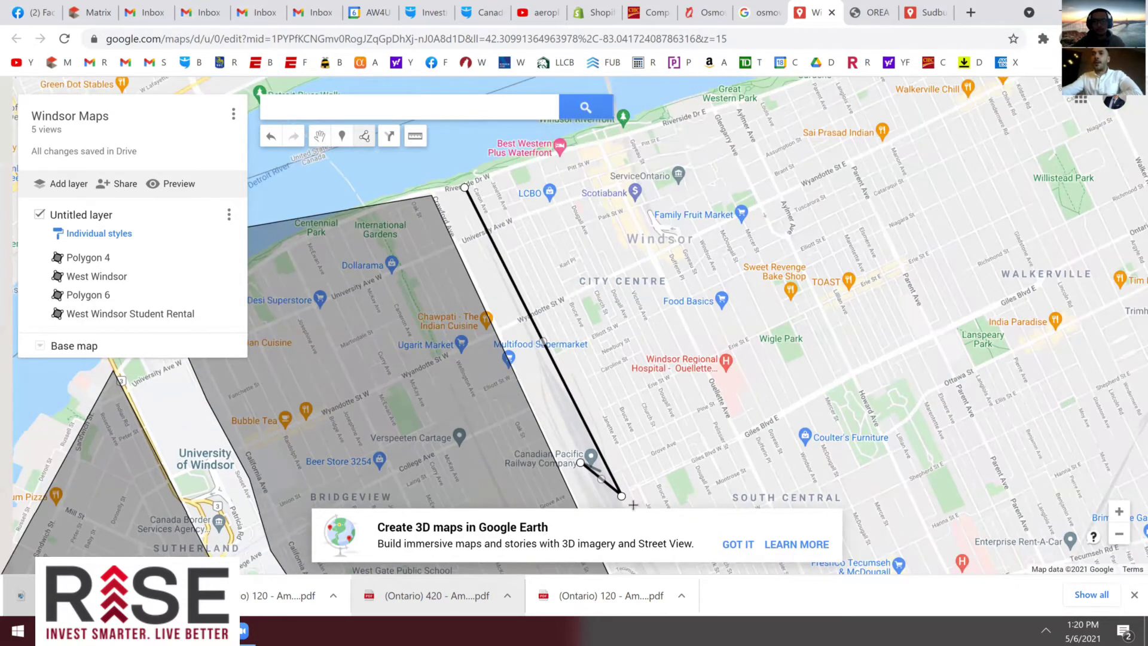
scroll(633, 505, down, 1)
scroll(638, 504, down, 2)
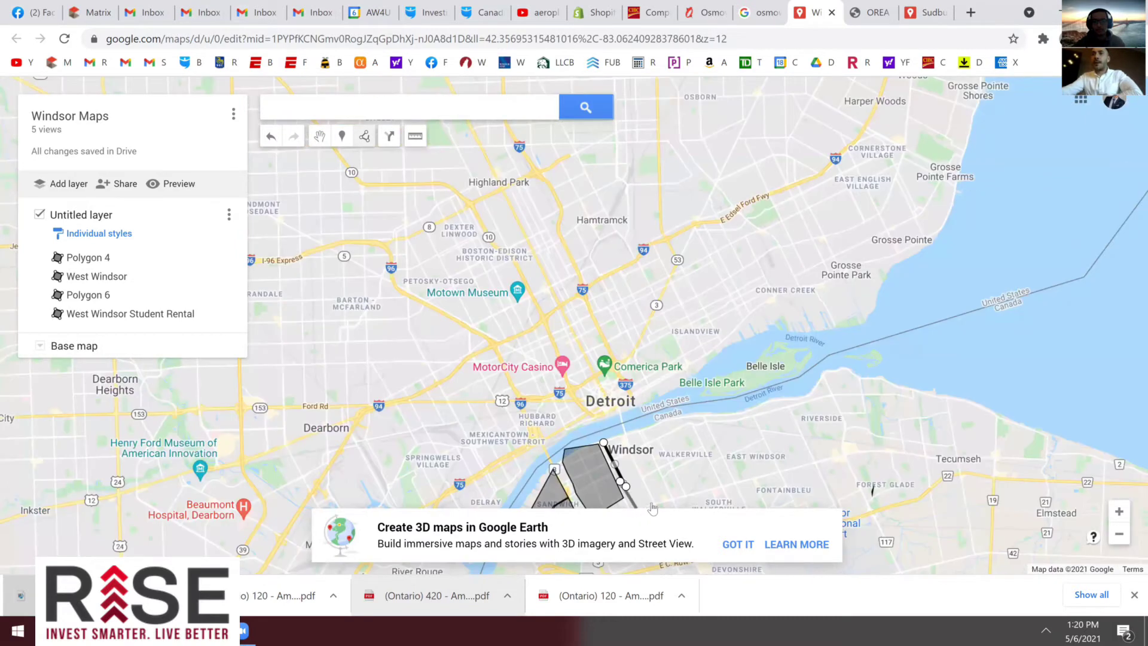
scroll(656, 506, up, 1)
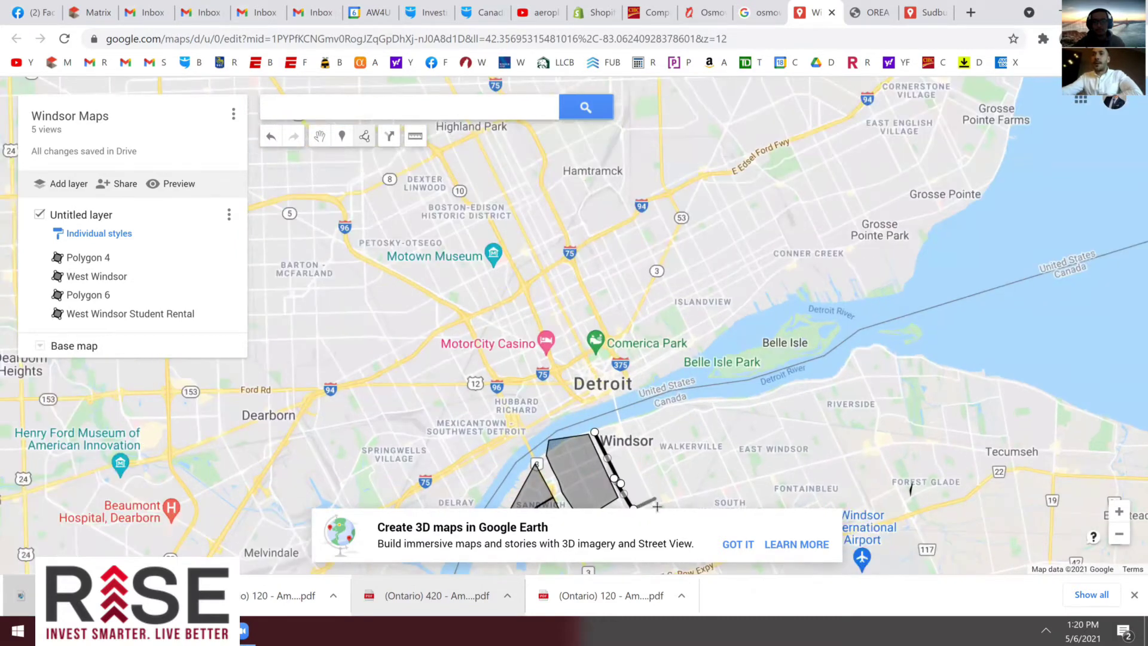
scroll(657, 507, up, 1)
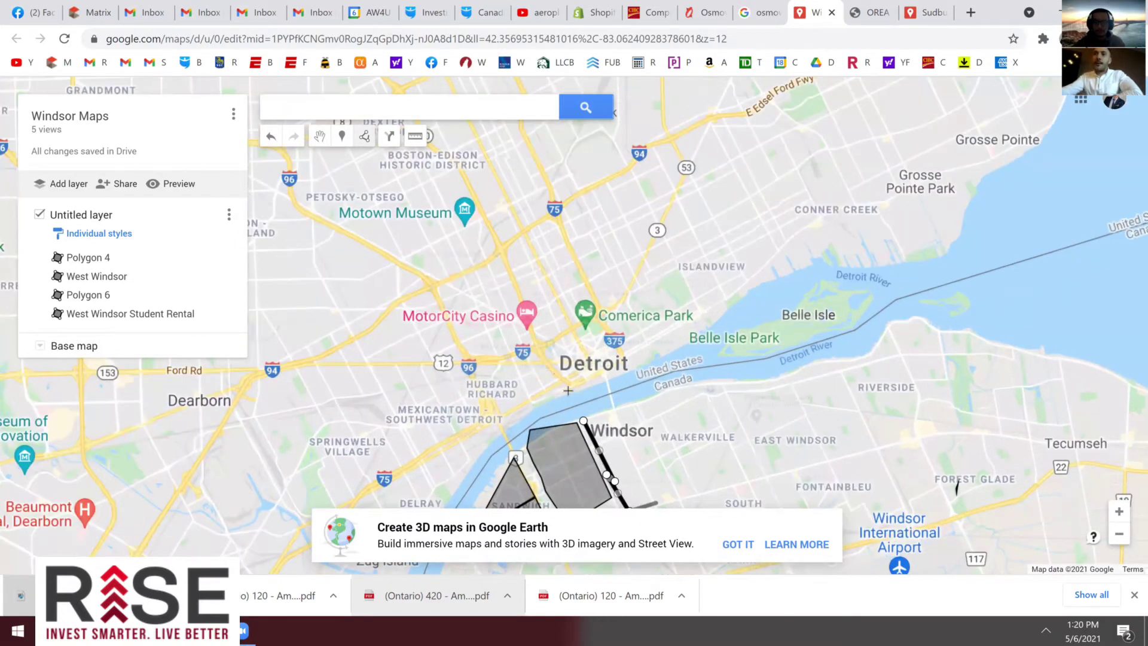
scroll(553, 290, up, 1)
scroll(636, 465, up, 1)
click(554, 305)
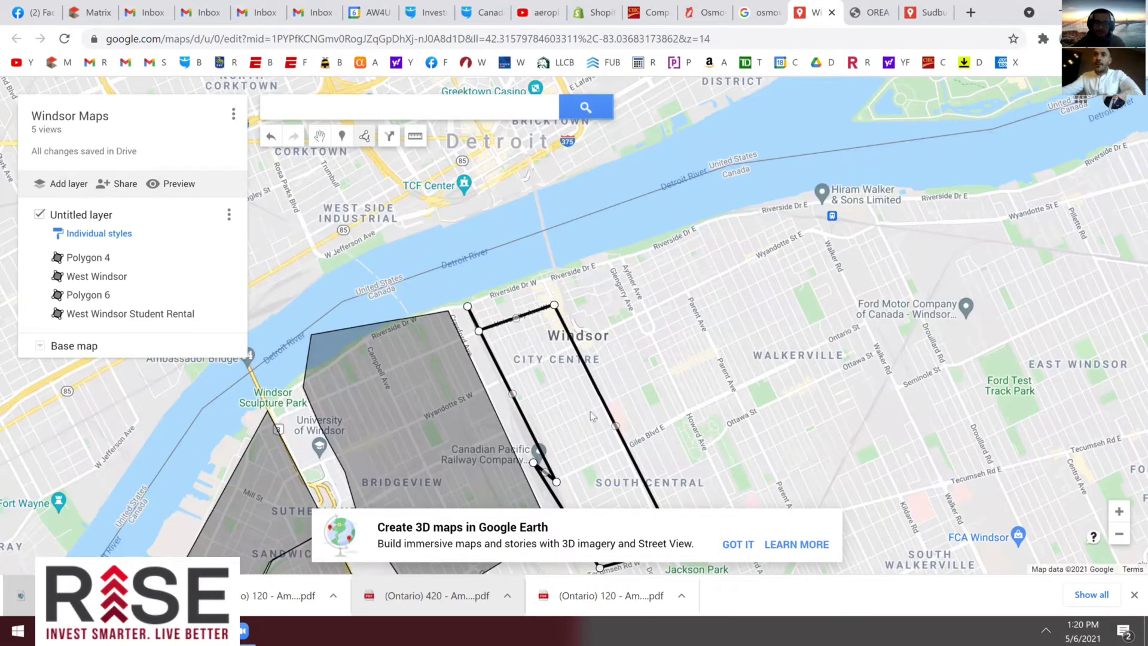
click(468, 307)
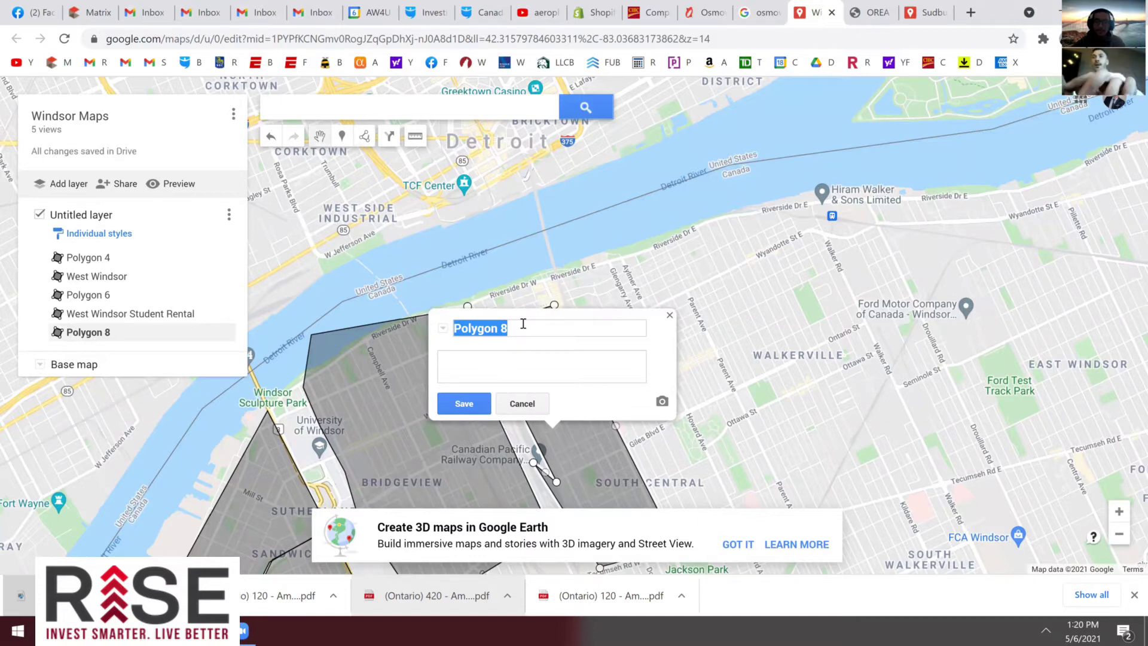
Name the new City Centre polygon "Downtown", leave its description empty and save it
text(Downtown)
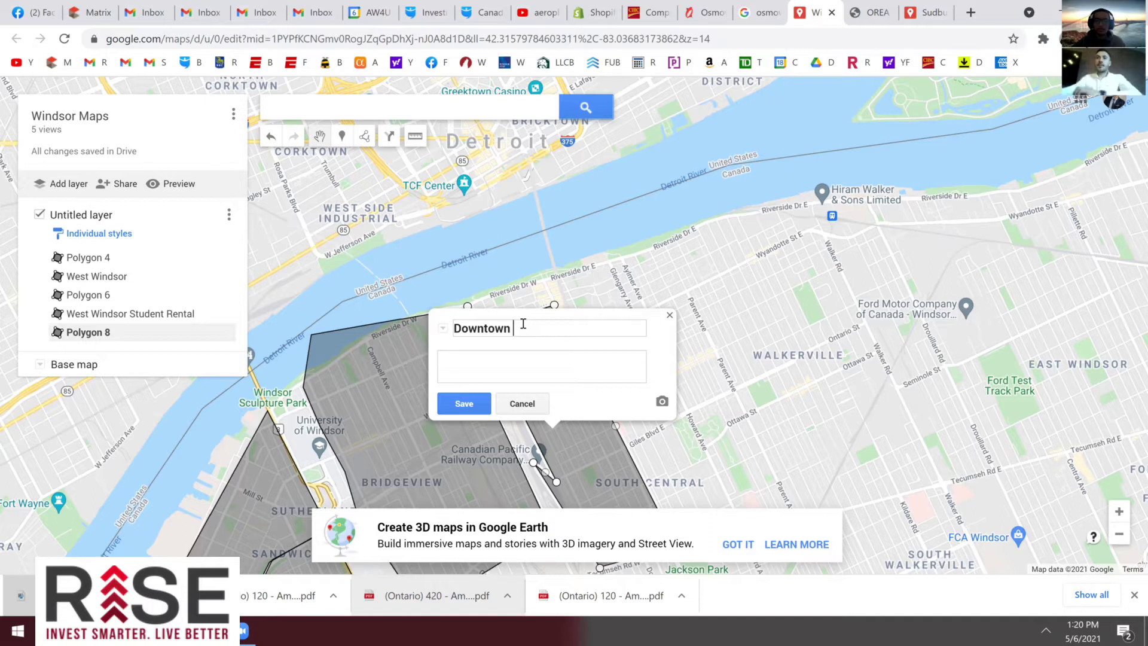
key(Return)
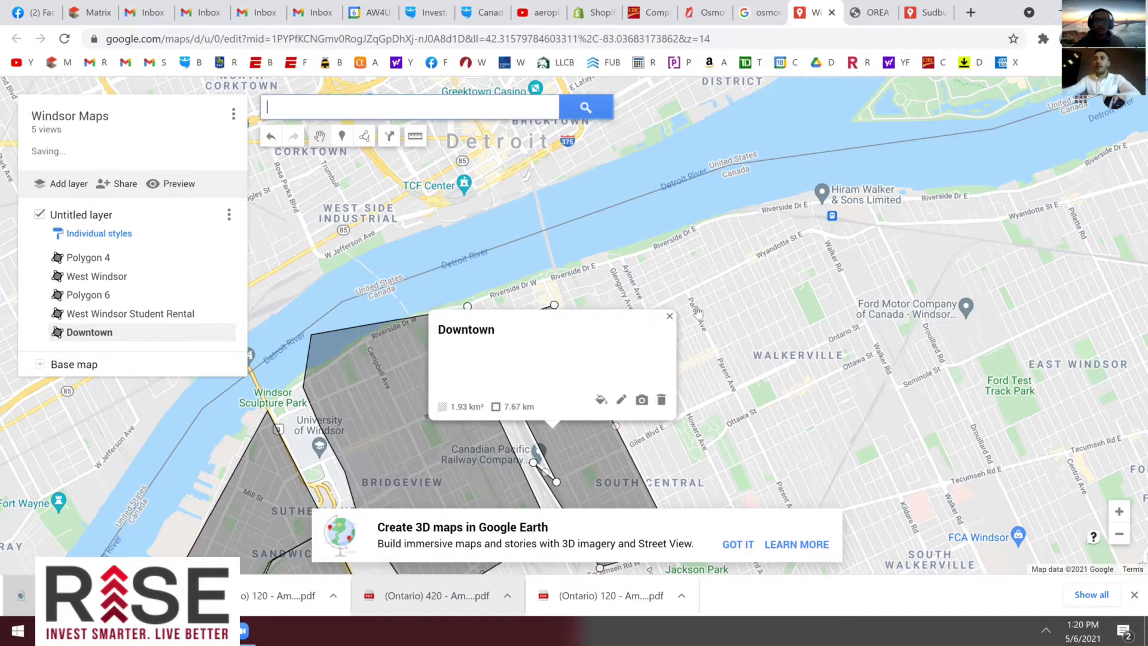
Examine the streets inside the Downtown polygon around Dougall Ave, Caroline St and Ouellette Ave
scroll(694, 314, up, 2)
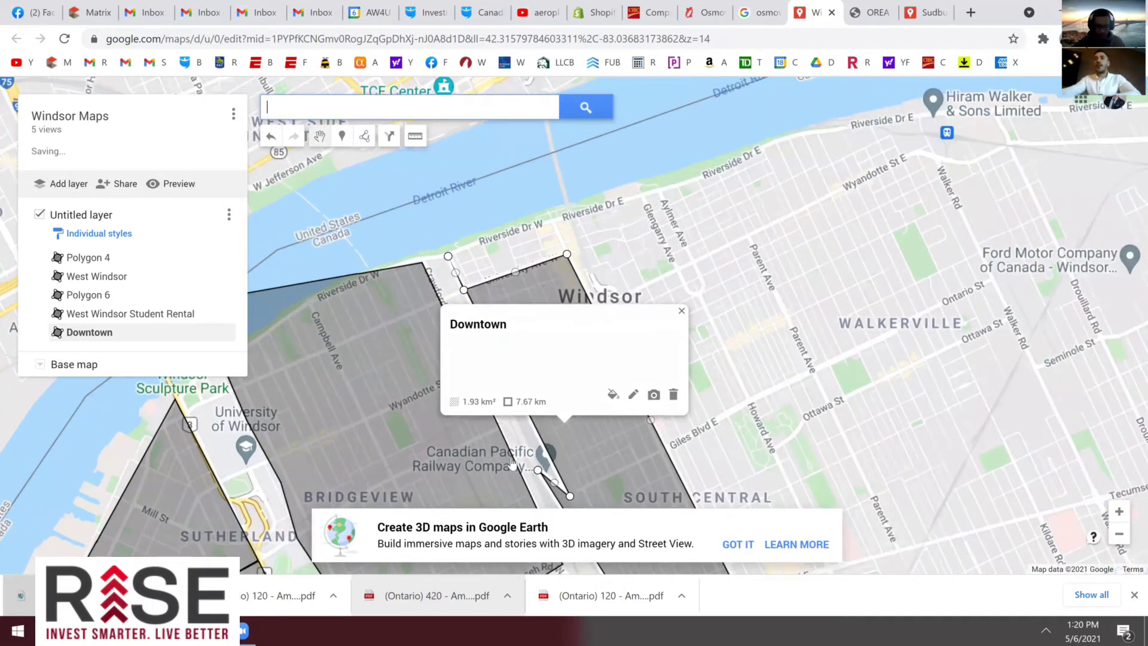
scroll(538, 466, up, 2)
scroll(605, 469, up, 2)
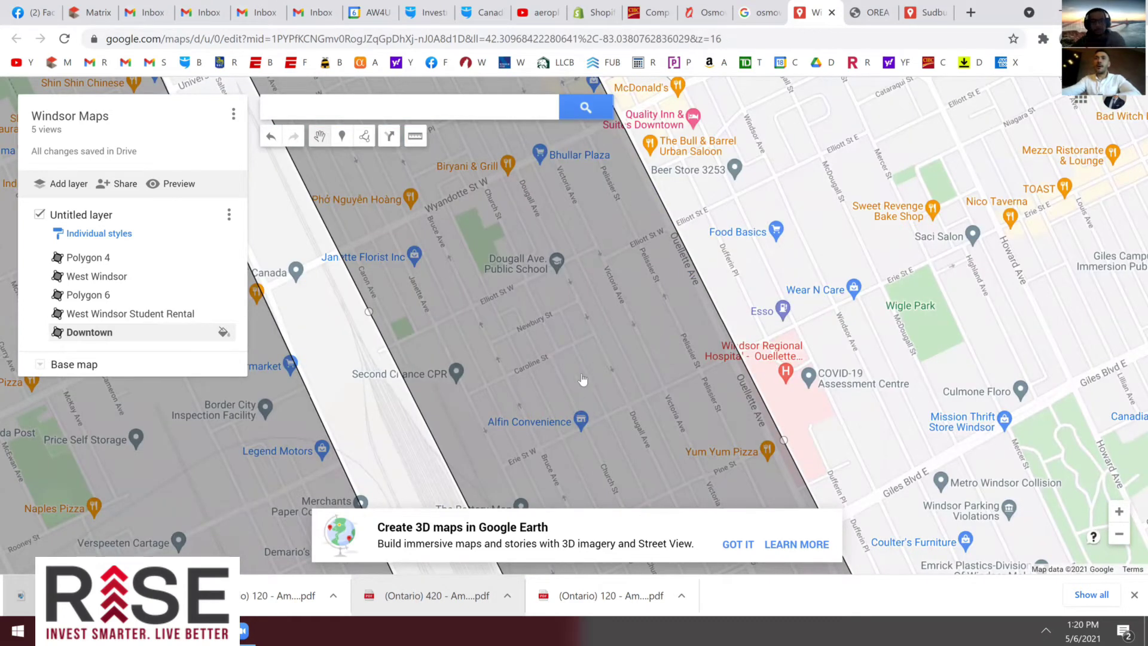
scroll(583, 381, up, 1)
scroll(482, 310, up, 1)
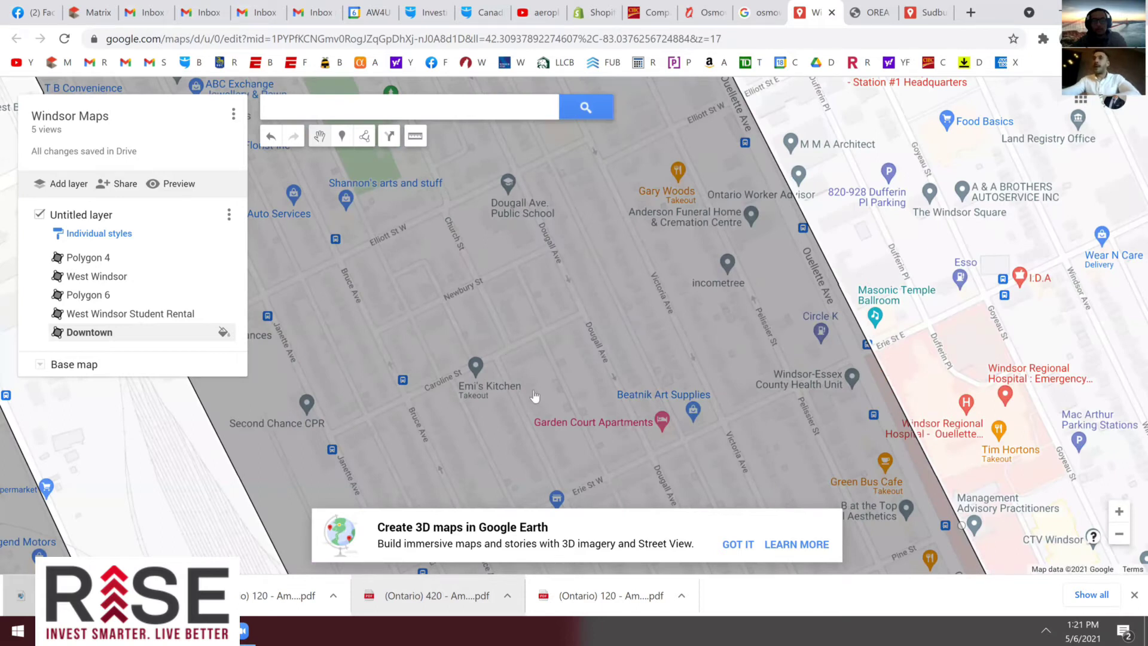
scroll(533, 394, down, 1)
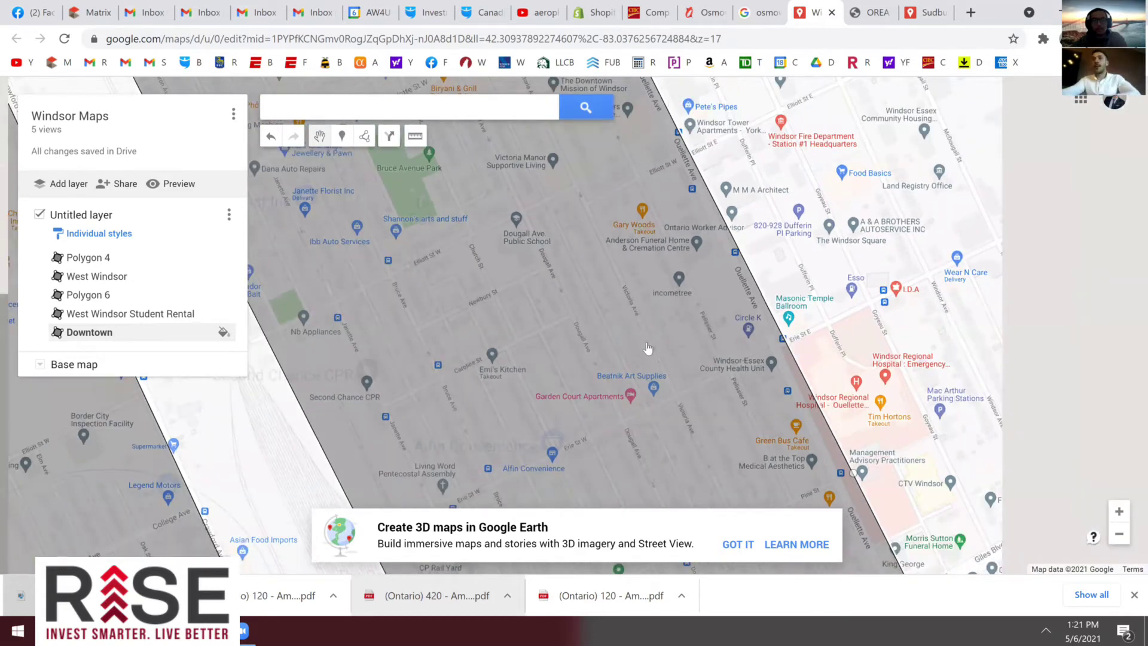
Examine the blocks east of the Downtown polygon across Ouellette Ave, around Wigle Park, Howard Ave and South Central
scroll(610, 347, down, 1)
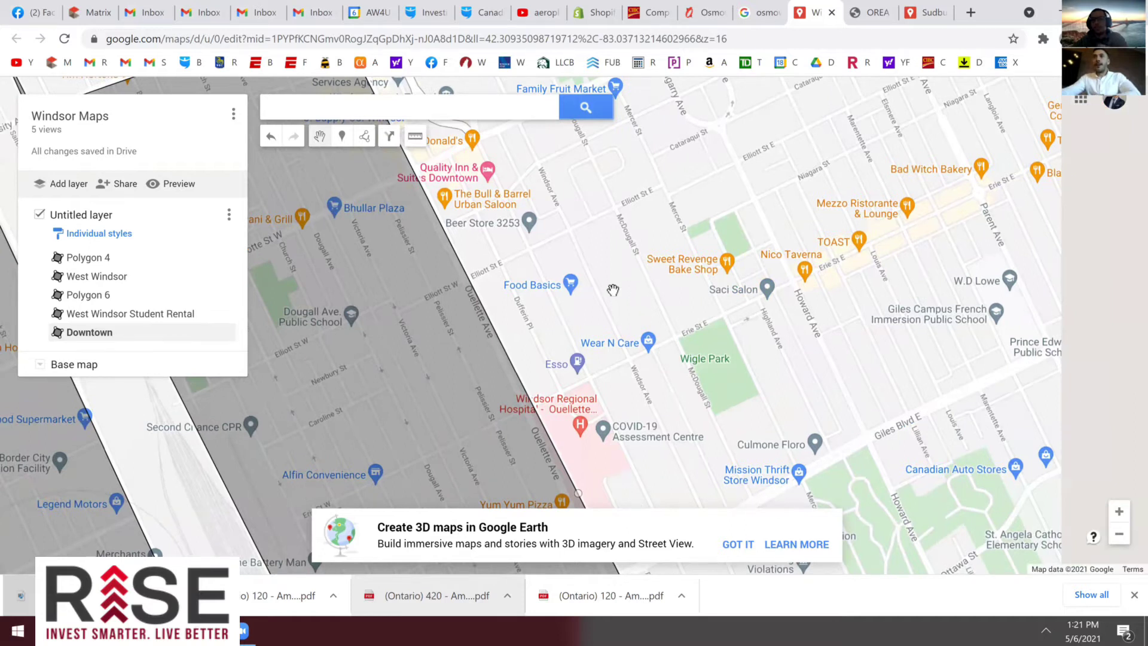
scroll(578, 332, down, 2)
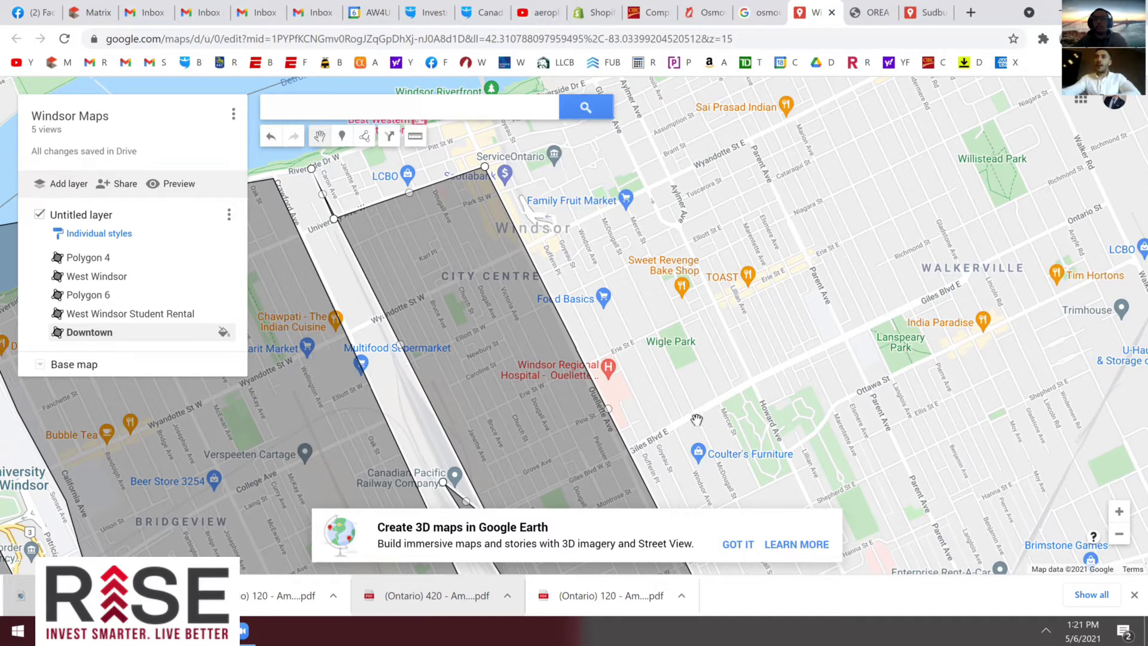
scroll(648, 380, down, 2)
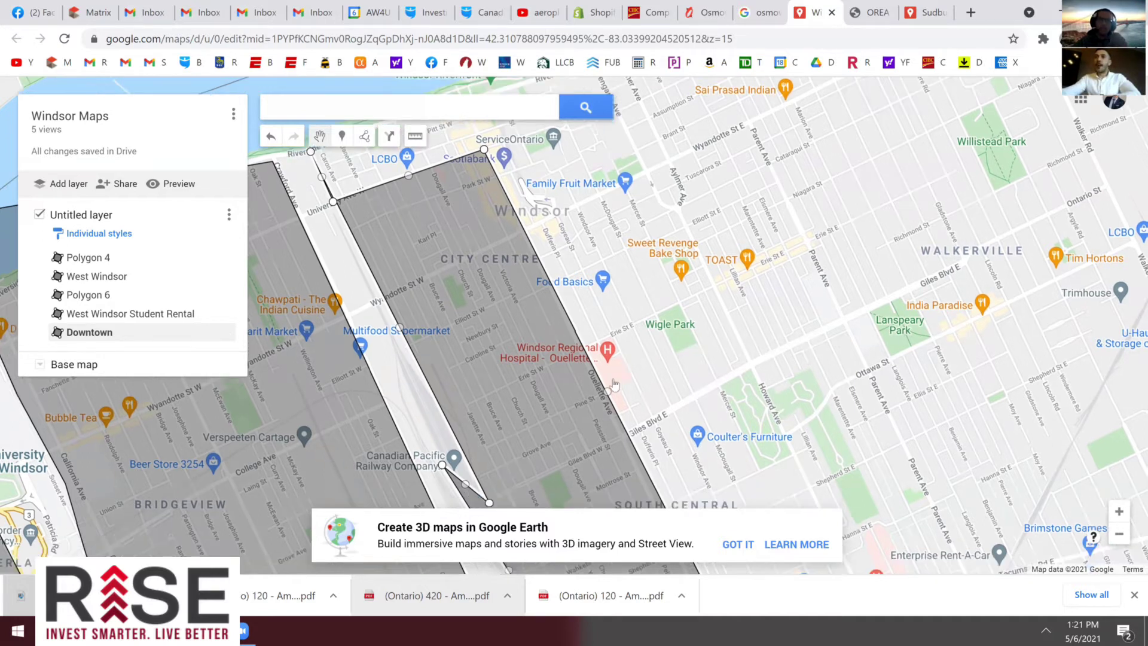
scroll(615, 384, down, 1)
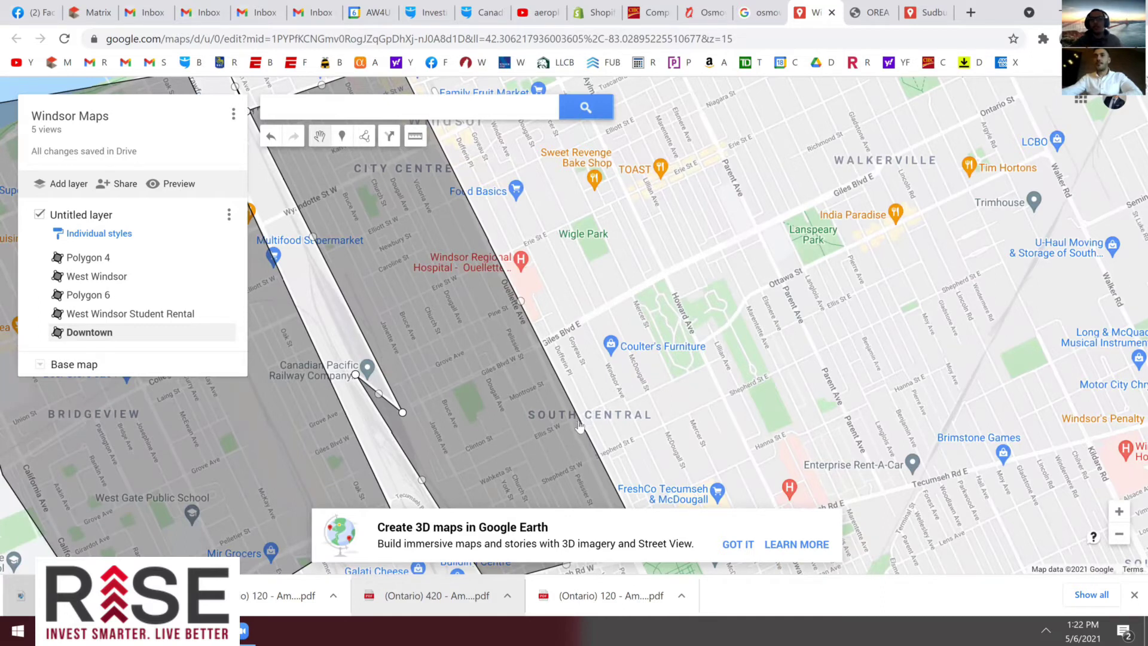
click(575, 429)
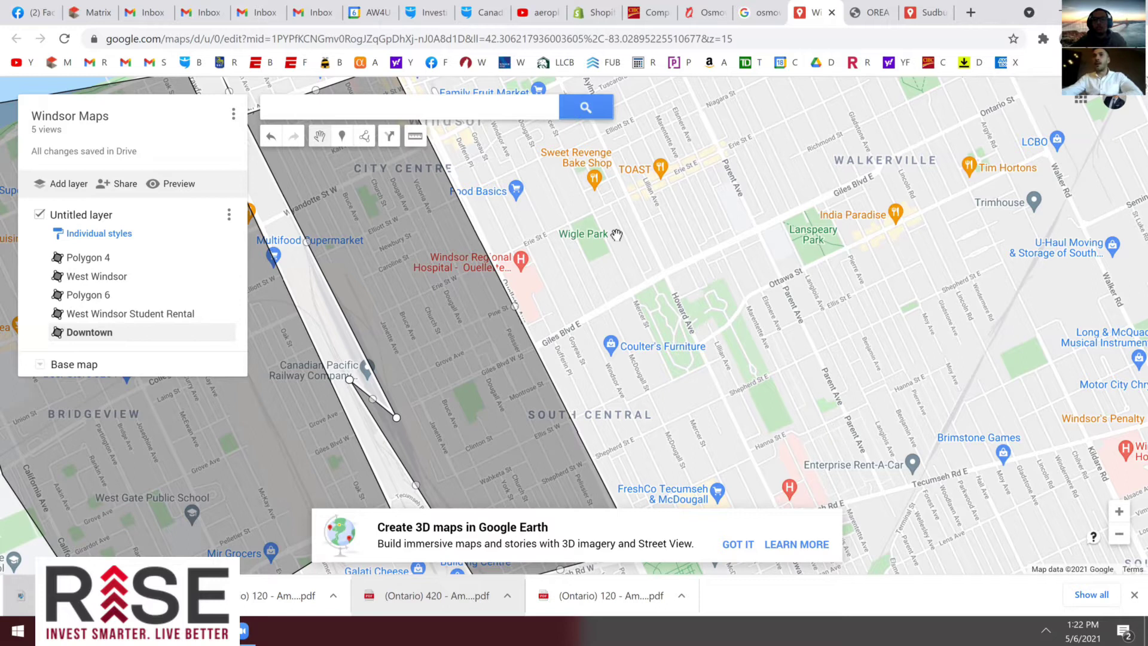
drag(558, 159, 580, 176)
drag(559, 127, 585, 164)
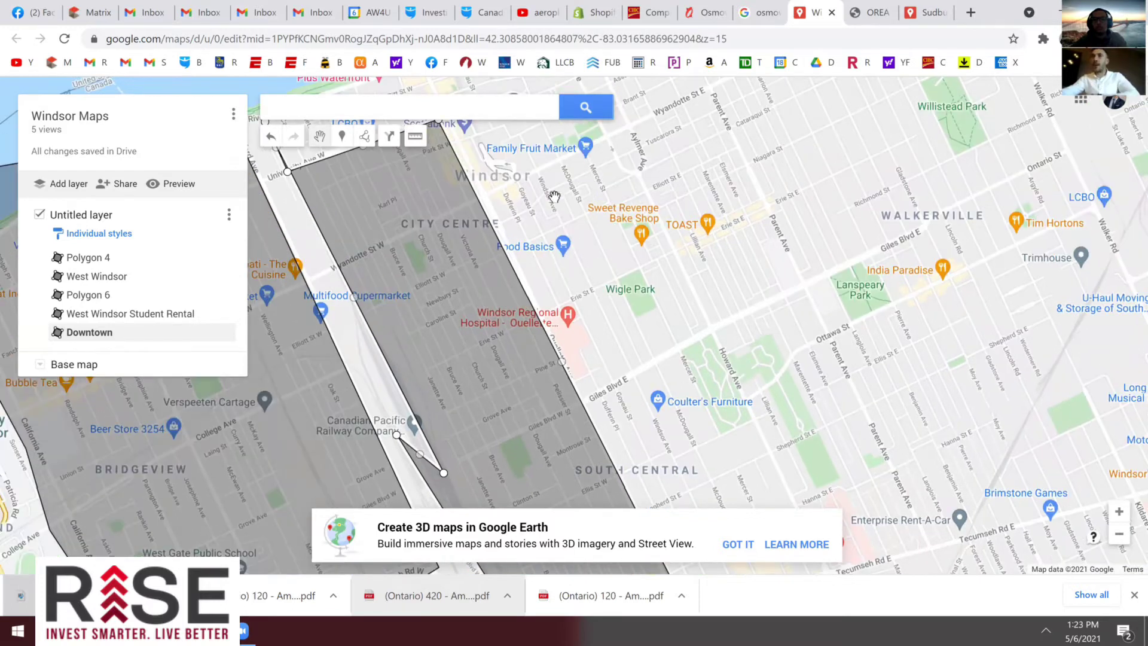
drag(333, 175, 351, 178)
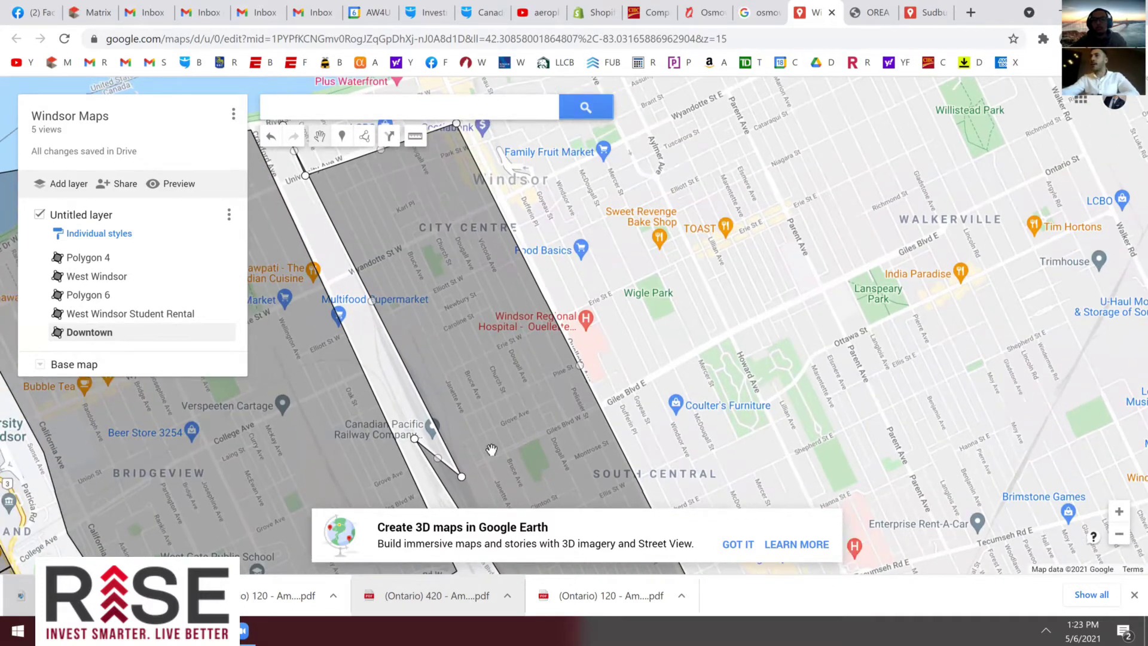
drag(483, 415, 549, 421)
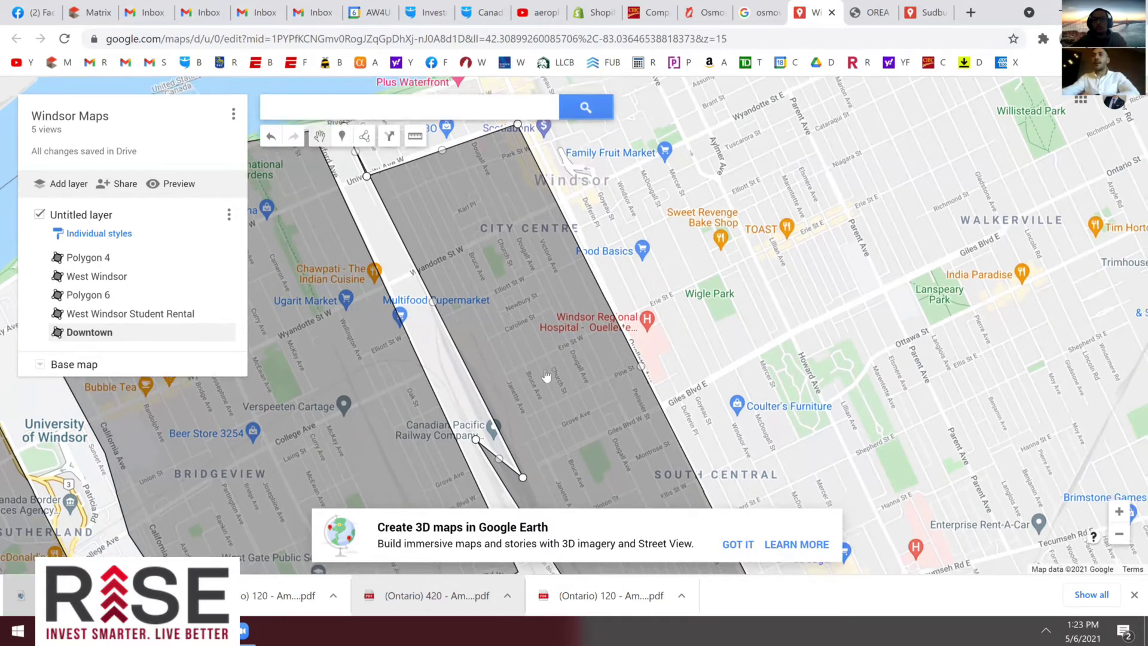
drag(559, 380, 548, 369)
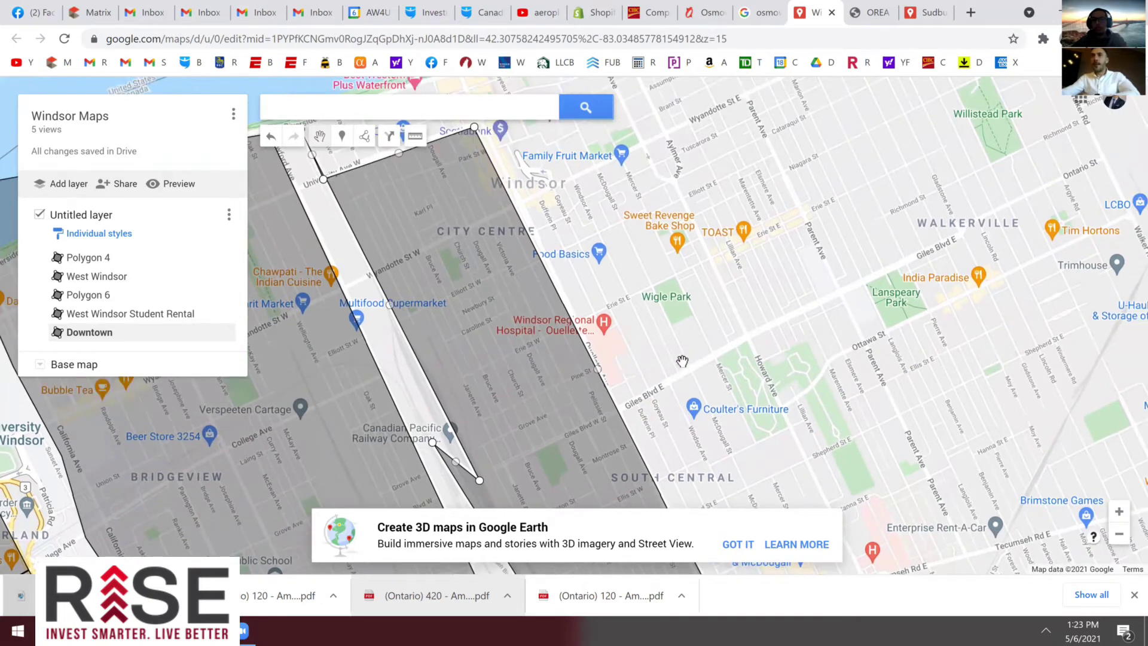
scroll(568, 303, down, 2)
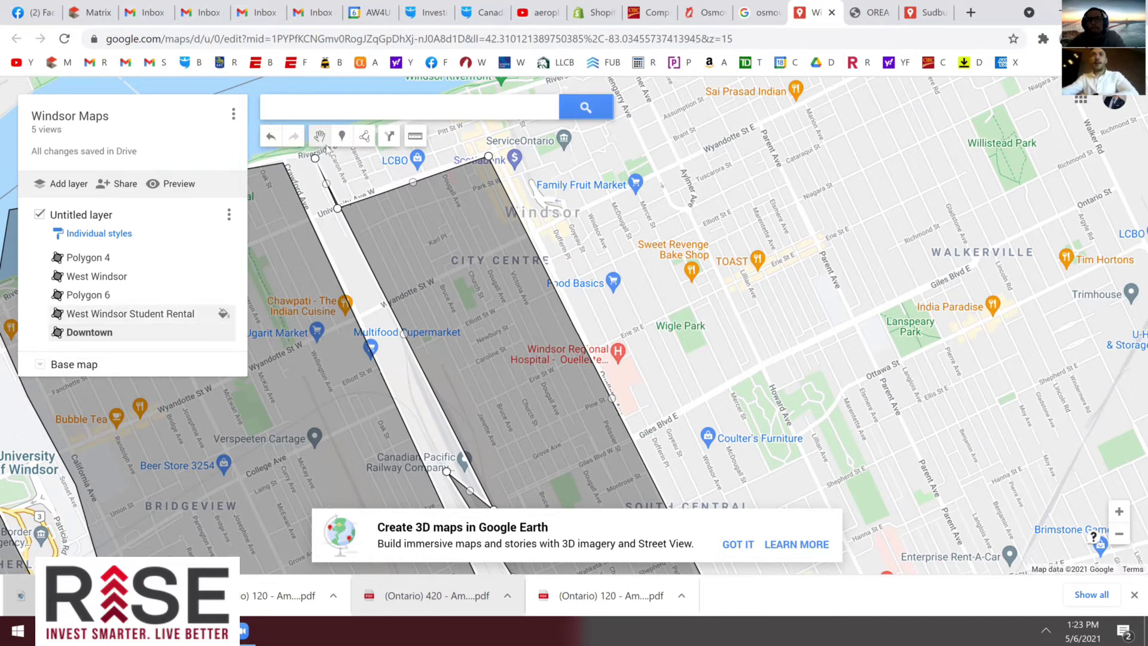
Draw a closed polygon of about 1.17 km² east of Downtown around Wigle Park and Howard Ave, from near Assumption St south into South Central
click(363, 139)
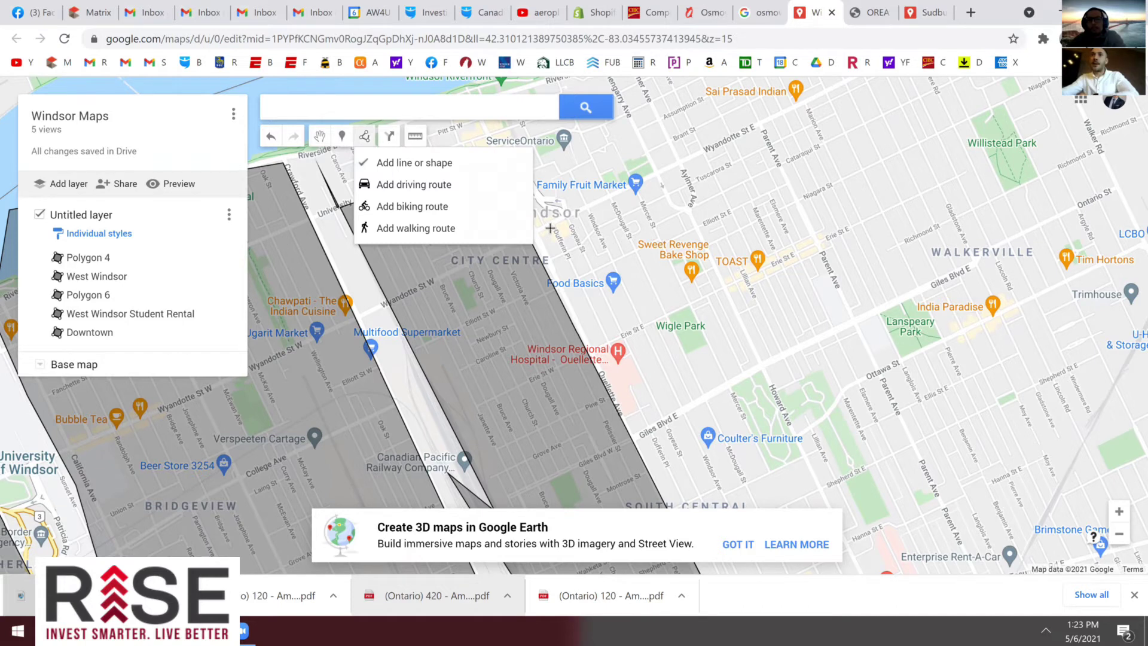
click(584, 213)
click(687, 420)
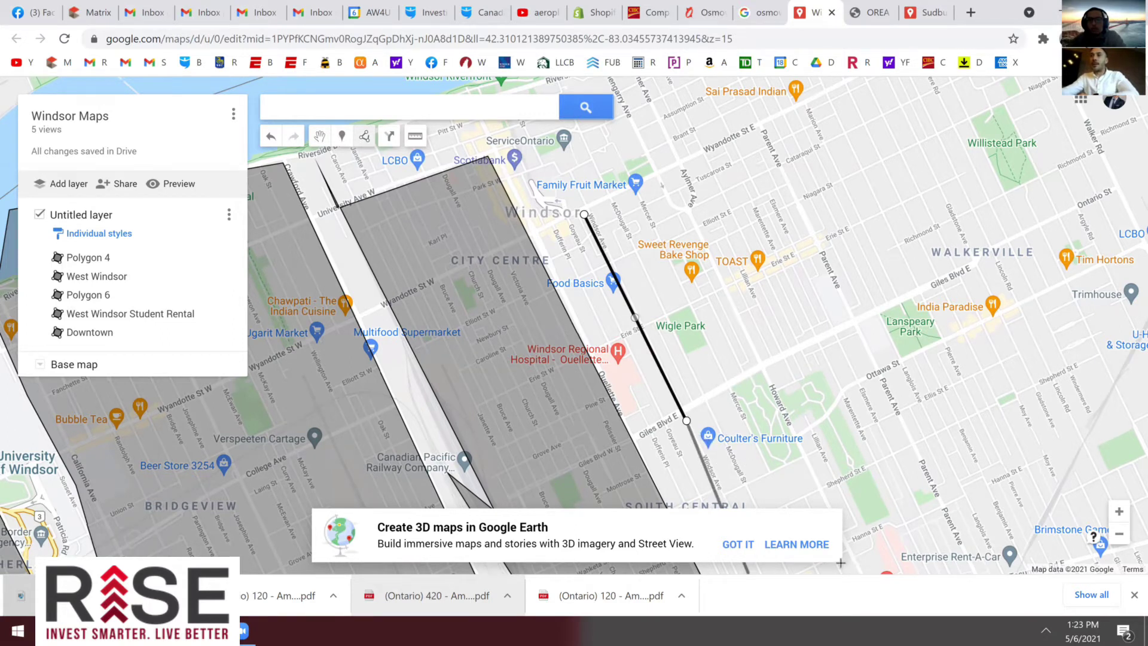
click(759, 572)
click(856, 543)
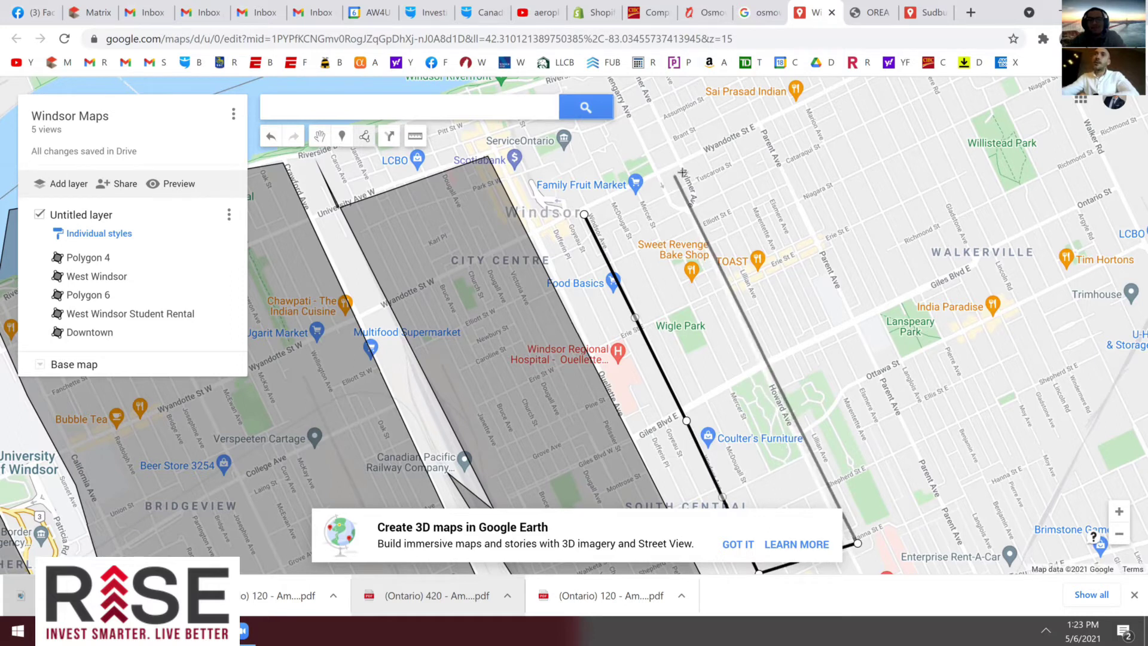
click(679, 120)
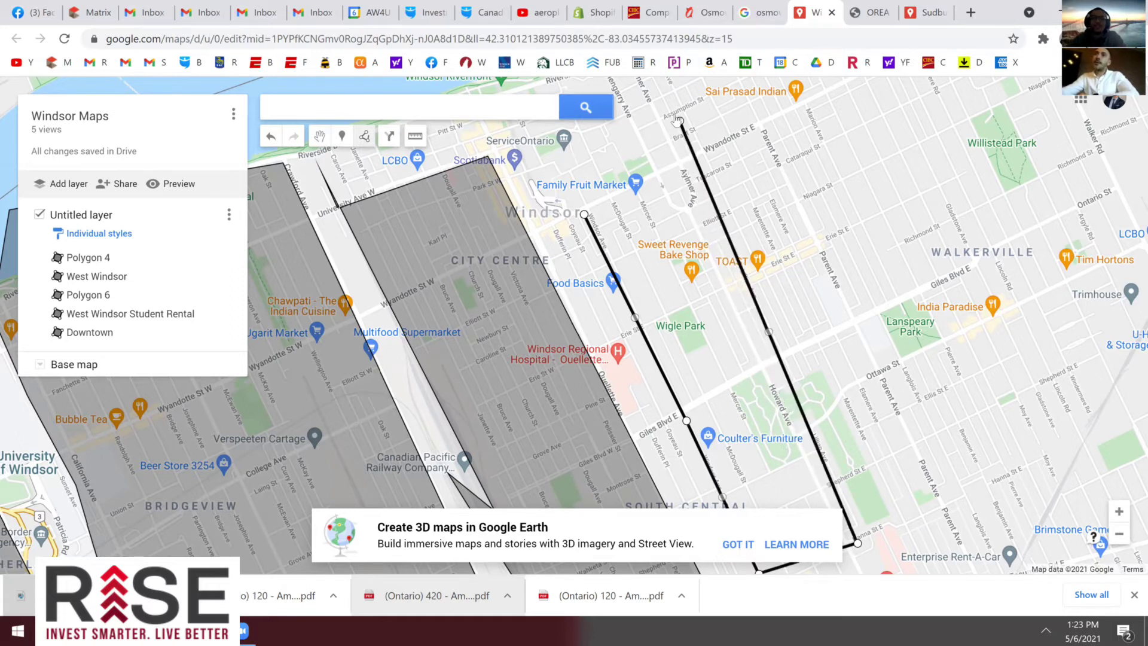
click(589, 130)
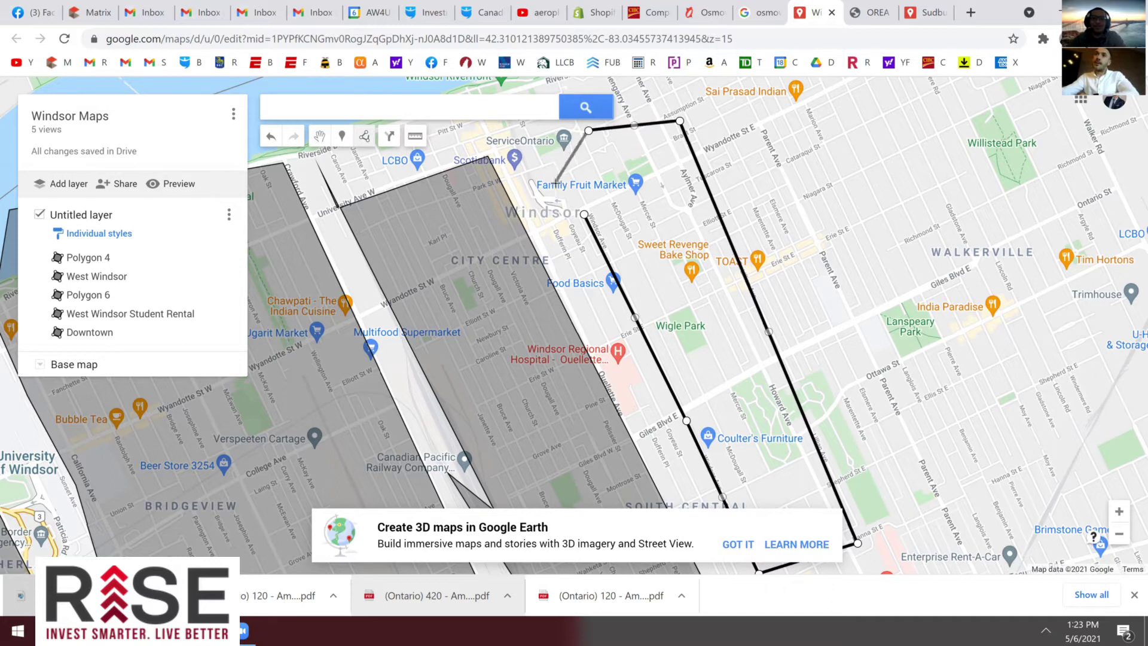
click(584, 213)
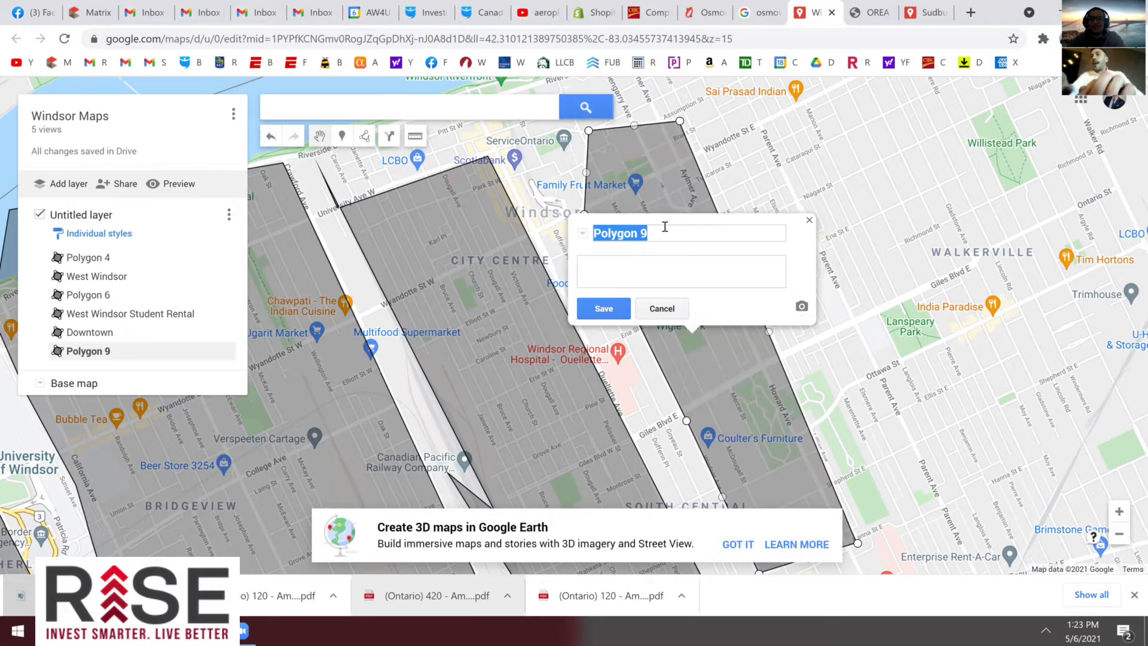
Name the new polygon "Downtown D", save it without a description, and extend its northern end to Riverside Dr E near Great Western Park
text(Downtown D)
key(Return)
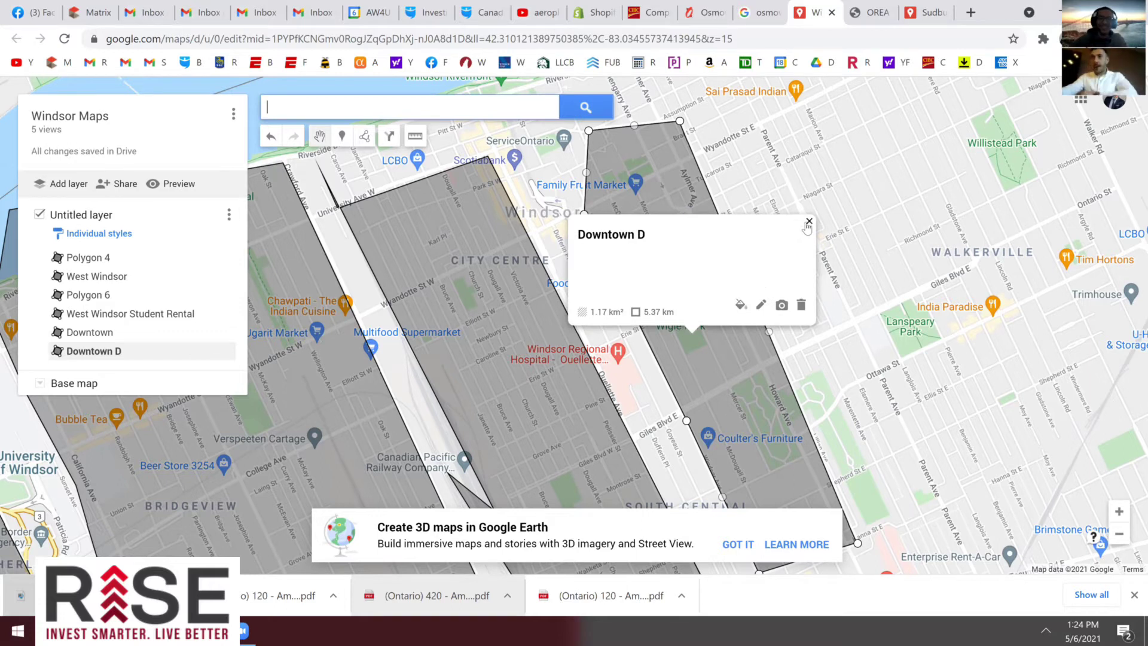
click(809, 222)
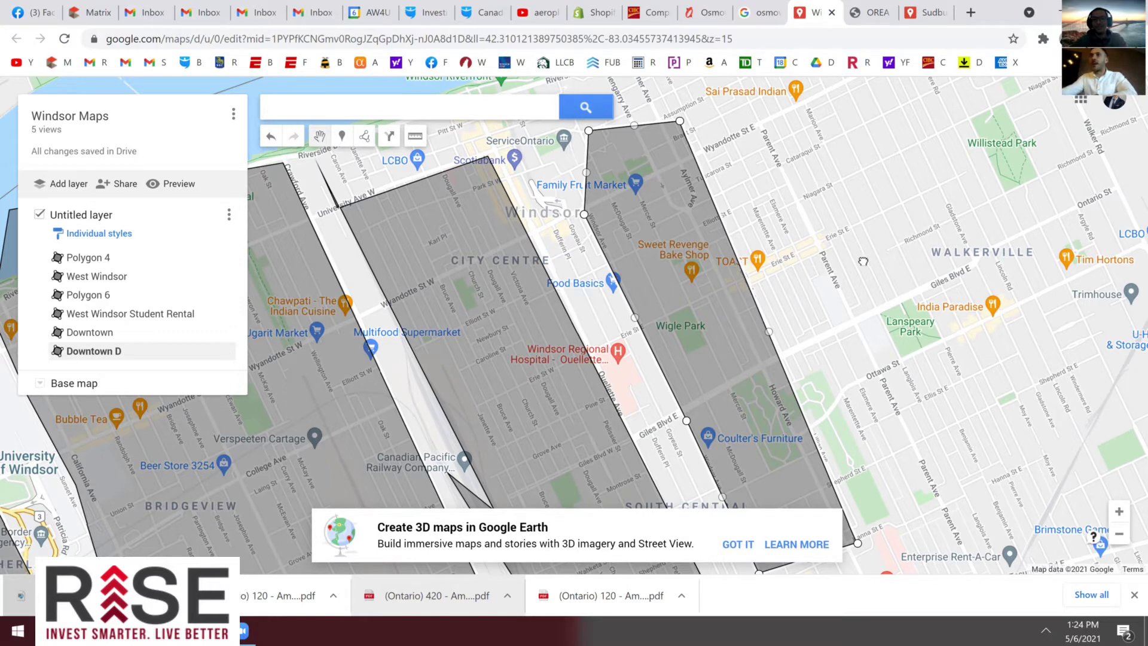
drag(589, 131, 640, 136)
drag(684, 169, 709, 122)
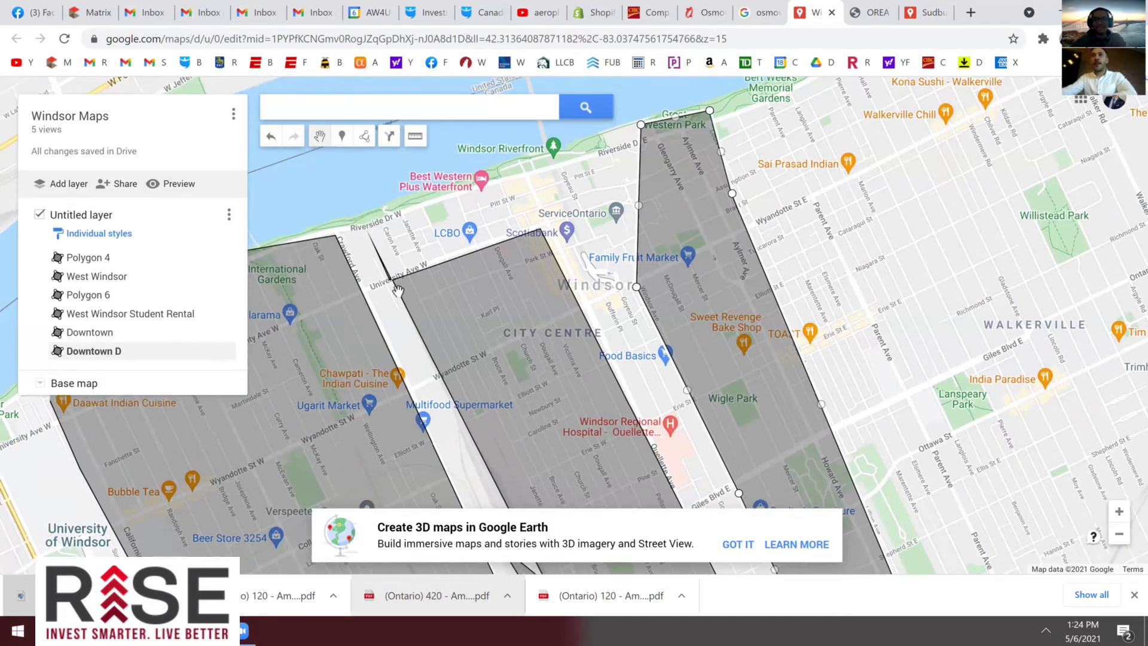
Draw a closed polygon of about 0.983 km² along the strip between Downtown and Downtown D, from near ServiceOntario south past Giles Blvd E
click(365, 136)
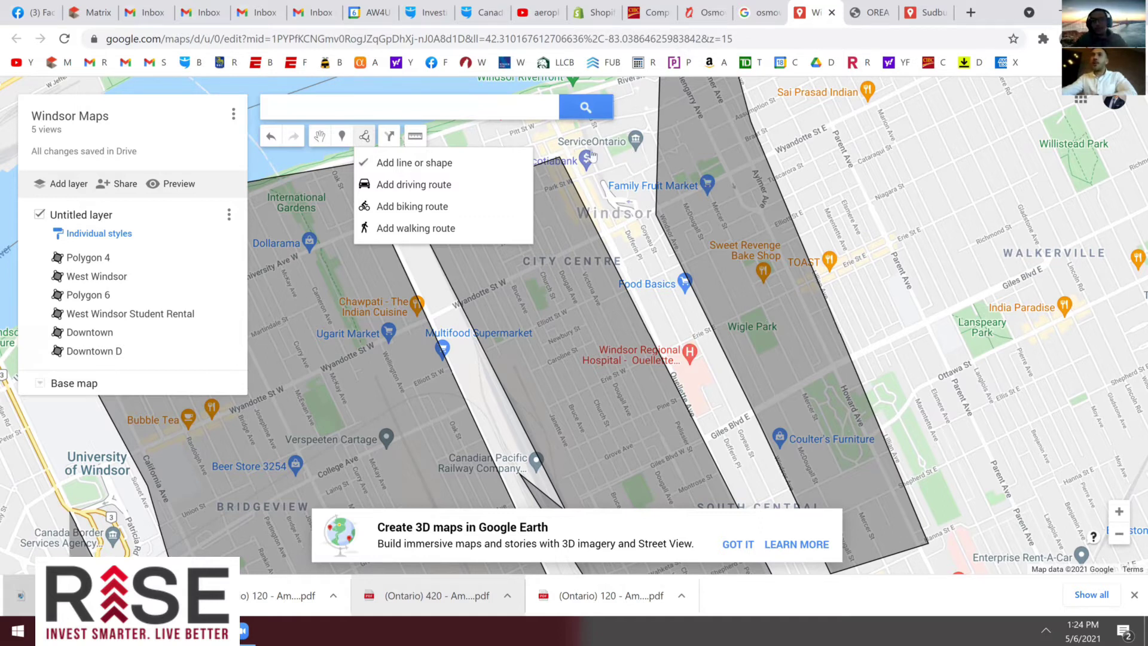
click(568, 151)
click(636, 130)
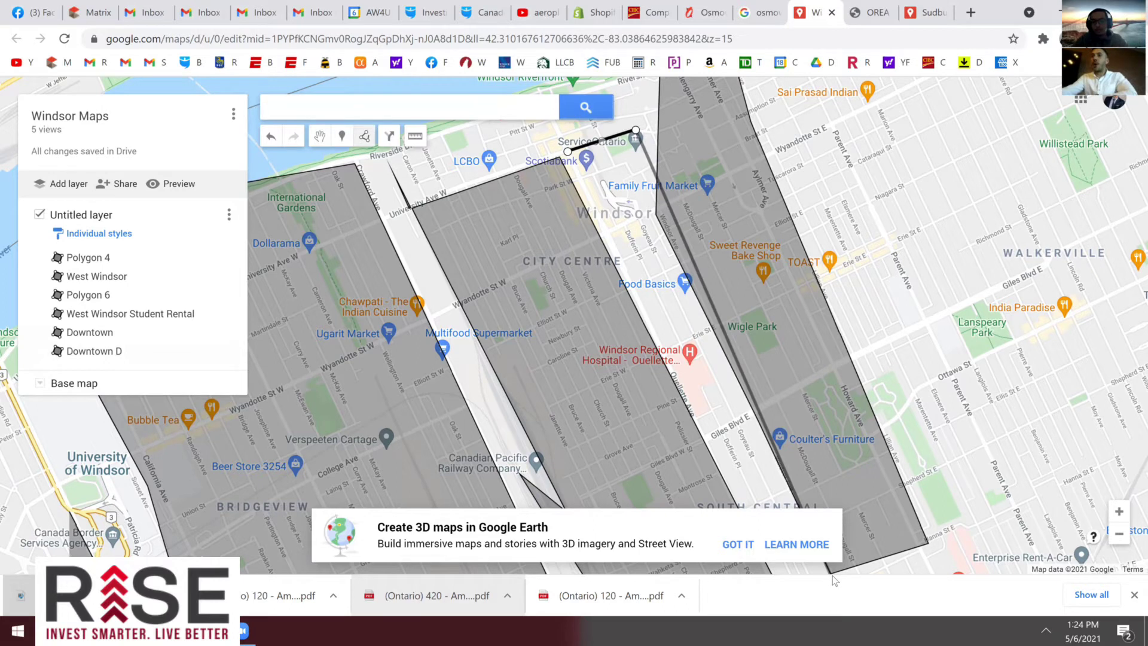
scroll(841, 568, down, 1)
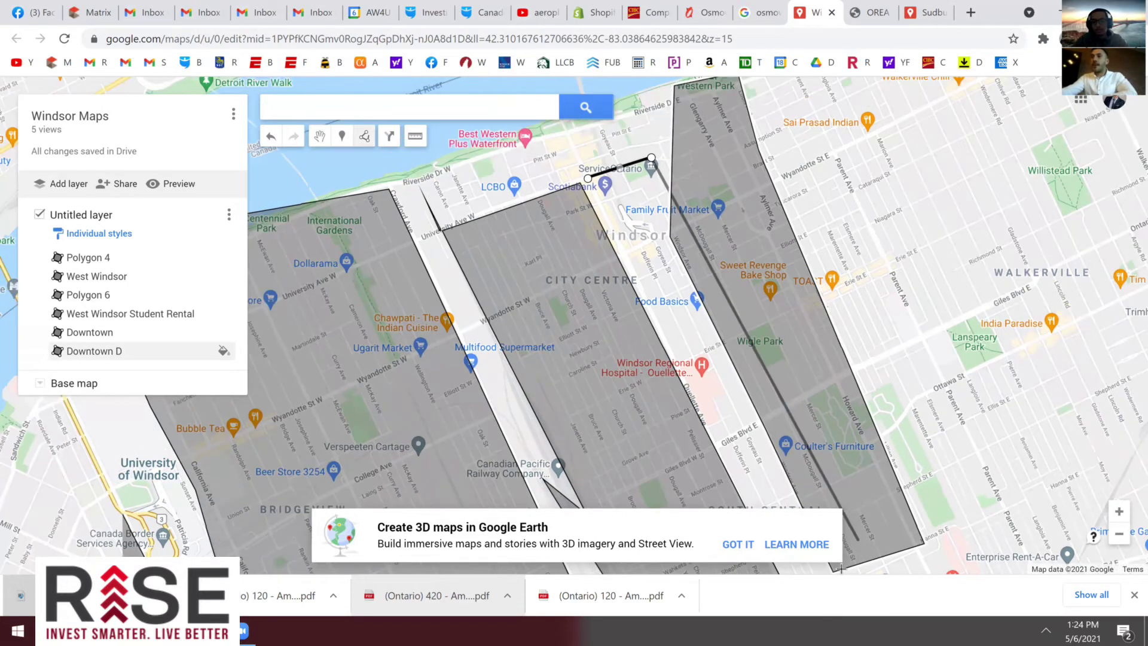
scroll(841, 568, down, 1)
scroll(854, 572, down, 1)
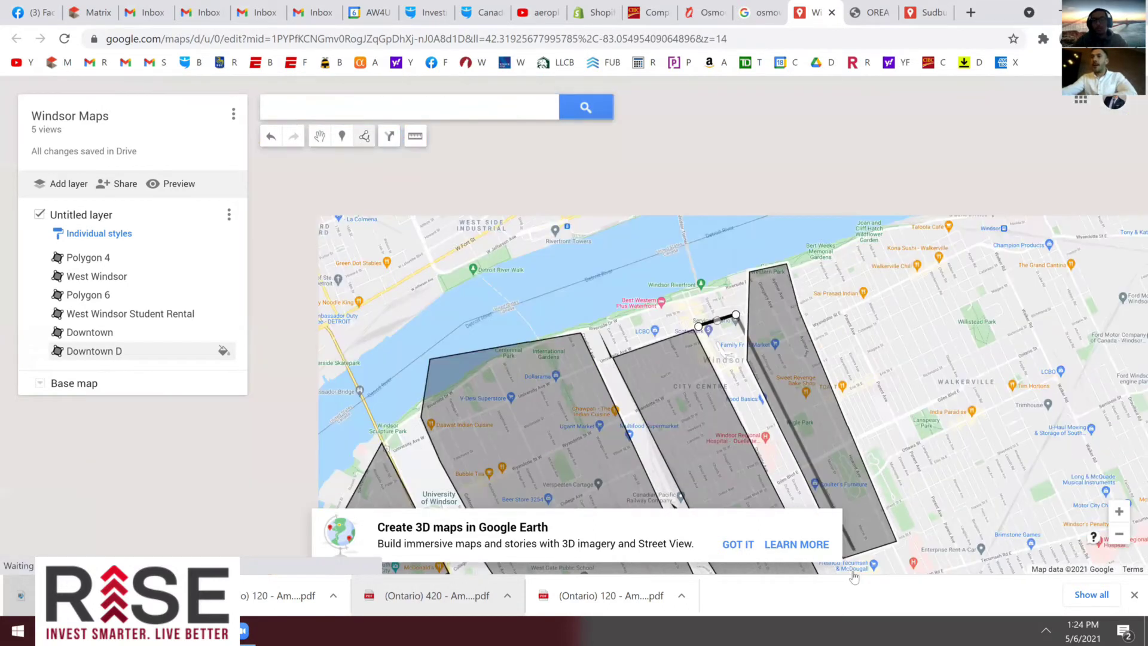
scroll(865, 572, down, 1)
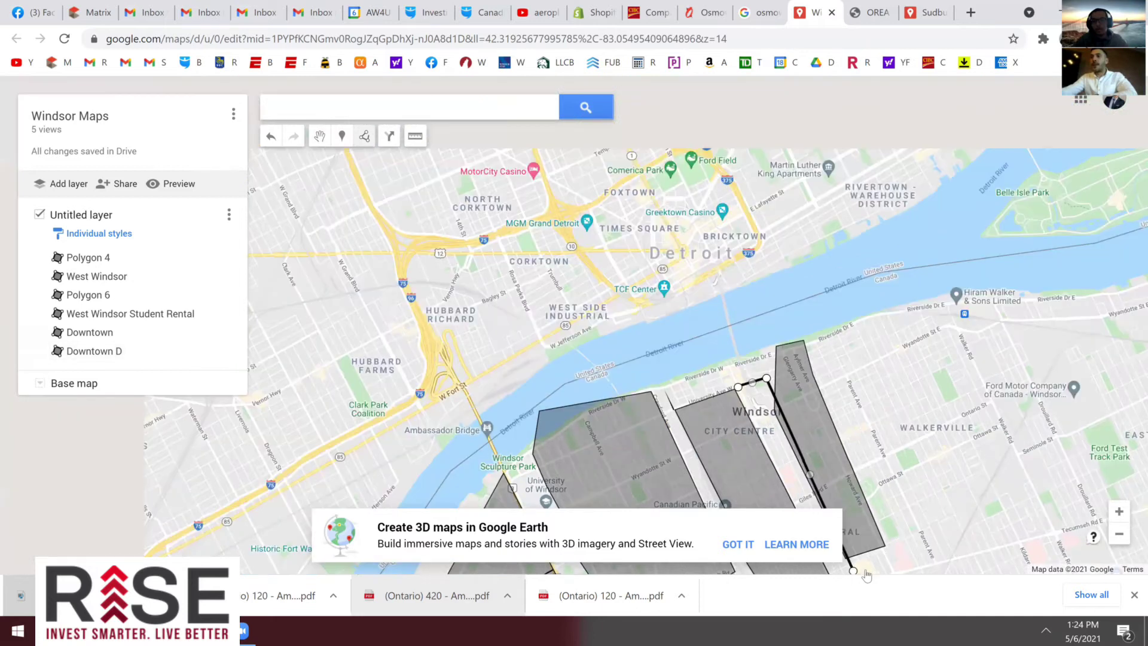
scroll(862, 578, down, 1)
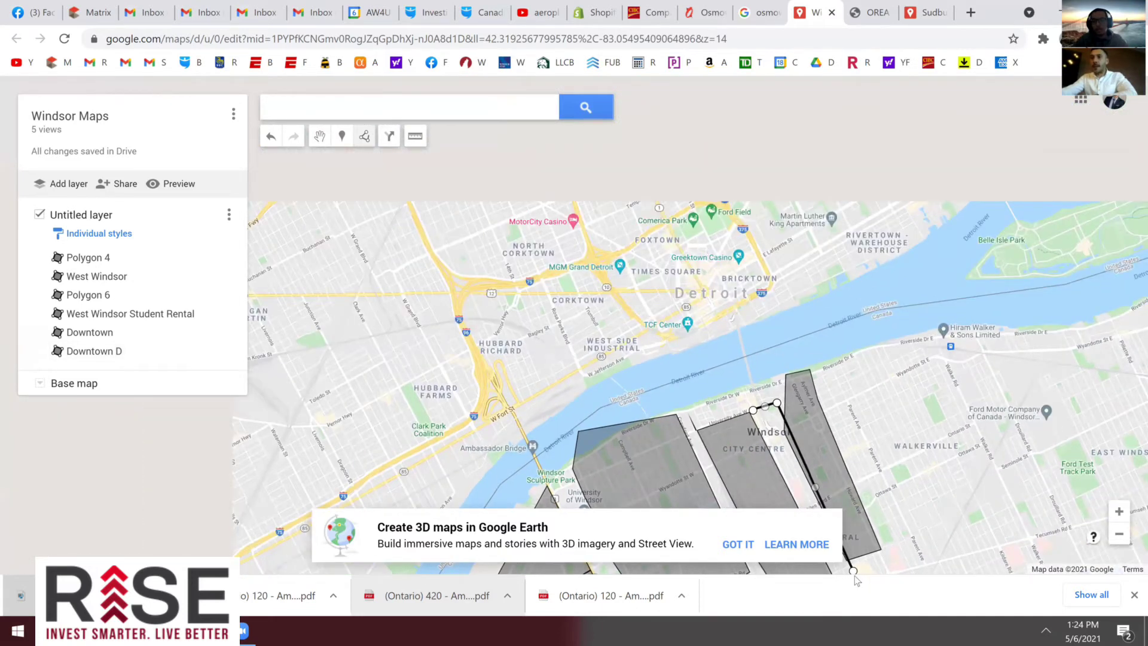
scroll(858, 566, down, 1)
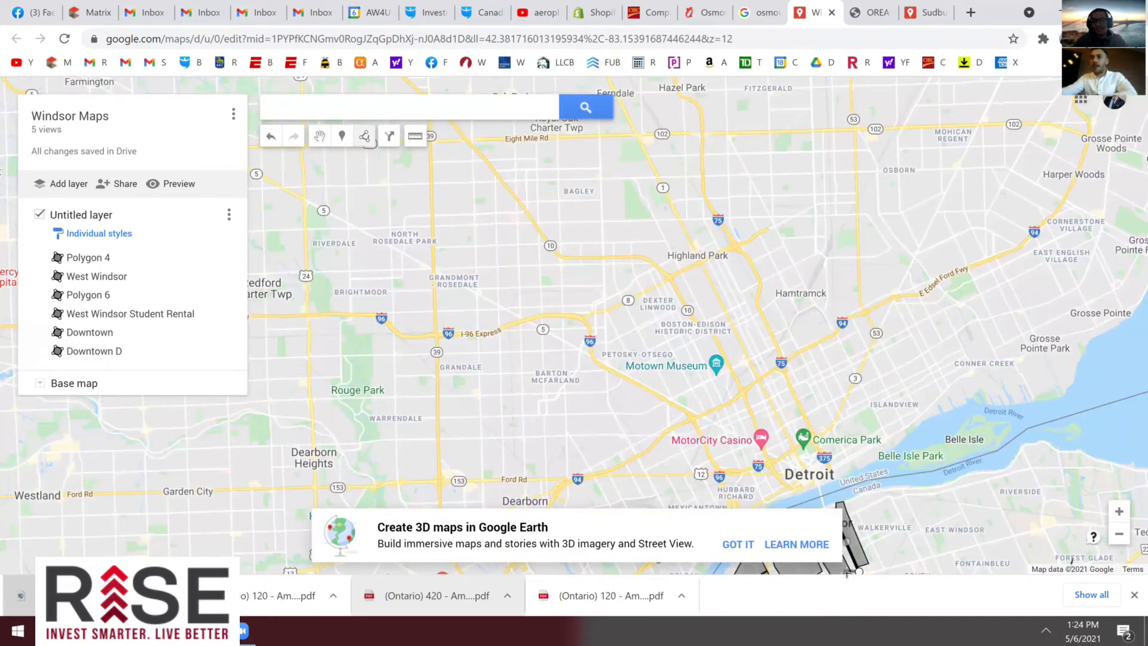
scroll(808, 502, up, 2)
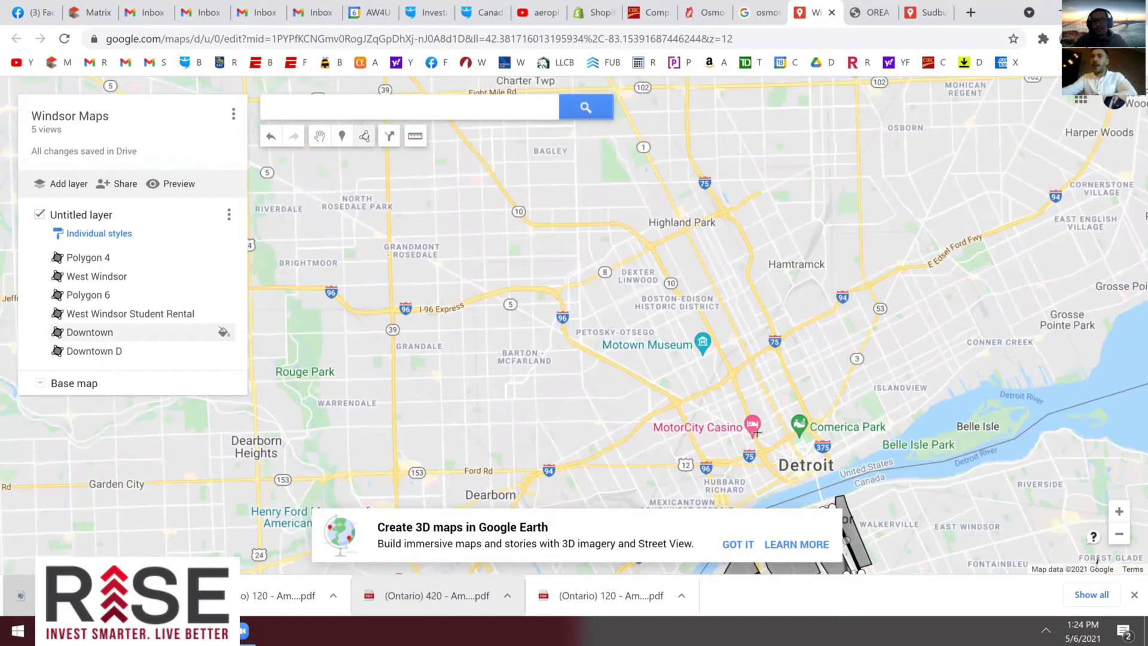
scroll(826, 502, up, 2)
click(801, 393)
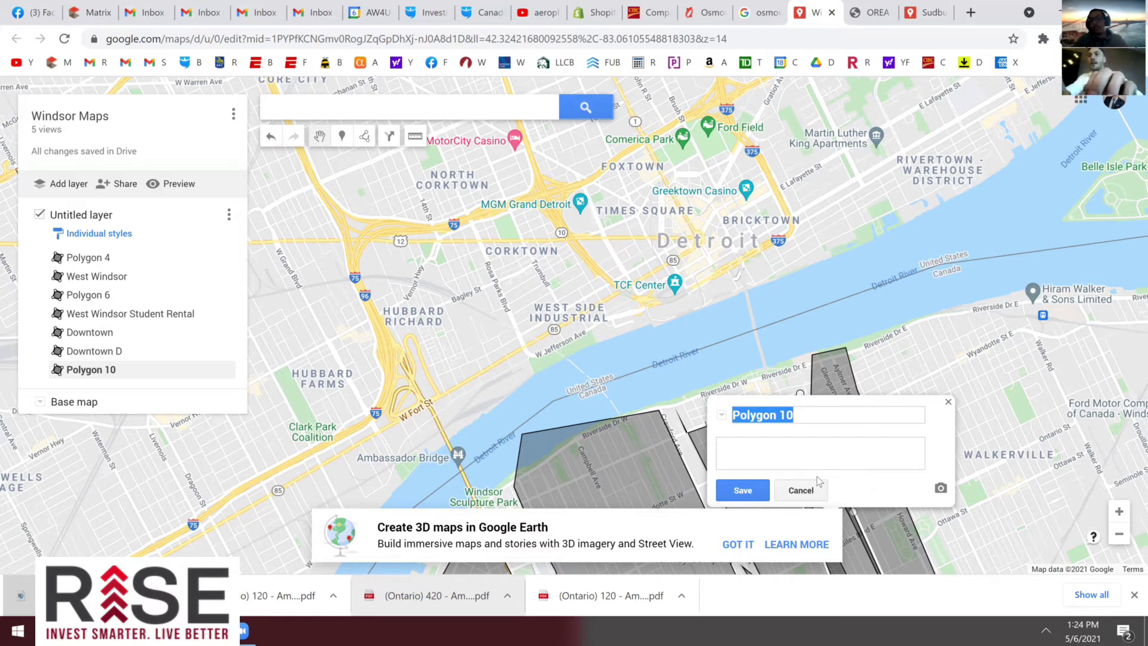
Name the new strip polygon "C Location", leave its description empty, save it and dismiss its details
text(C Location)
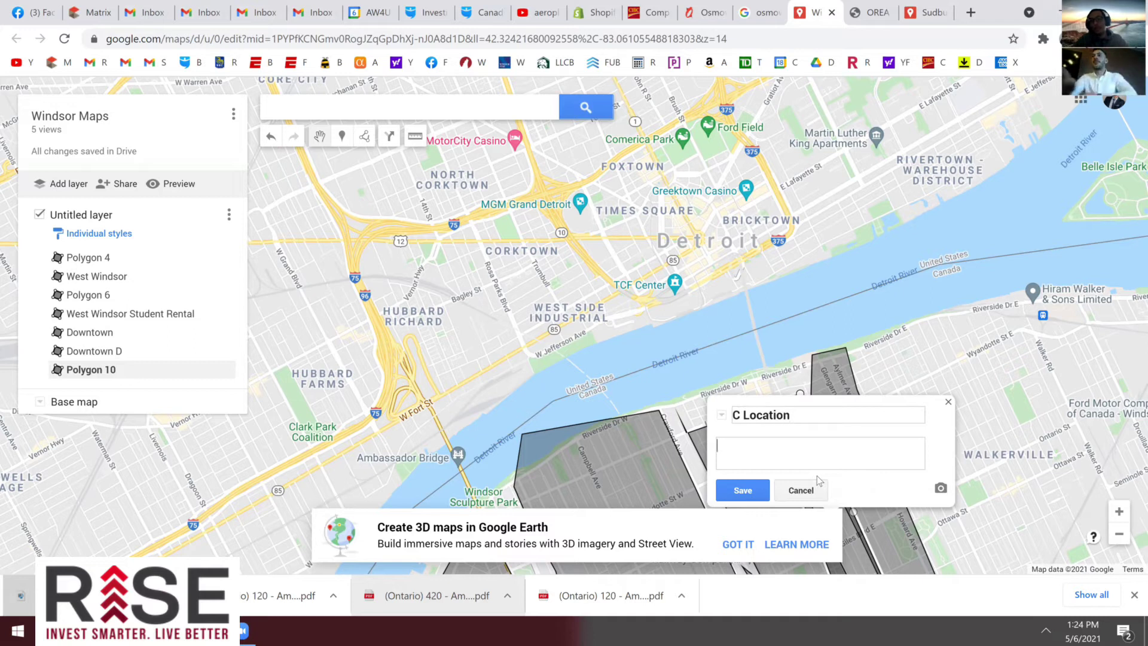
click(757, 489)
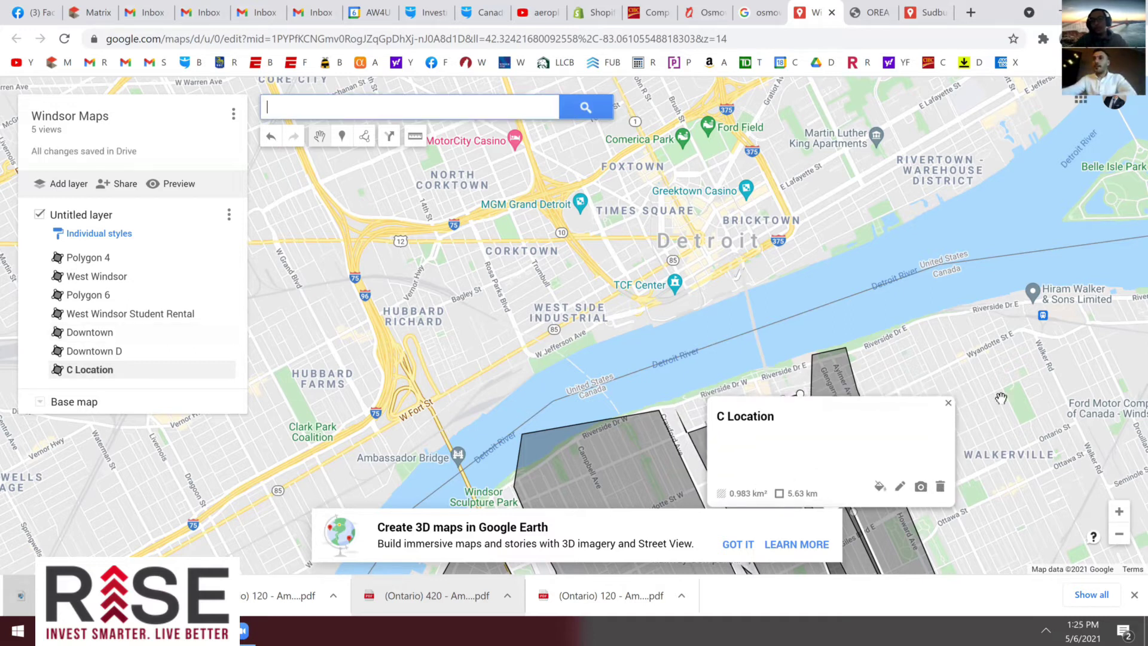
click(949, 403)
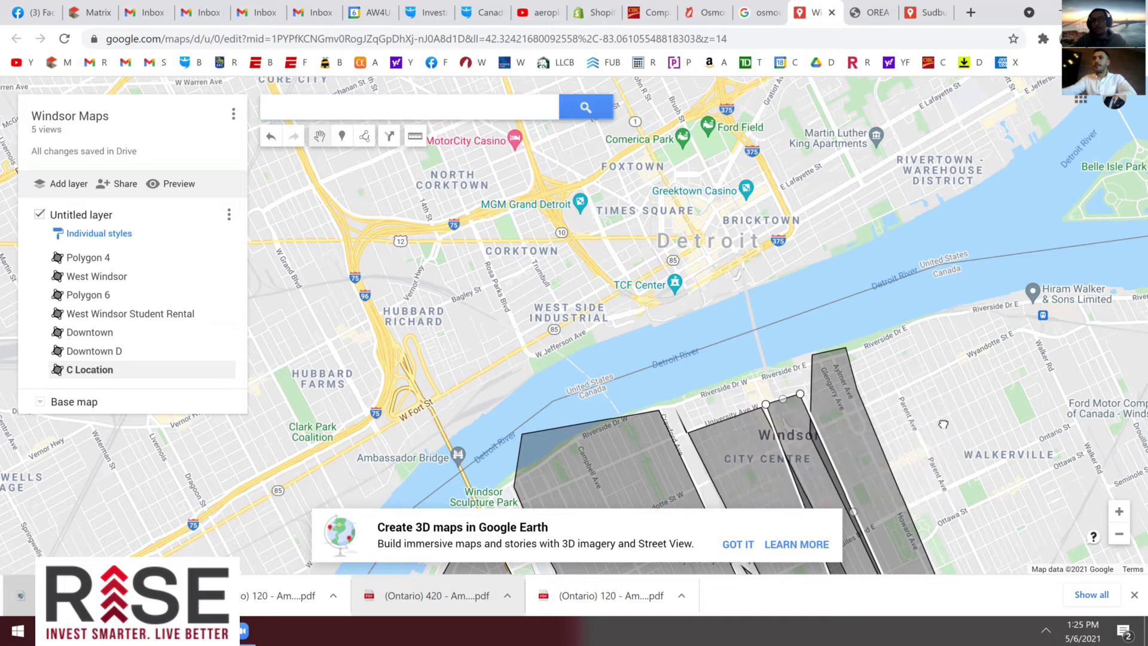
Examine the strip between Downtown and Downtown D and open the C Location polygon's details
scroll(876, 428, down, 1)
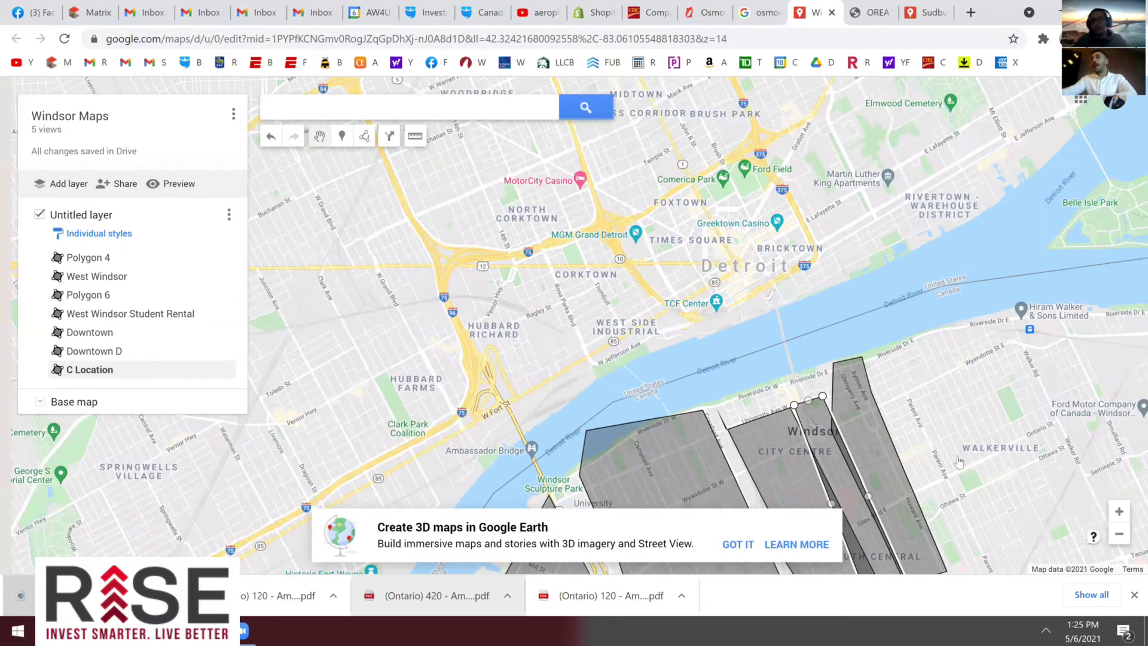
scroll(938, 456, up, 1)
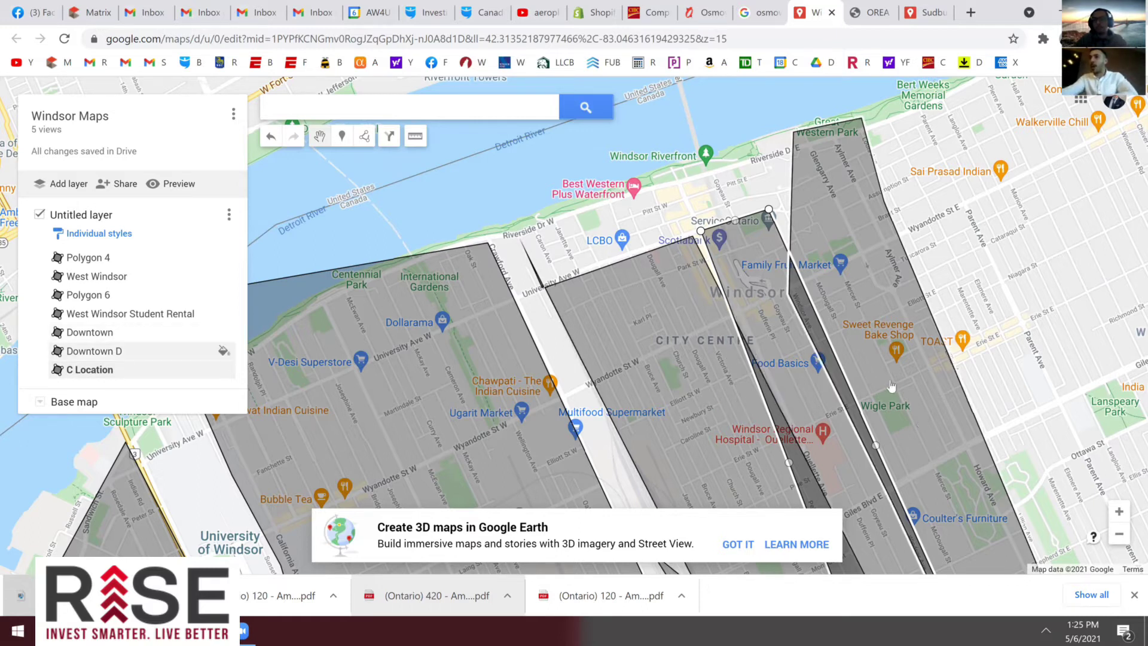
drag(781, 350, 738, 166)
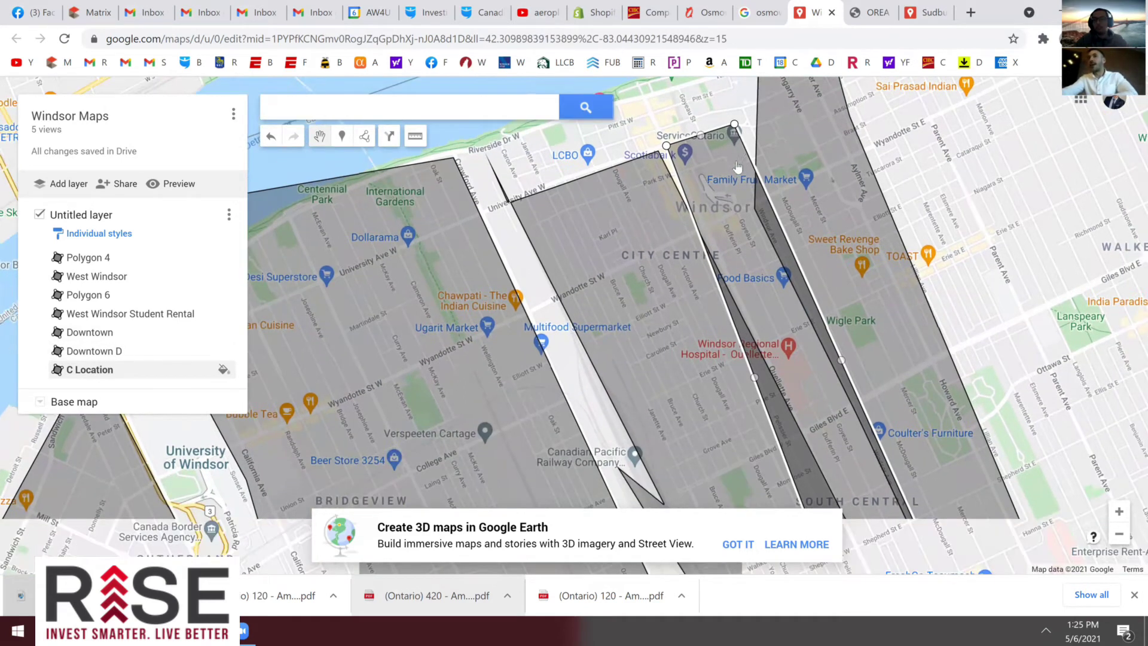
click(707, 186)
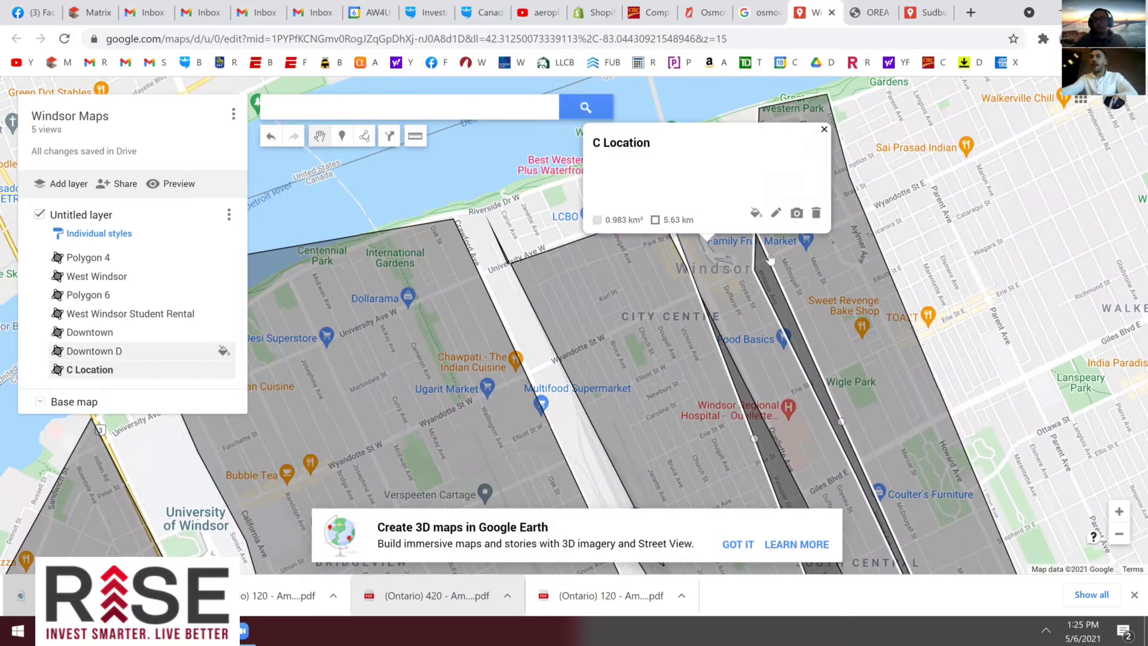
Dismiss the C Location details and examine the area east of Downtown D around Parent Ave, Erie St E and Walkerville
click(732, 318)
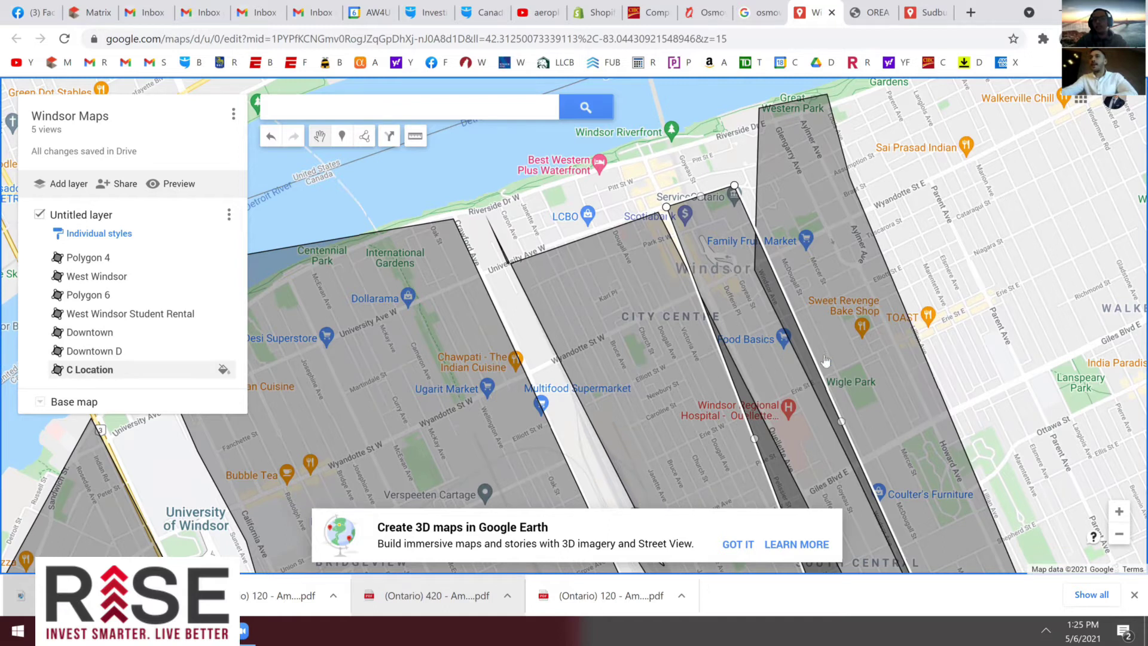
drag(582, 344, 572, 338)
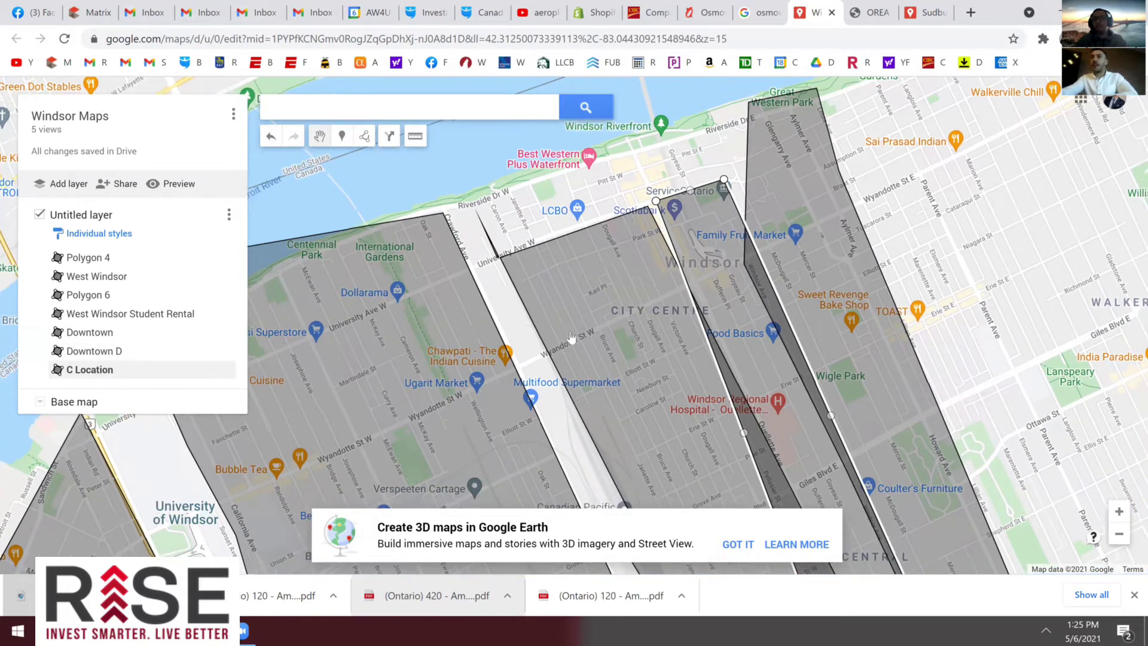
drag(490, 363, 459, 350)
drag(732, 311, 399, 273)
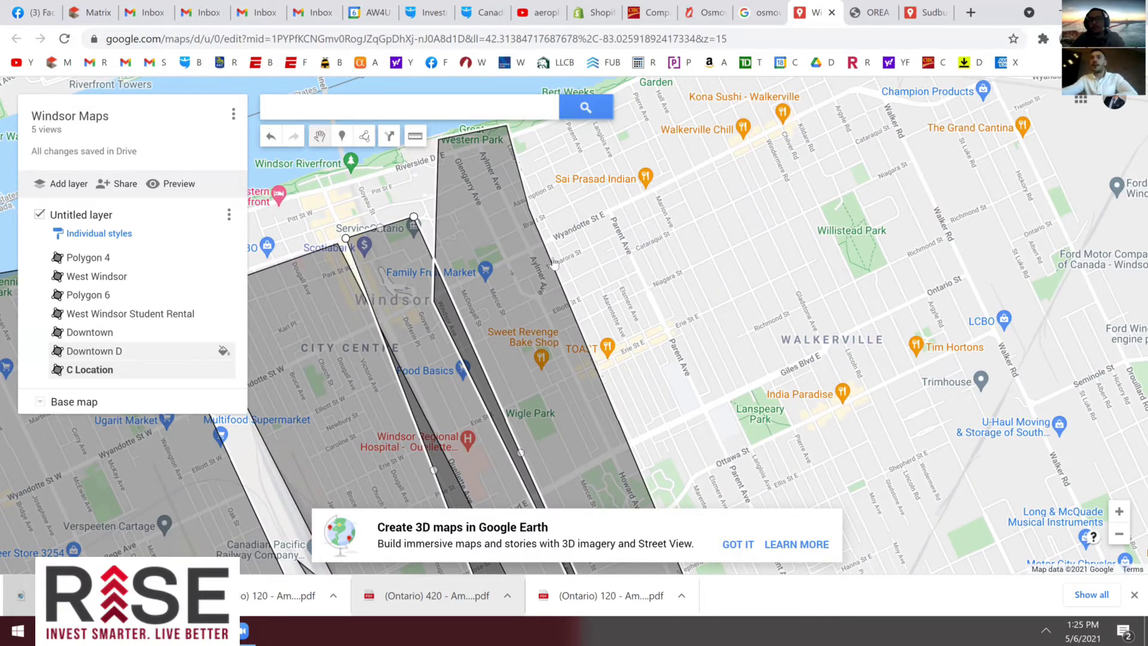
scroll(554, 263, up, 2)
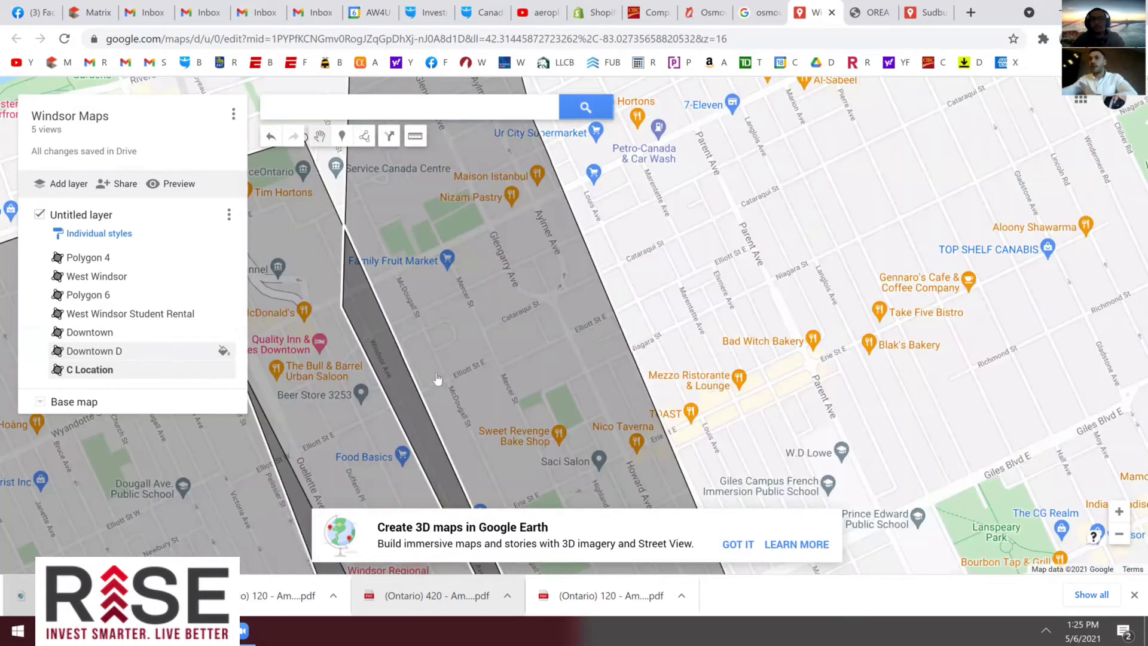
drag(587, 247, 552, 247)
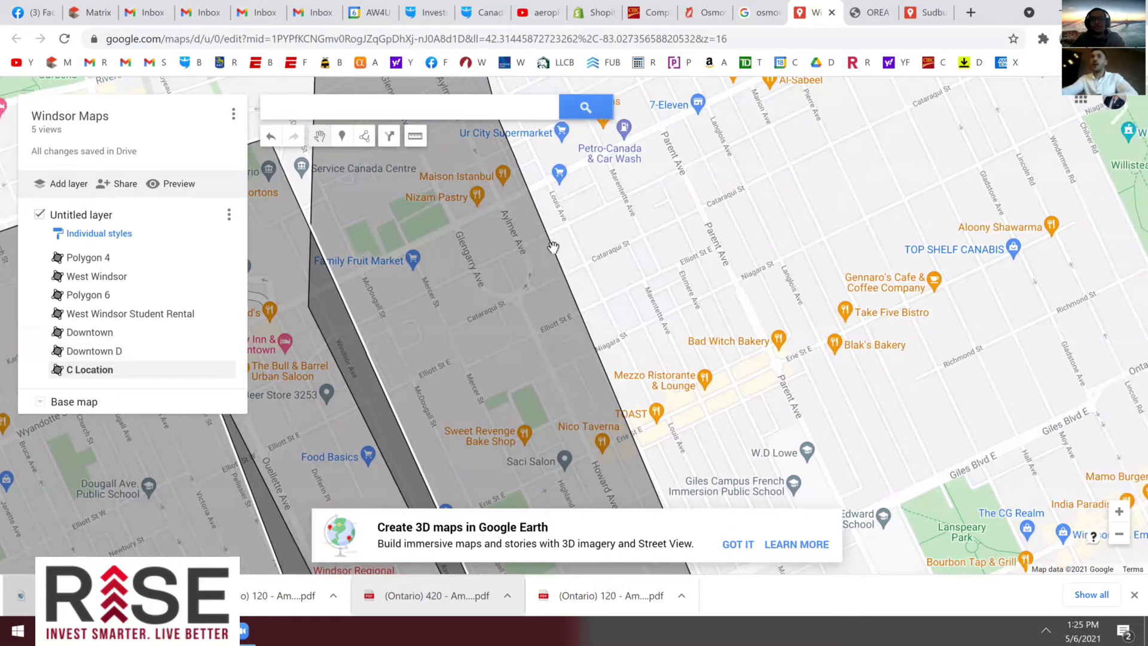
drag(509, 339, 339, 239)
scroll(440, 314, down, 2)
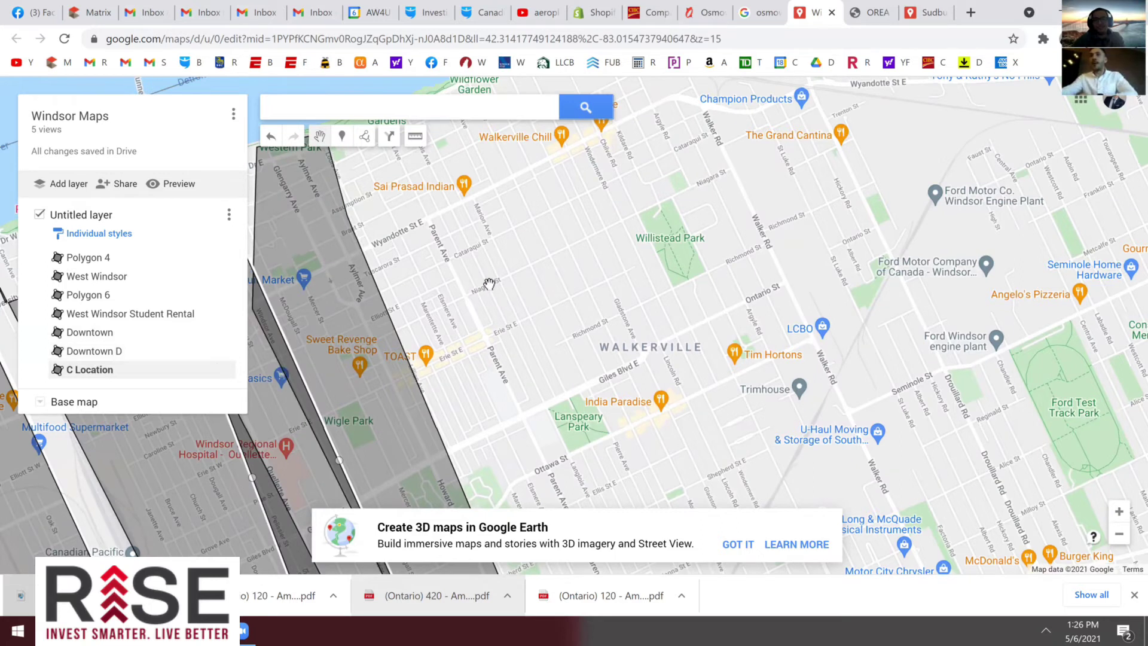
scroll(514, 316, down, 1)
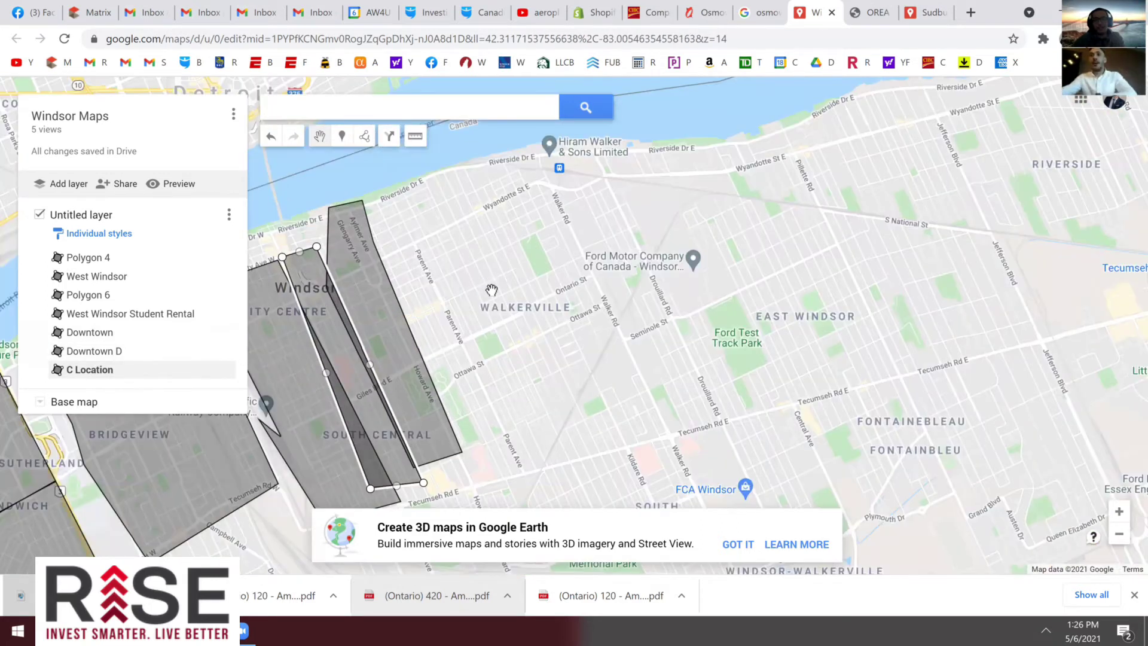
Draw a closed strip polygon just east of Downtown D, bounded by Parent Ave, from near Riverside Dr E south to Tecumseh Rd E
click(364, 136)
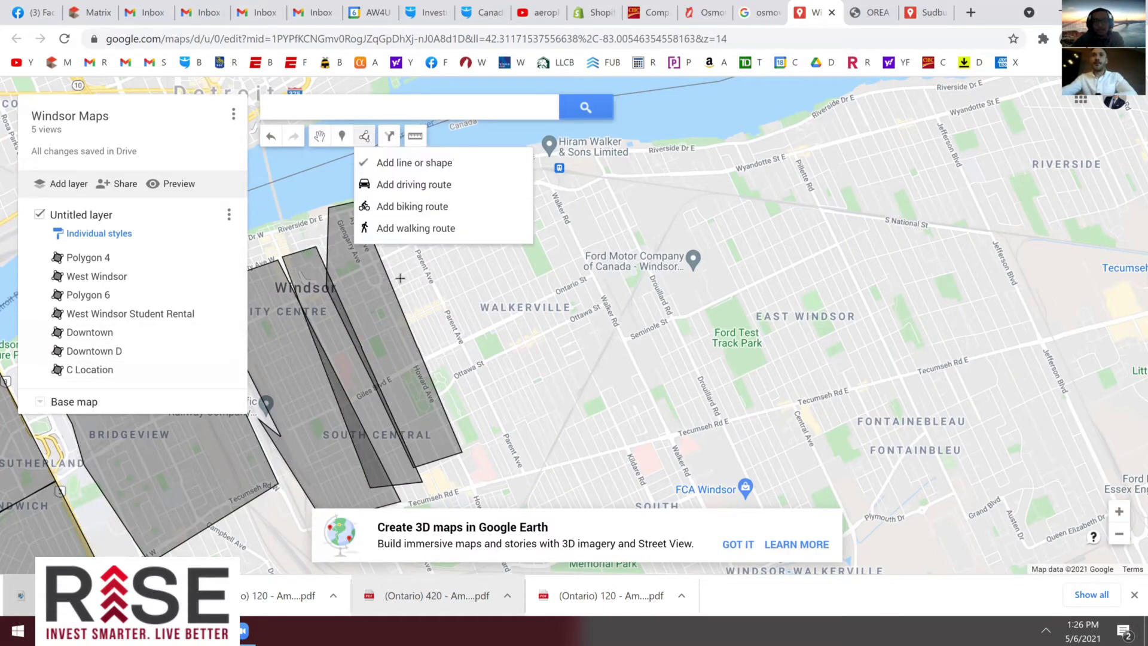
scroll(413, 275, up, 1)
scroll(353, 198, up, 2)
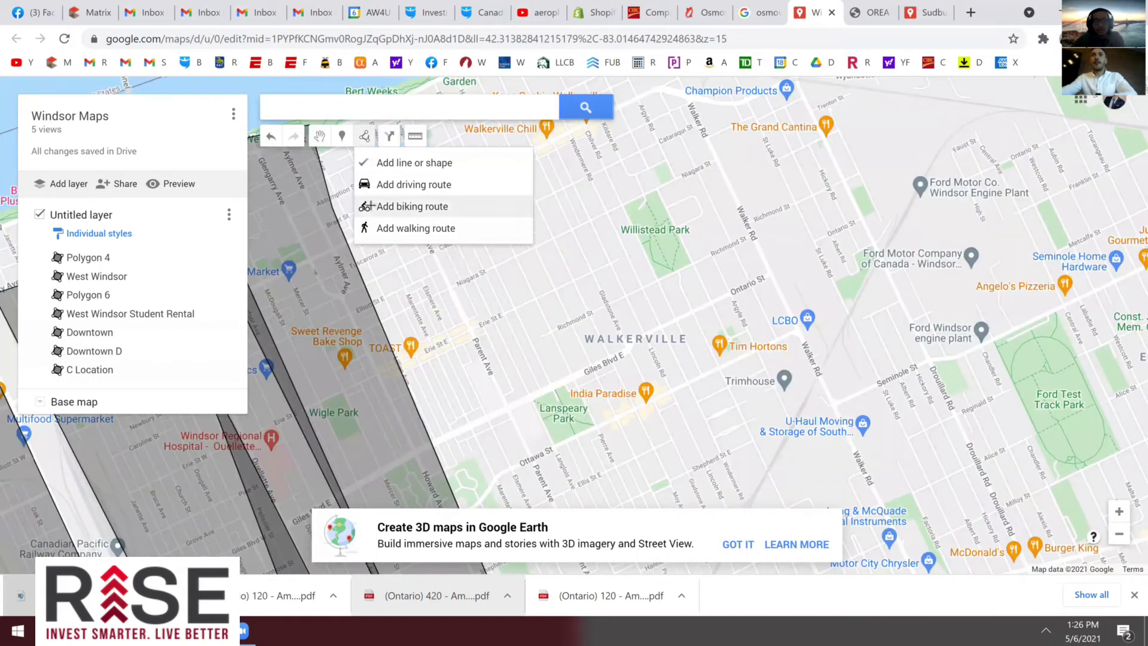
scroll(358, 187, down, 2)
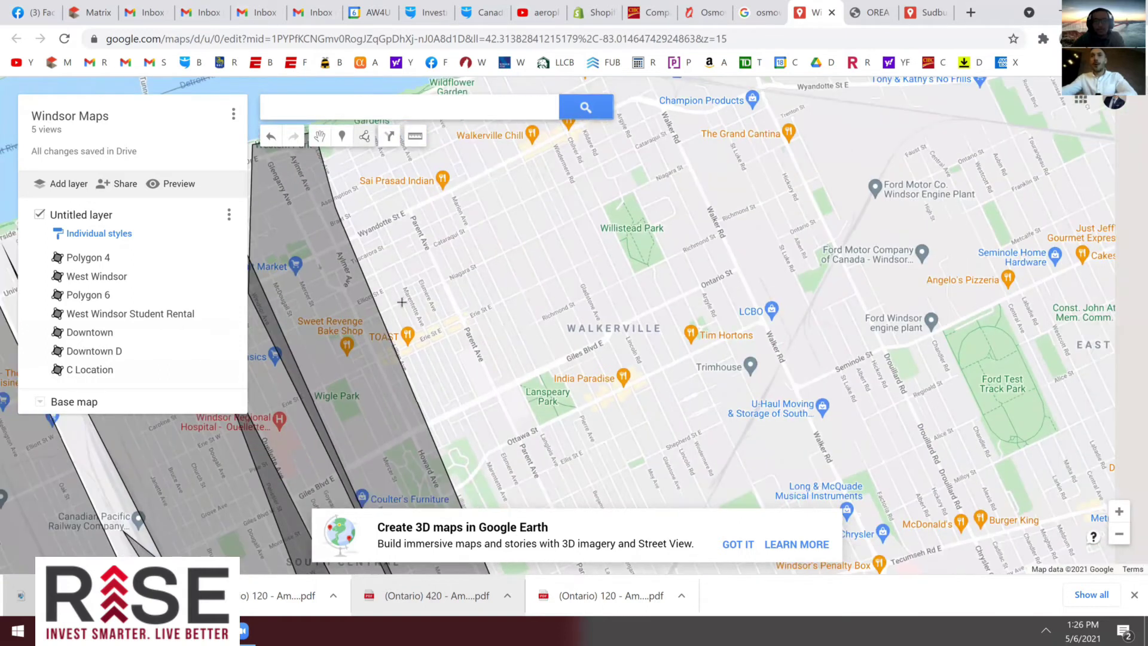
scroll(368, 194, down, 2)
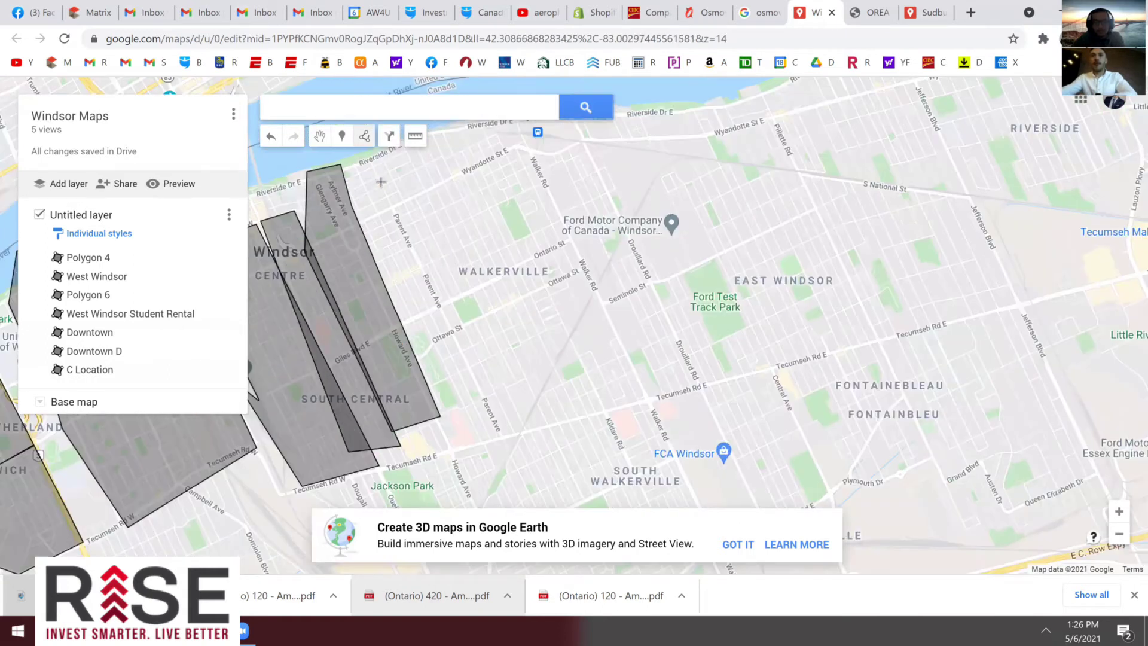
click(350, 183)
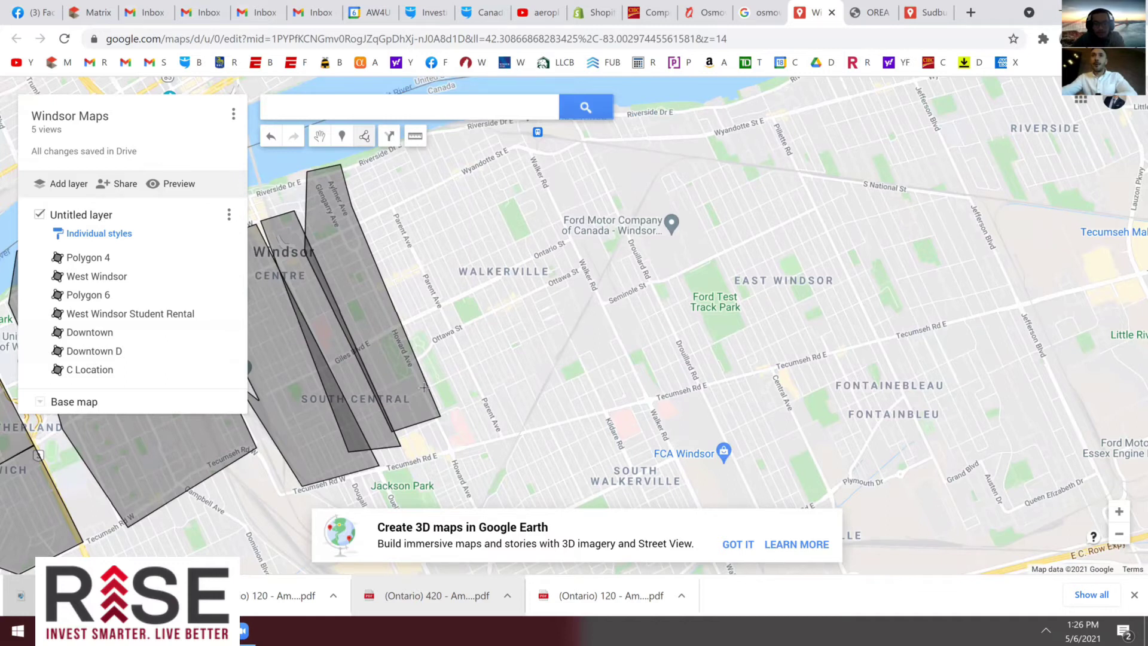
click(460, 453)
click(508, 436)
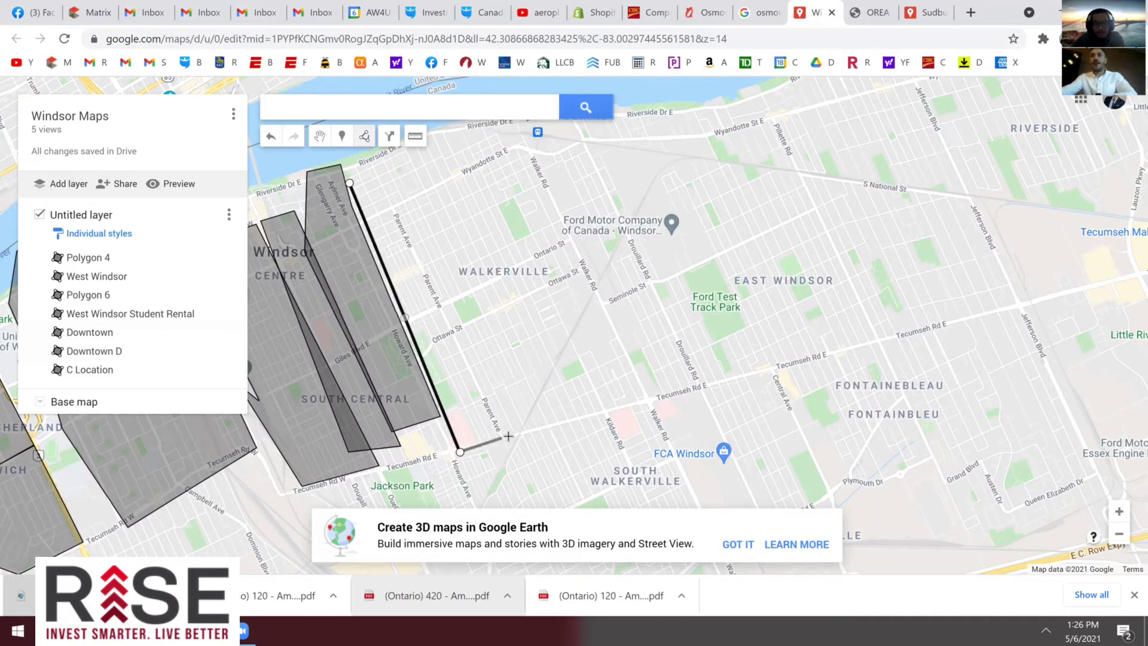
click(375, 157)
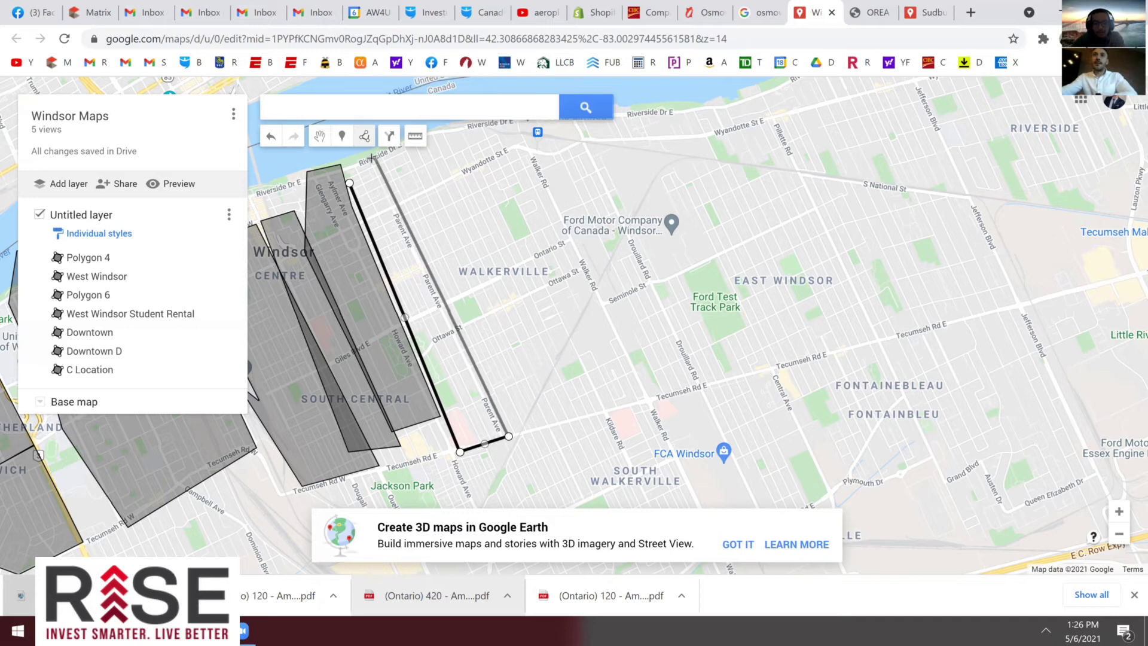
click(349, 183)
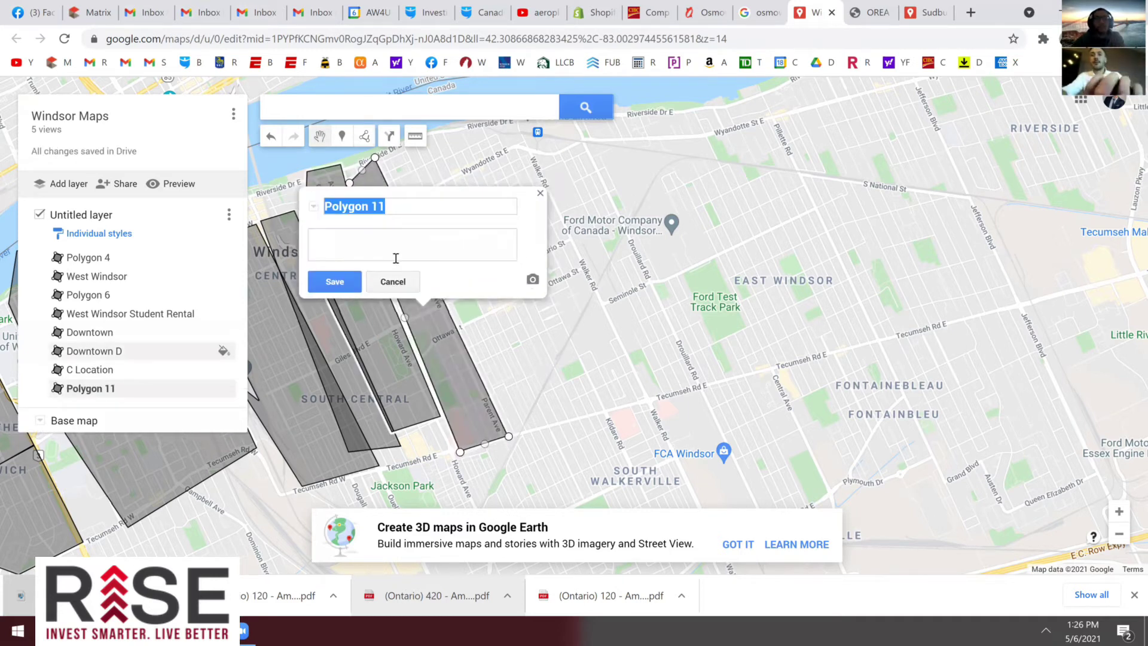
Name the new Parent Ave strip polygon "C+", save it without a description and dismiss its details
text(C+)
click(396, 258)
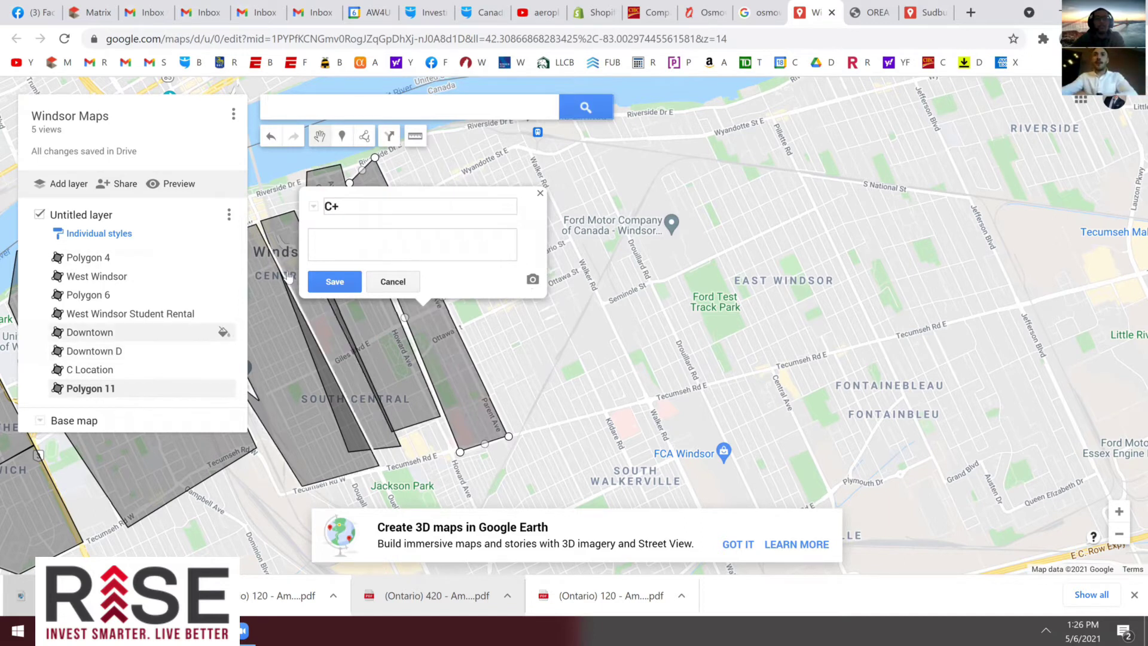
click(333, 282)
click(540, 194)
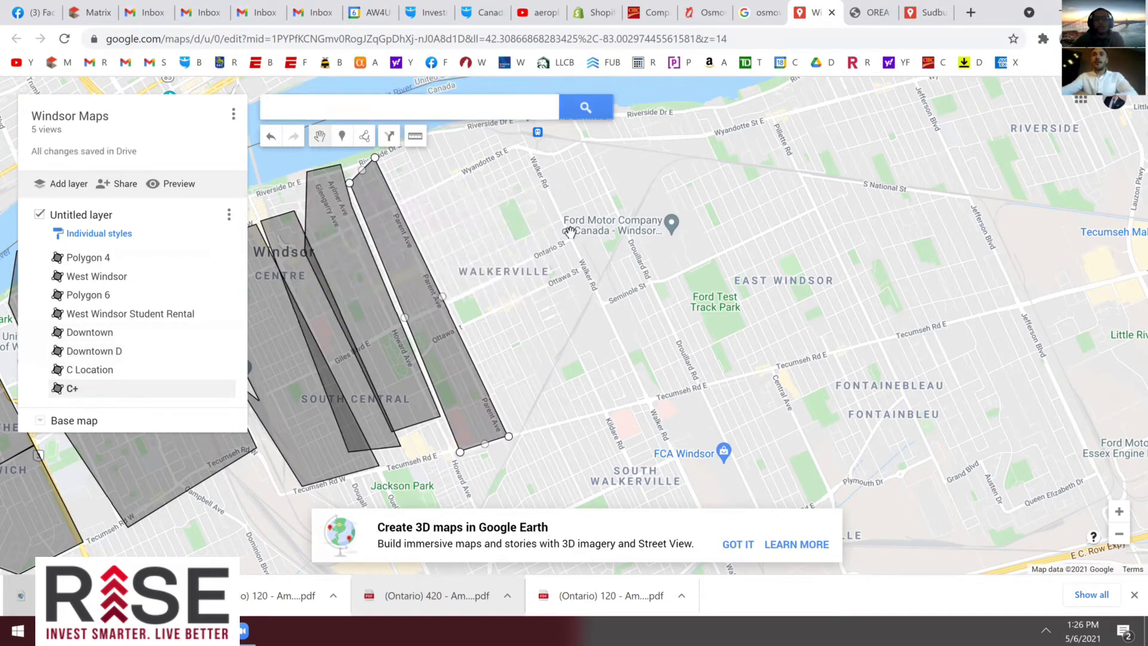
Draw a closed polygon over Walkerville from the C+ strip's east edge to Walker Rd, between Riverside Dr E and Tecumseh Rd E
drag(524, 247, 509, 250)
drag(401, 299, 333, 333)
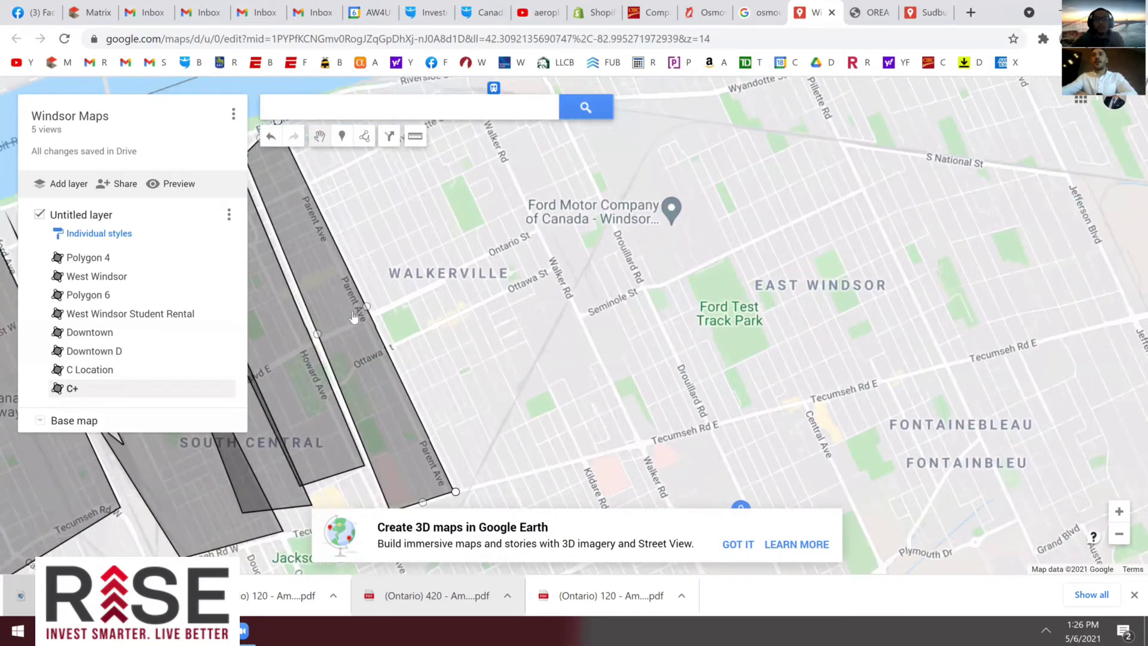
scroll(350, 317, up, 1)
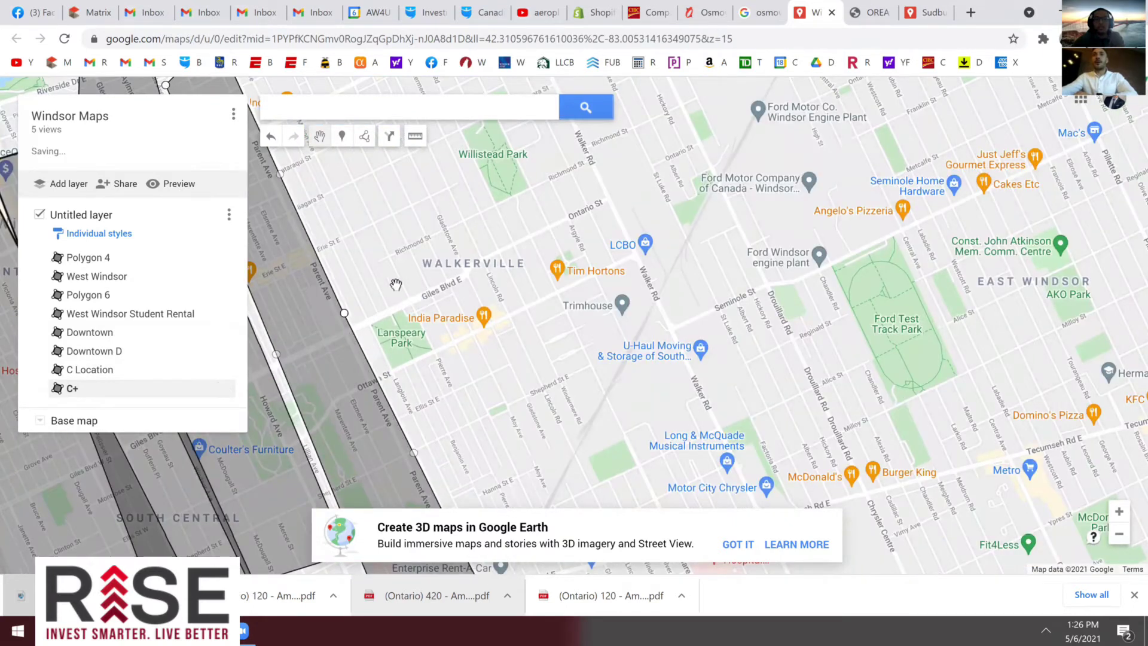
drag(397, 286, 406, 294)
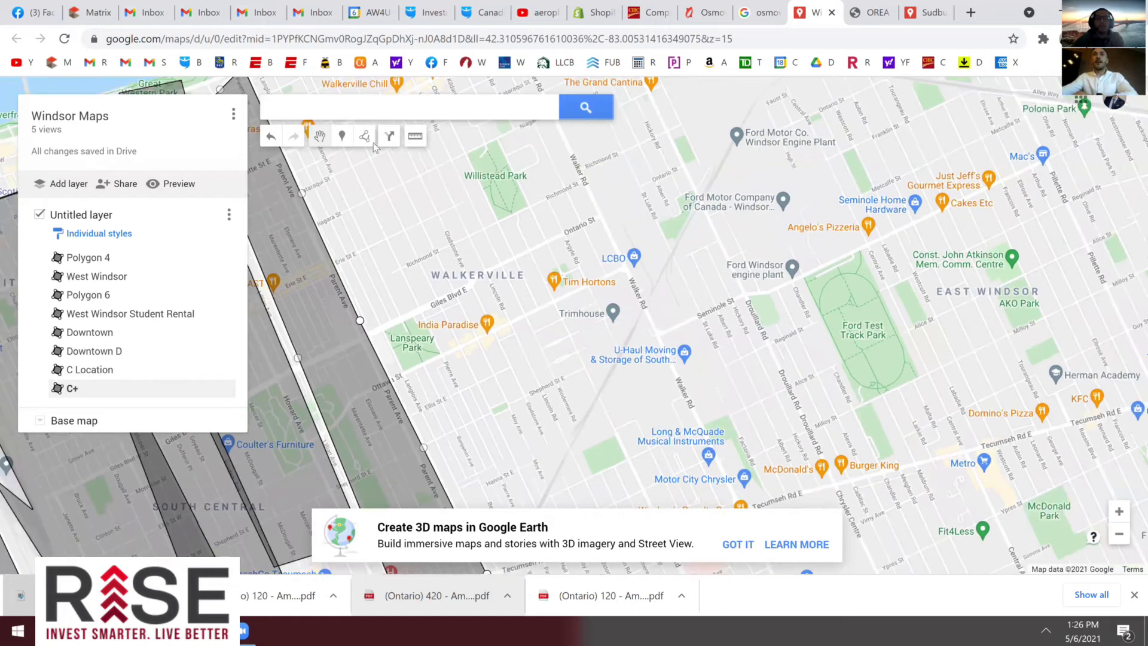
scroll(374, 142, down, 1)
scroll(325, 175, down, 1)
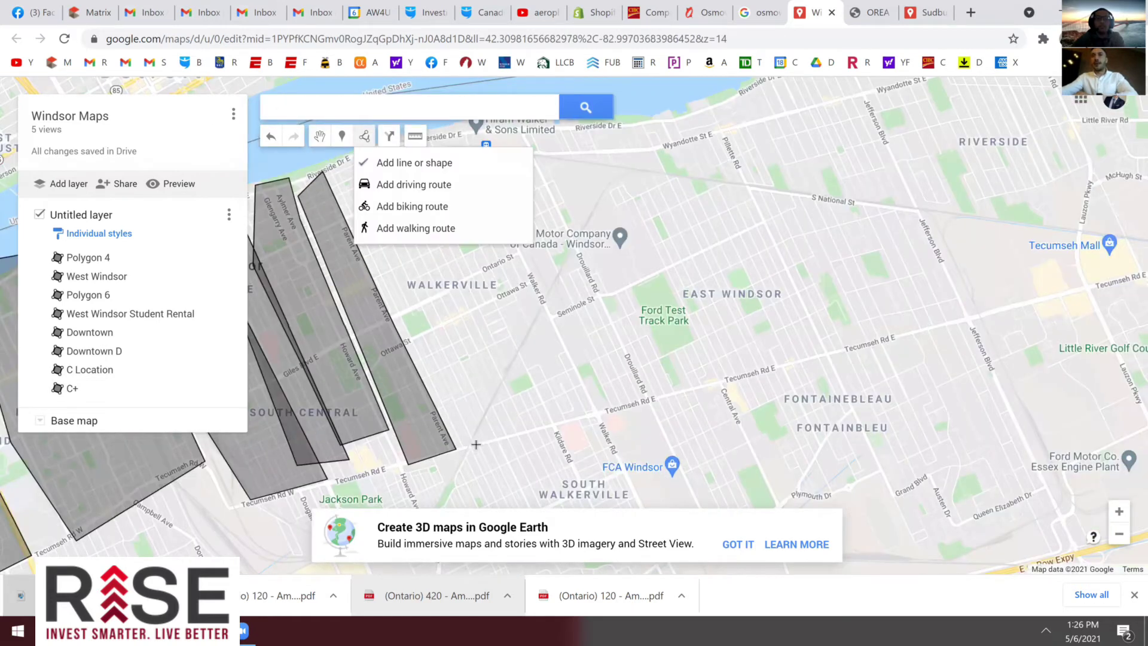
click(458, 451)
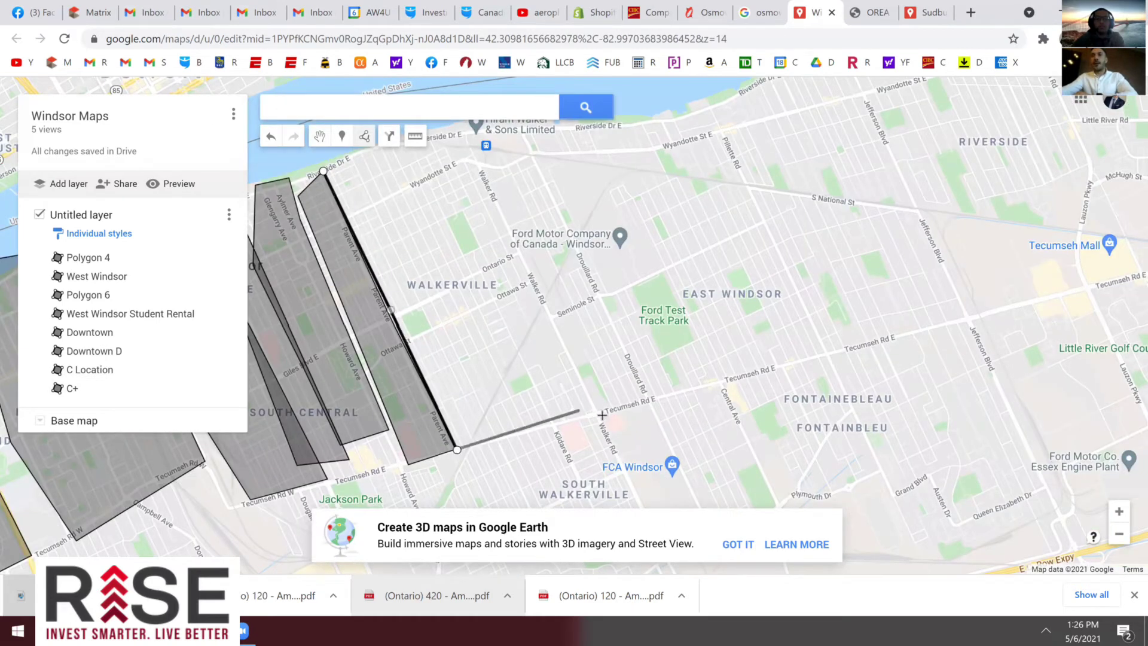
click(602, 414)
click(464, 128)
click(326, 158)
click(325, 172)
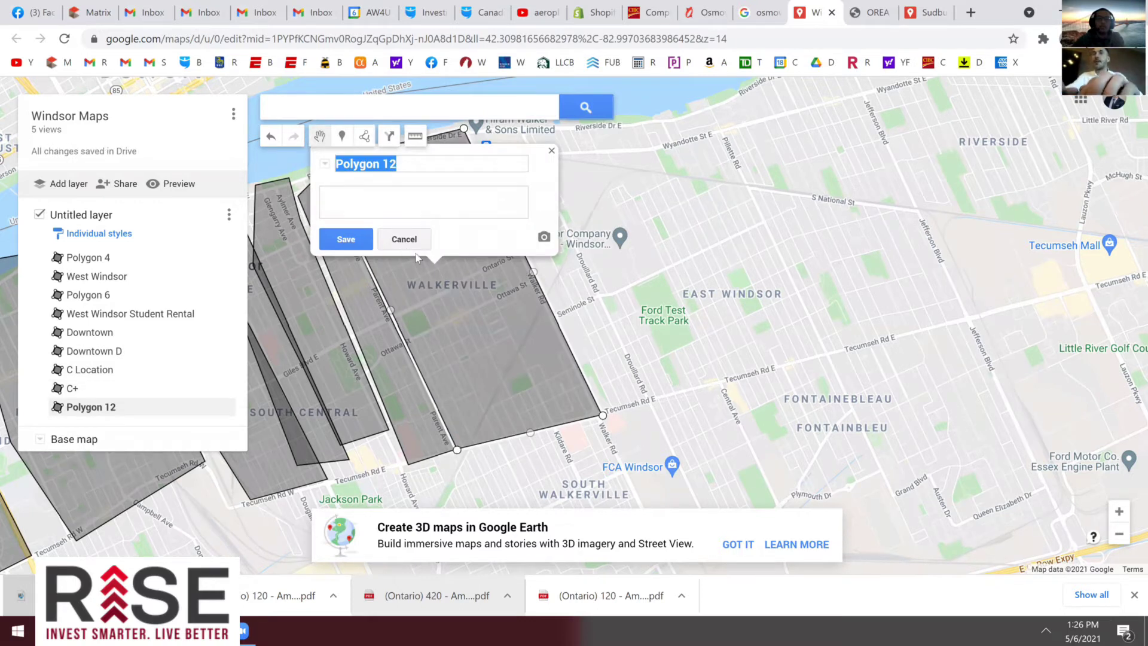
Name the new polygon "Walkerville B to C-", save it without a description and dismiss its details
text(Walkervilee)
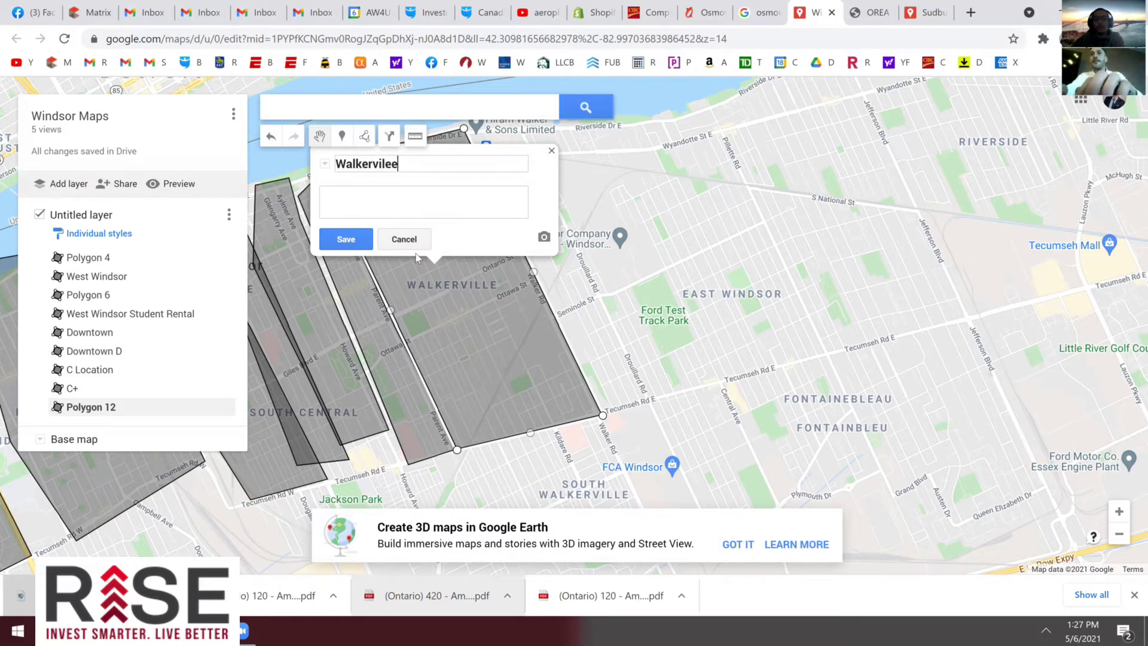
key(BackSpace)
text(le)
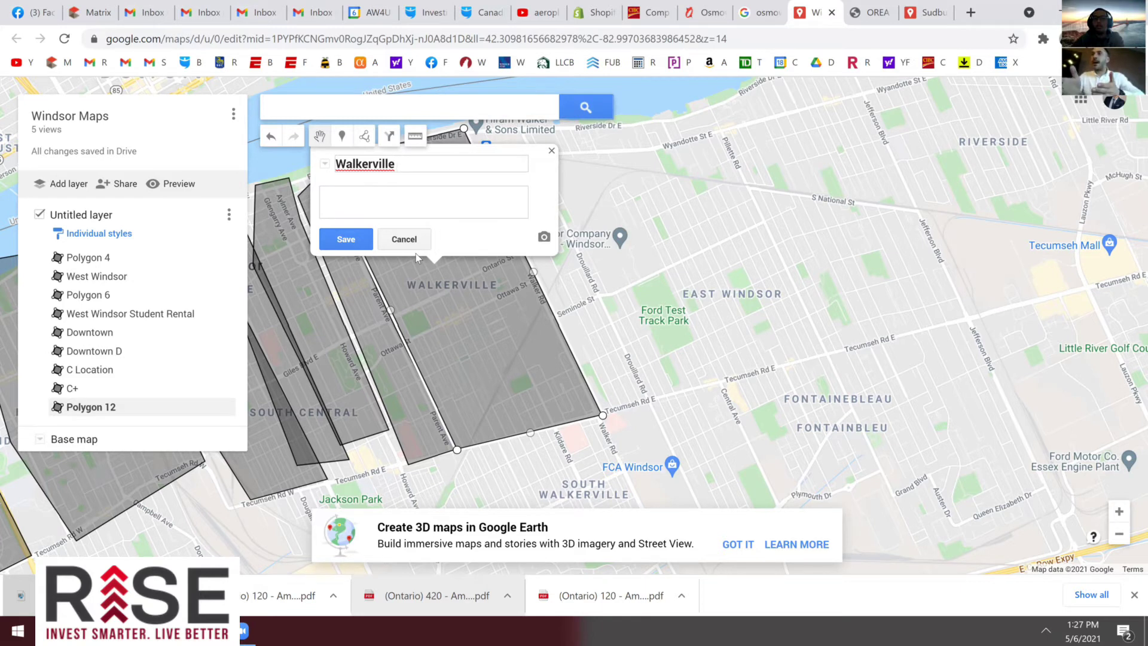
text(to C-)
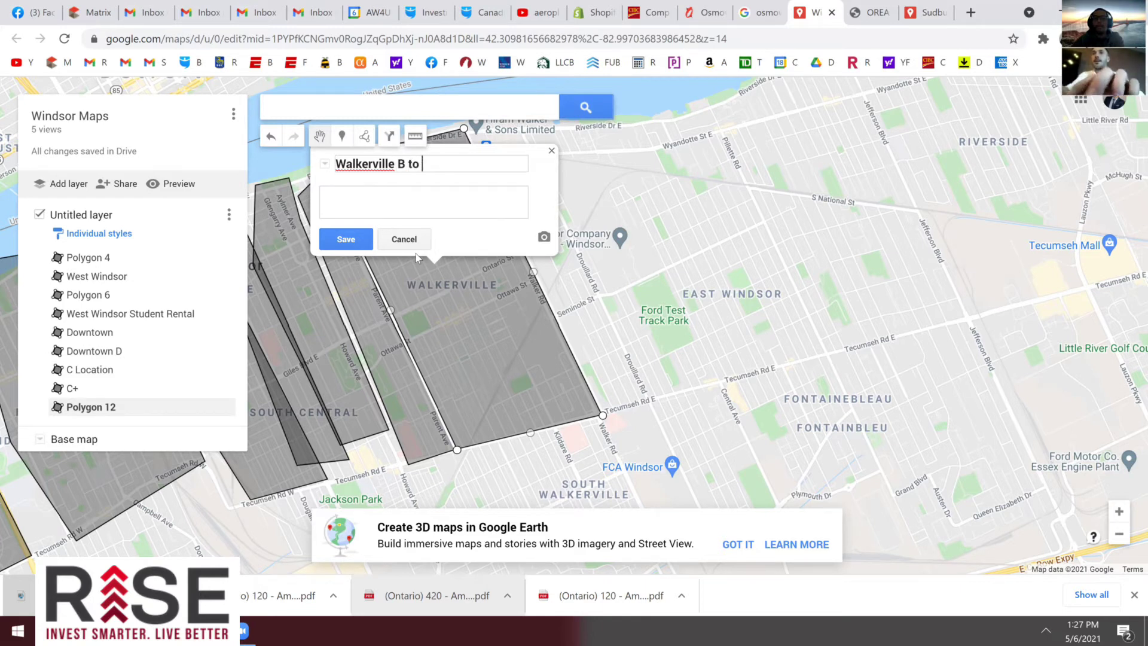
click(347, 239)
click(551, 152)
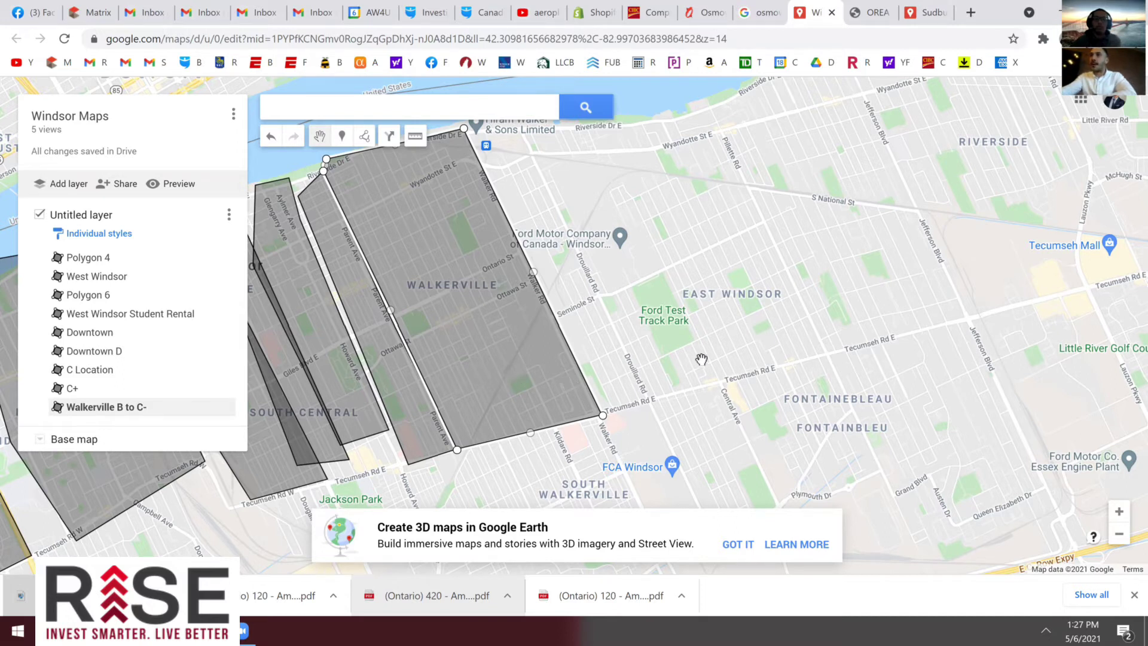
Draw a closed polygon between Walkerville's east edge and Drouillard Rd, from near Riverside Dr E south to Tecumseh Rd E
drag(671, 361, 569, 396)
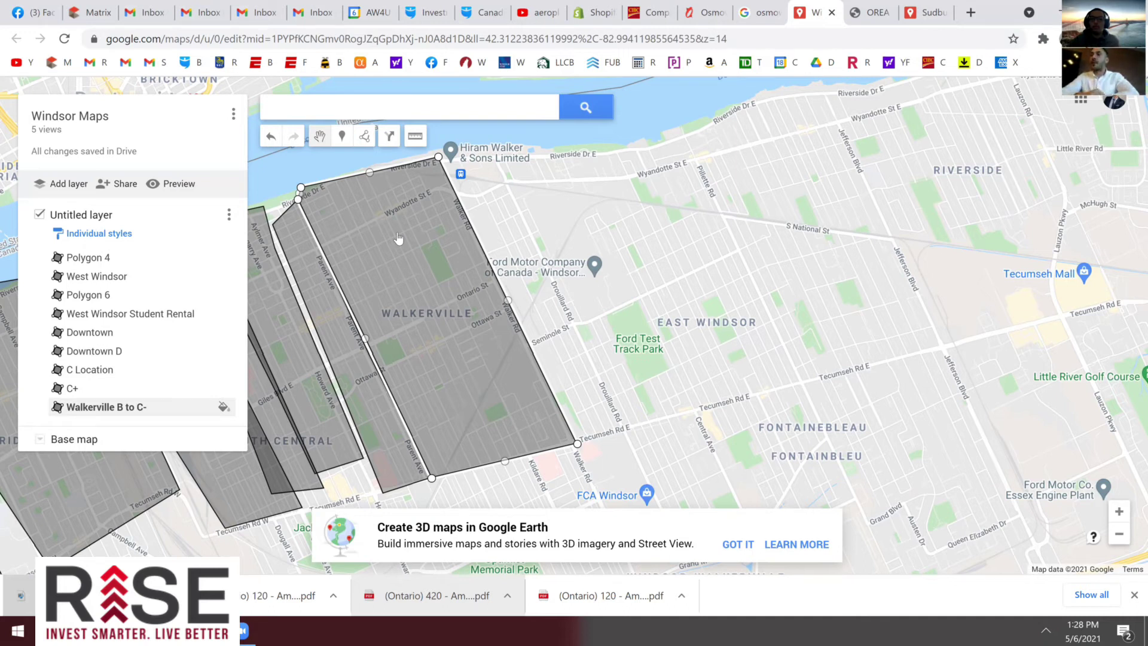
drag(713, 321, 708, 323)
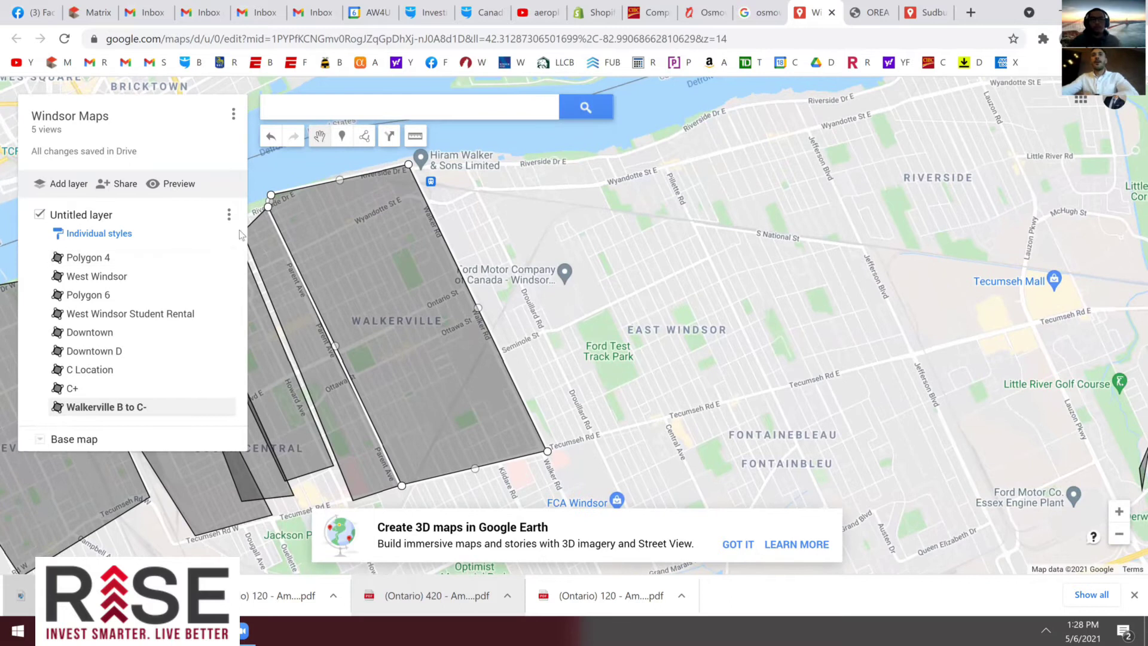
drag(520, 251, 403, 256)
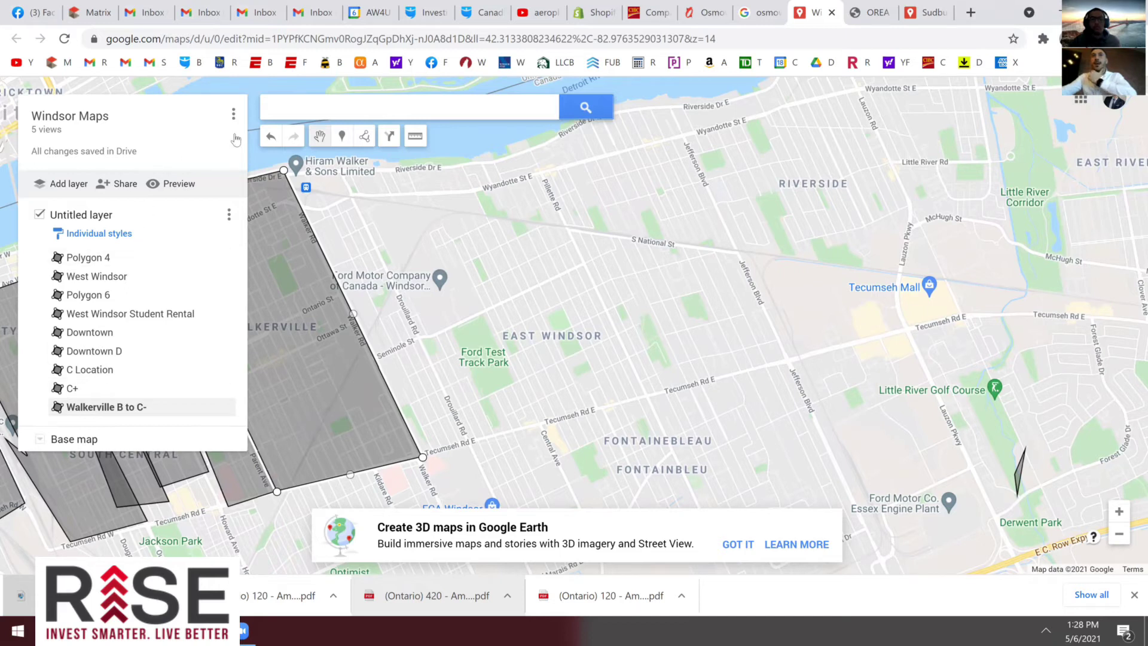
click(363, 137)
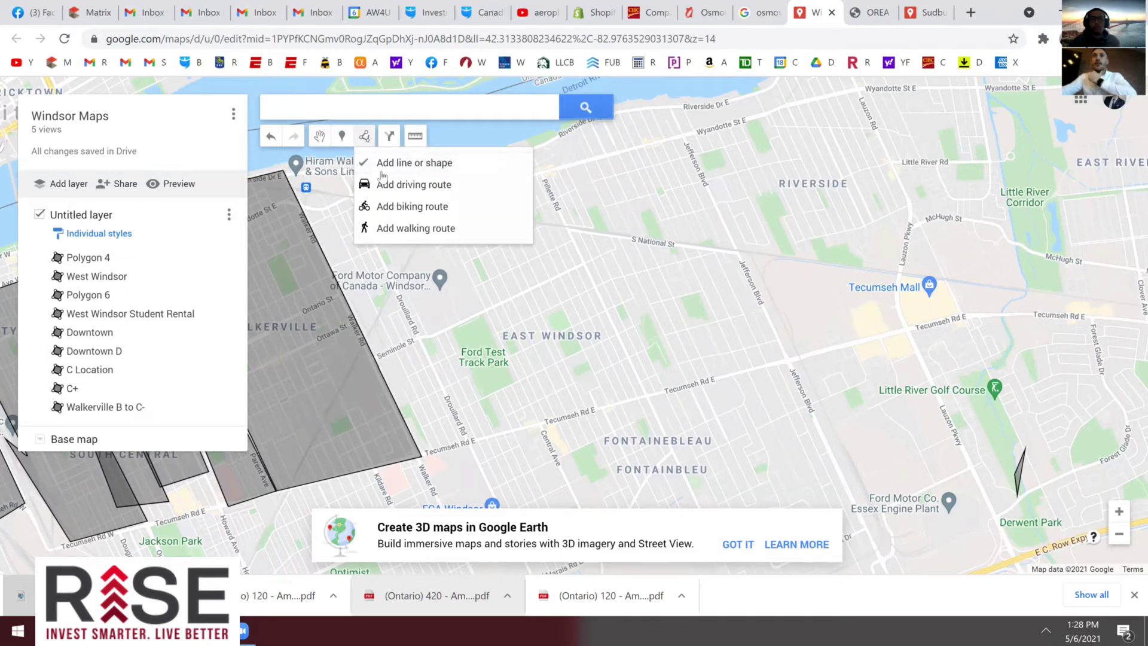
click(352, 181)
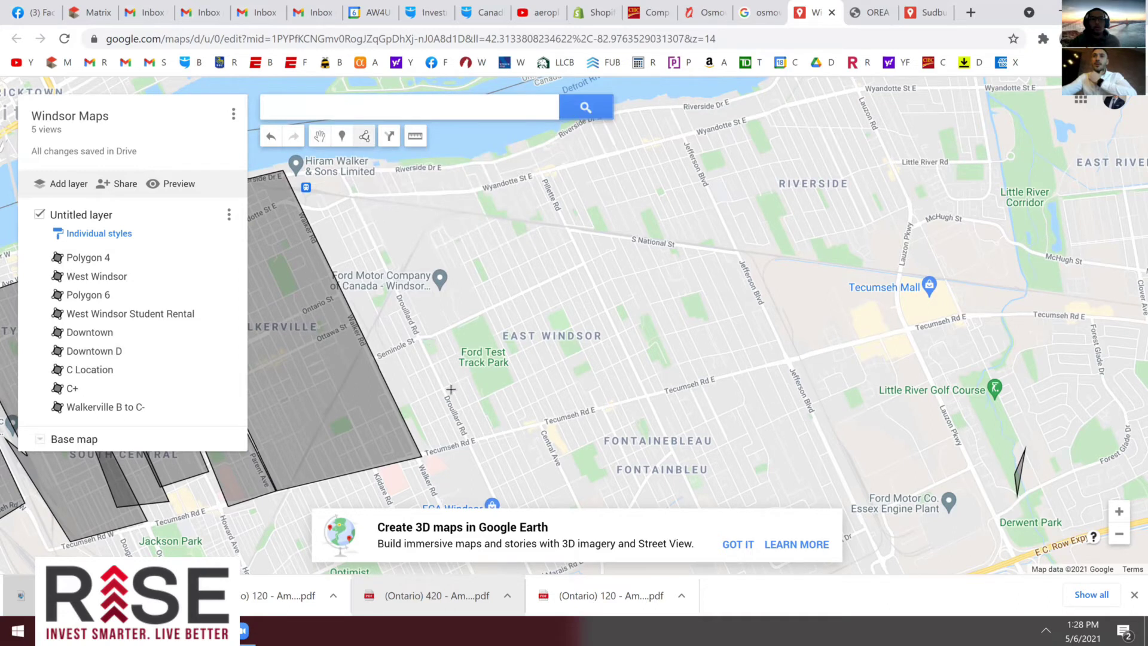
click(474, 445)
double_click(342, 171)
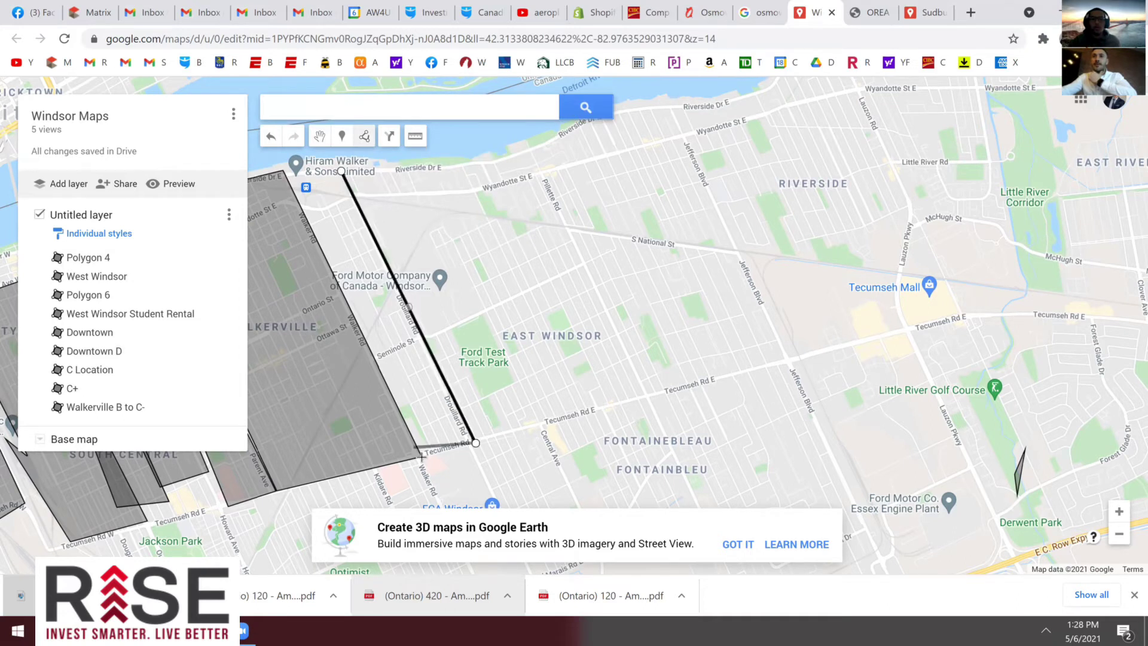
click(422, 457)
double_click(291, 178)
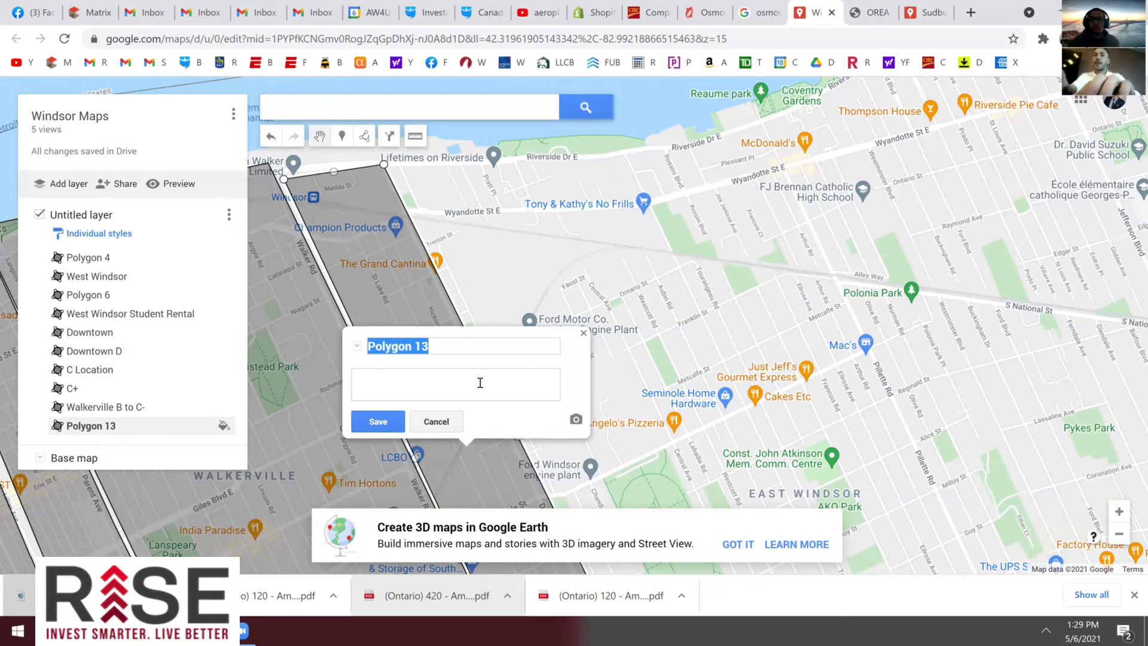
Name the new polygon "Ford City C- Improving", save it without a description and dismiss its details
text(Ford City C)
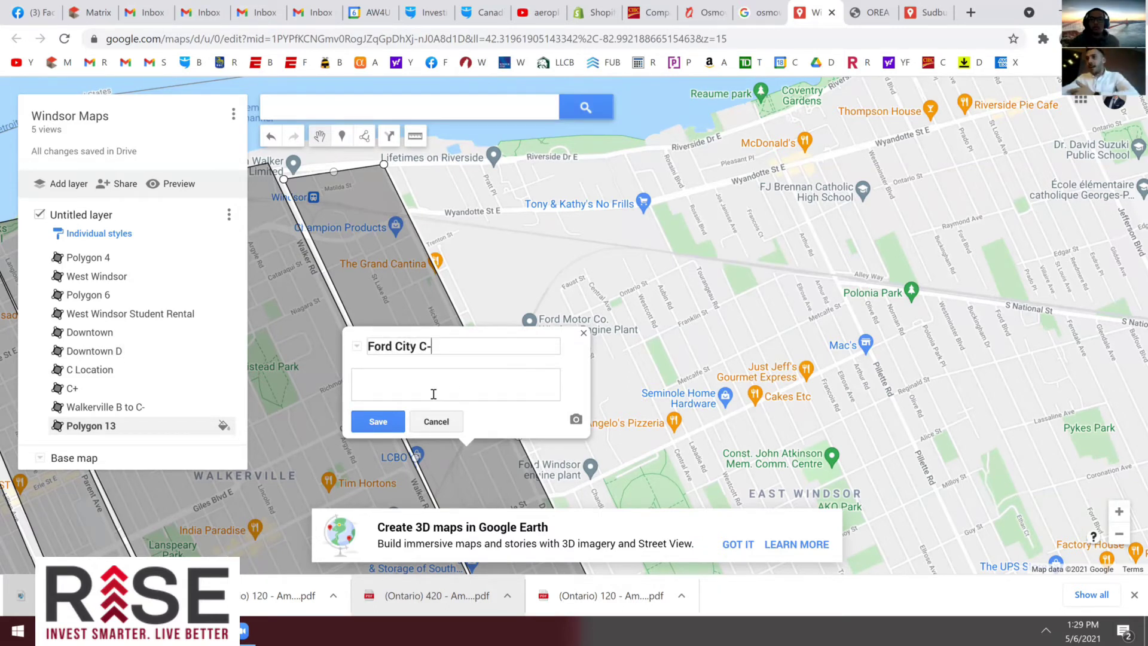
text(- Improving)
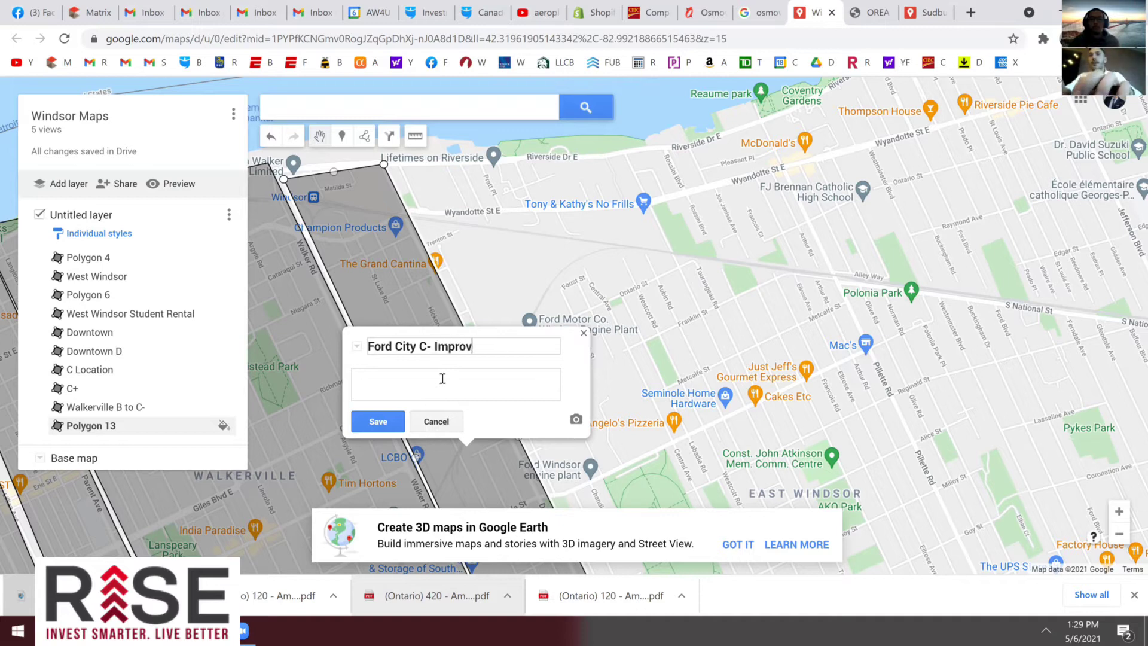
click(385, 418)
click(583, 335)
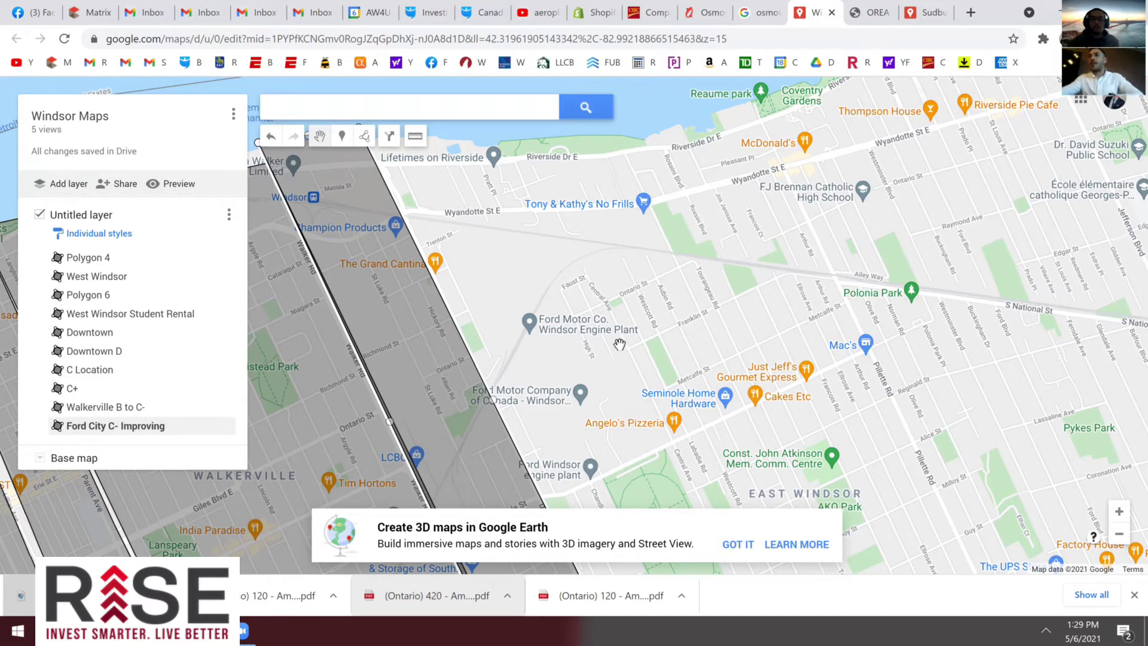
Reshape the Ford City polygon, bending its east edge outward along Drouillard Rd and extending its south edge down to Tecumseh Rd E
drag(573, 337, 558, 335)
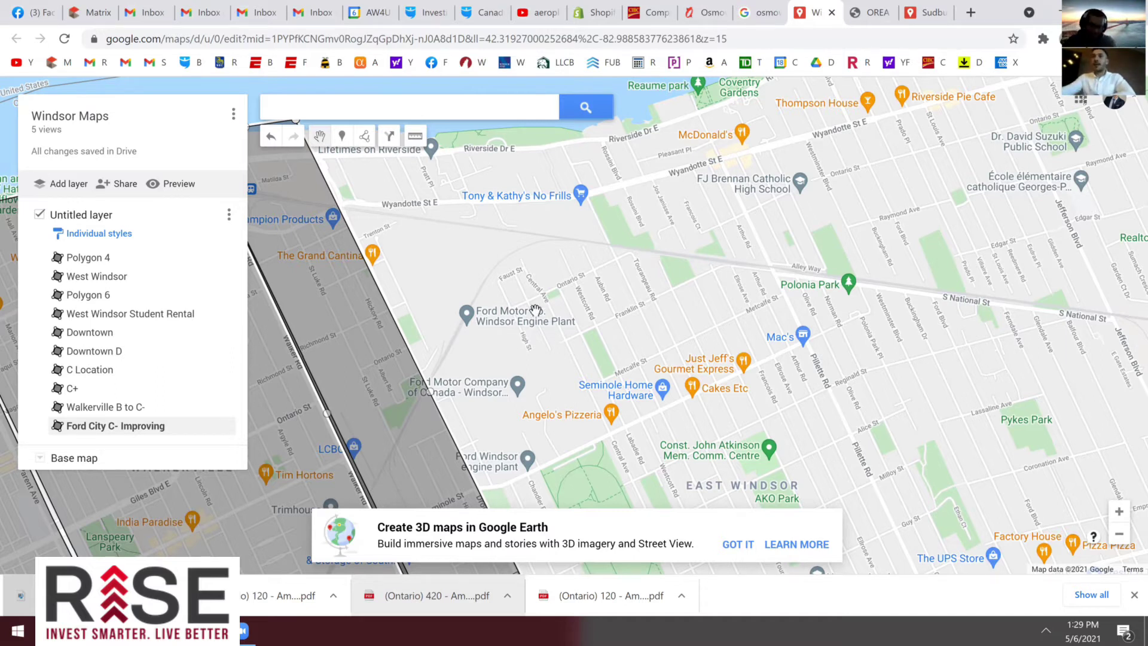
mouse_move(444, 366)
mouse_down()
mouse_move(476, 361)
mouse_move(447, 360)
mouse_up()
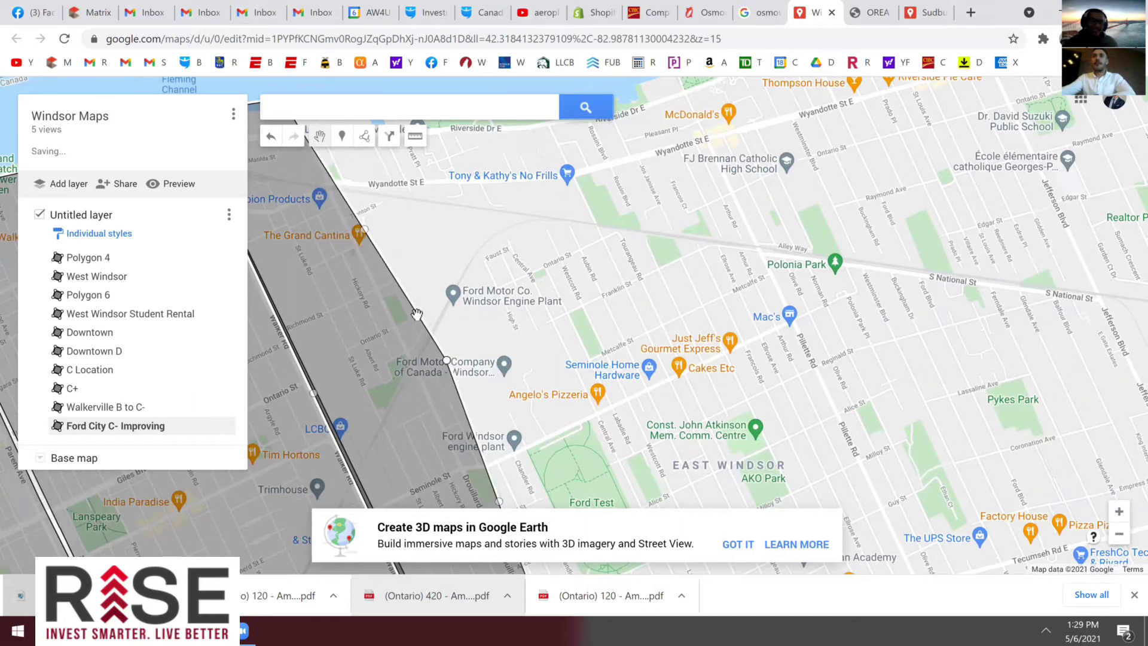
scroll(399, 463, down, 1)
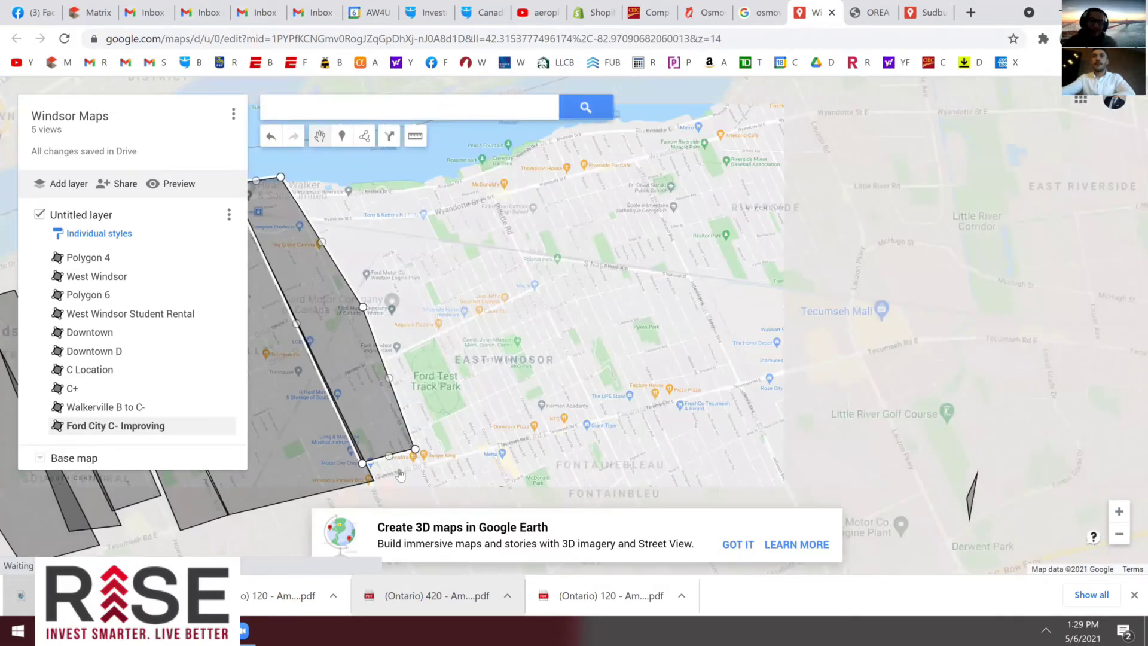
drag(390, 456, 375, 481)
drag(415, 449, 421, 465)
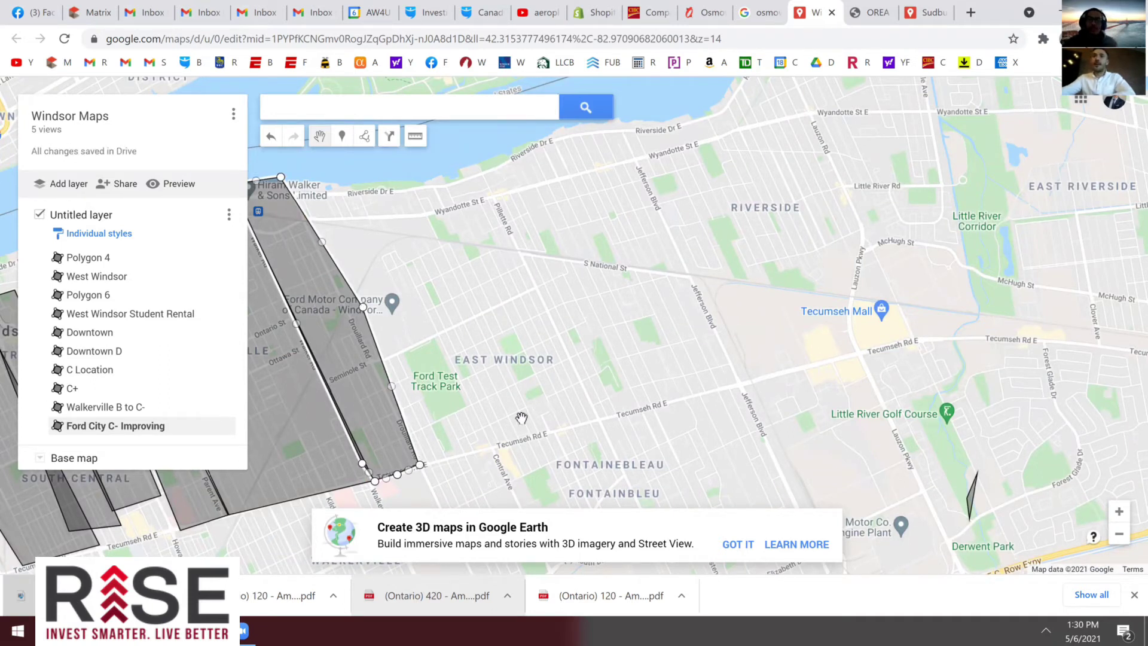
Draw a closed polygon over East Windsor from Ford City's east edge to Jefferson Blvd, with an arm reaching south to E C Row Expy
scroll(525, 417, up, 2)
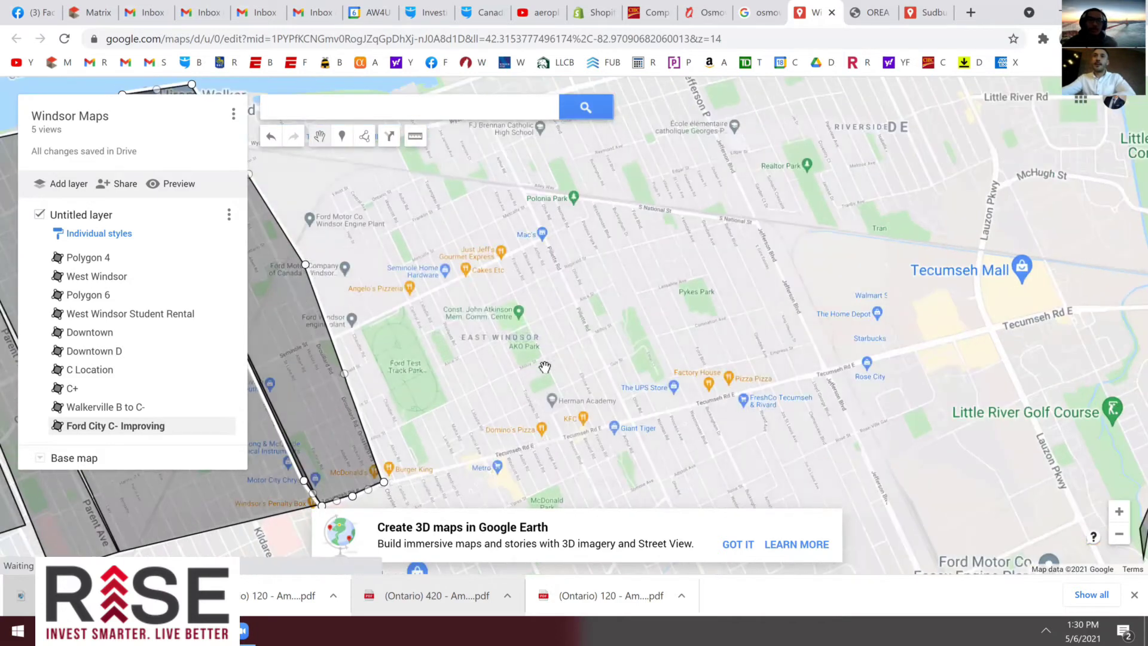
scroll(546, 368, down, 2)
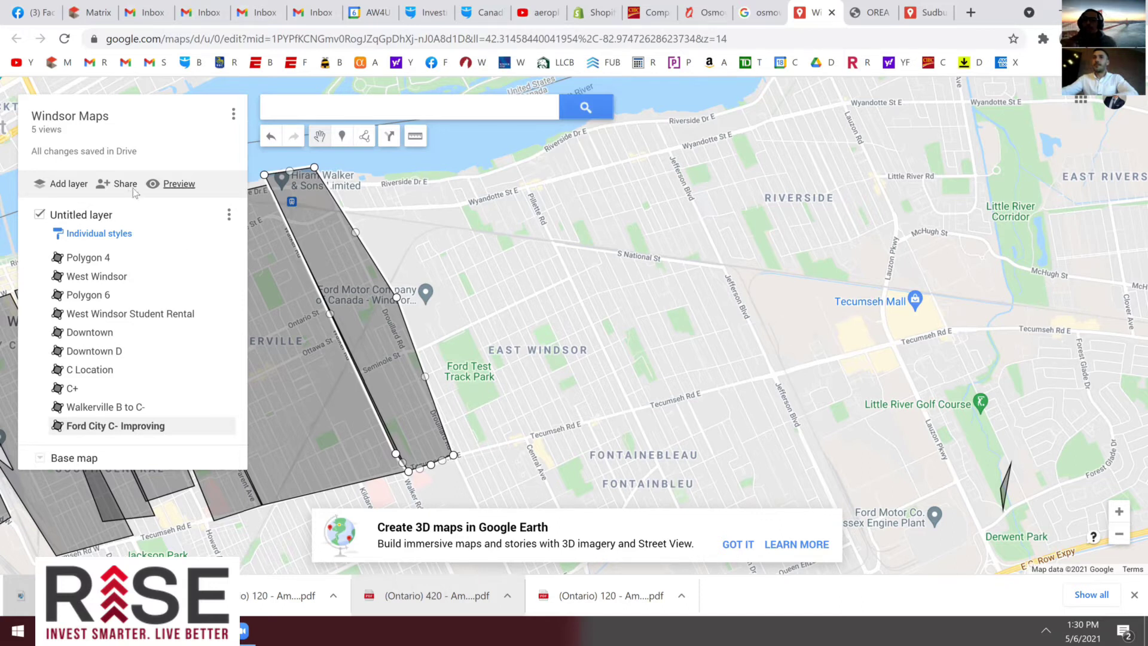
click(364, 136)
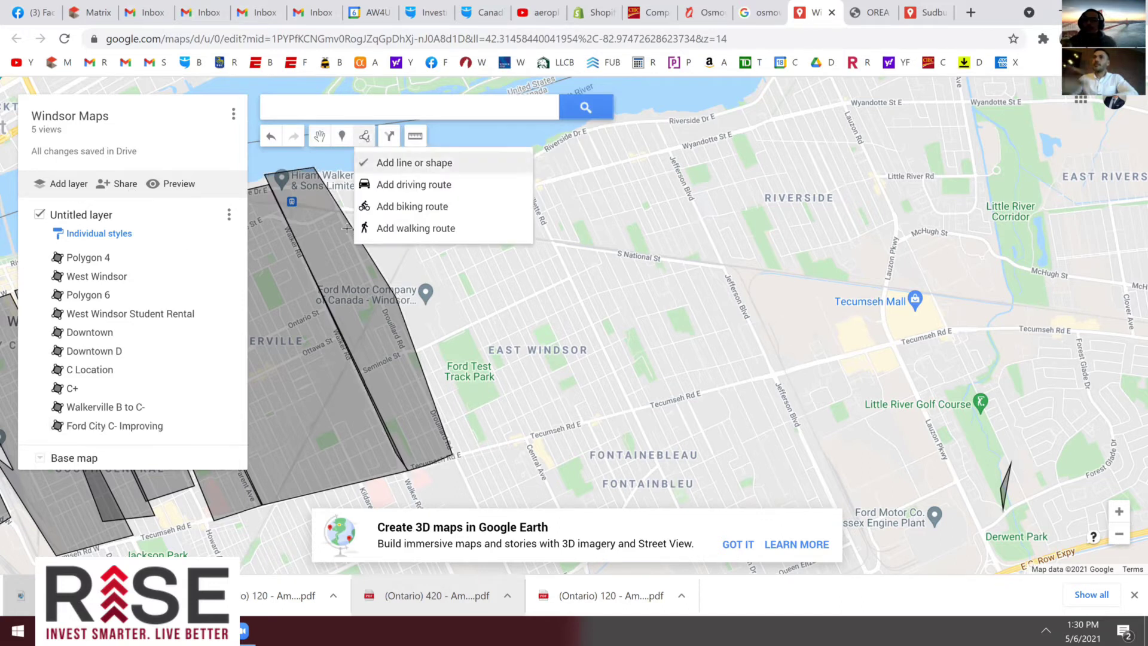
click(370, 162)
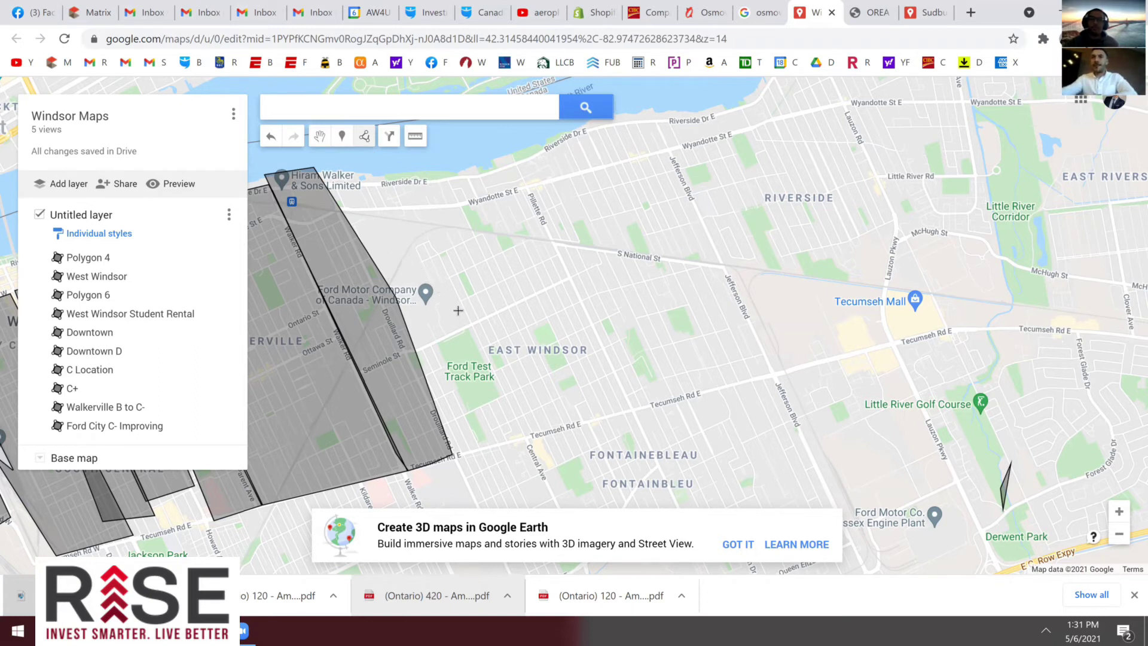
scroll(455, 308, up, 1)
scroll(424, 285, down, 1)
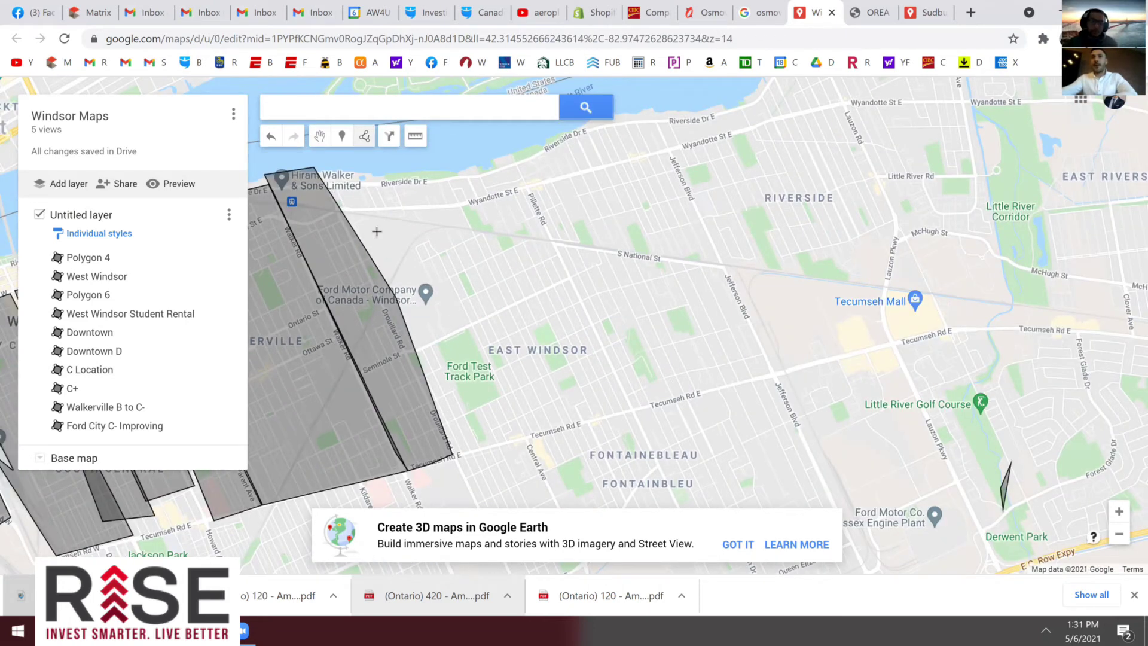
click(332, 188)
click(454, 455)
scroll(579, 432, up, 3)
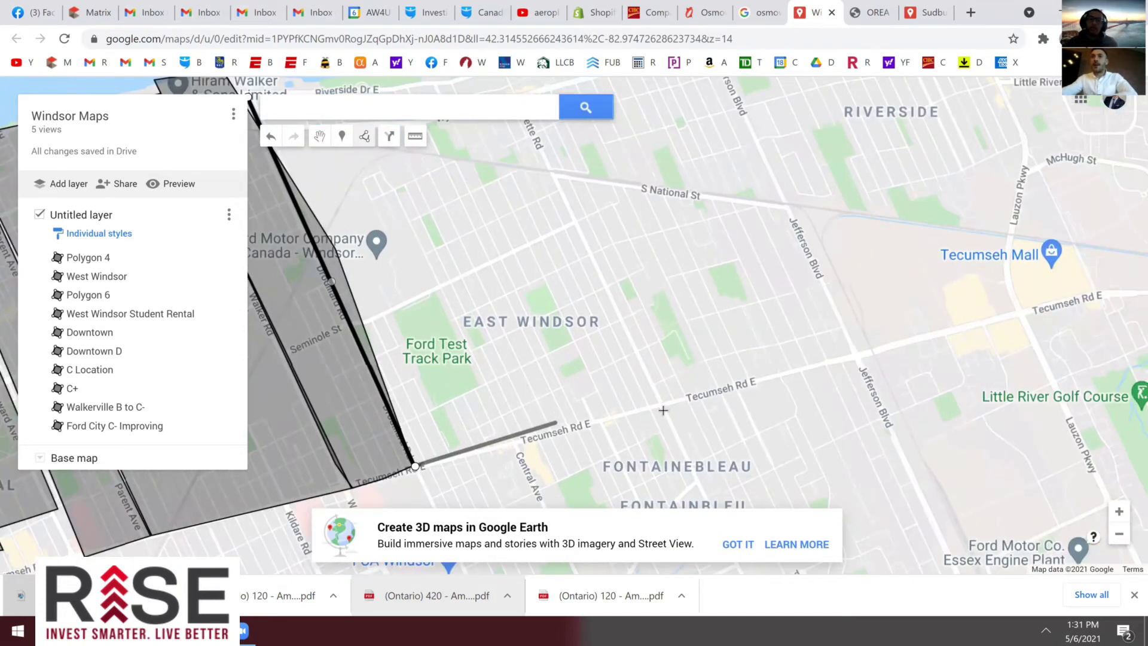
scroll(649, 434, down, 3)
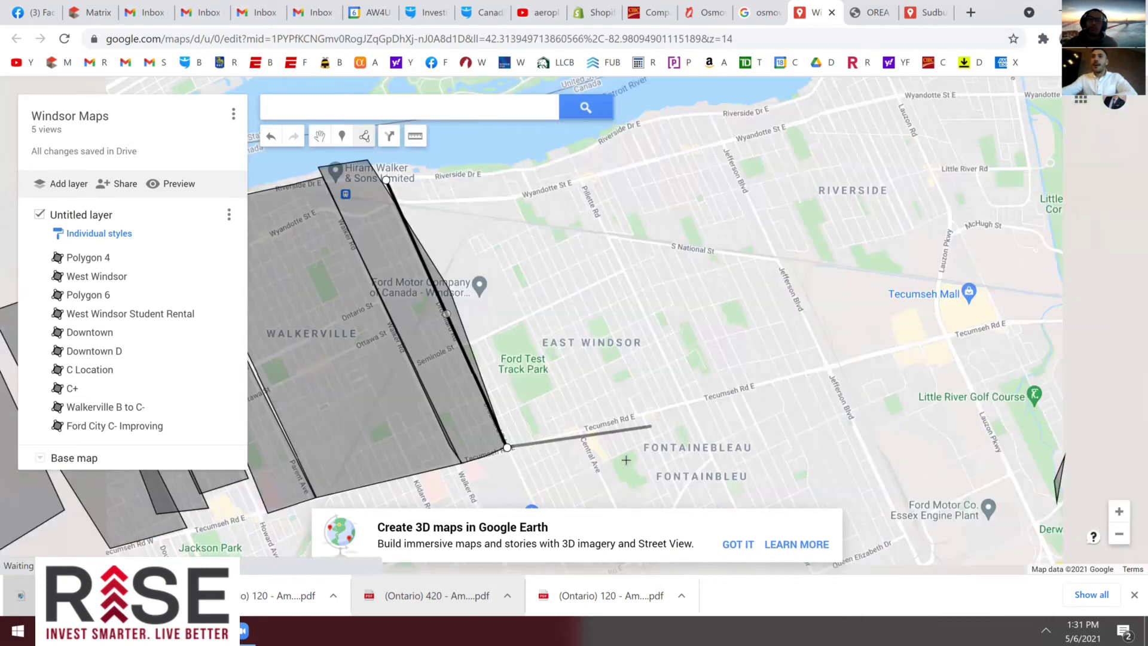
scroll(626, 460, down, 3)
scroll(680, 467, down, 3)
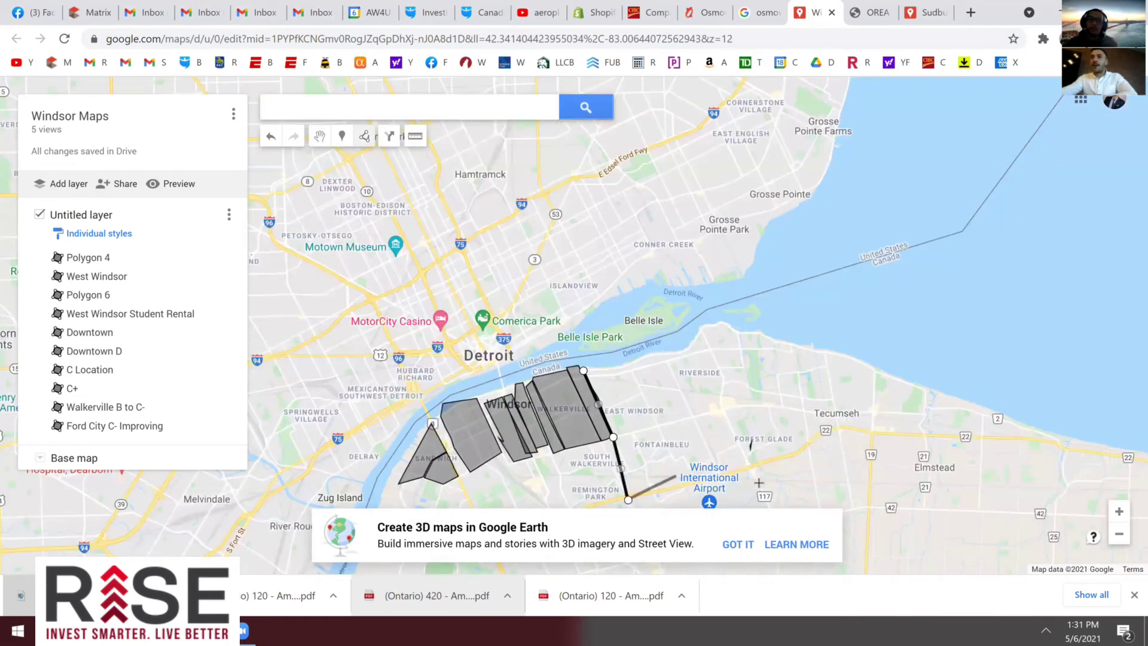
scroll(759, 483, up, 2)
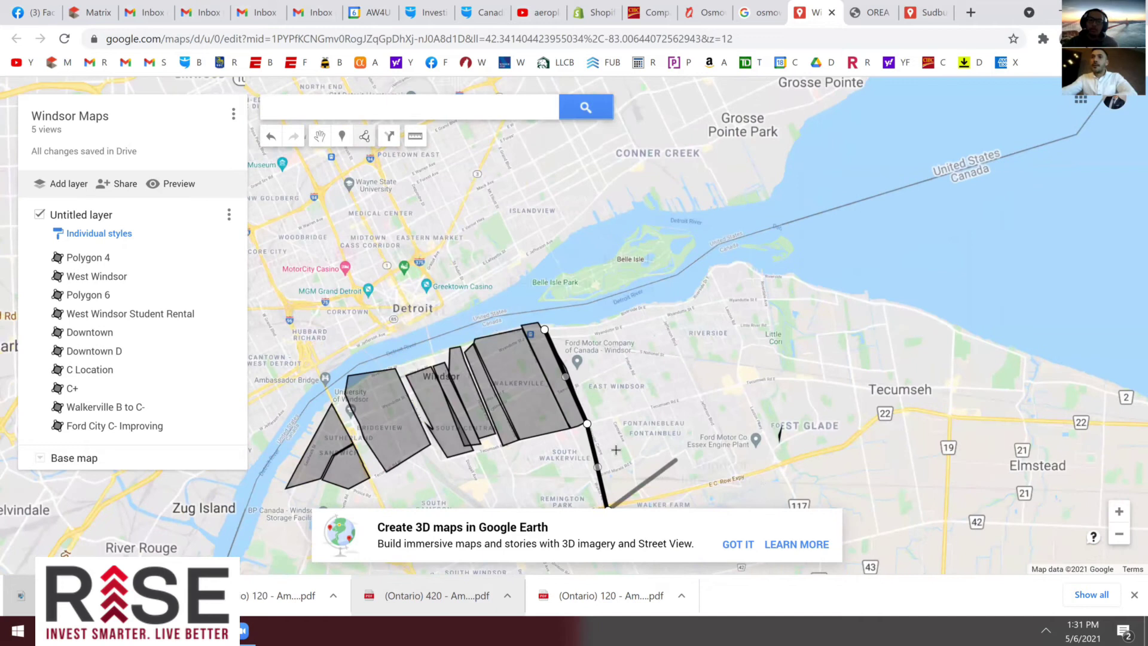
scroll(679, 470, up, 1)
click(586, 396)
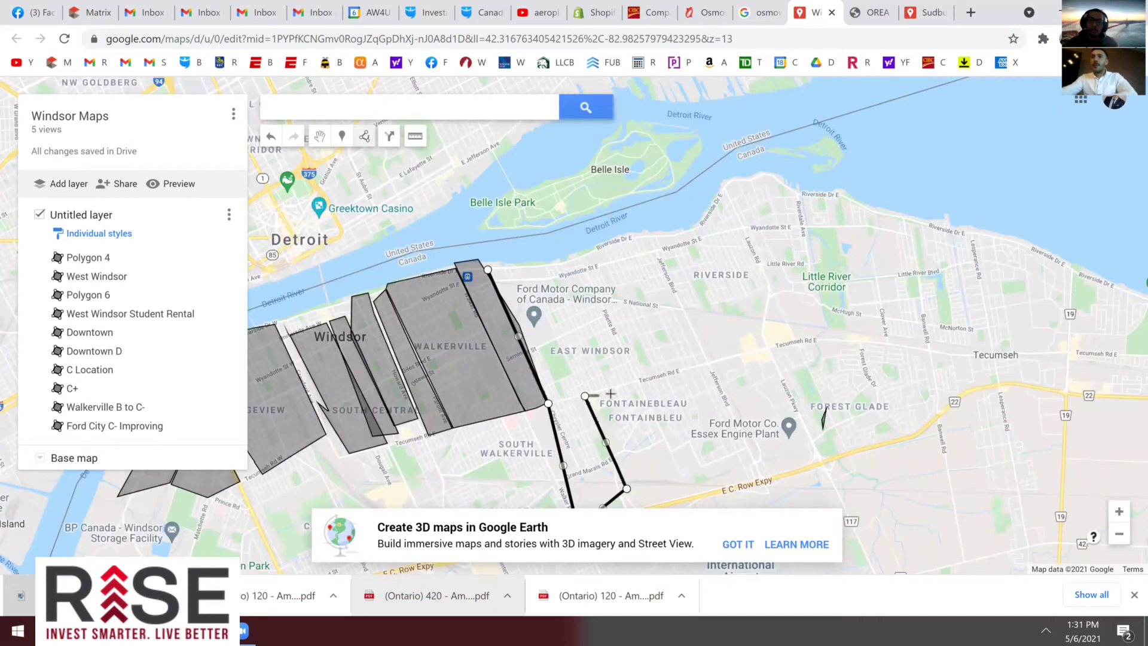
click(708, 364)
click(658, 230)
click(488, 270)
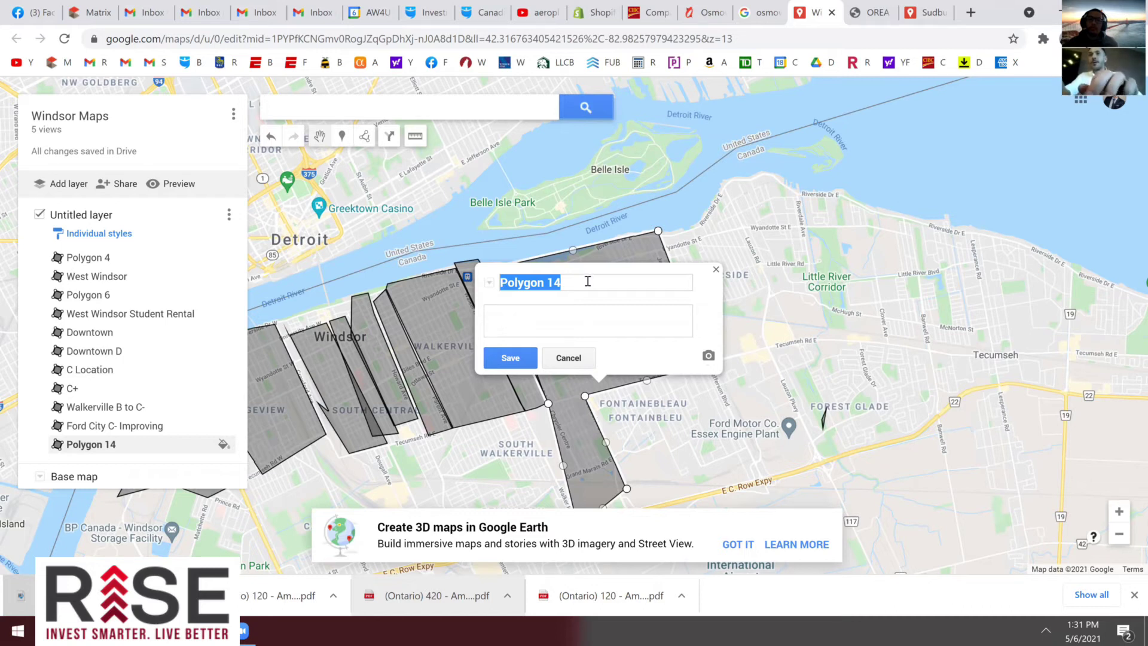
Name the new East Windsor polygon "C+ to B-", save it without a description and dismiss its details
text(C+ to B-)
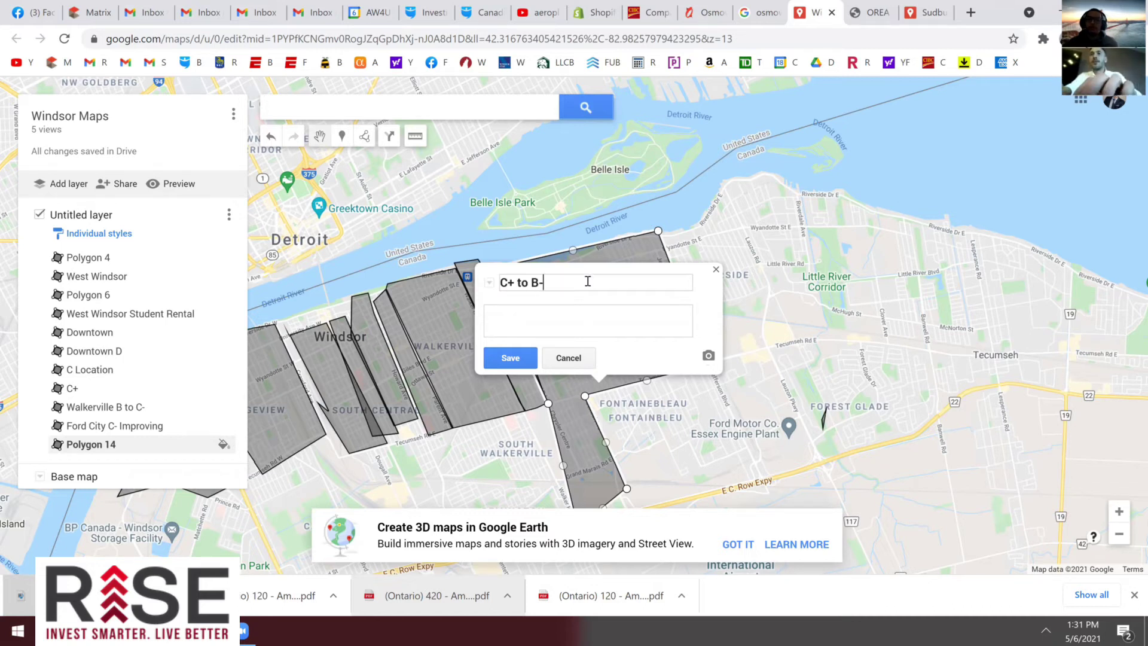
click(512, 357)
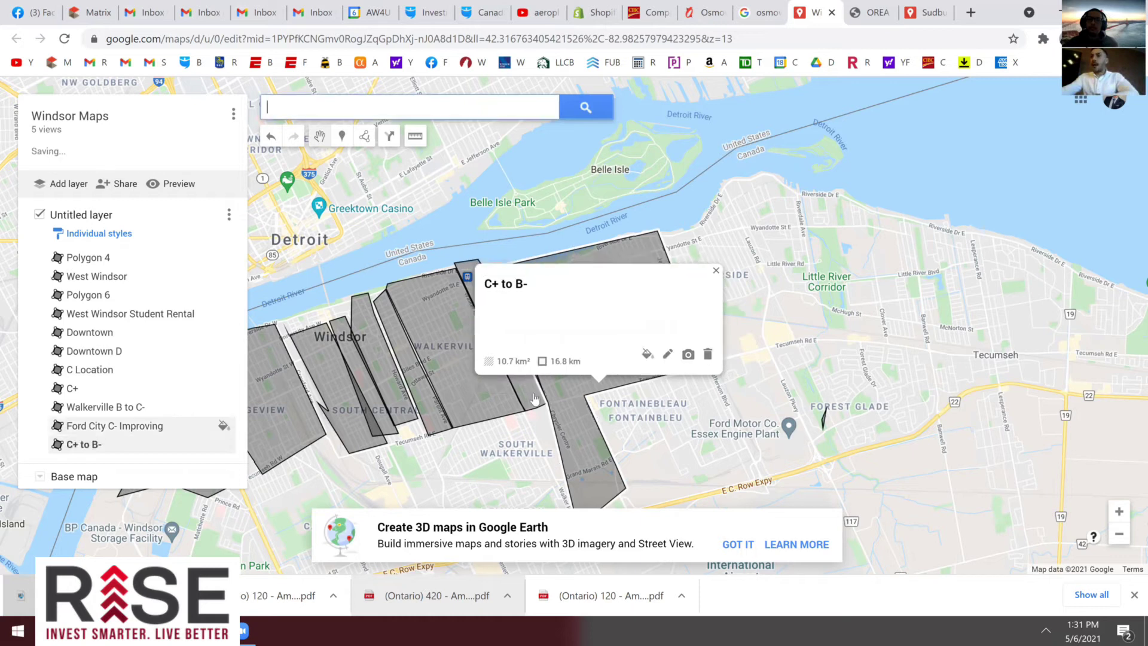
click(716, 270)
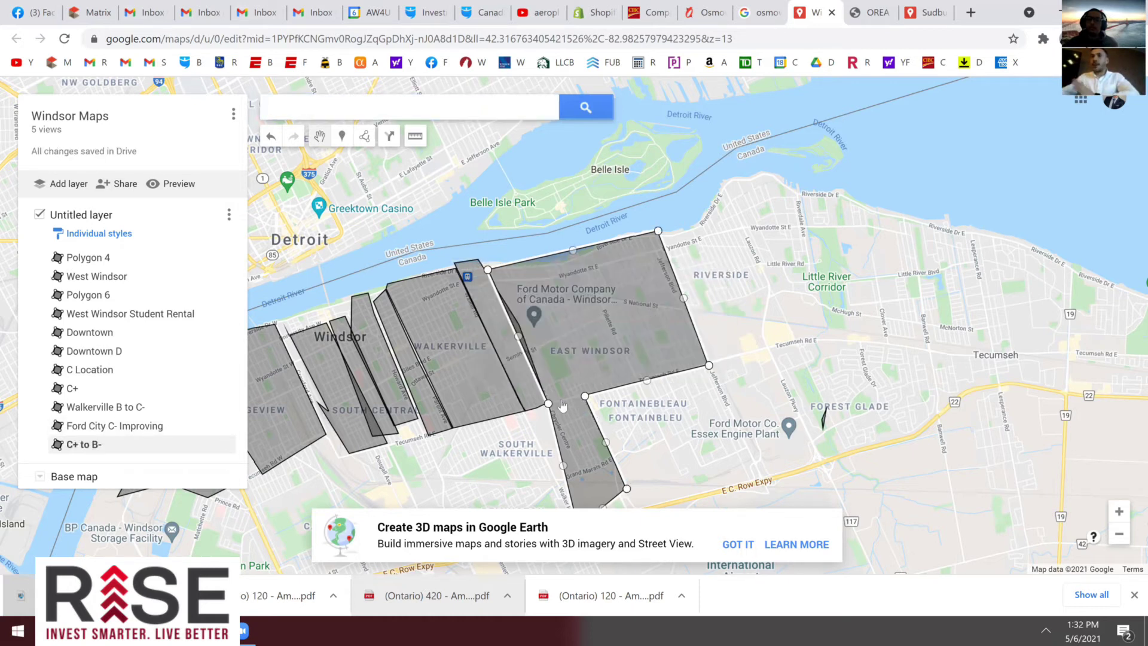
Adjust the "C+ to B-" polygon's south edge to follow Tecumseh Rd E between Central Ave and Jefferson Blvd
drag(545, 342, 443, 311)
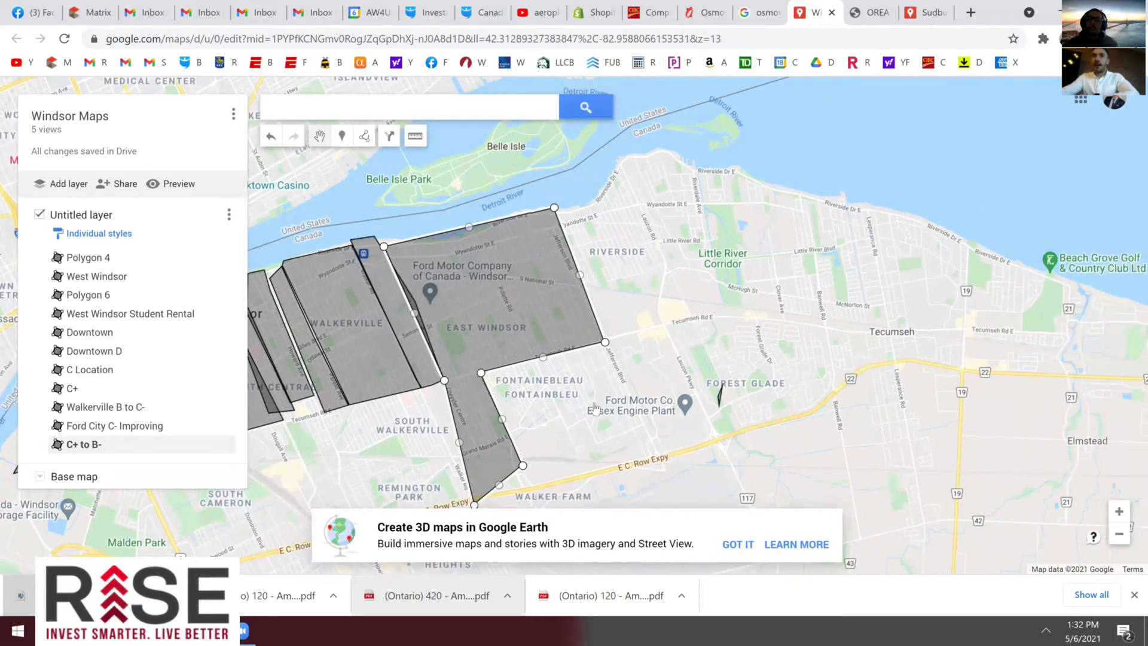
drag(530, 360, 519, 343)
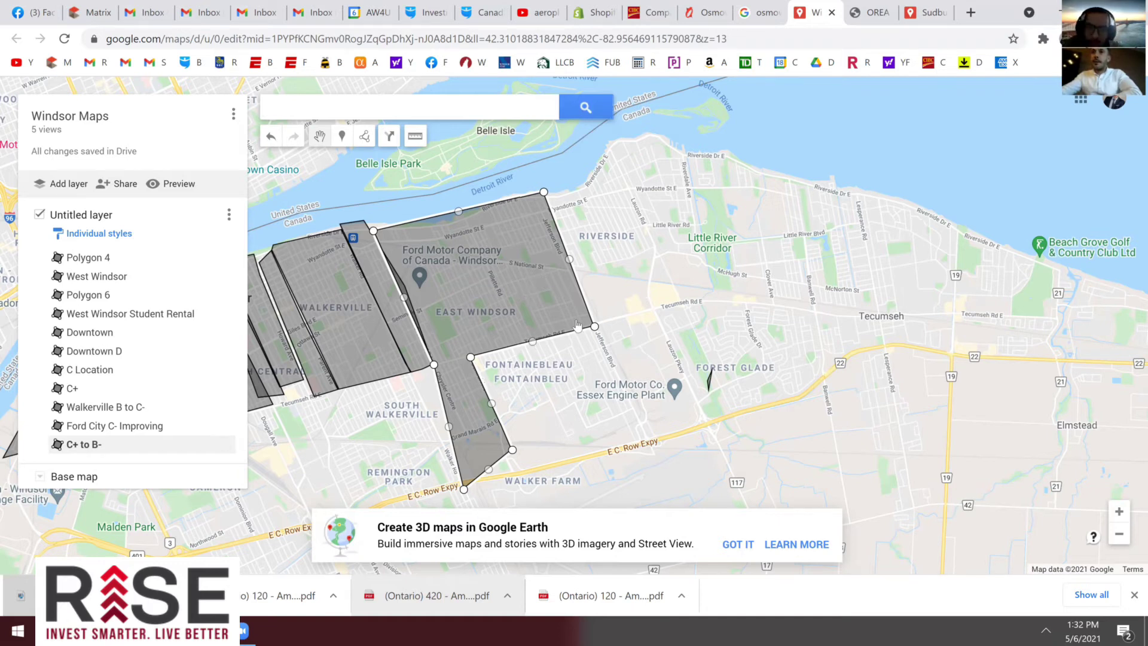
scroll(518, 275, up, 2)
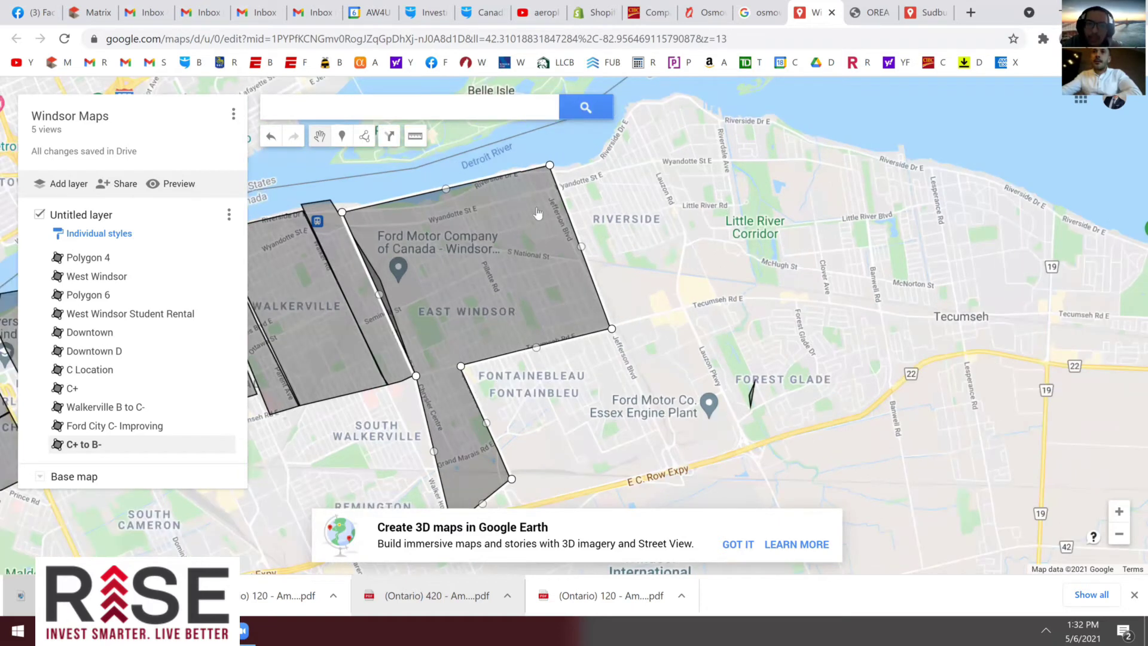
scroll(545, 209, up, 3)
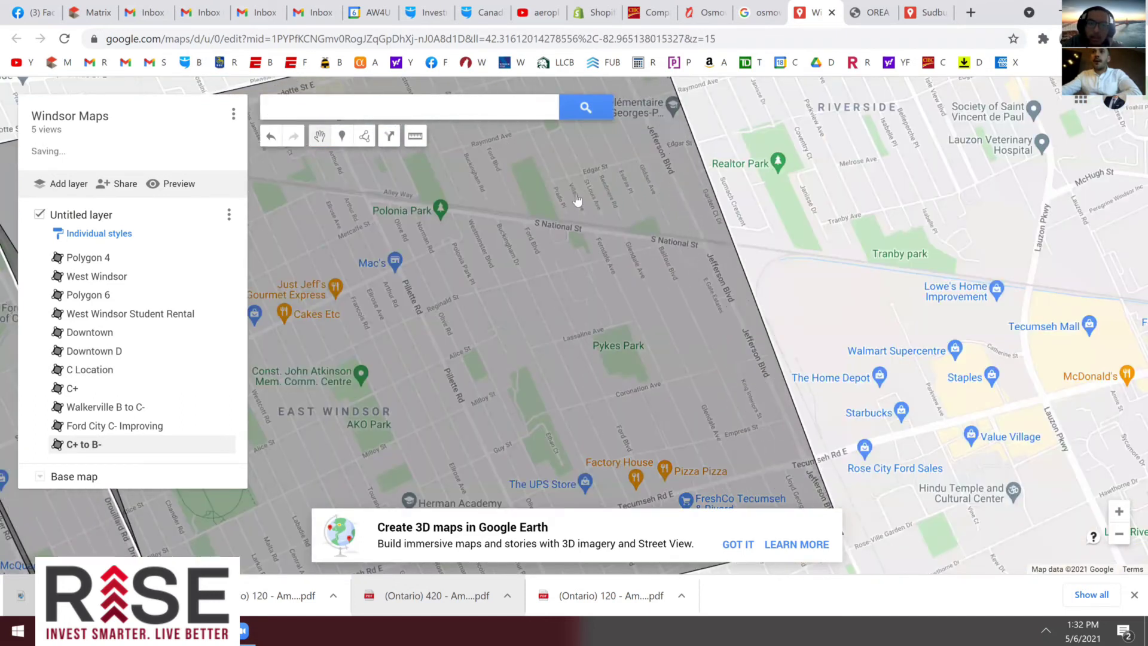
scroll(616, 199, down, 2)
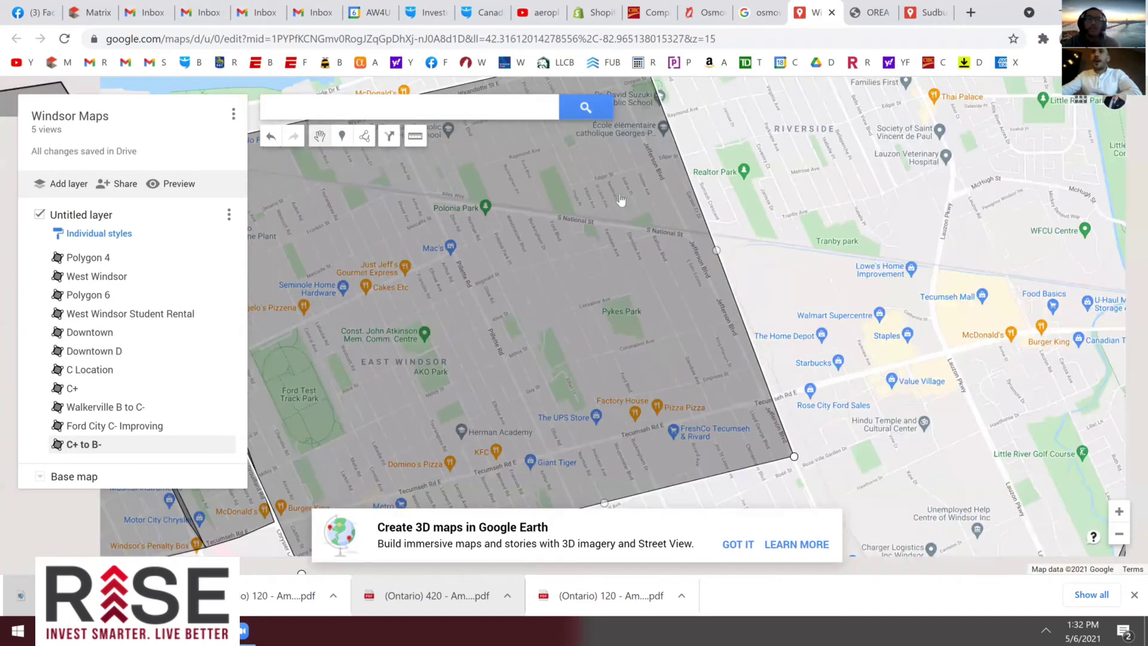
scroll(622, 213, up, 3)
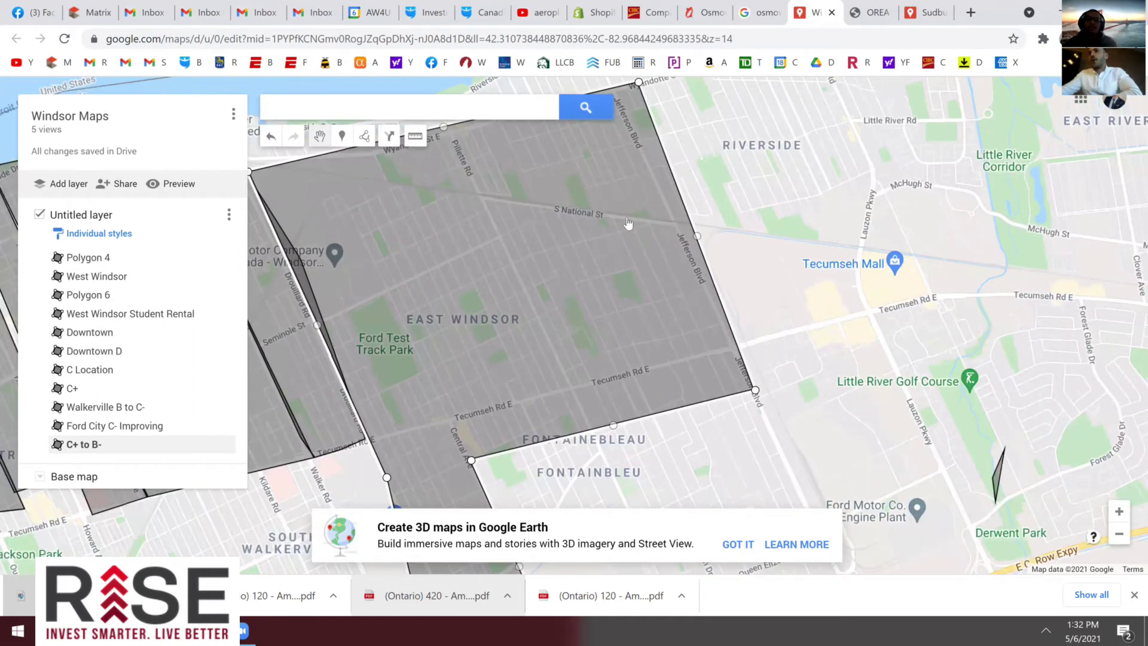
scroll(628, 223, down, 1)
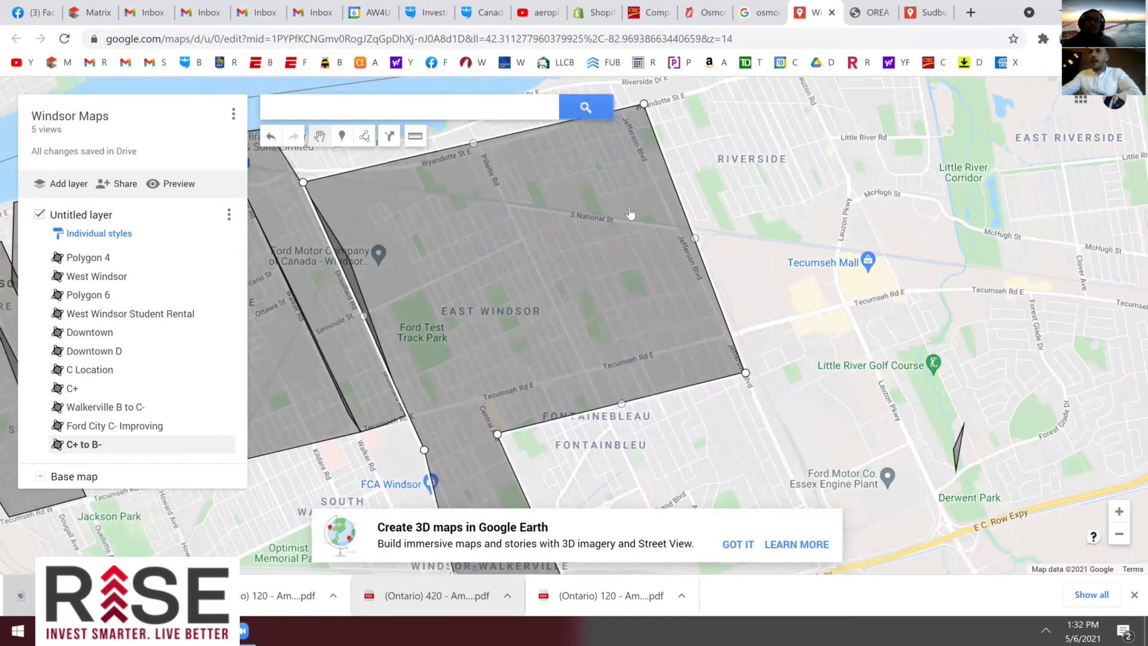
scroll(638, 259, up, 3)
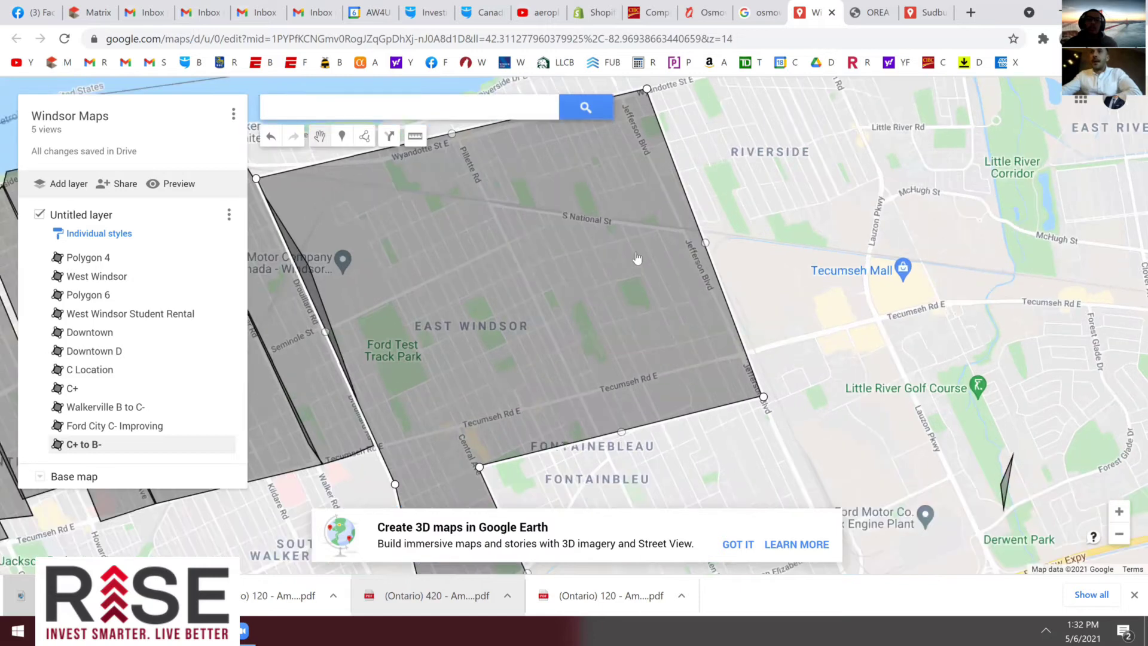
scroll(685, 377, down, 2)
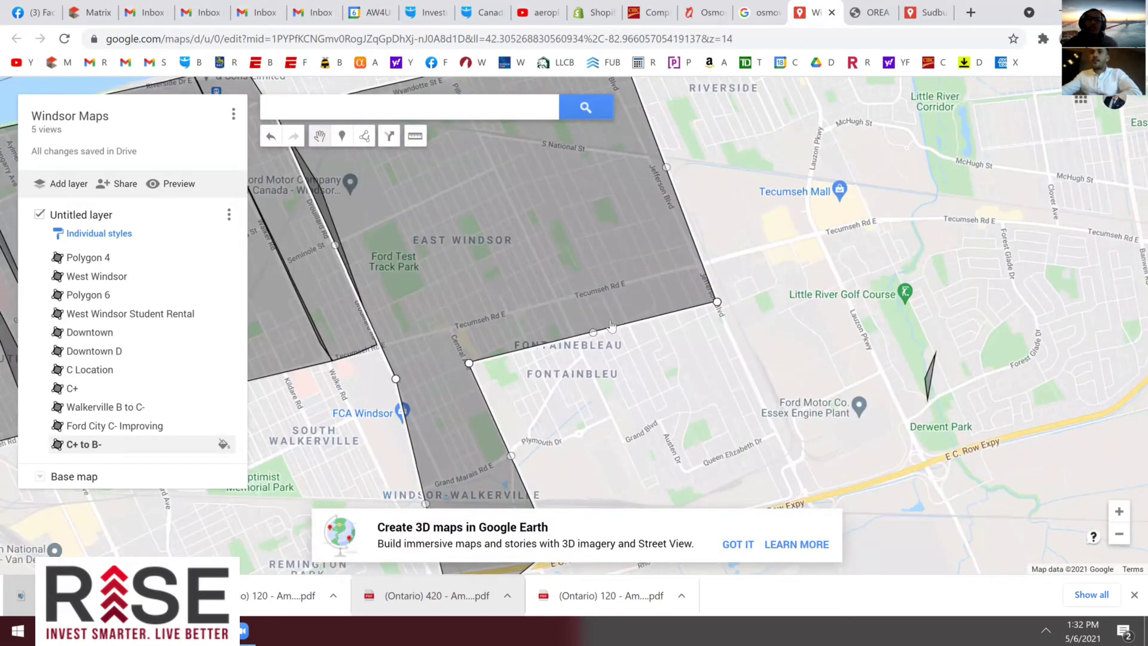
drag(585, 315, 579, 293)
drag(718, 302, 699, 268)
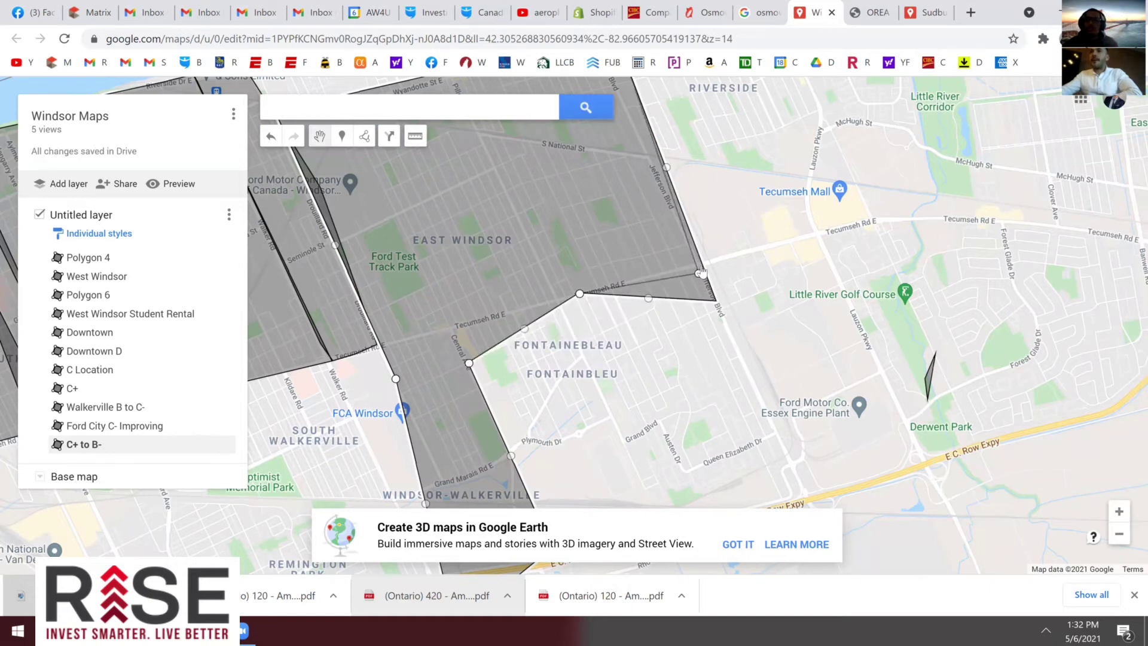
click(514, 350)
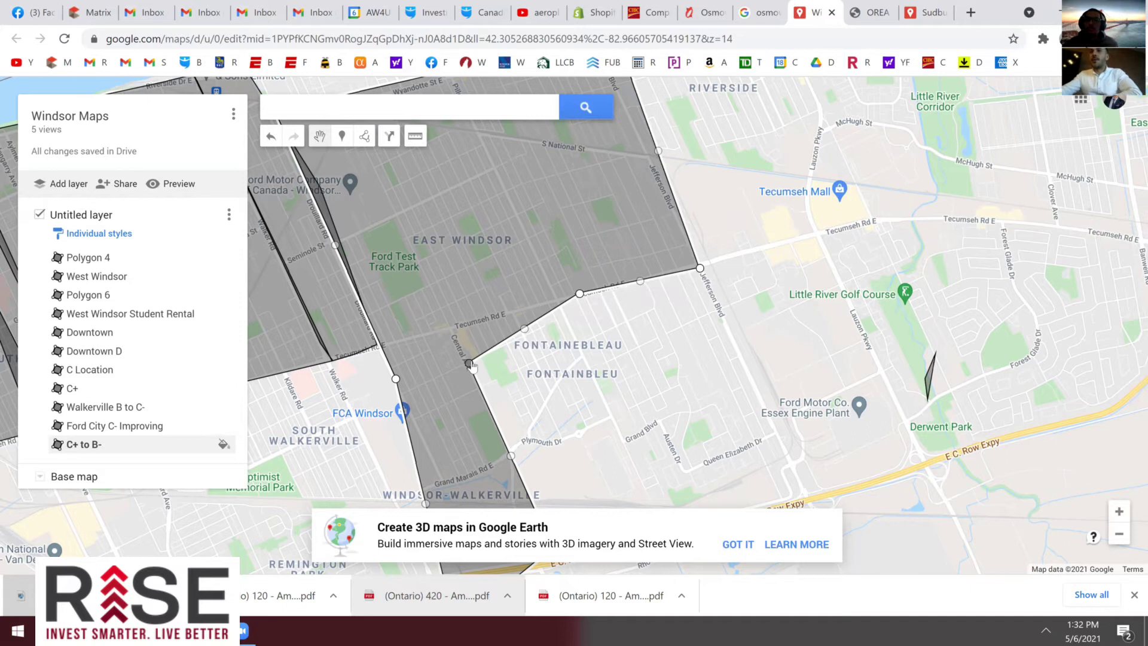
click(452, 327)
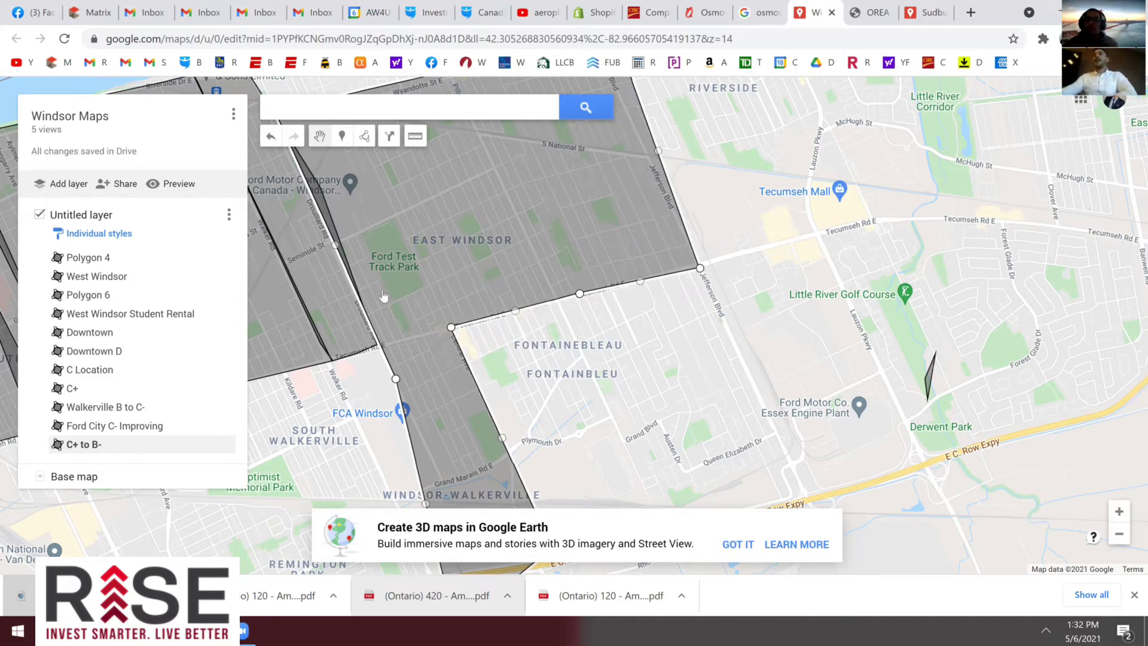
key(Right)
key(Right)
key(Right)
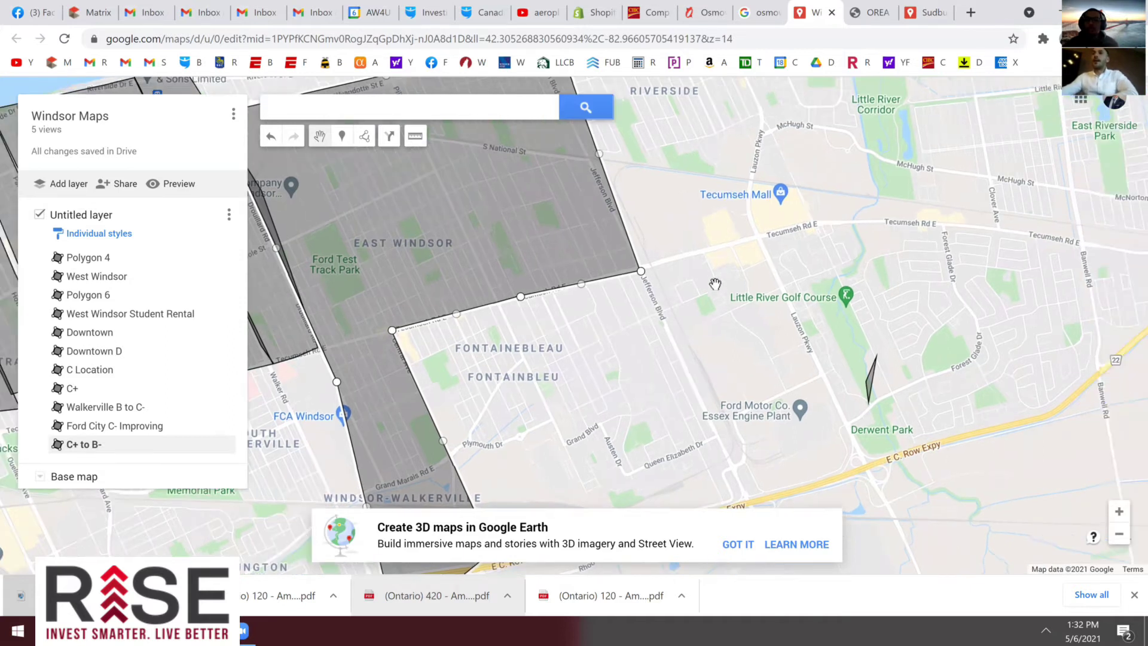
scroll(719, 309, down, 1)
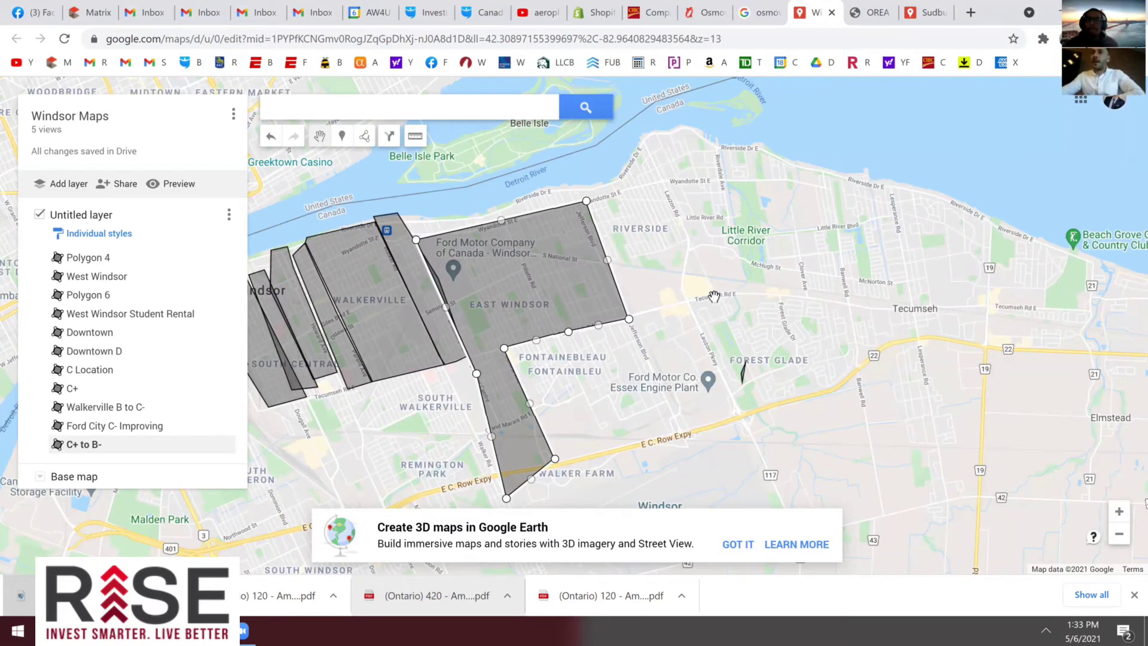
Draw a closed polygon over eastern Fontainebleau, from Tecumseh Rd E down to E C Row Expy, with its east edge following Jefferson Blvd
scroll(698, 313, up, 1)
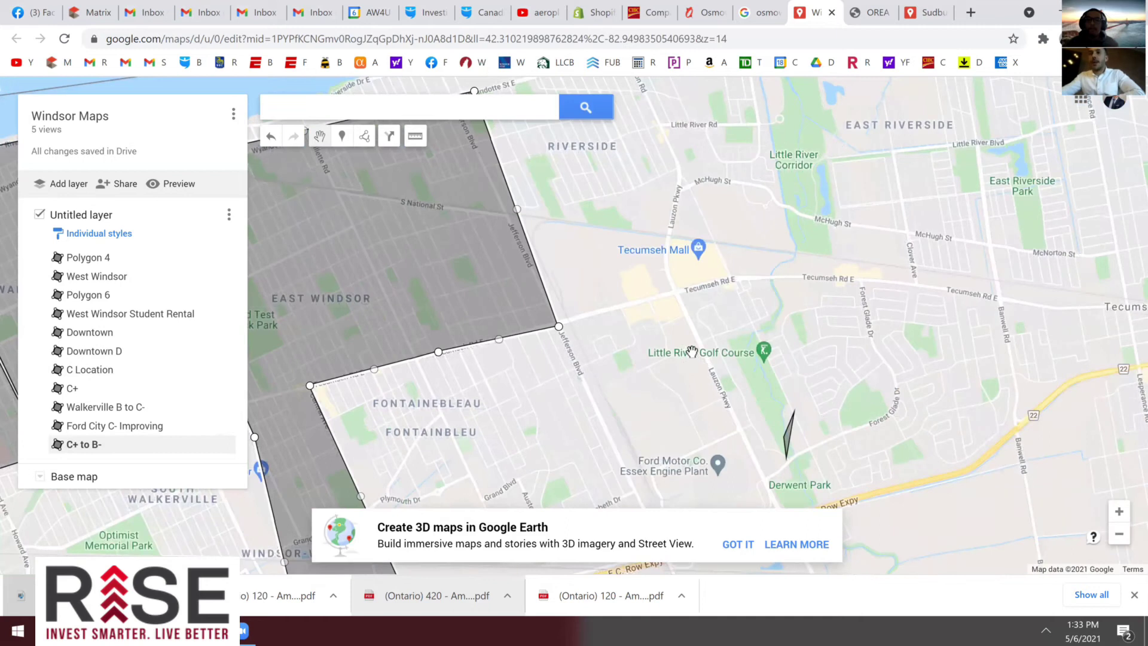
scroll(692, 351, down, 1)
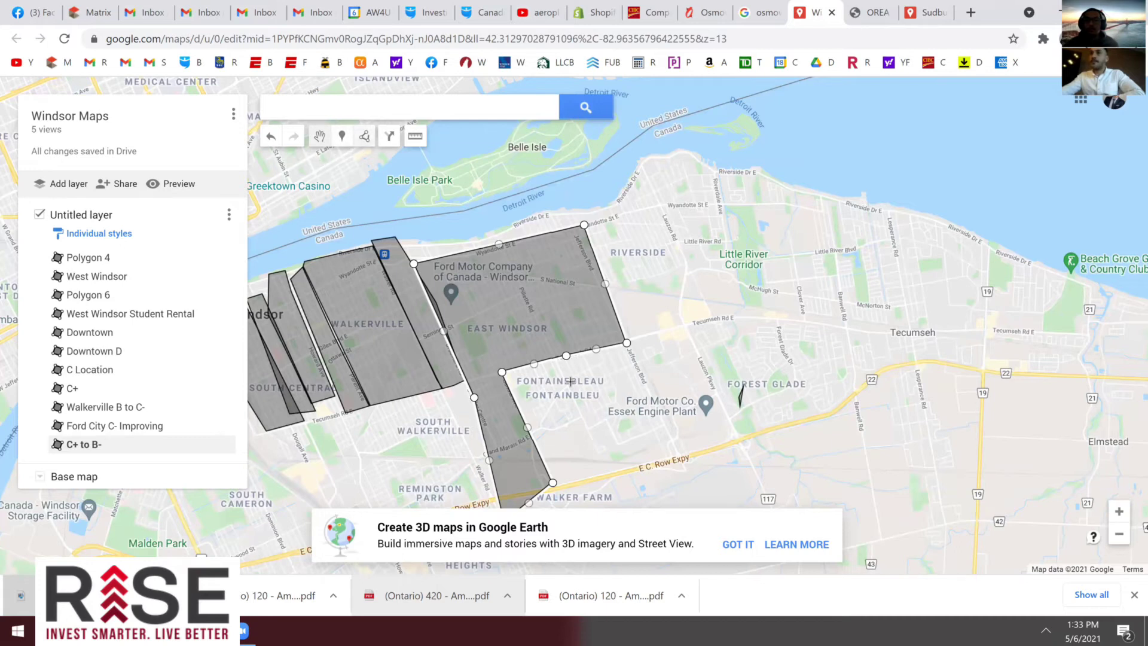
click(364, 137)
click(396, 160)
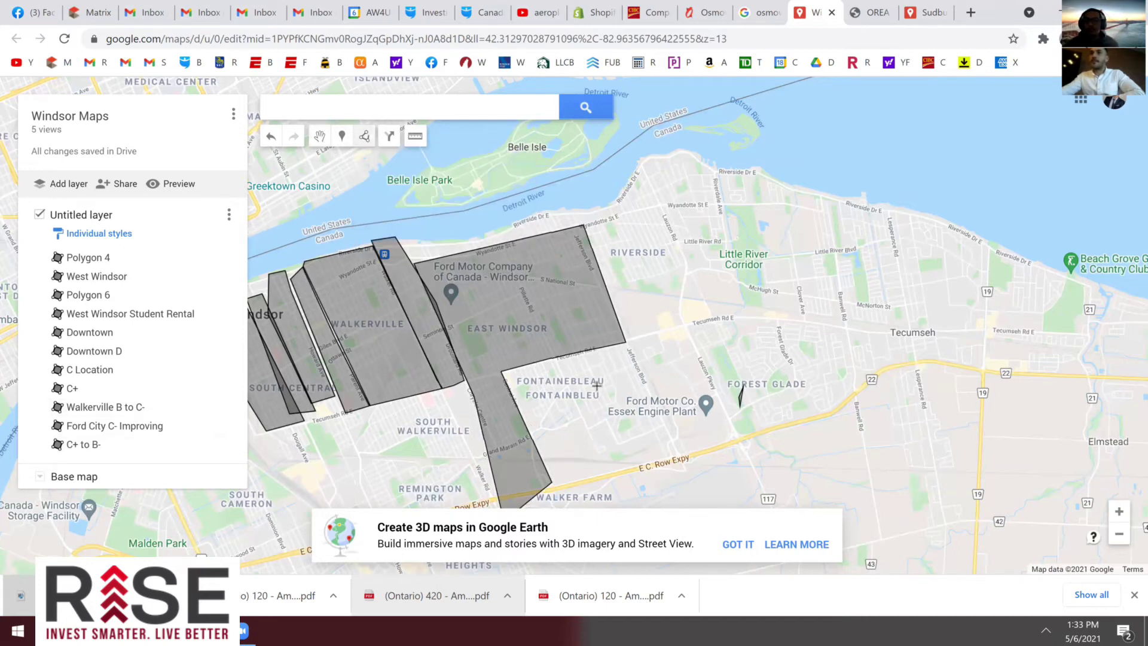
scroll(623, 409, up, 3)
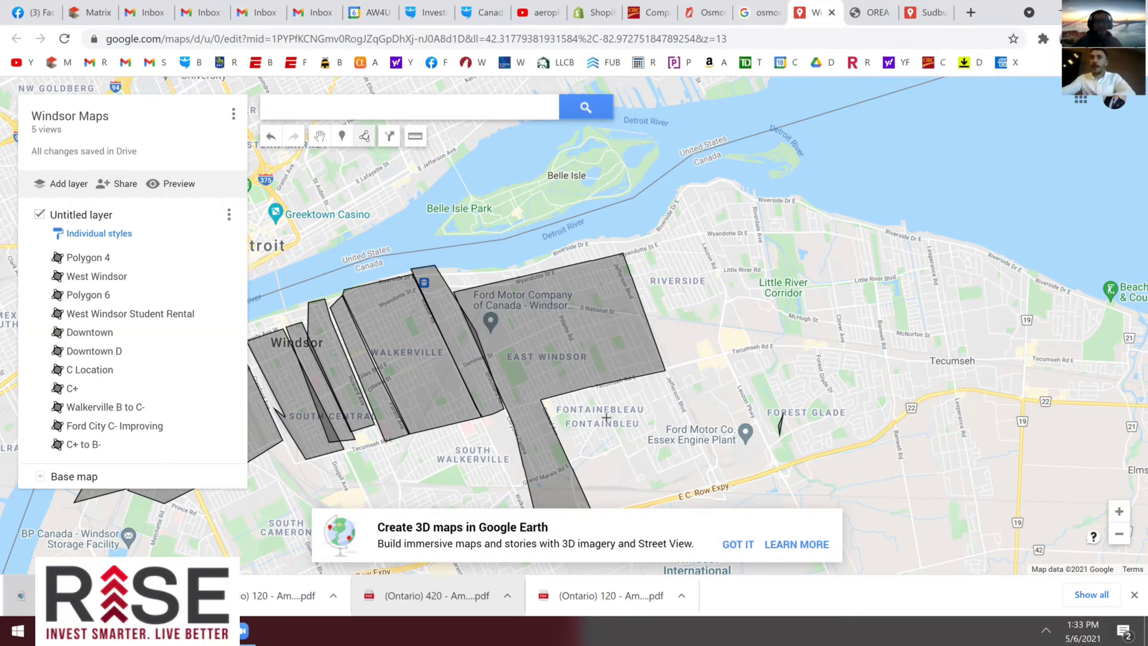
scroll(640, 431, down, 1)
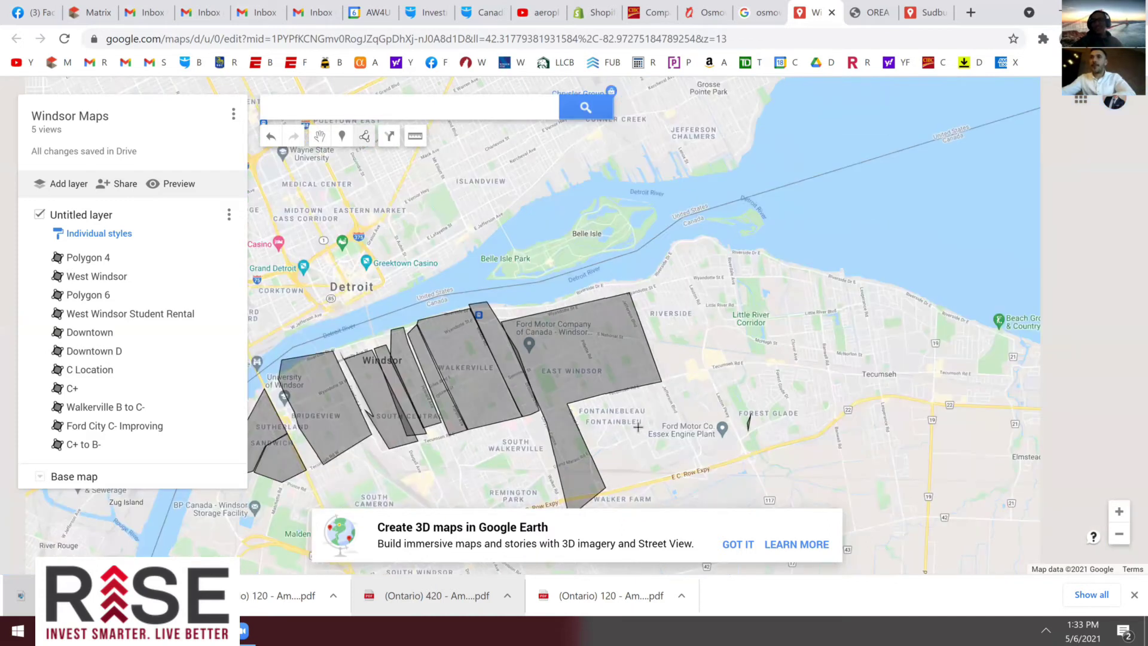
scroll(638, 427, down, 1)
scroll(626, 389, up, 2)
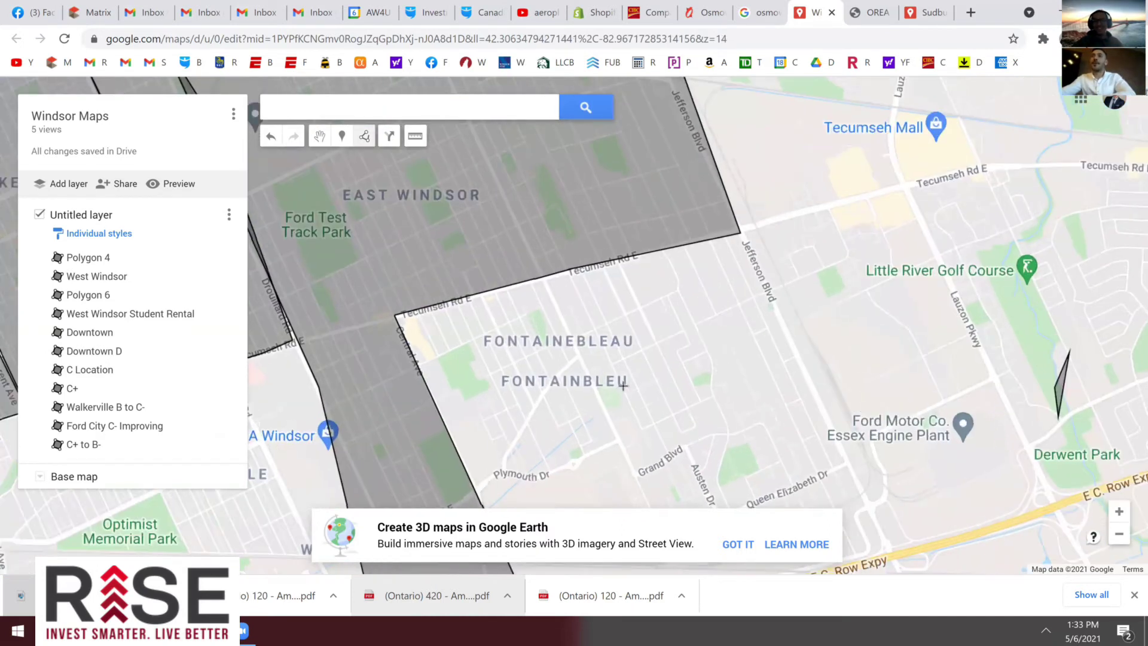
scroll(623, 386, up, 1)
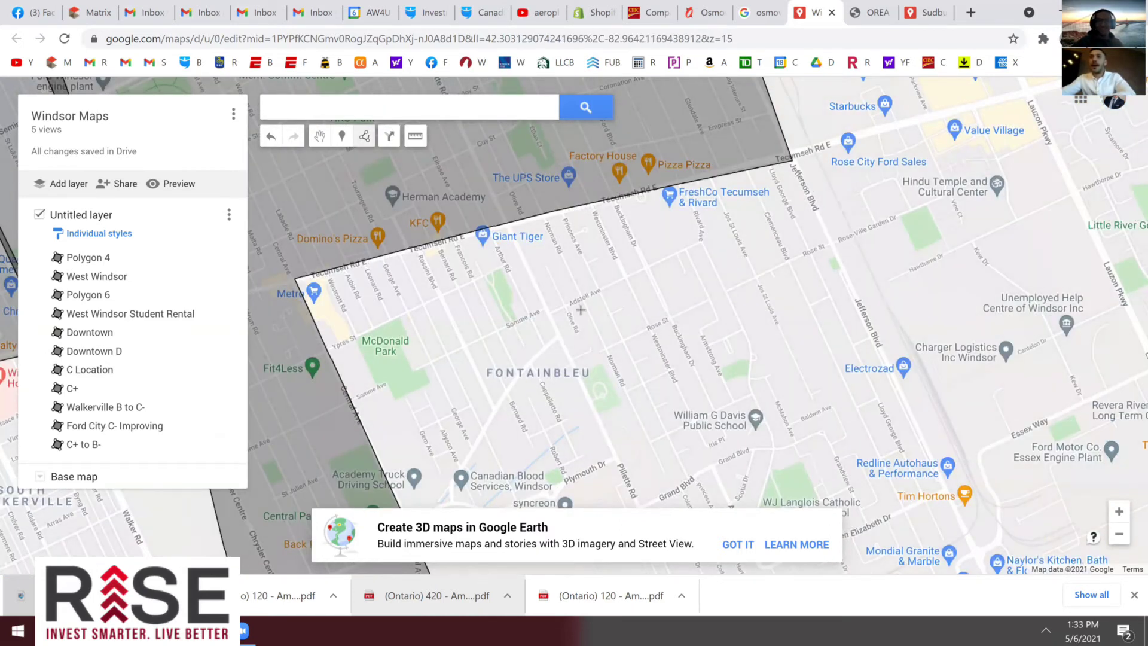
scroll(581, 310, down, 1)
scroll(548, 267, down, 1)
scroll(514, 278, up, 1)
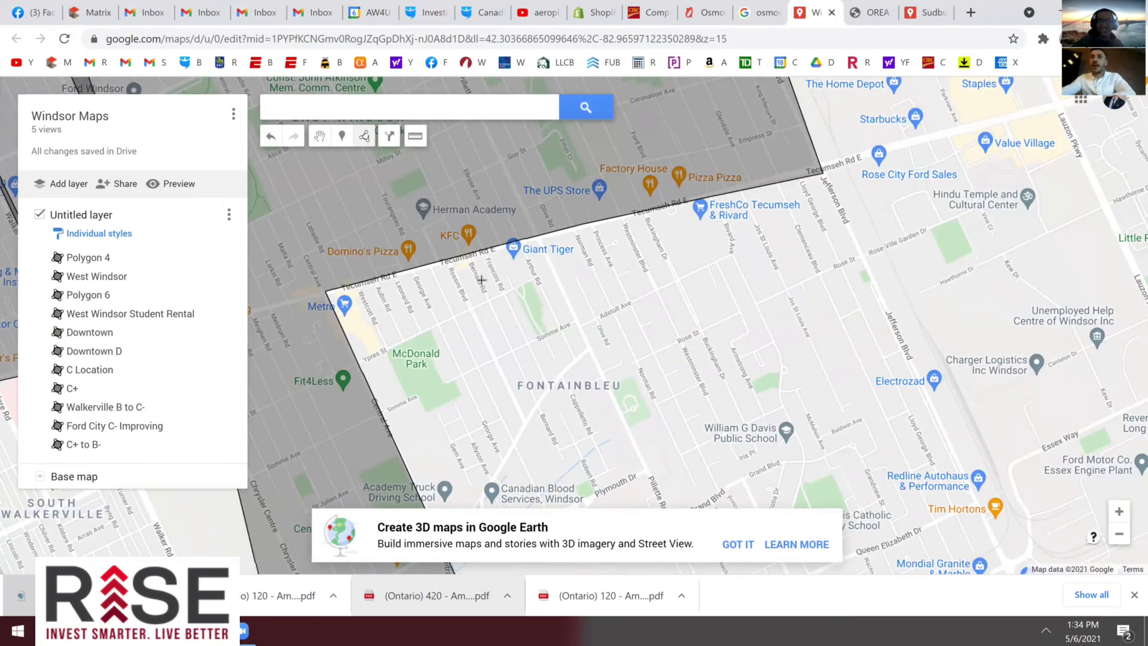
scroll(557, 292, down, 1)
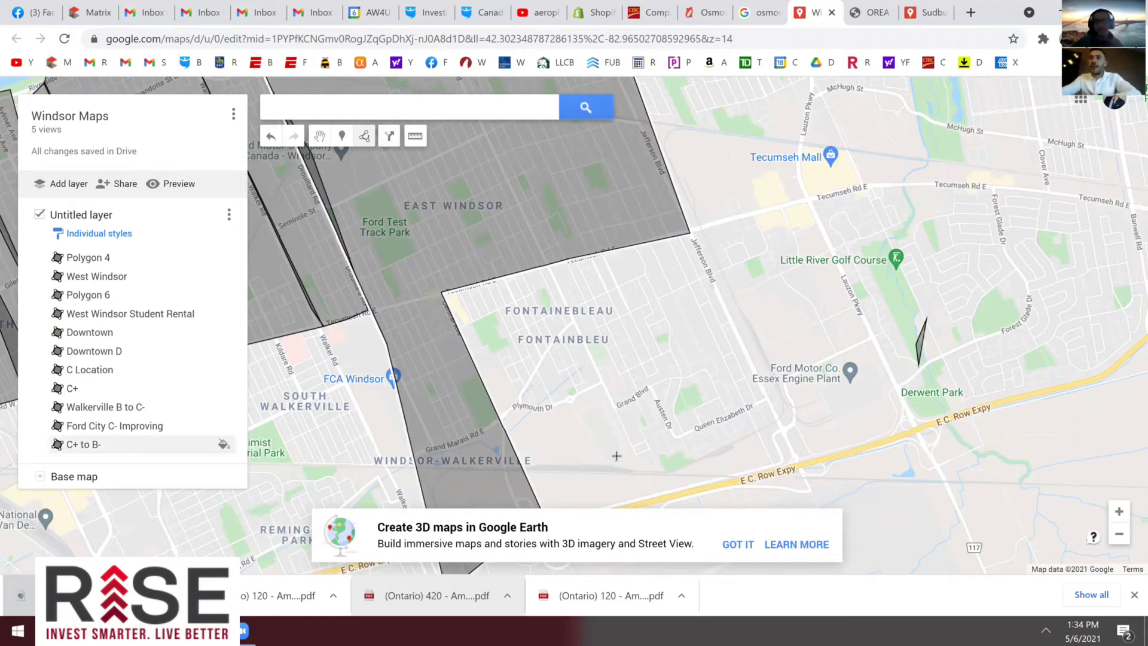
click(551, 269)
click(639, 494)
click(800, 460)
click(691, 234)
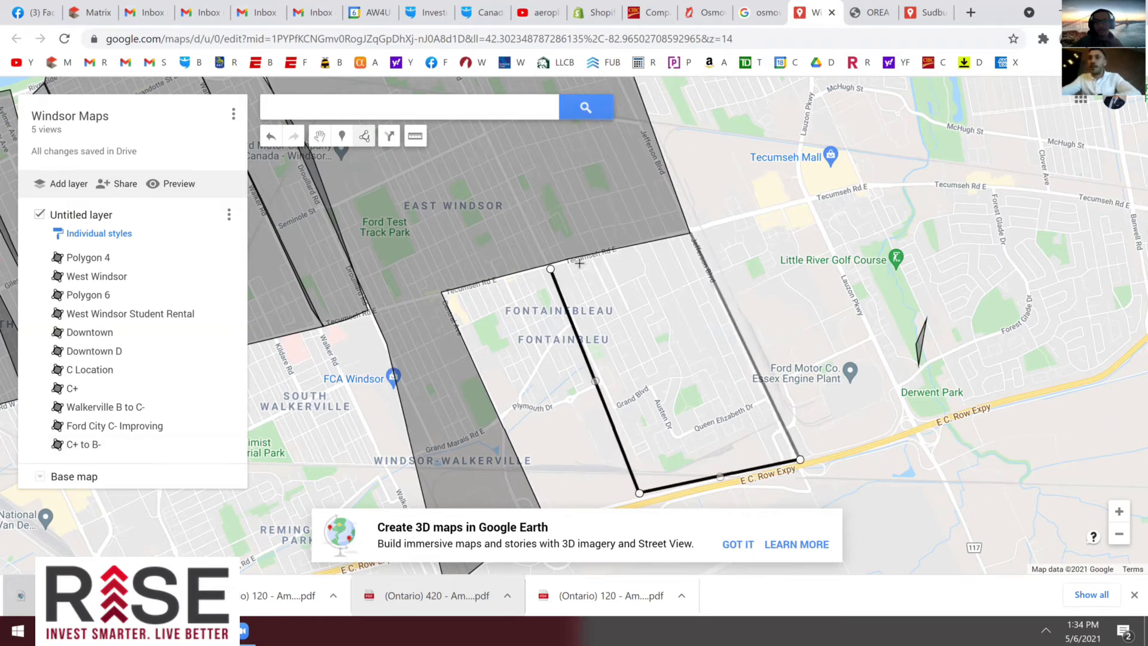
click(551, 269)
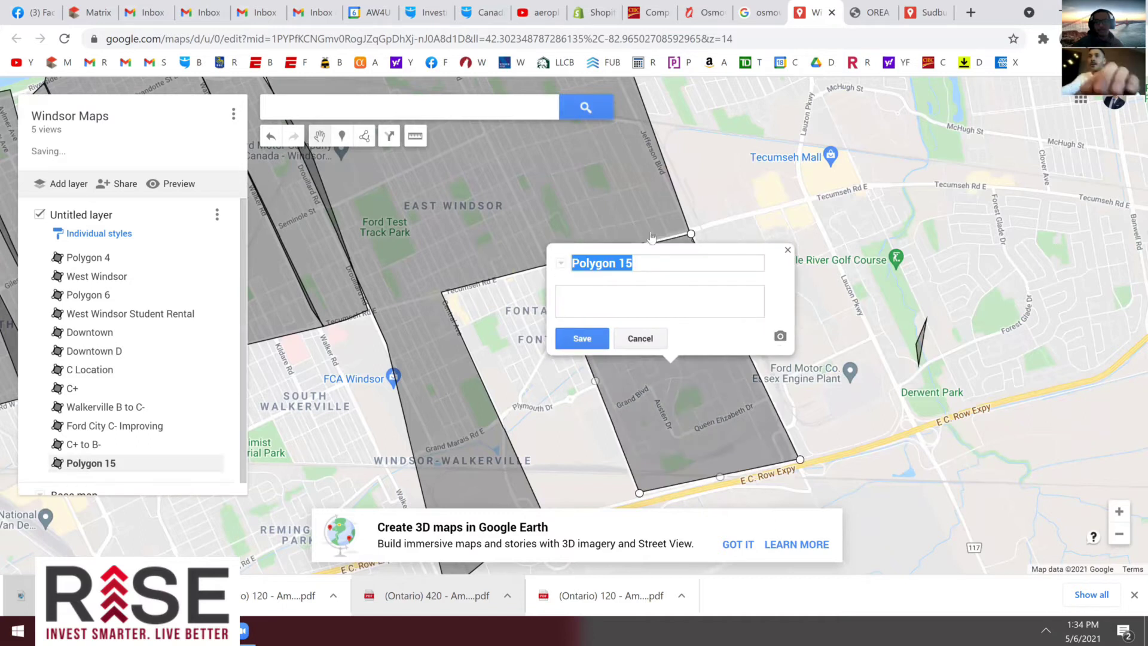
Name the new Fontainebleau polygon "B+", save it without a description and dismiss its details
text(B+)
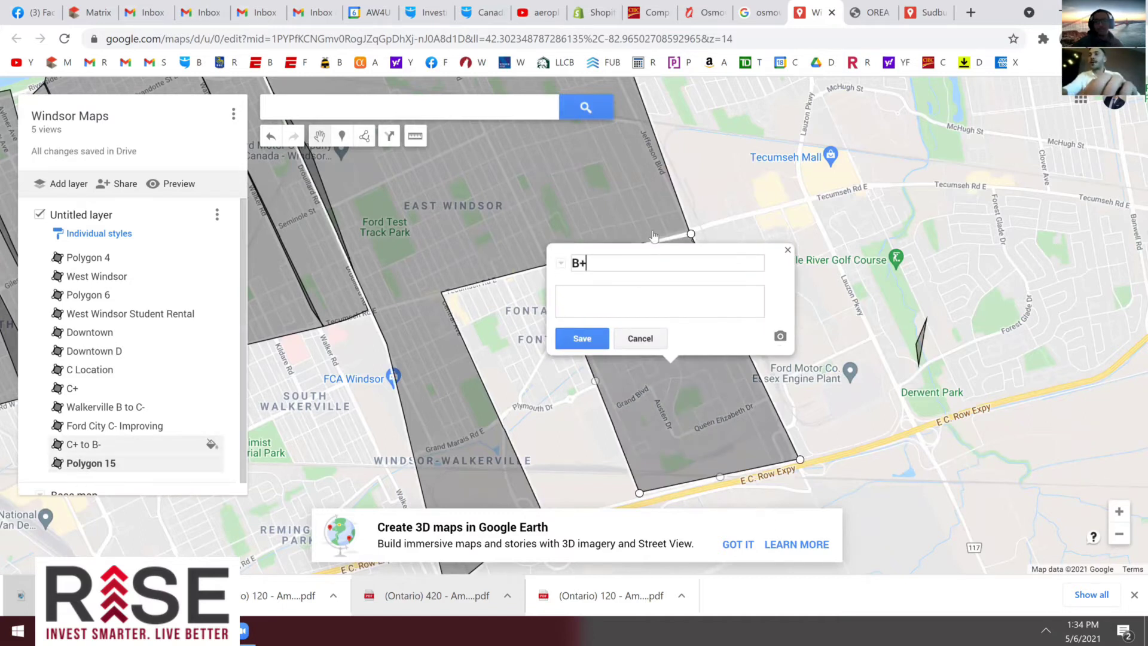
click(588, 339)
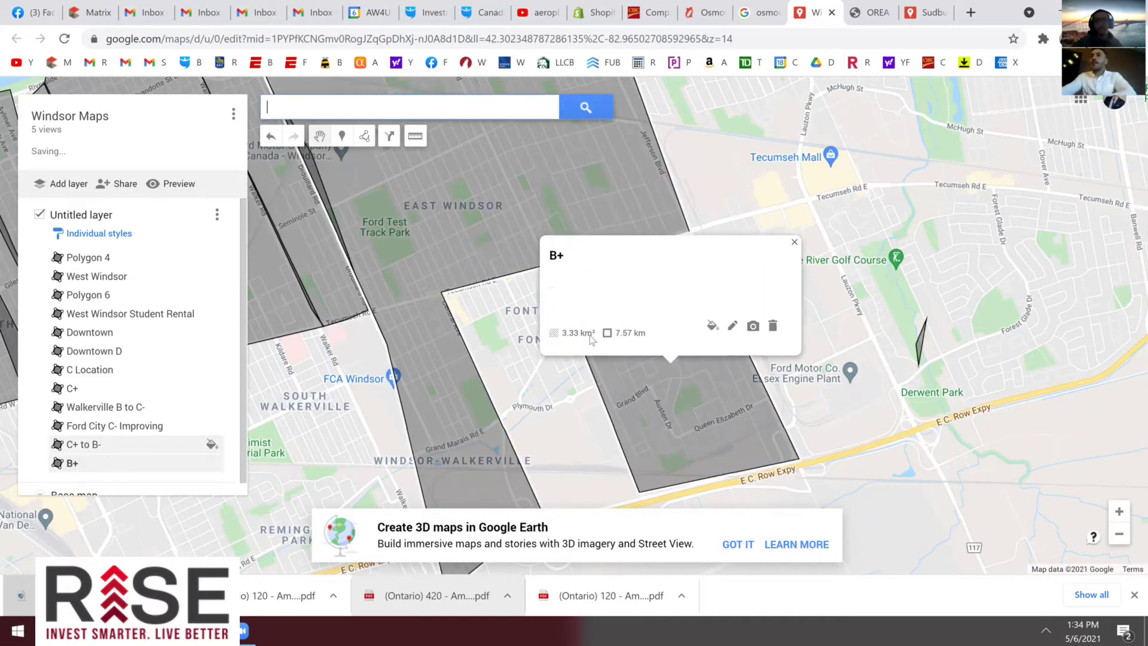
click(794, 242)
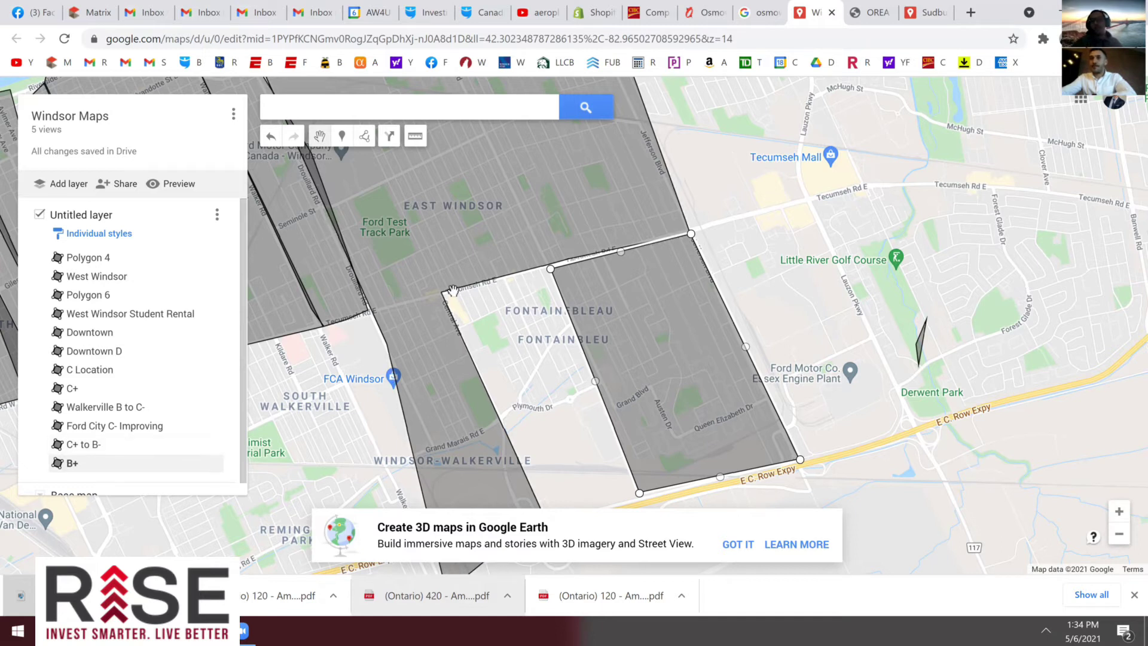
Begin a Riverside outline from Riverside Dr E down Jefferson Blvd to Tecumseh Rd E, and east along it to Lauzon Pkwy
drag(459, 302, 438, 267)
scroll(438, 267, up, 1)
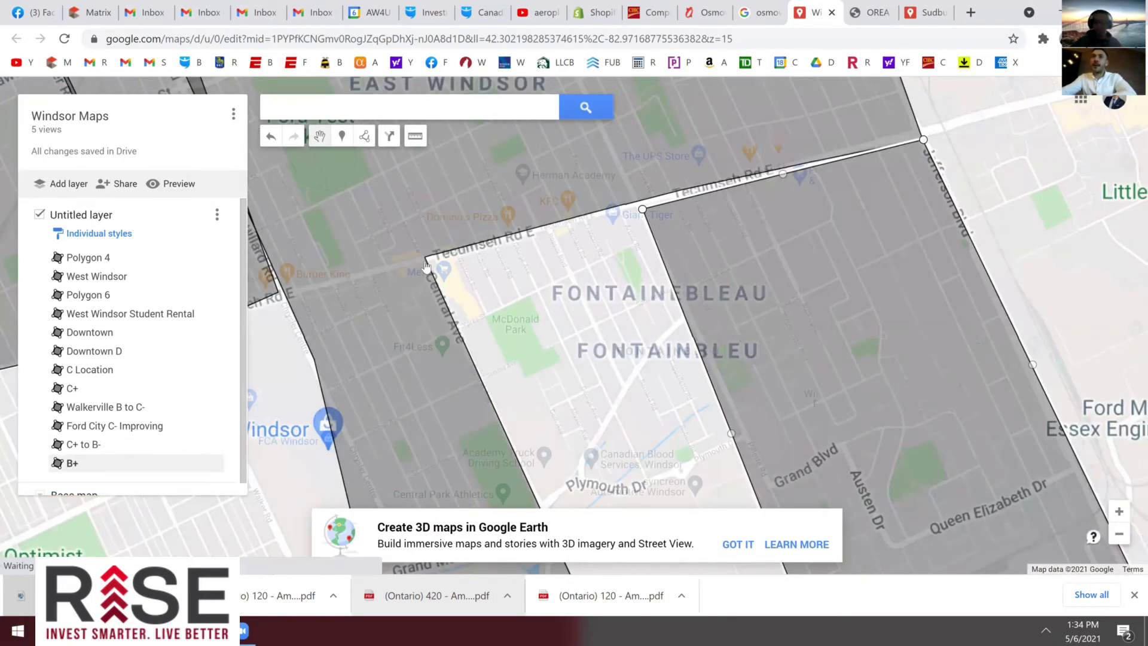
mouse_move(504, 289)
mouse_down()
mouse_move(549, 265)
mouse_move(503, 286)
mouse_move(522, 295)
mouse_up()
scroll(521, 295, down, 1)
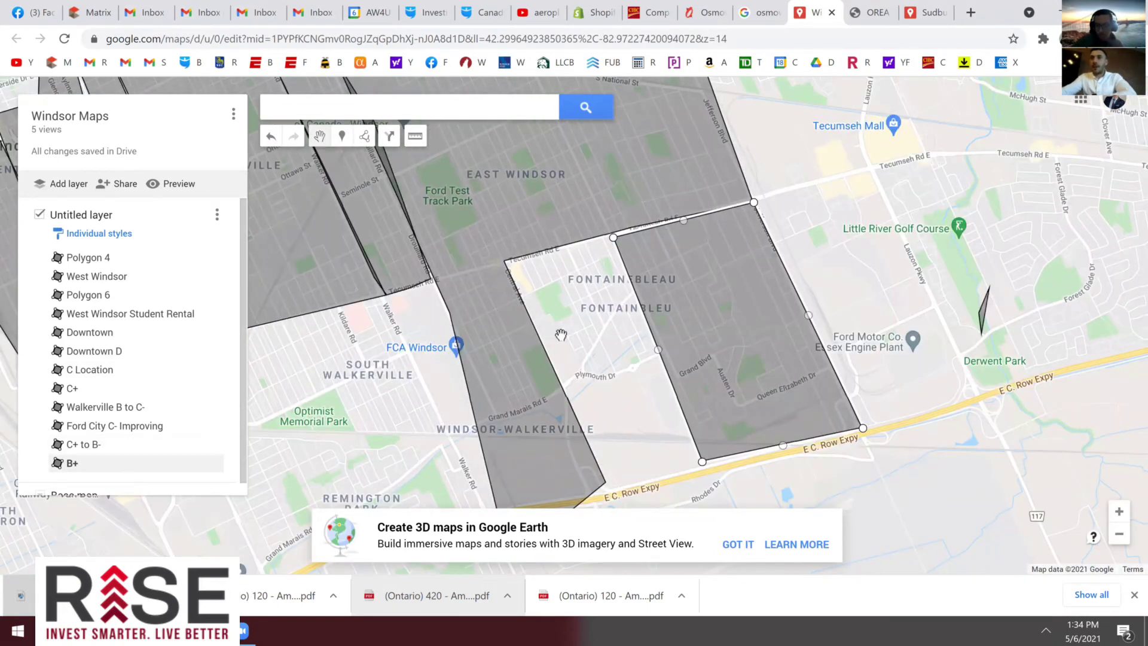
drag(831, 134, 820, 258)
drag(641, 258, 537, 321)
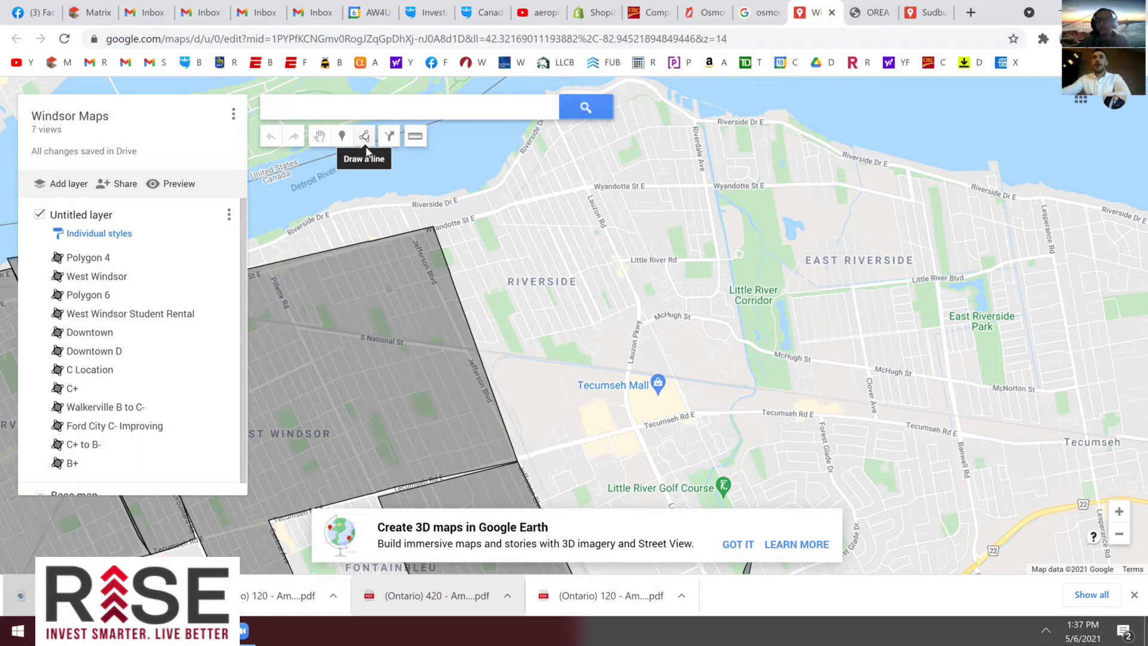
click(365, 137)
click(441, 162)
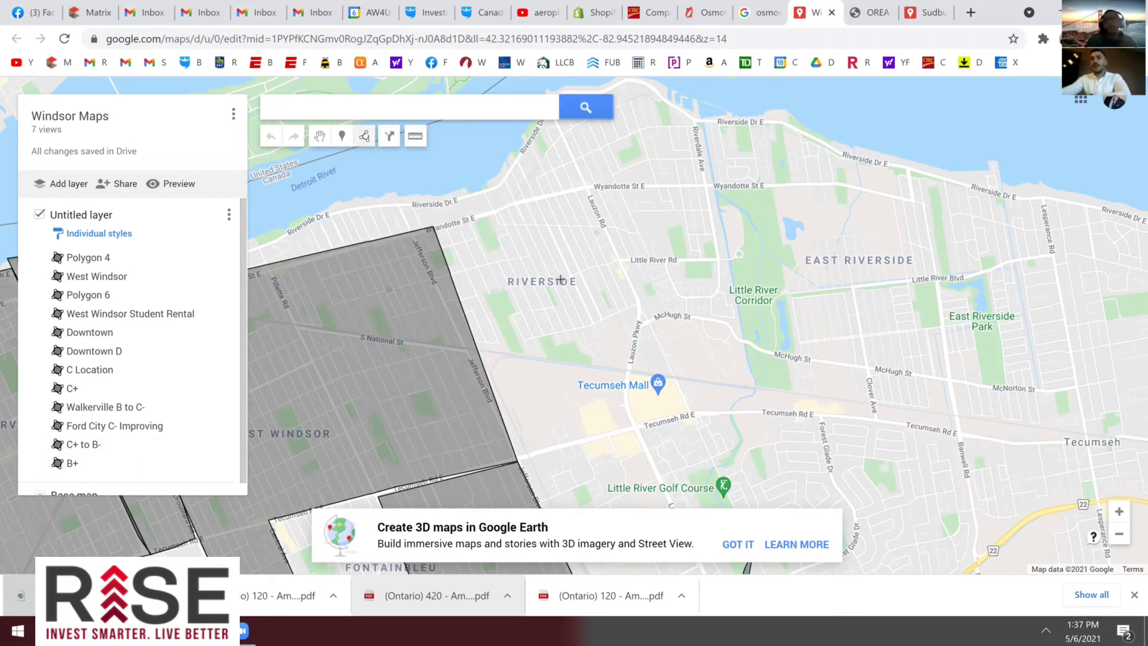
click(411, 203)
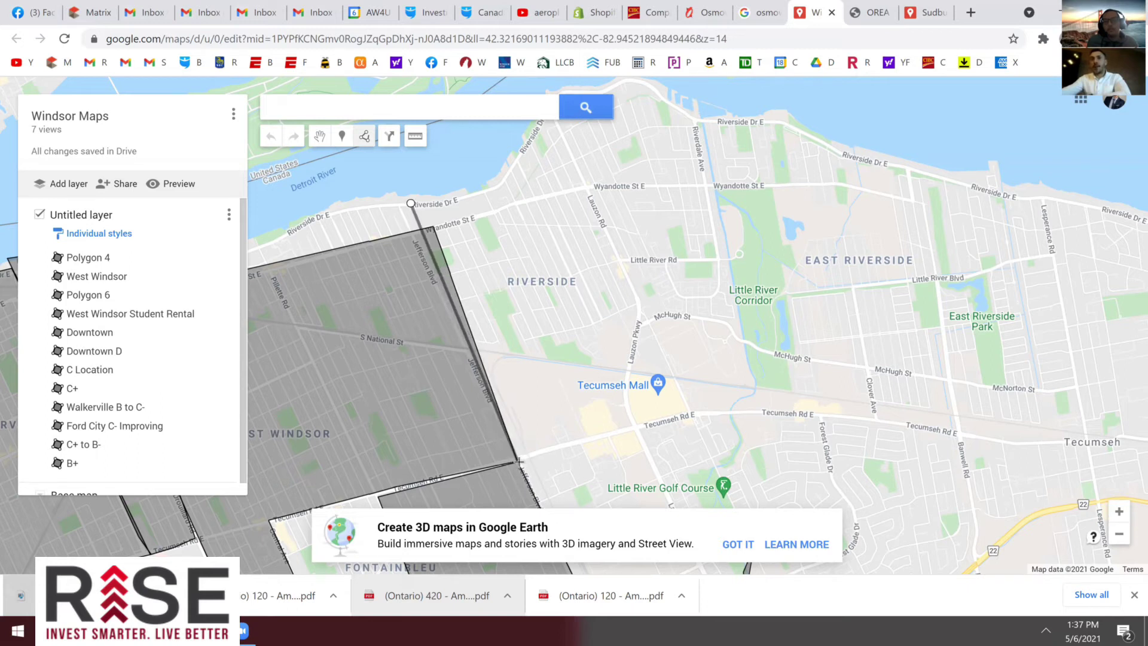
scroll(520, 463, down, 1)
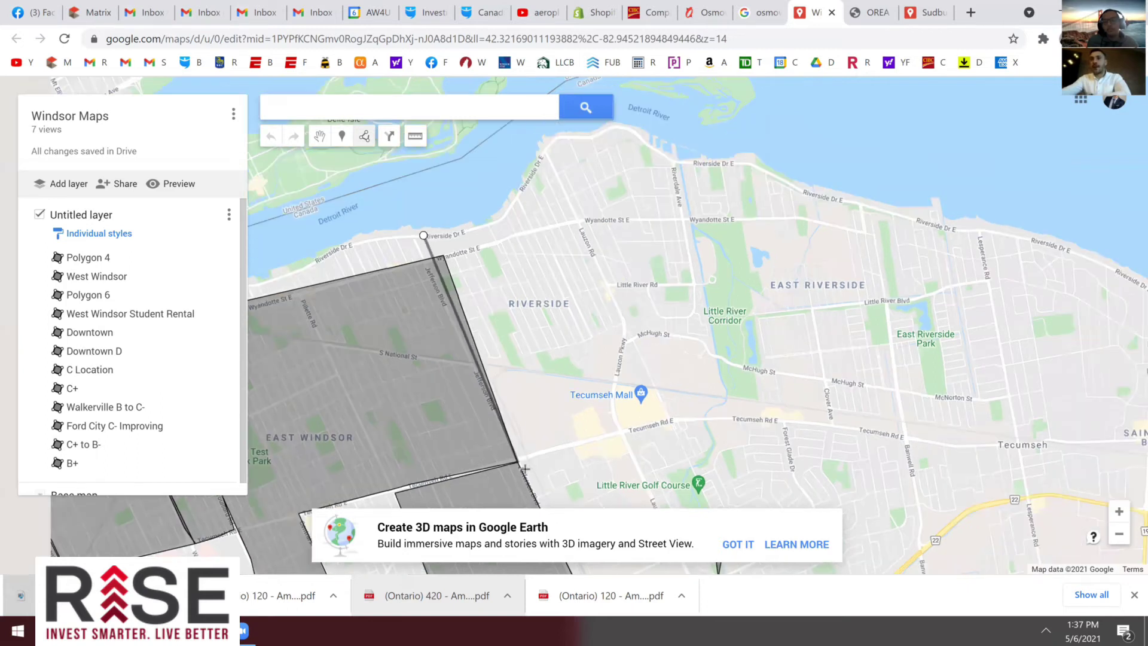
scroll(522, 464, down, 1)
click(521, 462)
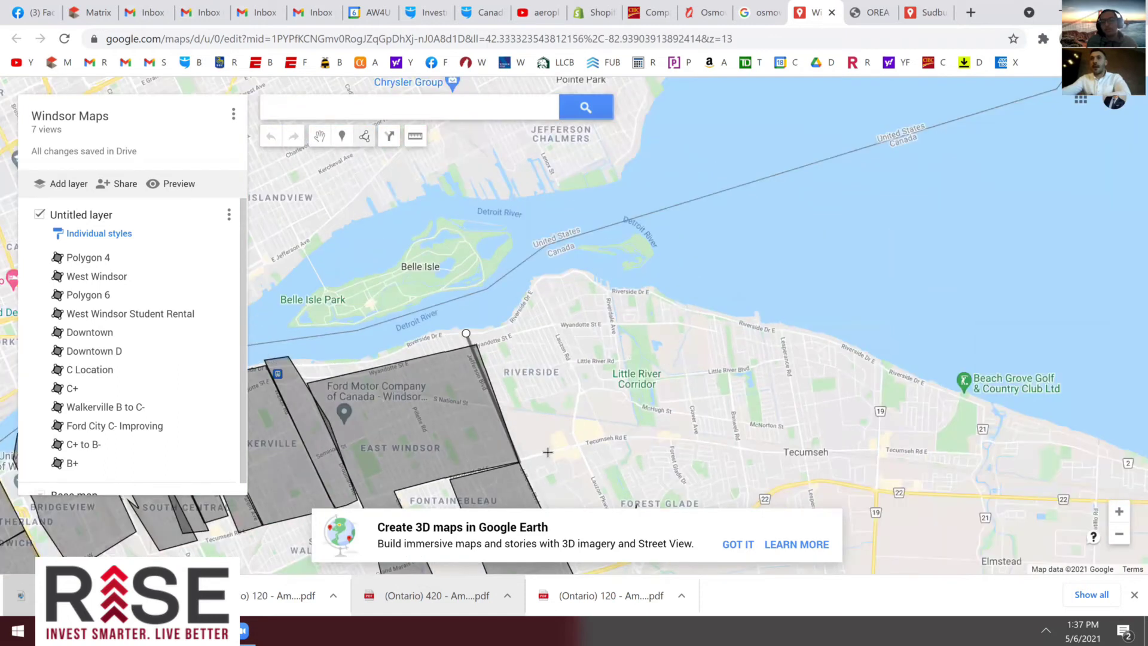
scroll(577, 452, down, 2)
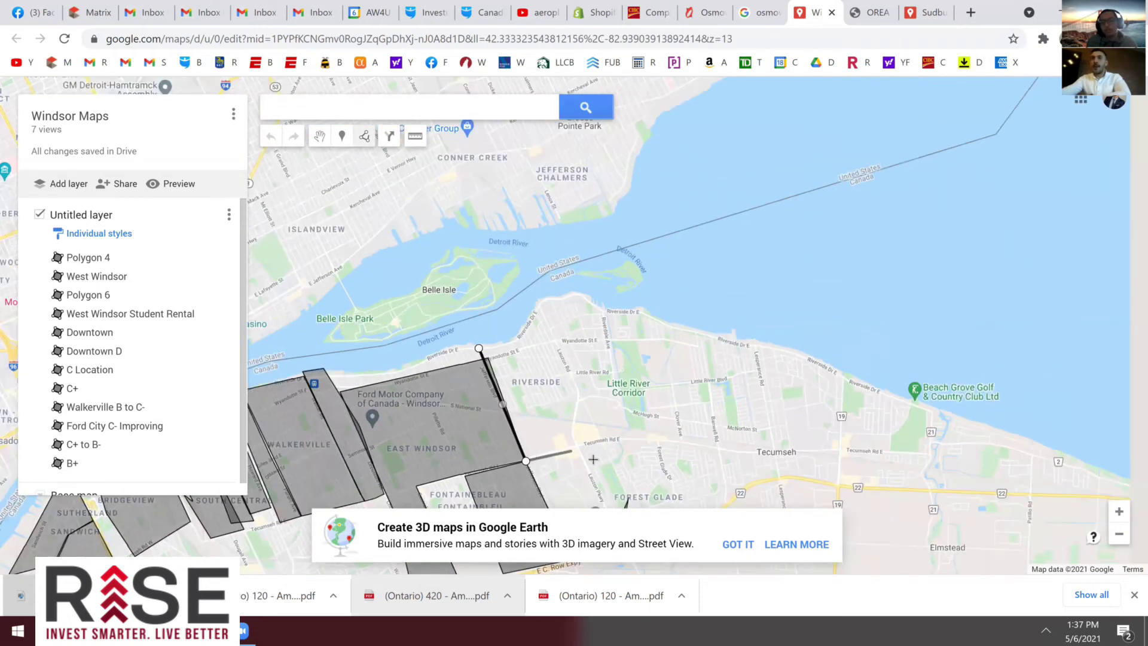
scroll(607, 444, up, 1)
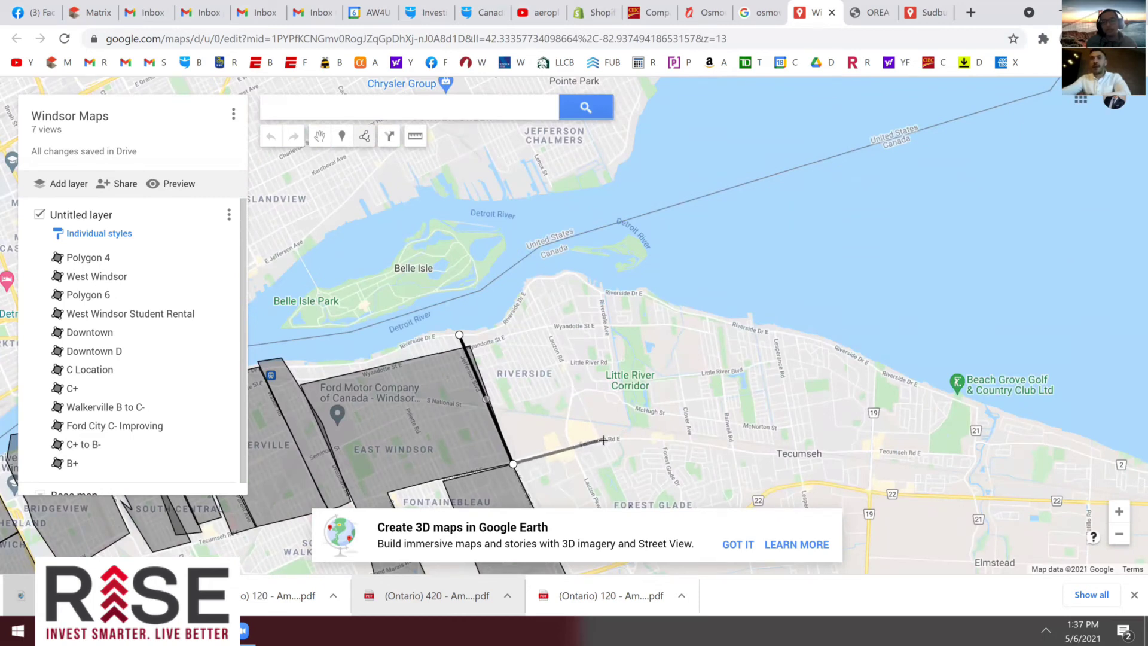
scroll(604, 440, up, 1)
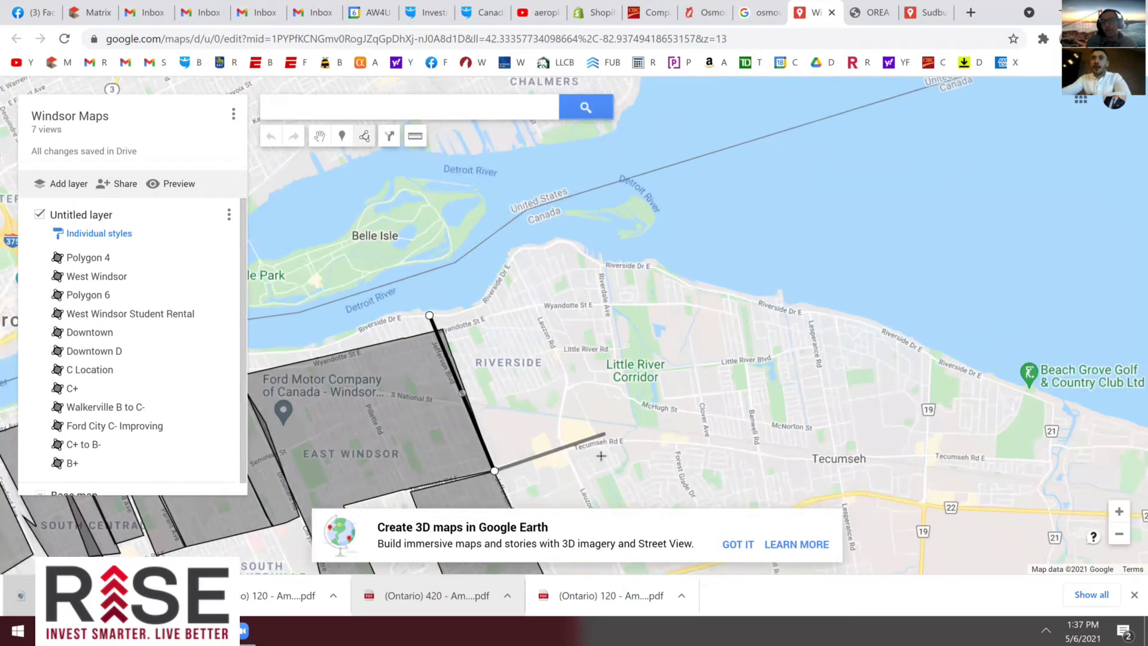
click(600, 455)
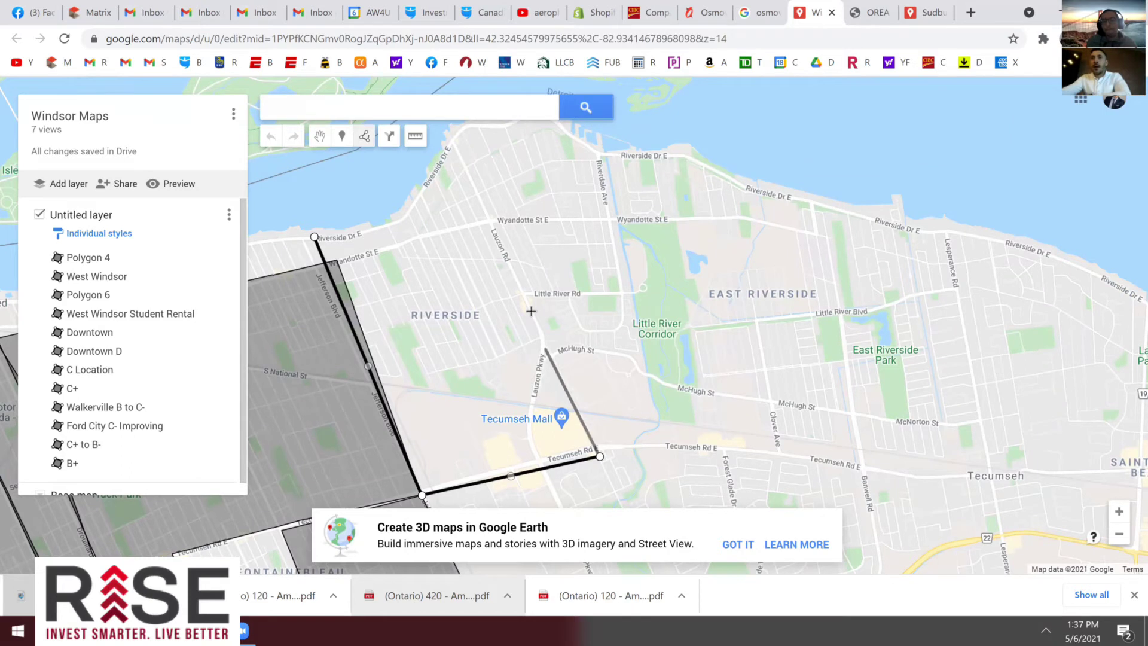
Complete the Riverside polygon, notching up to Little River Rd, following Tecumseh Rd E to Tecumseh, and closing north of the shoreline
click(518, 289)
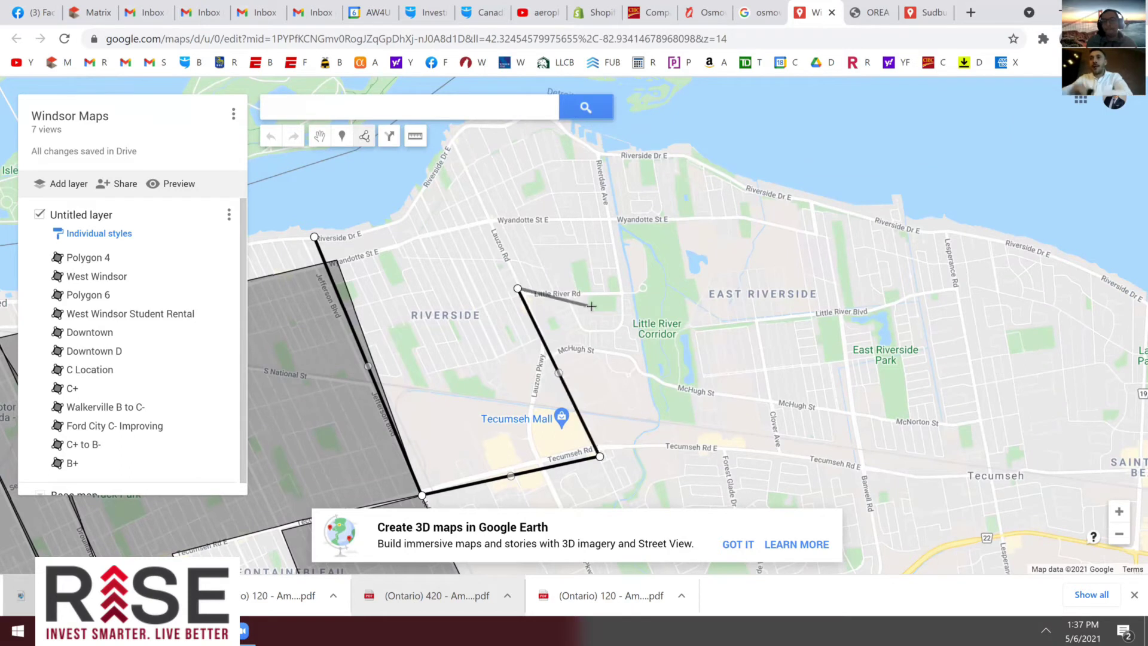
click(635, 294)
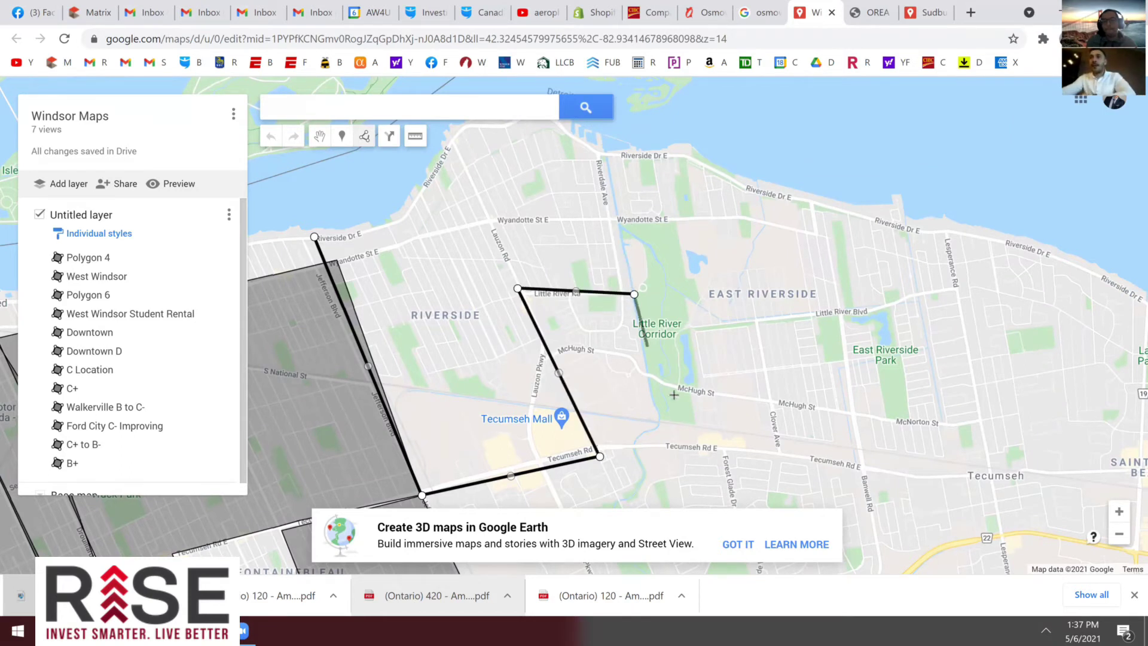
click(663, 440)
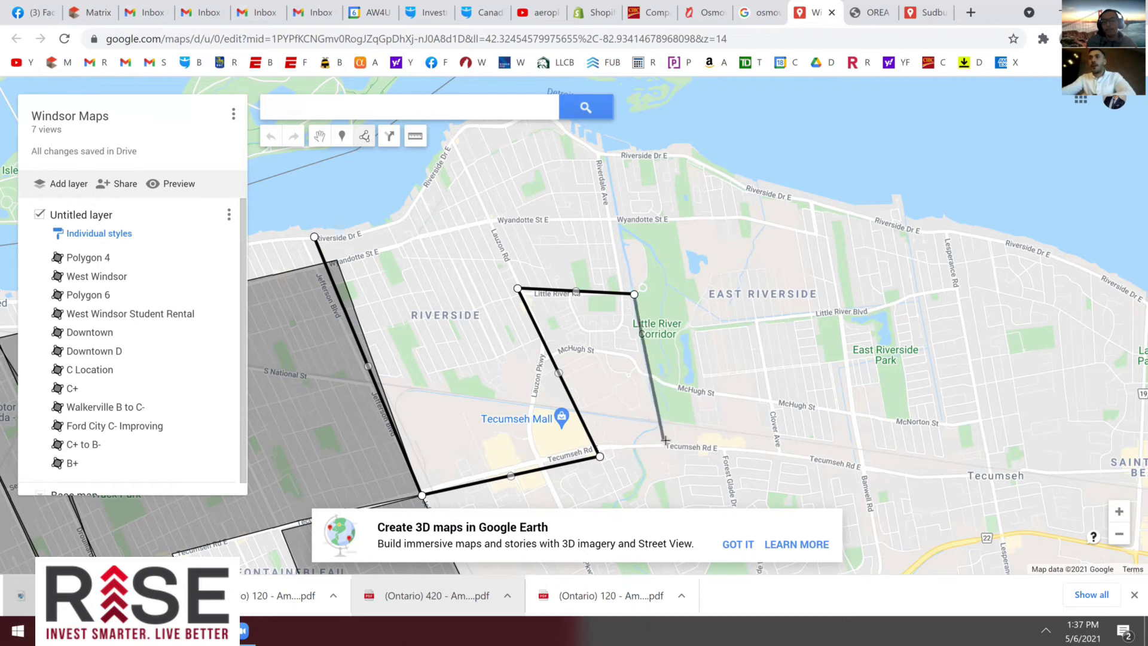
click(957, 485)
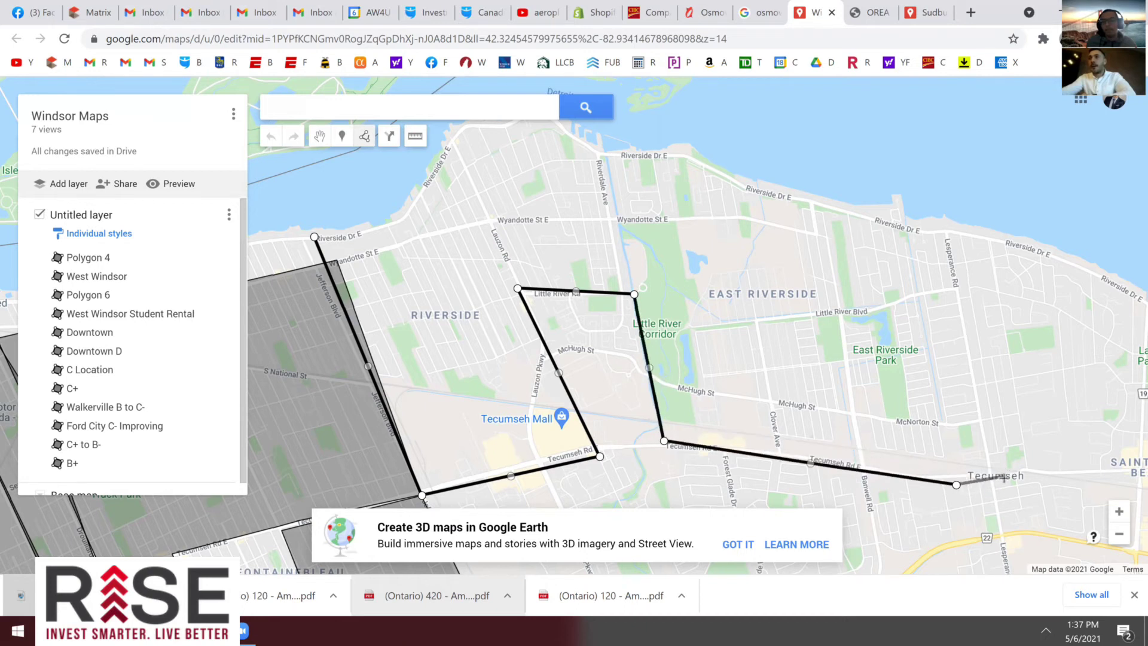
double_click(993, 474)
click(943, 204)
click(643, 122)
click(497, 86)
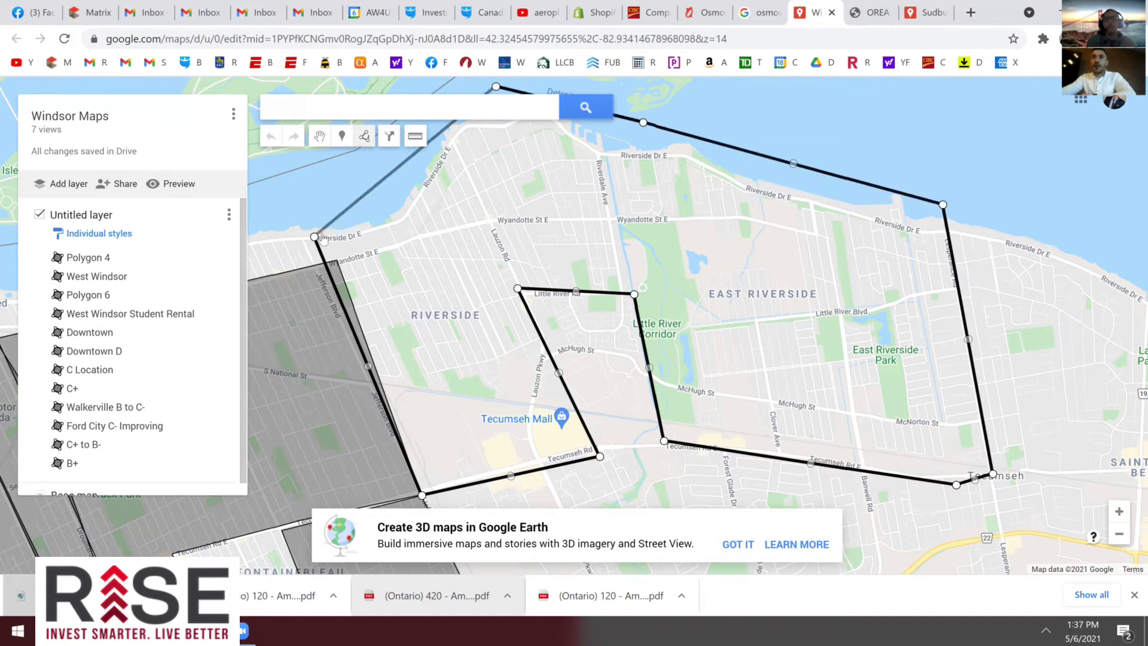
click(315, 238)
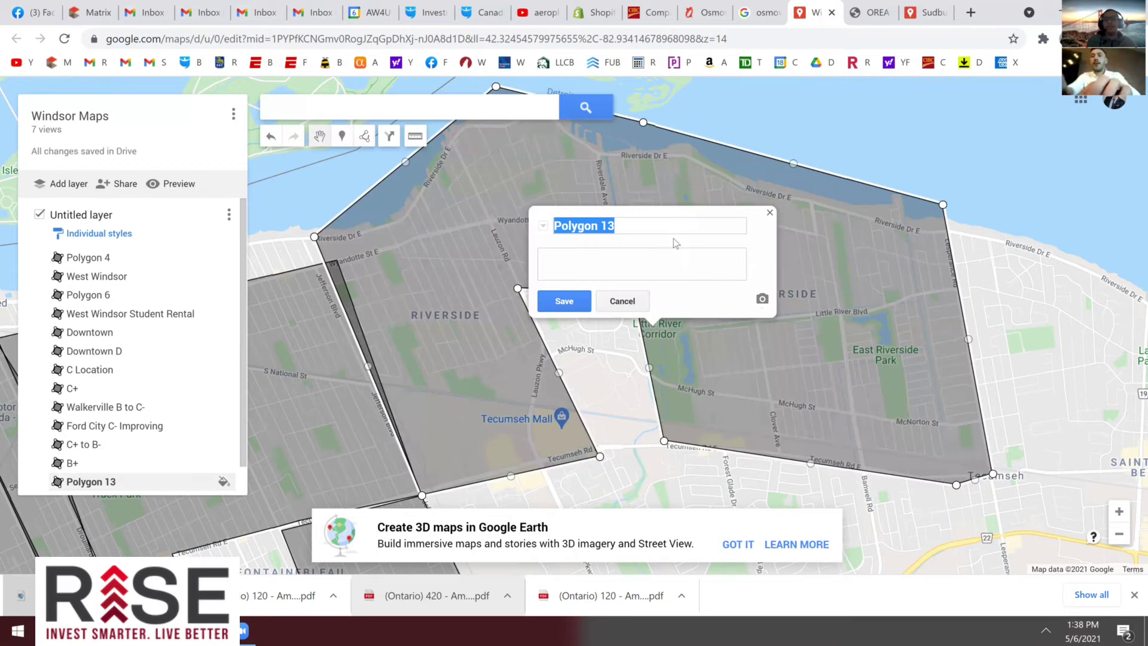
Name the new Riverside polygon "Riverside A", save it without a description and dismiss its details
text(E)
key(BackSpace)
text(Riversi)
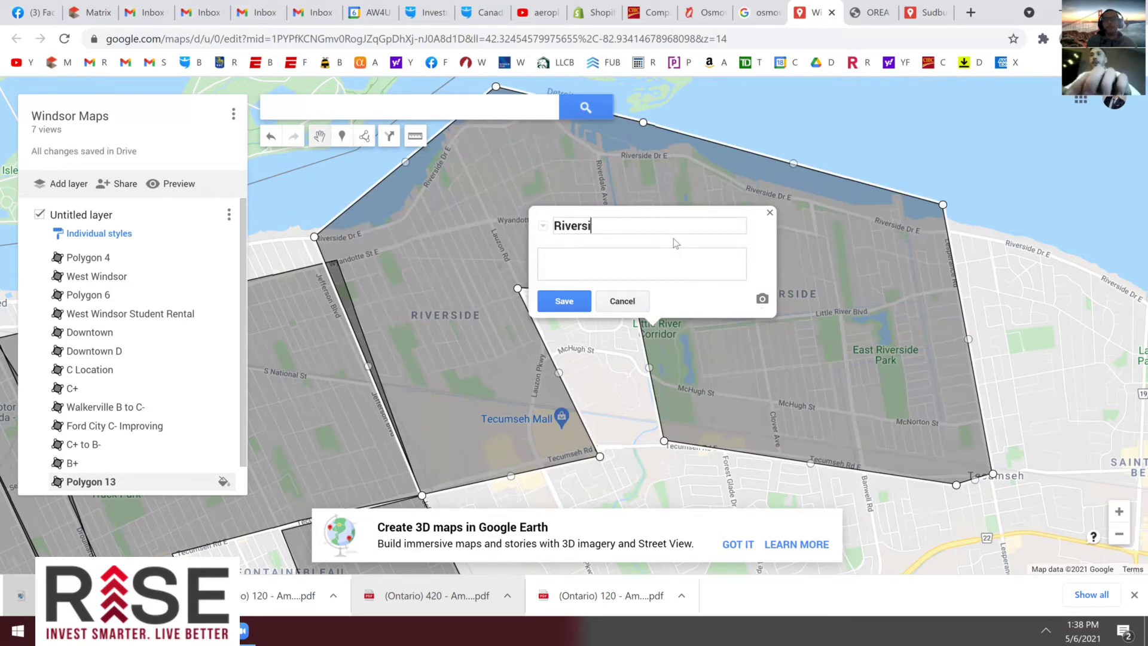
text(de A)
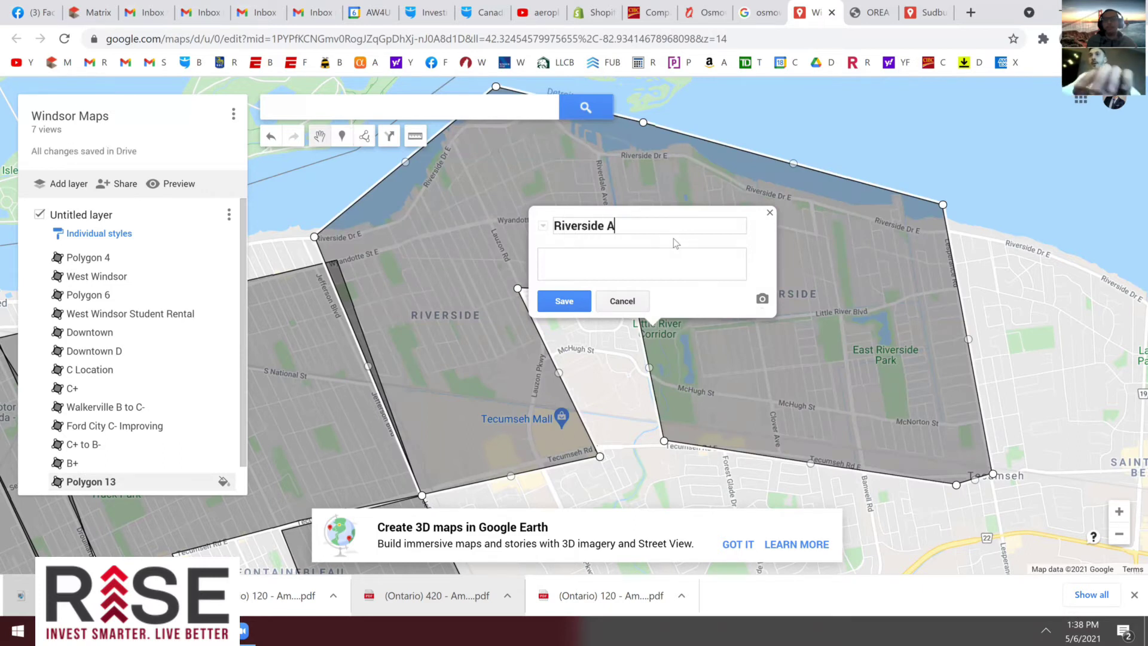
click(564, 301)
click(770, 213)
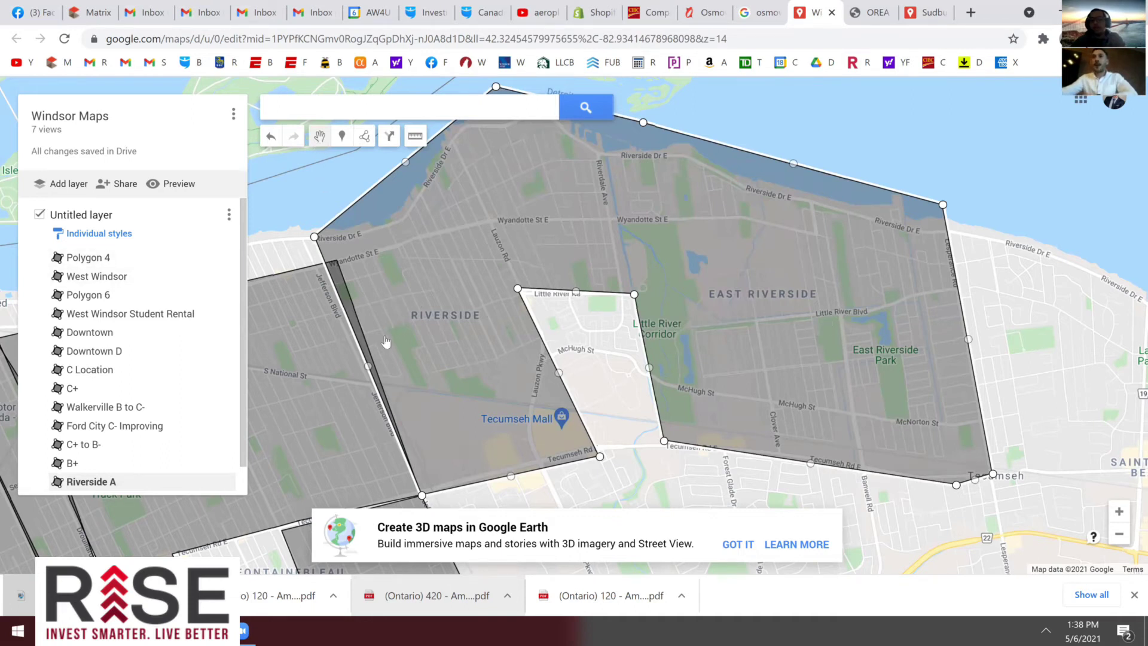
Draw a polygon filling the northern part of the Riverside notch, between Little River Rd and McHugh St, from Lauzon Pkwy to the Little River Corridor
click(364, 136)
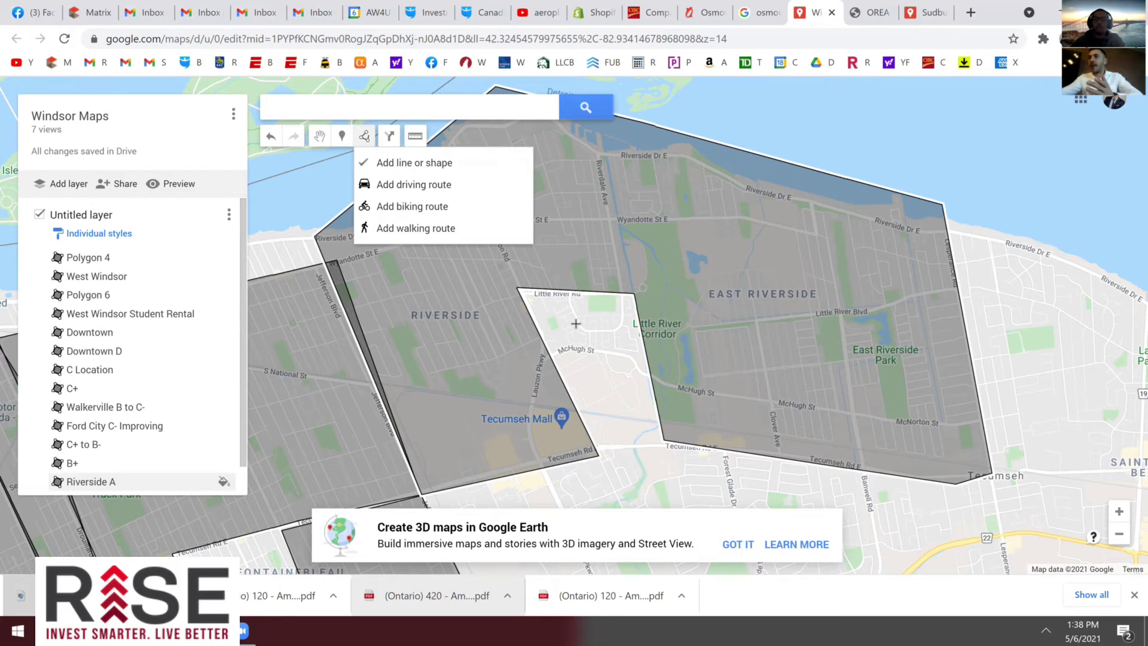
click(518, 289)
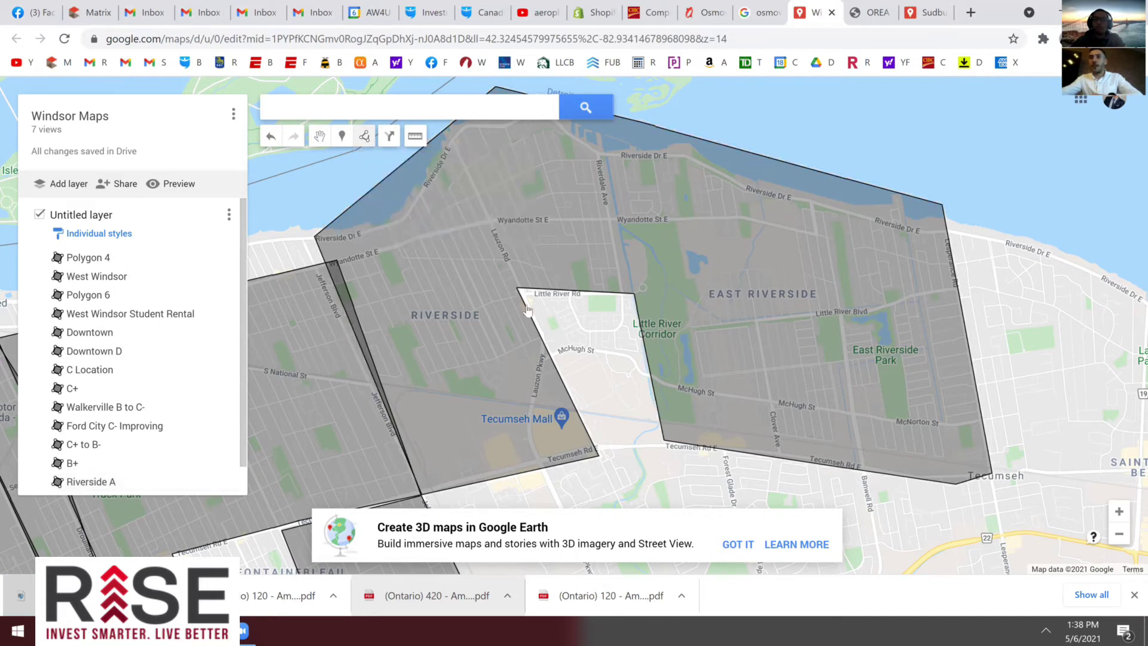
click(559, 364)
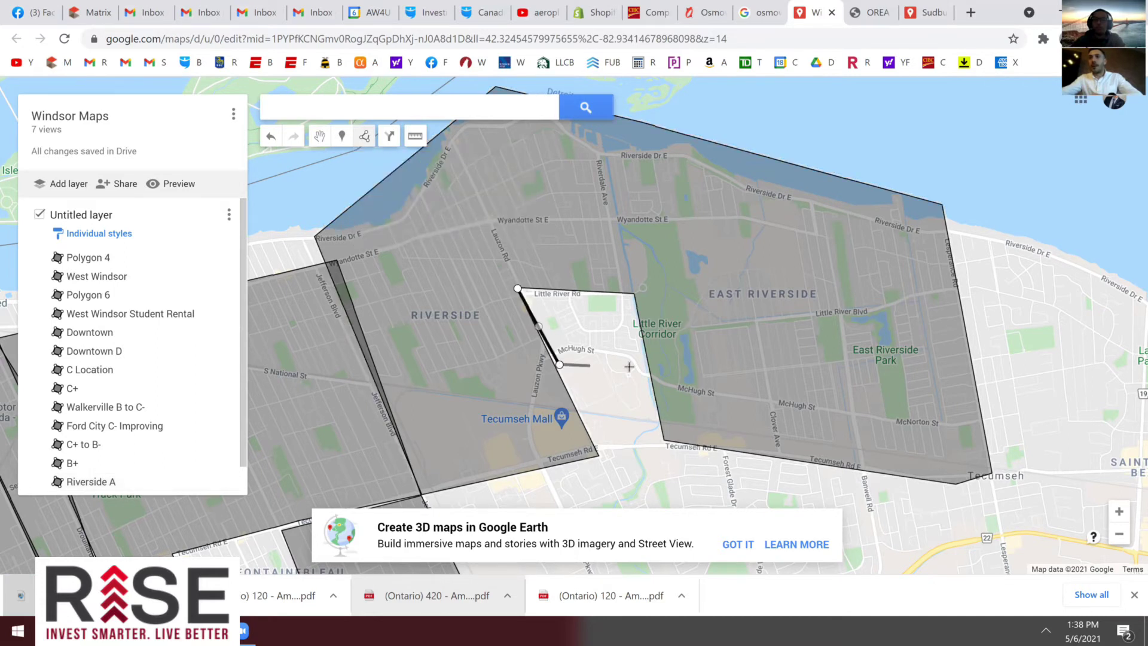
click(651, 362)
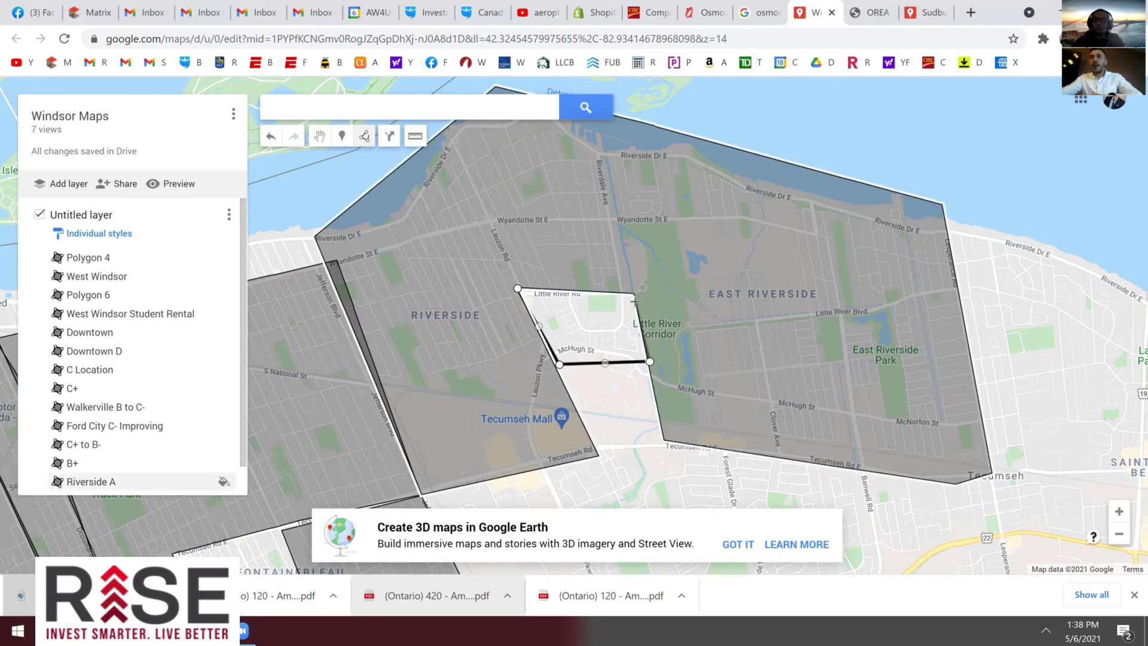
click(634, 292)
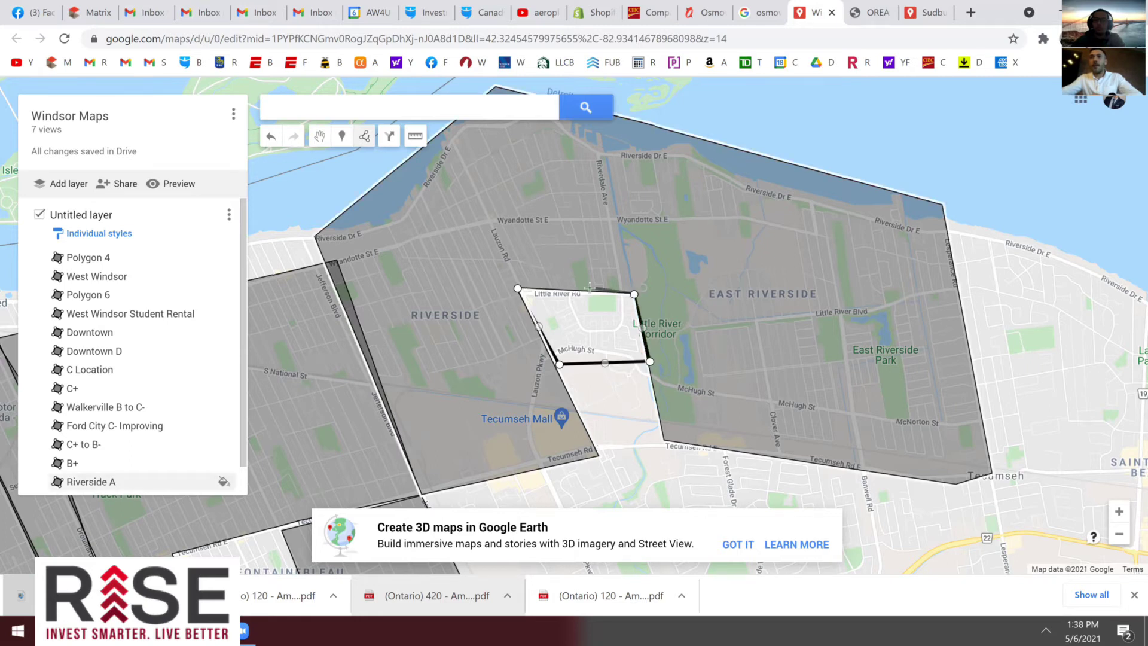
click(519, 289)
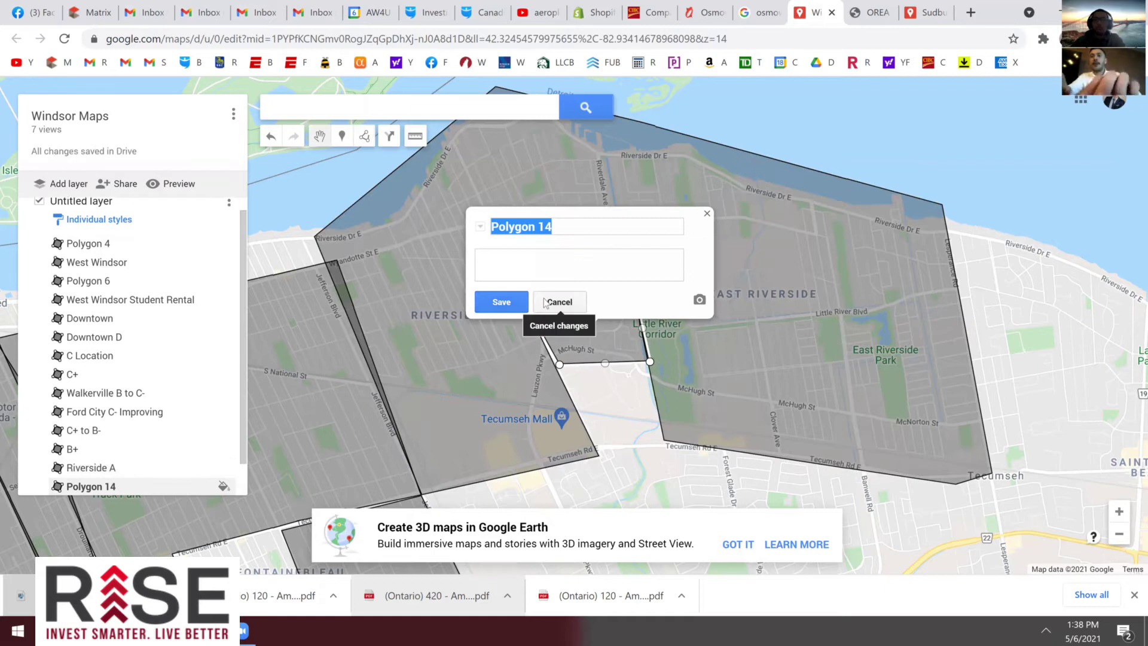
Name the new polygon "Little River Acres", save it without a description and dismiss its details
text(Littl)
text(Rive)
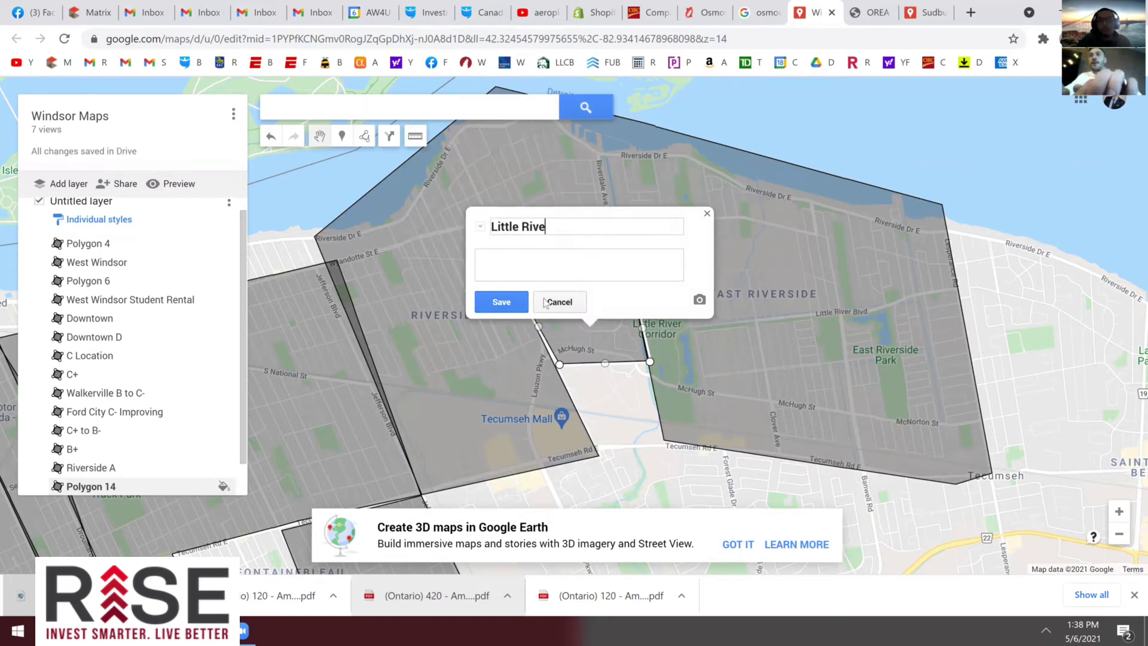
text(r LA)
key(BackSpace)
key(BackSpace)
text(Acres)
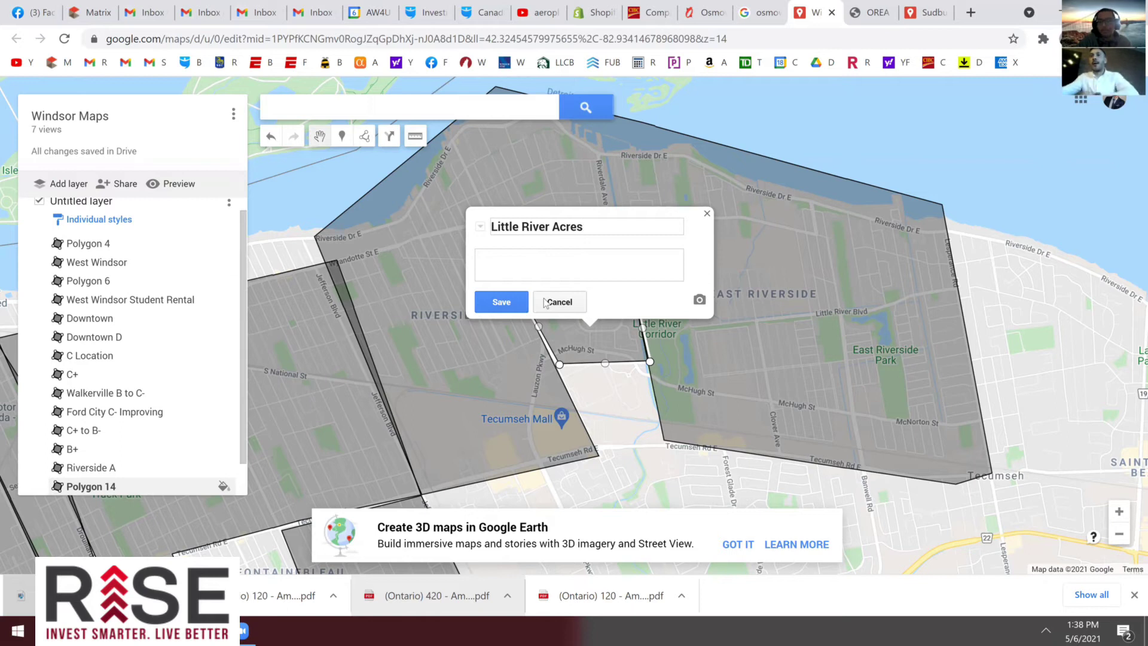
click(502, 302)
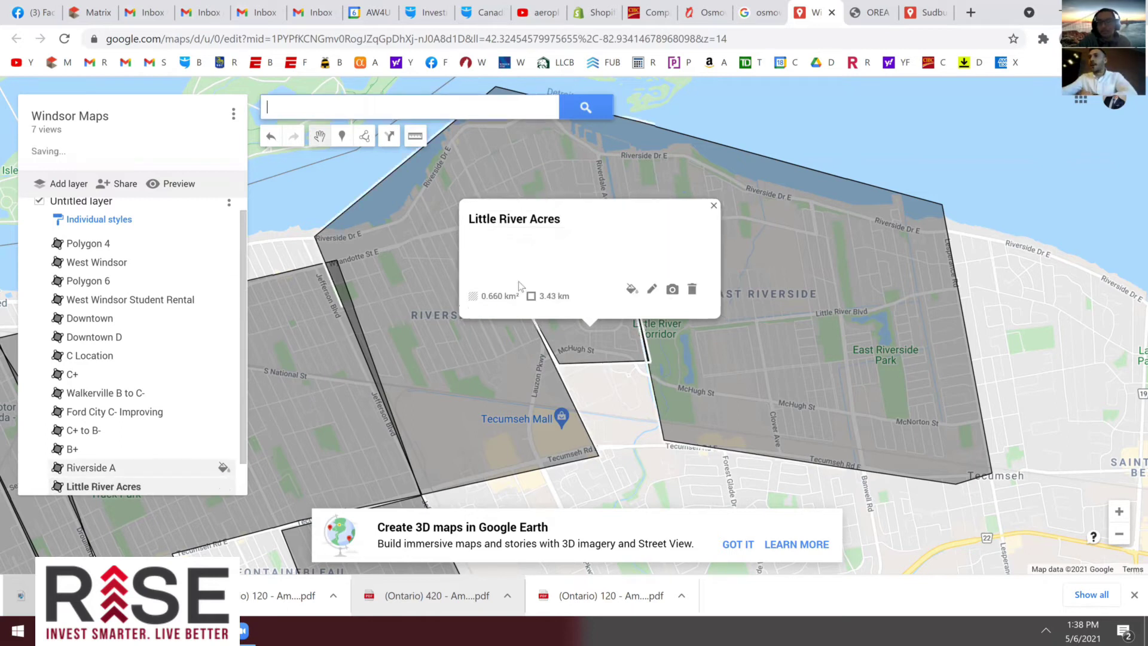
click(707, 215)
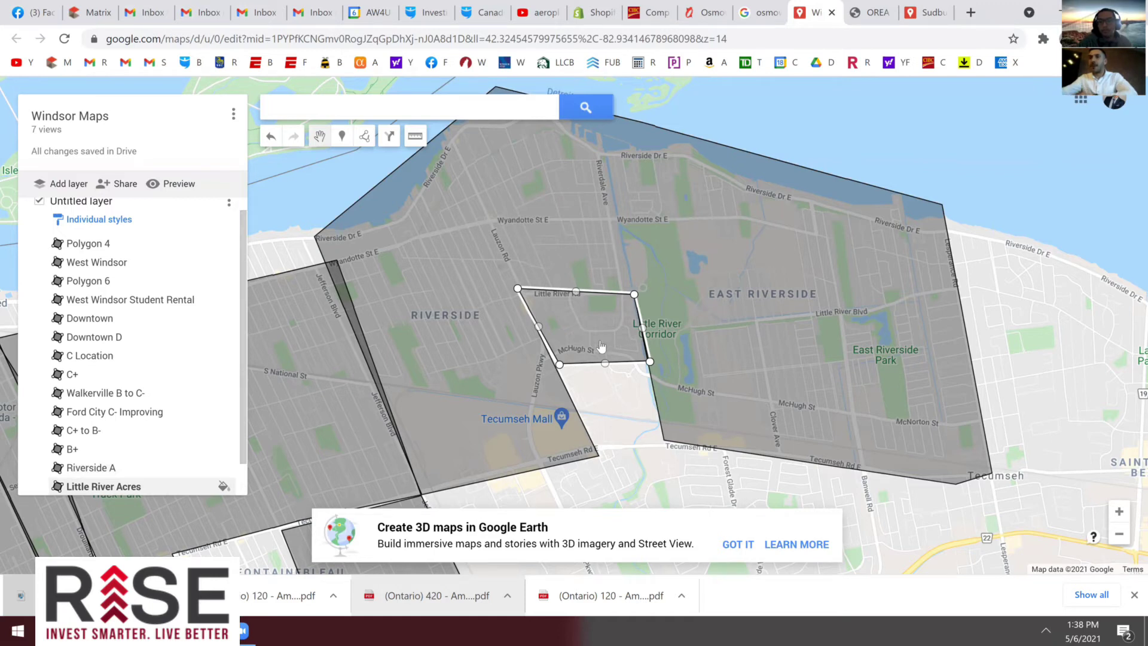
Examine the Little River Acres area and its surroundings toward Tecumseh, Saint Clair Beach and the streets south of Tecumseh Rd E
scroll(601, 346, up, 1)
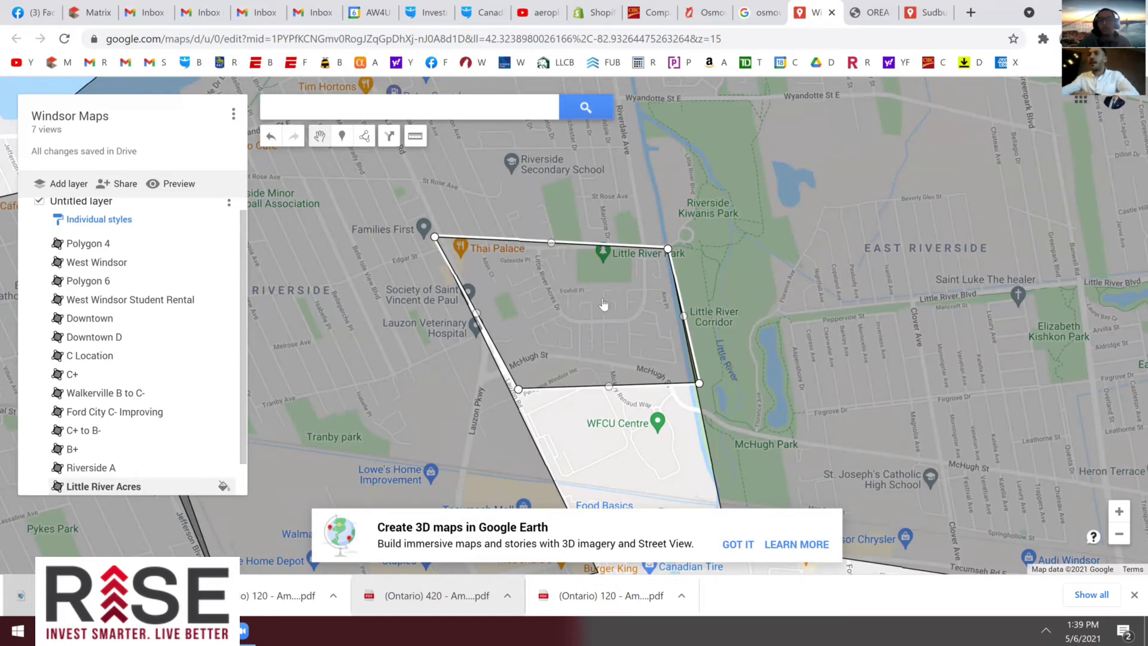
scroll(605, 305, down, 1)
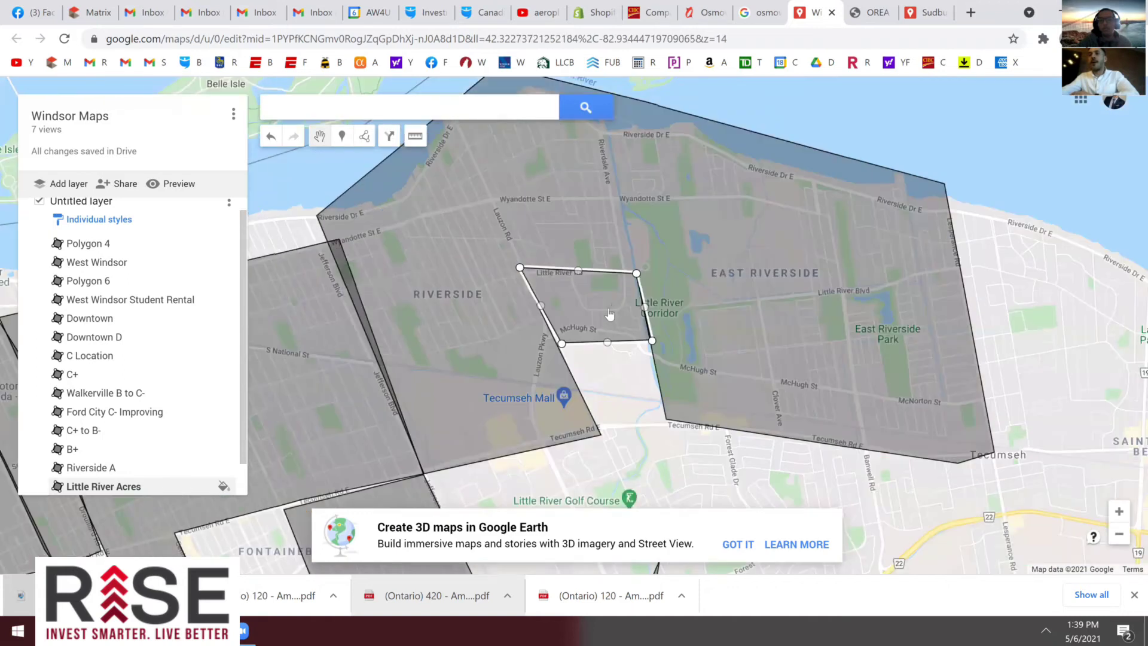
scroll(609, 291, up, 1)
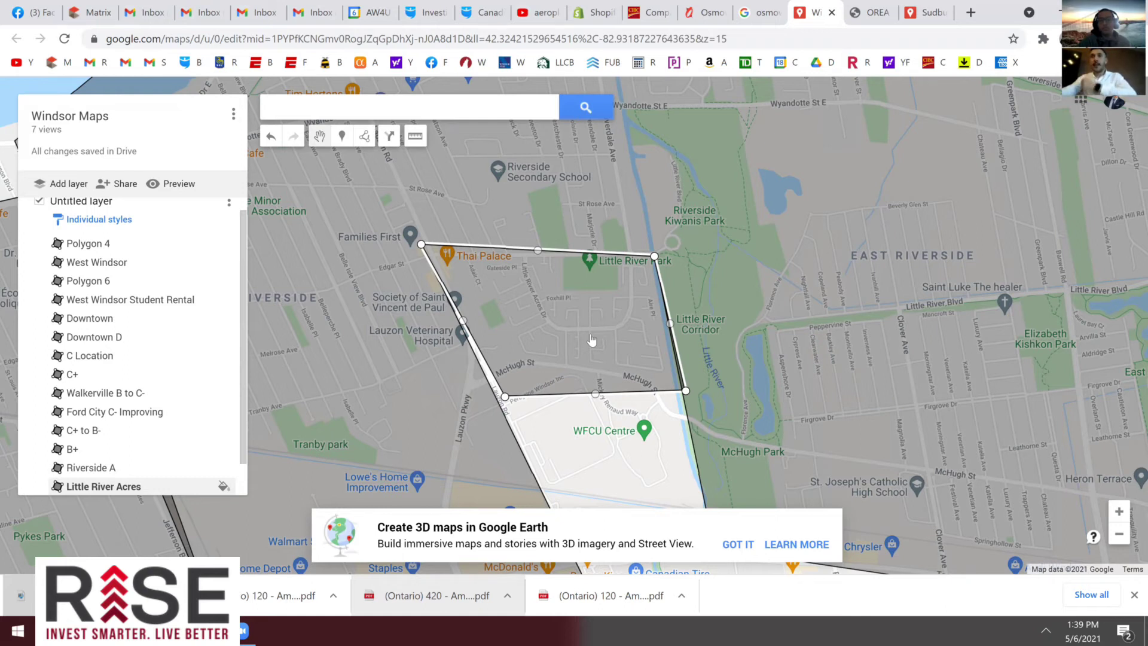
scroll(591, 340, down, 1)
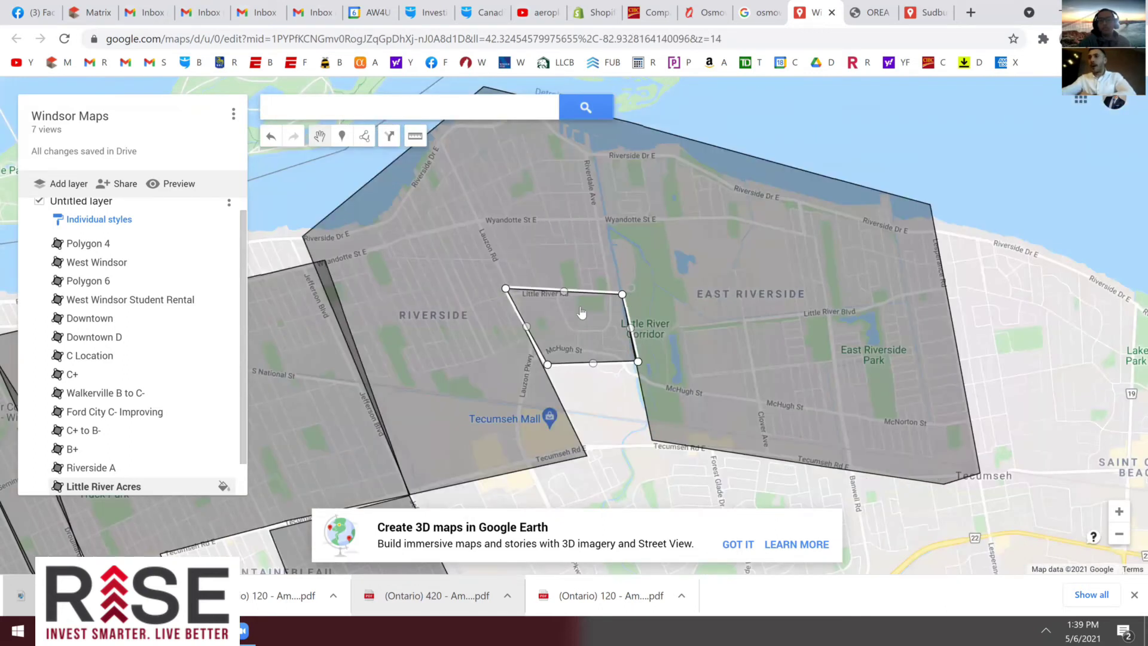
drag(615, 399, 571, 399)
drag(946, 399, 916, 400)
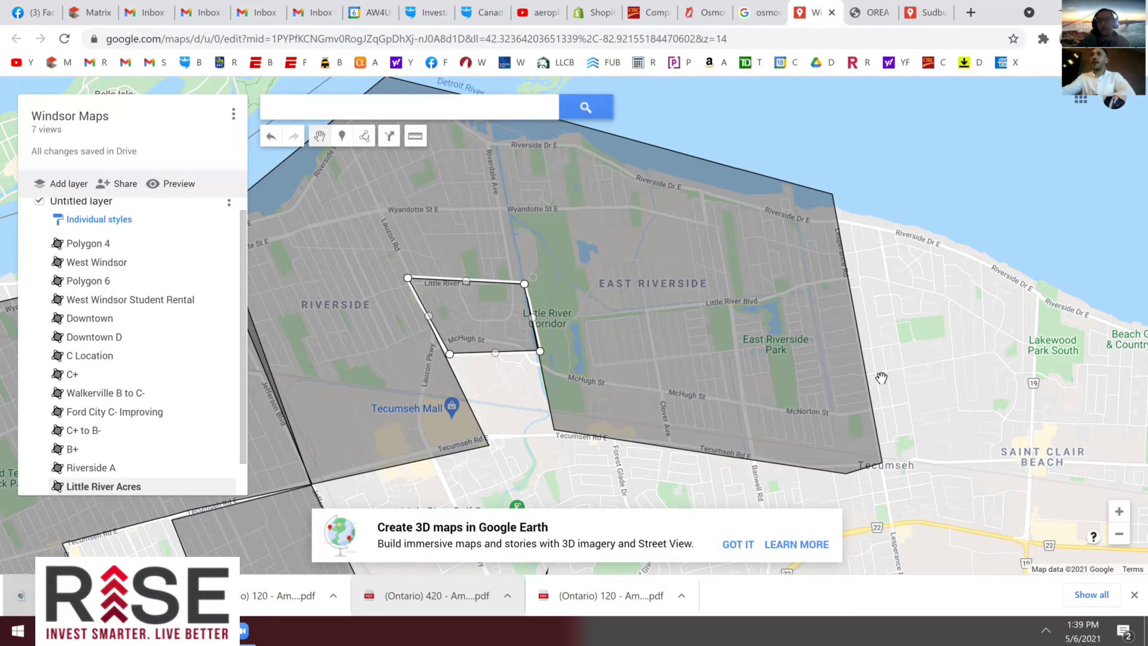
drag(916, 422, 878, 417)
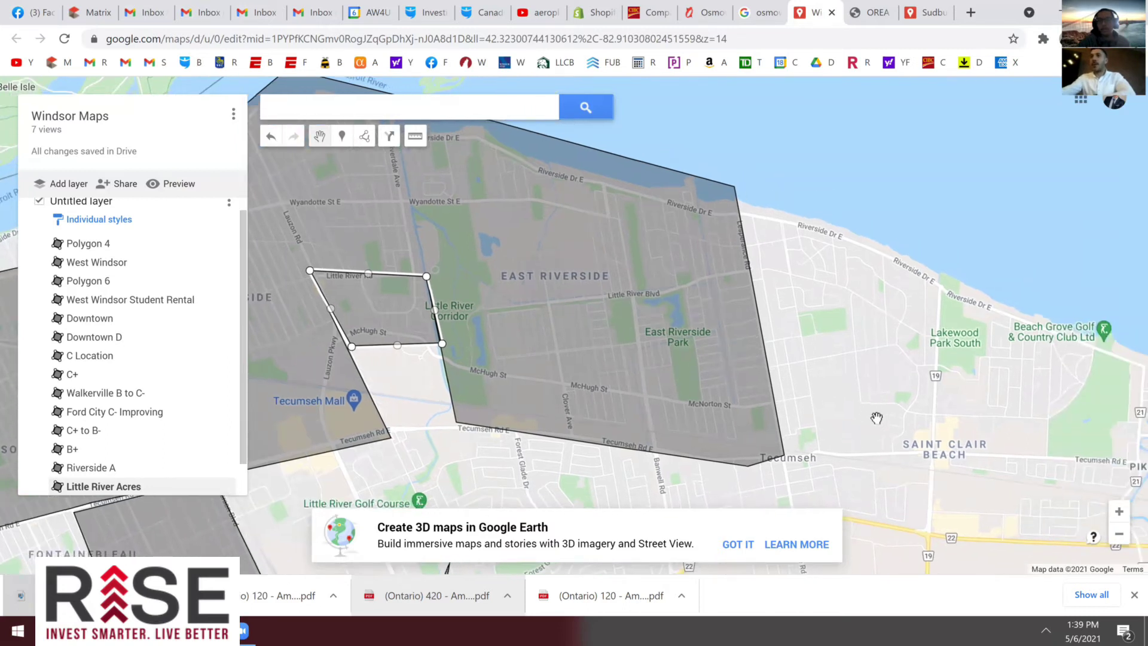
drag(865, 377, 858, 266)
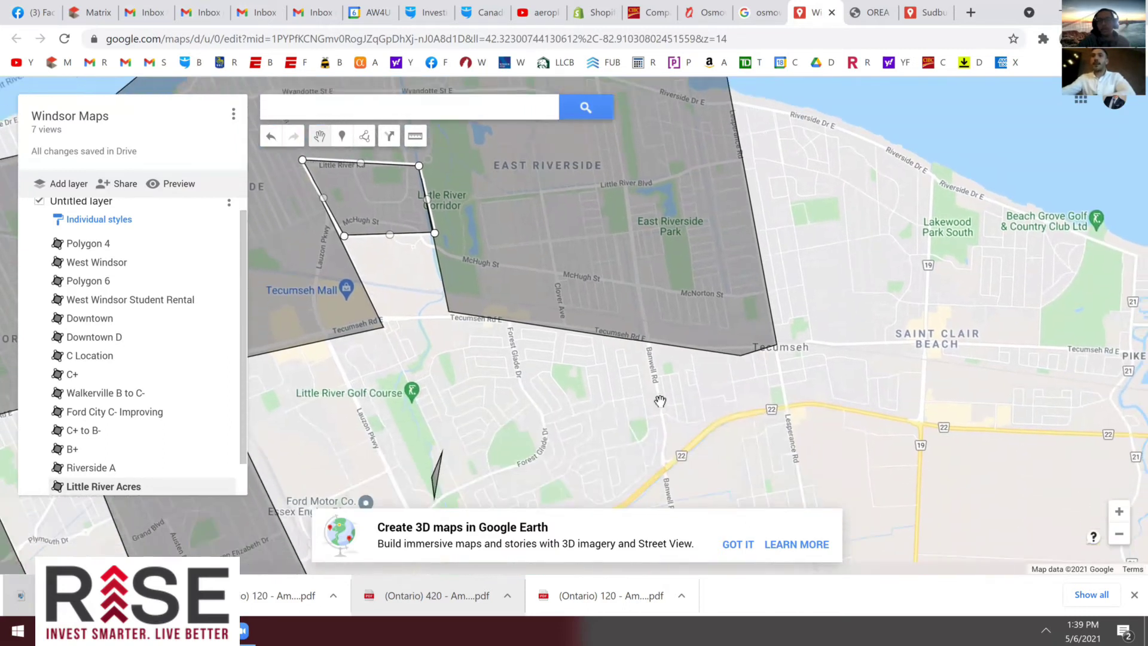
scroll(637, 400, down, 1)
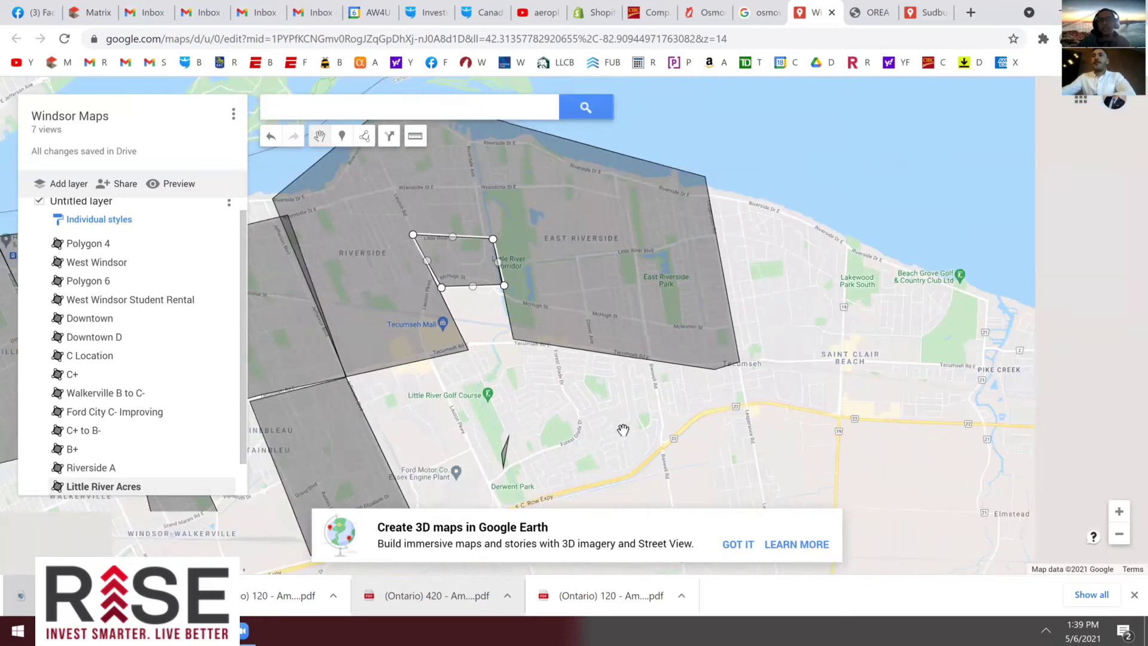
scroll(636, 422, down, 1)
scroll(634, 417, up, 3)
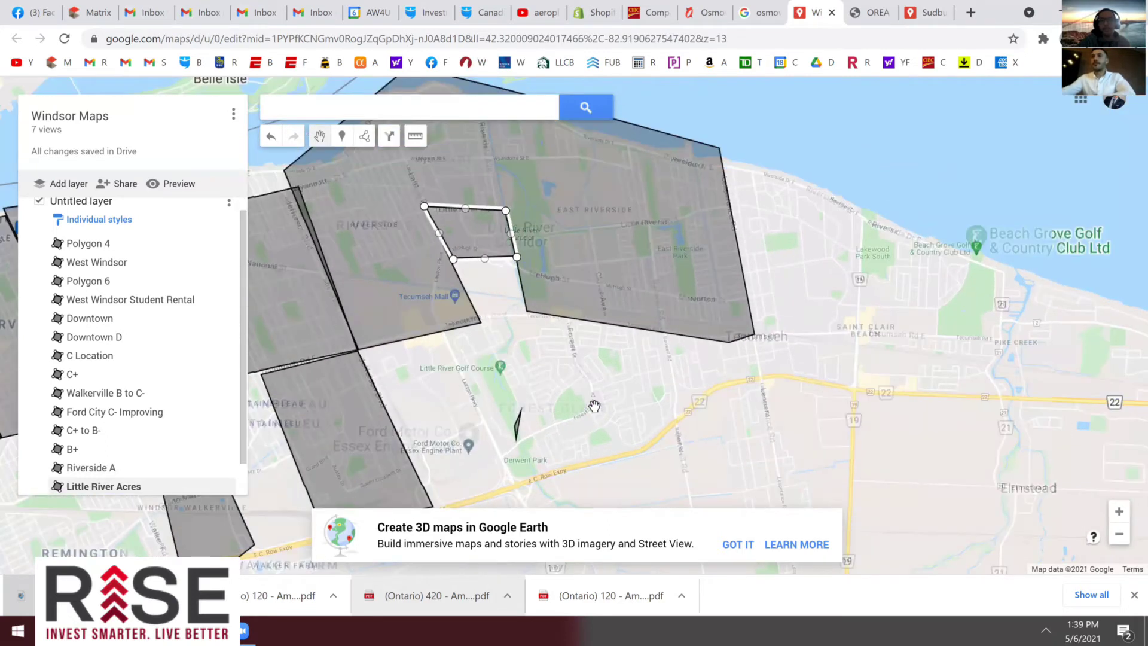
scroll(595, 405, up, 1)
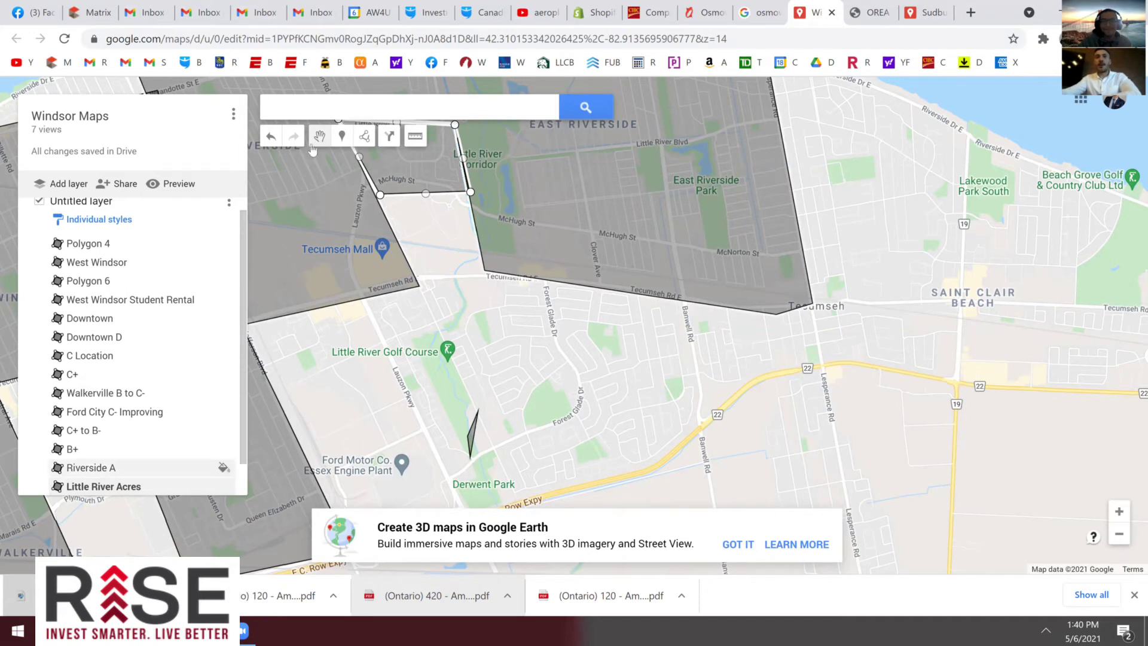
Draw a Forest Glade polygon down Lauzon Pkwy to E C Row Expy, east to Banwell Rd, north to Tecumseh Rd E and back
click(364, 136)
scroll(449, 340, down, 1)
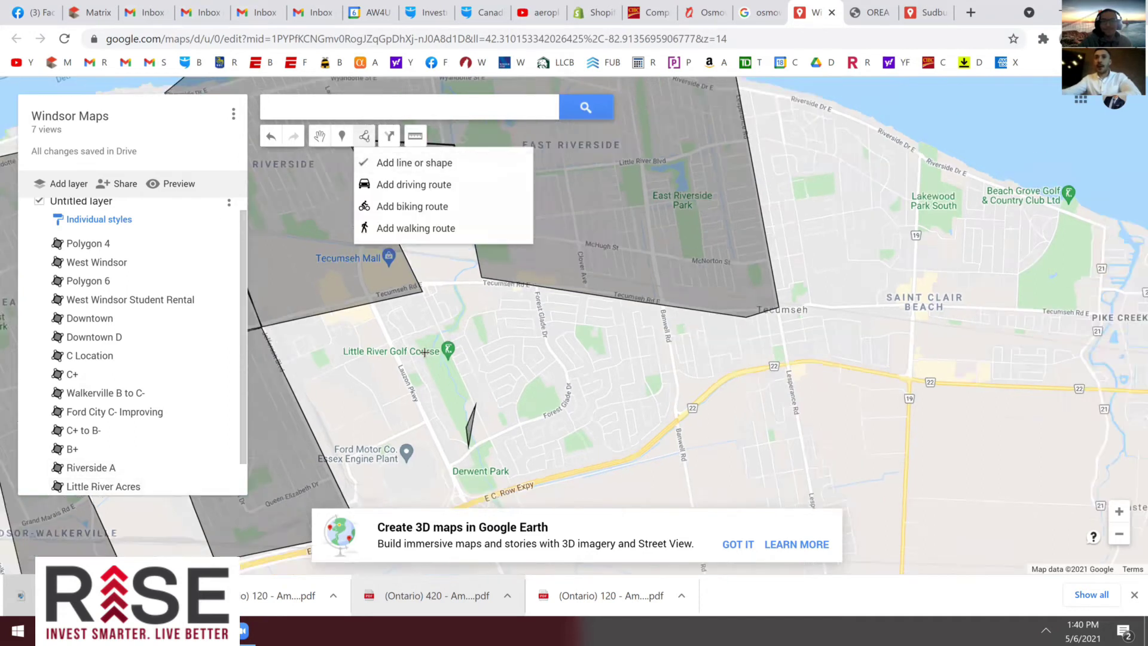
click(408, 318)
click(450, 435)
click(576, 388)
click(570, 303)
click(409, 318)
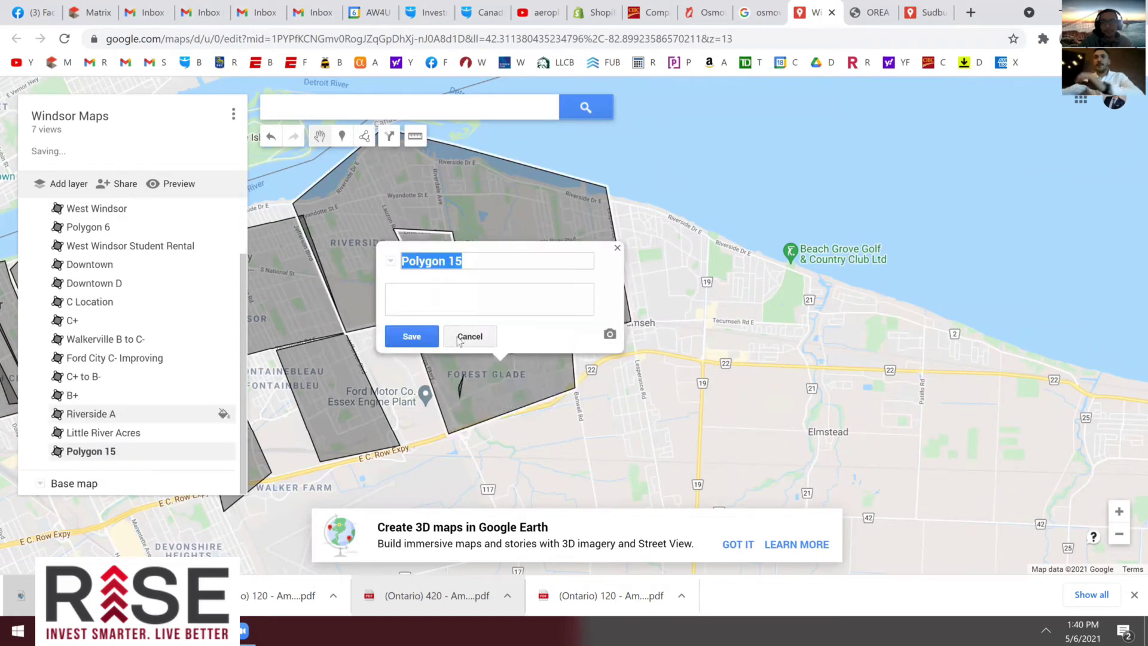
Name the Forest Glade polygon "A- to B+", save it without a description, and pull its north edge to the Riverside polygon's corner on Tecumseh Rd E
text(A- to B+)
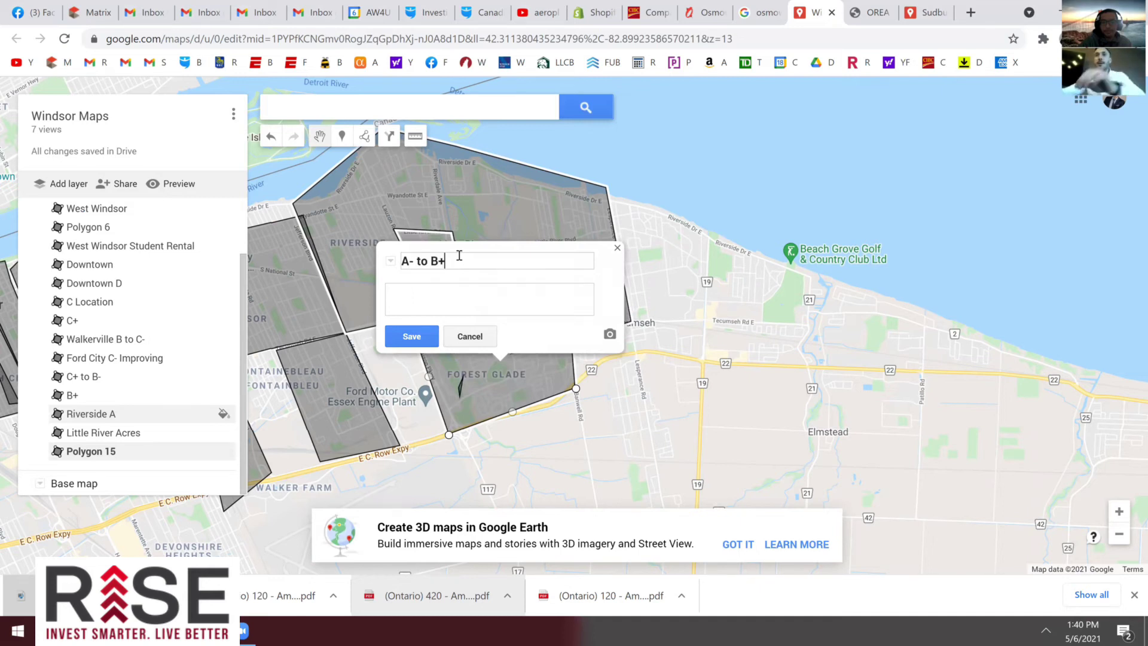
click(412, 336)
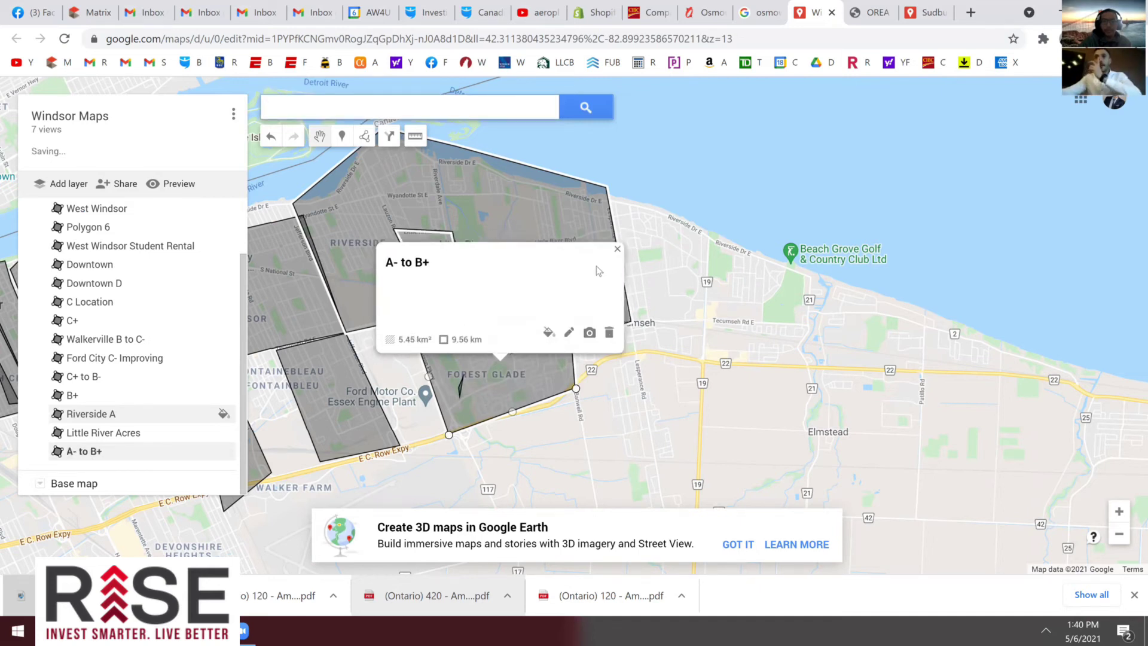
click(524, 391)
scroll(524, 392, up, 1)
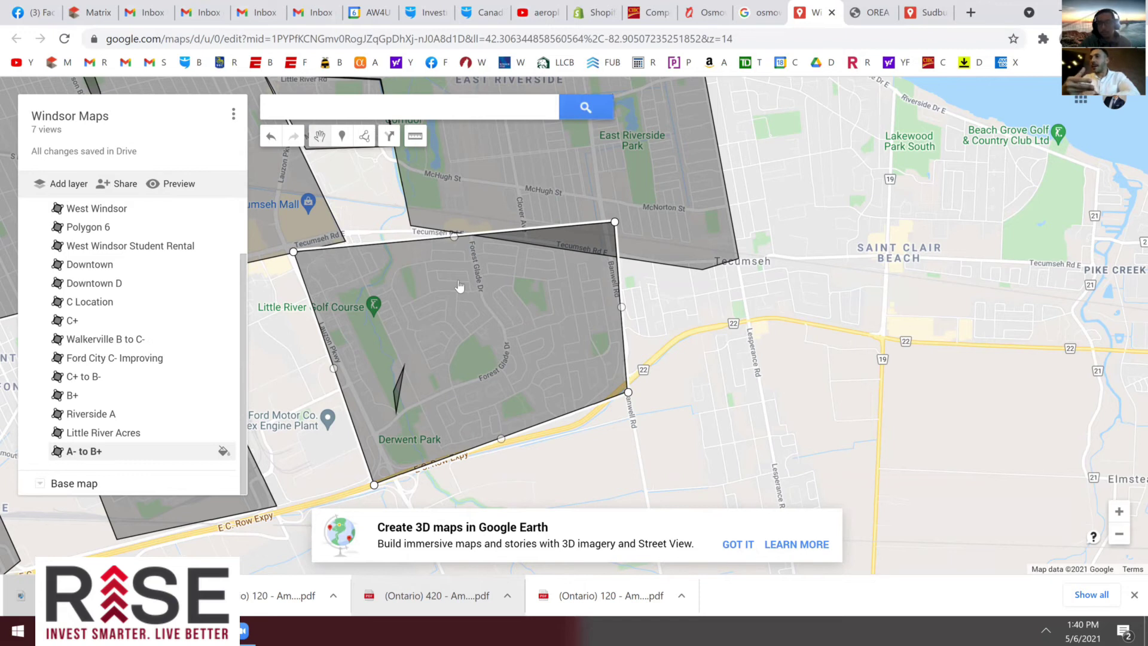
drag(452, 237, 411, 227)
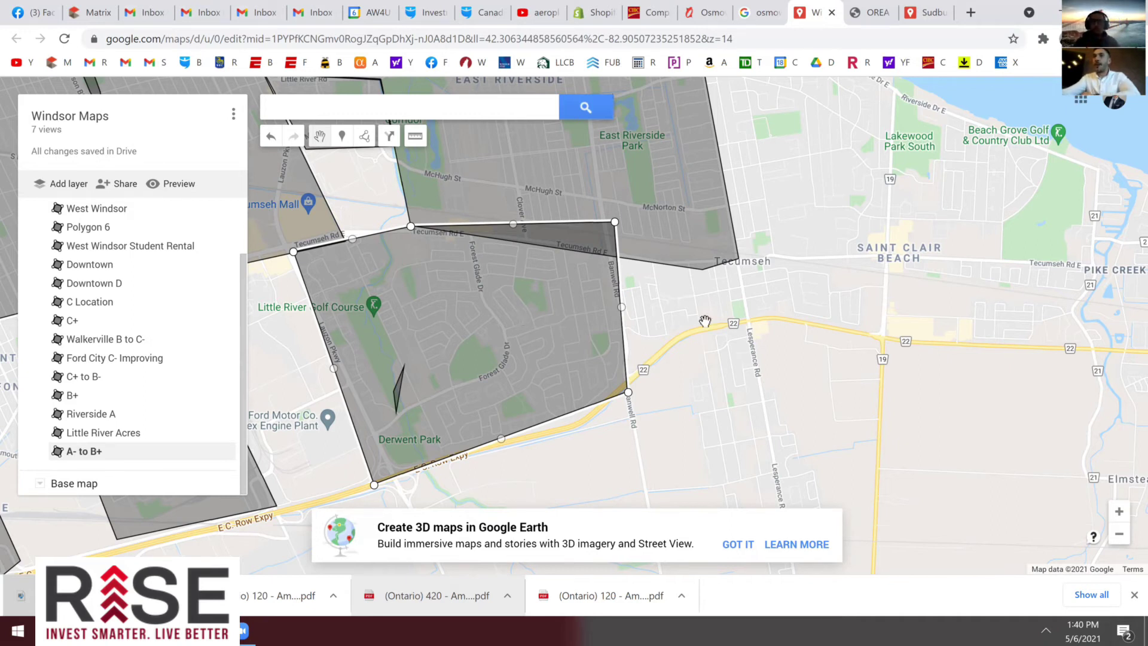
Draw a polygon over Tecumseh and Saint Clair Beach, from Riverside A's east edge along highway 22 to beyond Pike Creek, closing north of the shoreline
scroll(752, 319, down, 1)
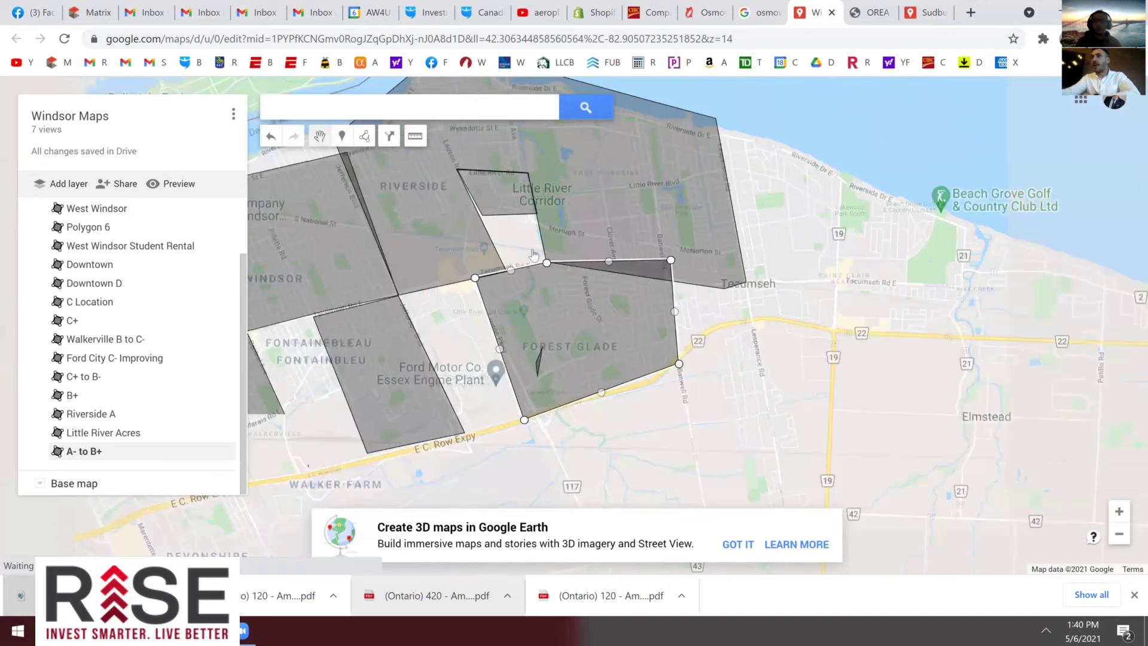
scroll(626, 267, down, 1)
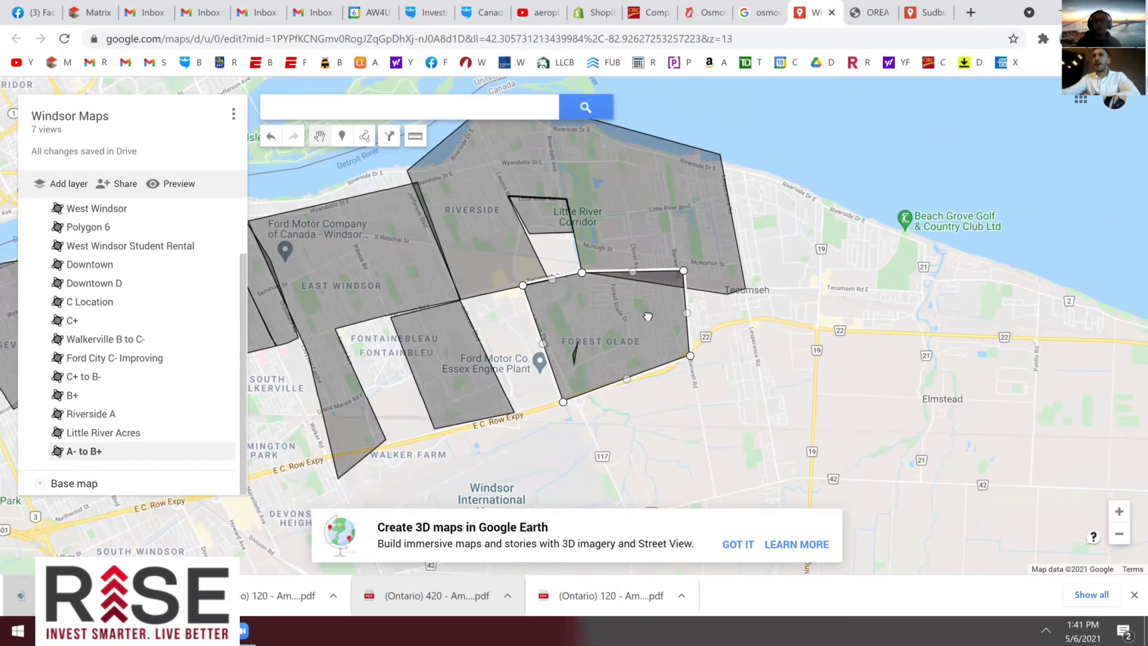
drag(698, 294, 635, 291)
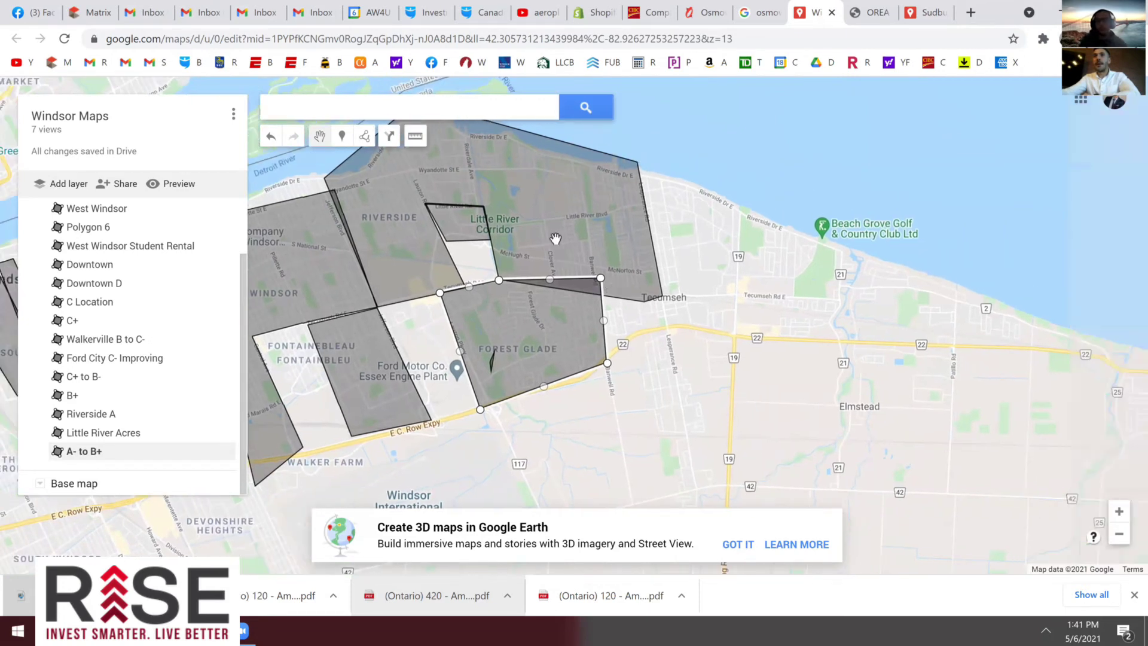
scroll(555, 239, up, 1)
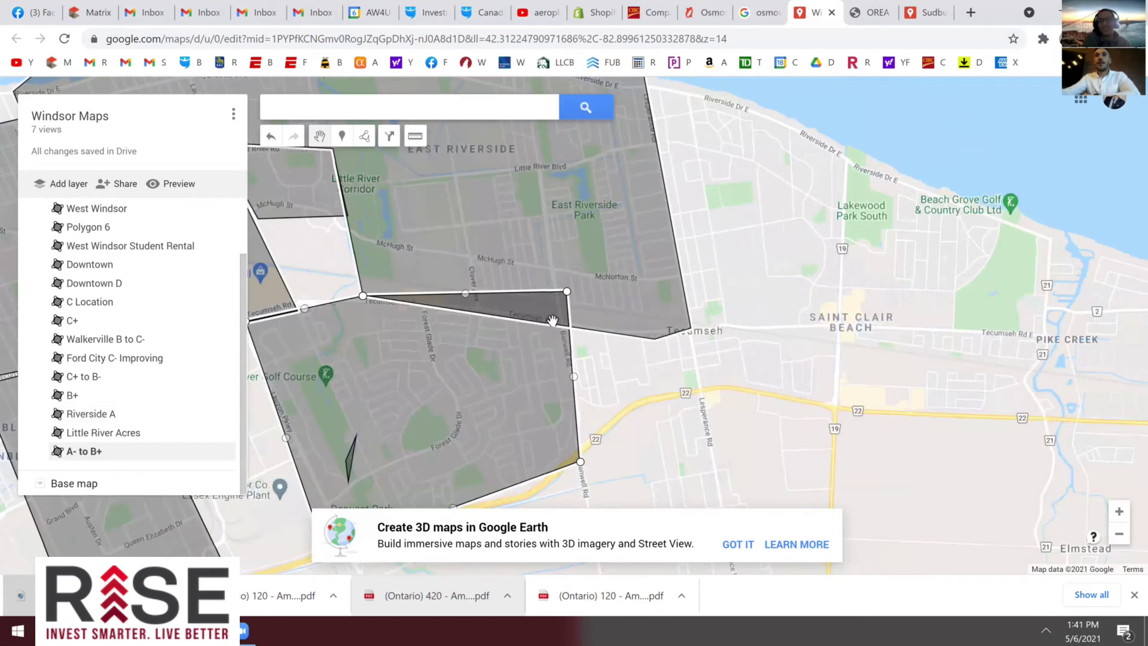
drag(551, 321, 541, 318)
scroll(455, 244, right, 5)
scroll(455, 243, up, 1)
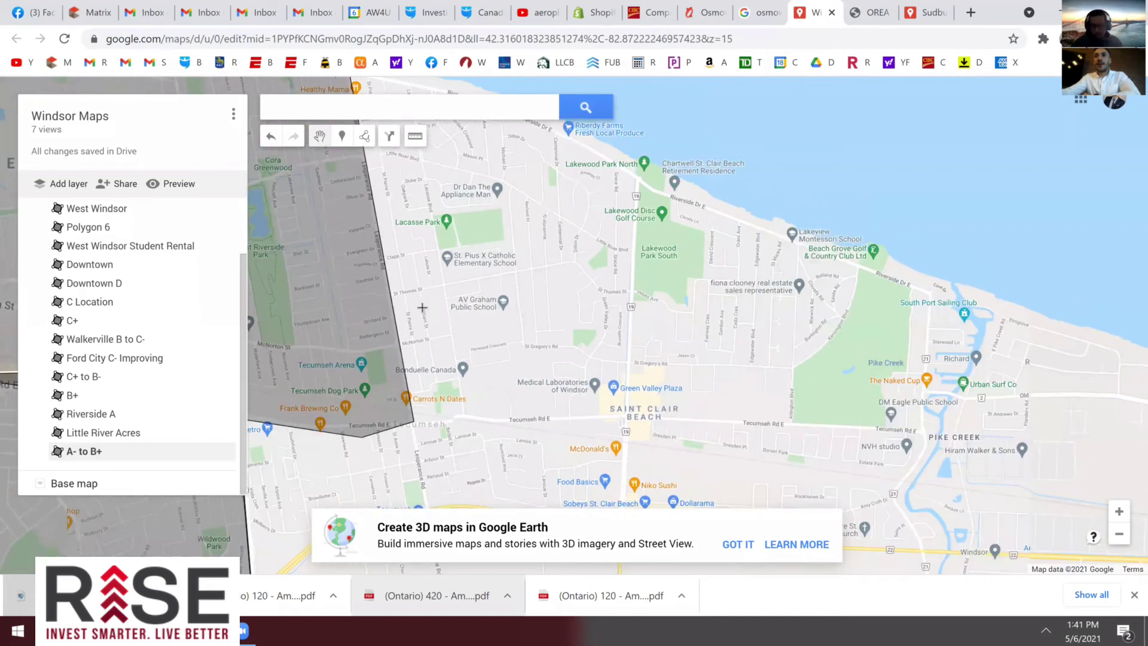
scroll(482, 331, up, 1)
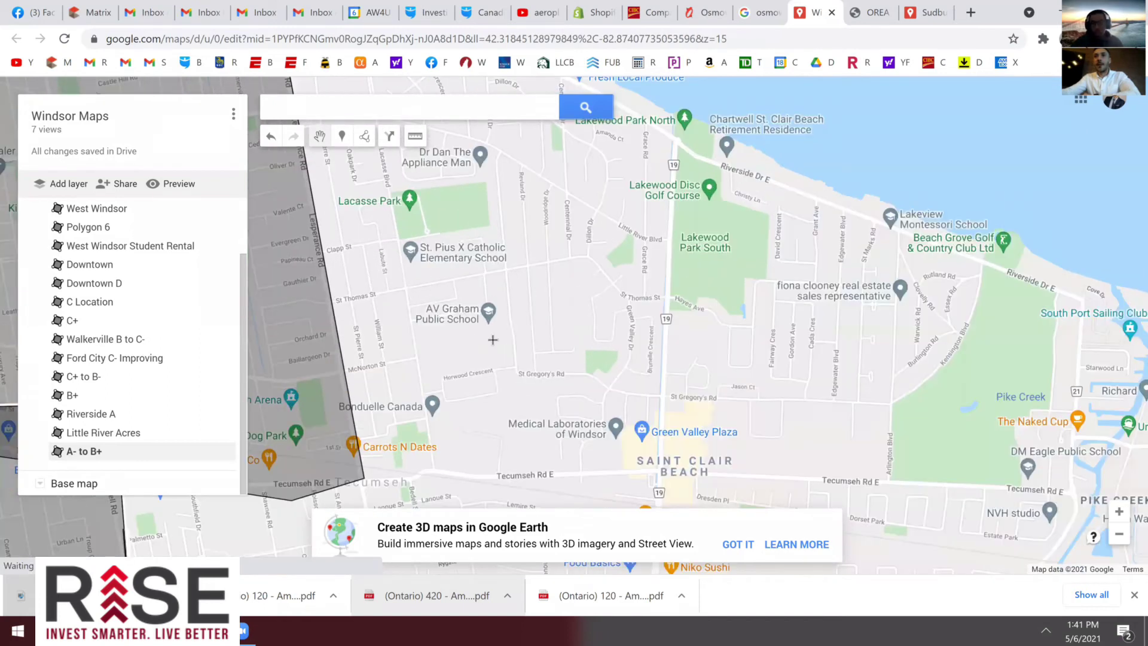
scroll(492, 339, down, 2)
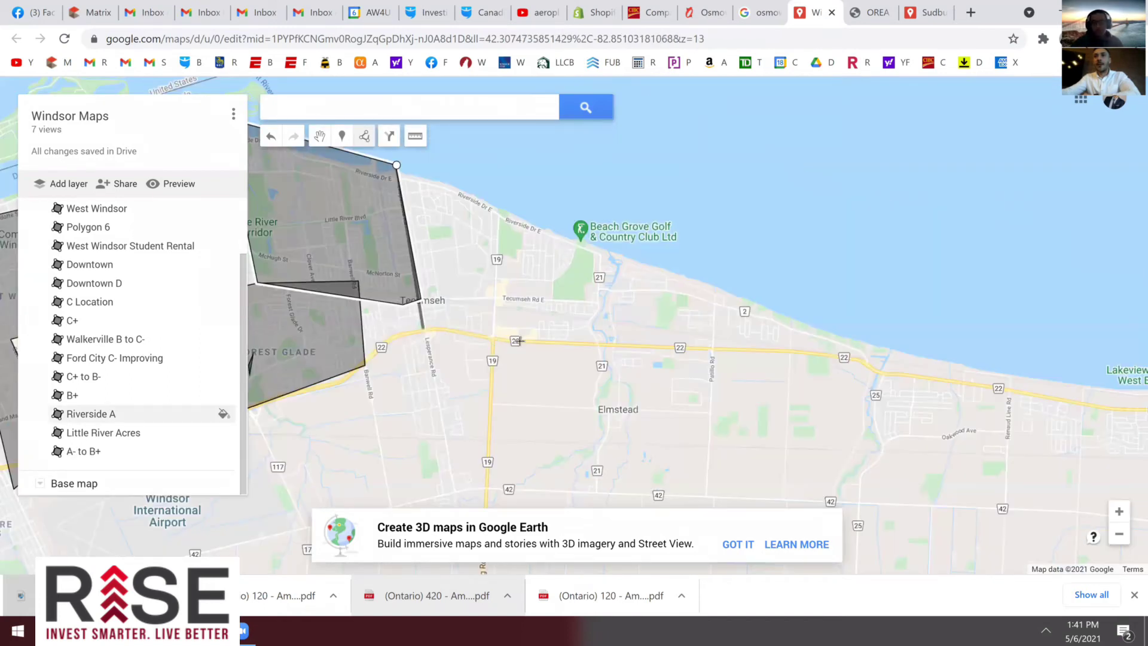
click(710, 350)
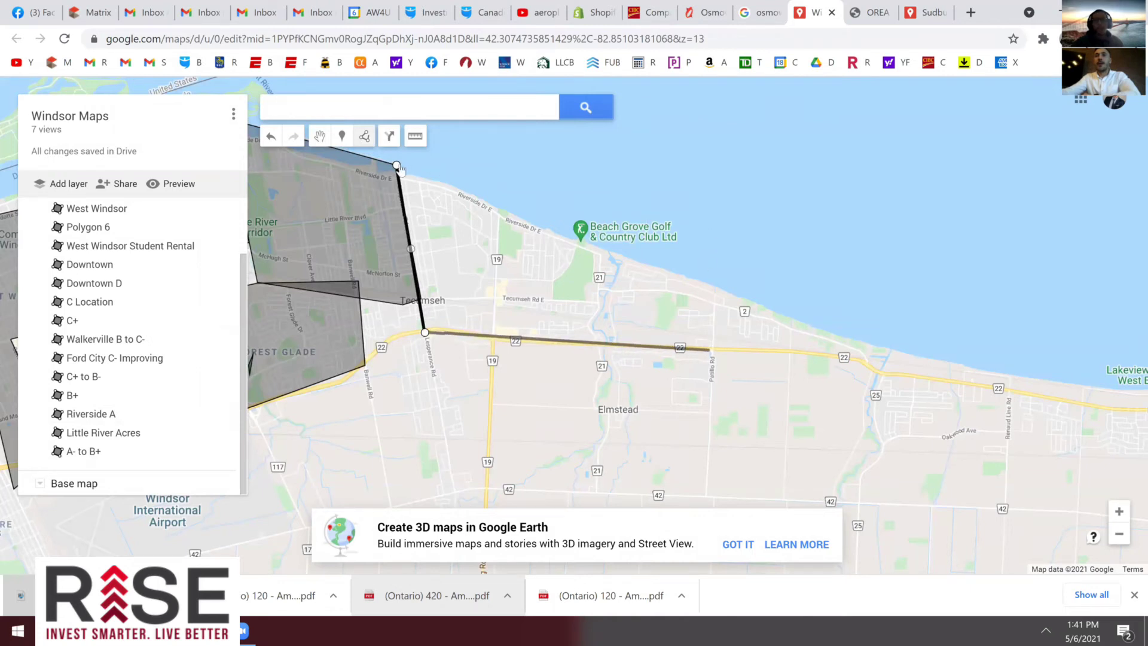
double_click(703, 233)
Name the Tecumseh and Saint Clair Beach polygon "A Location" and save it without a description
text(A Location)
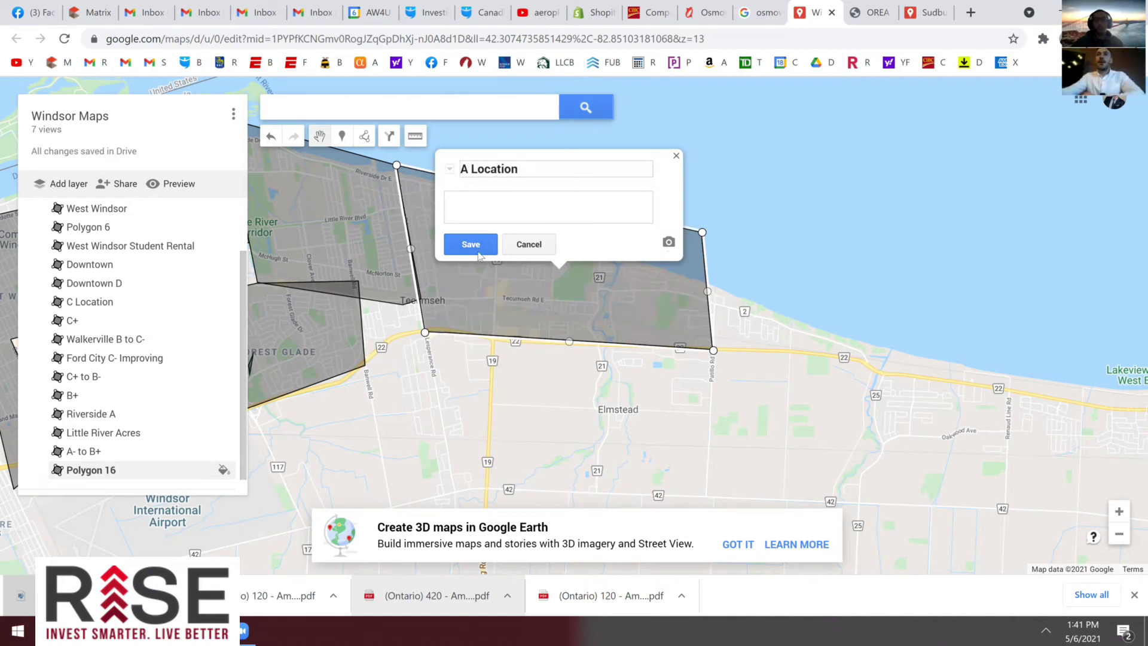
click(478, 253)
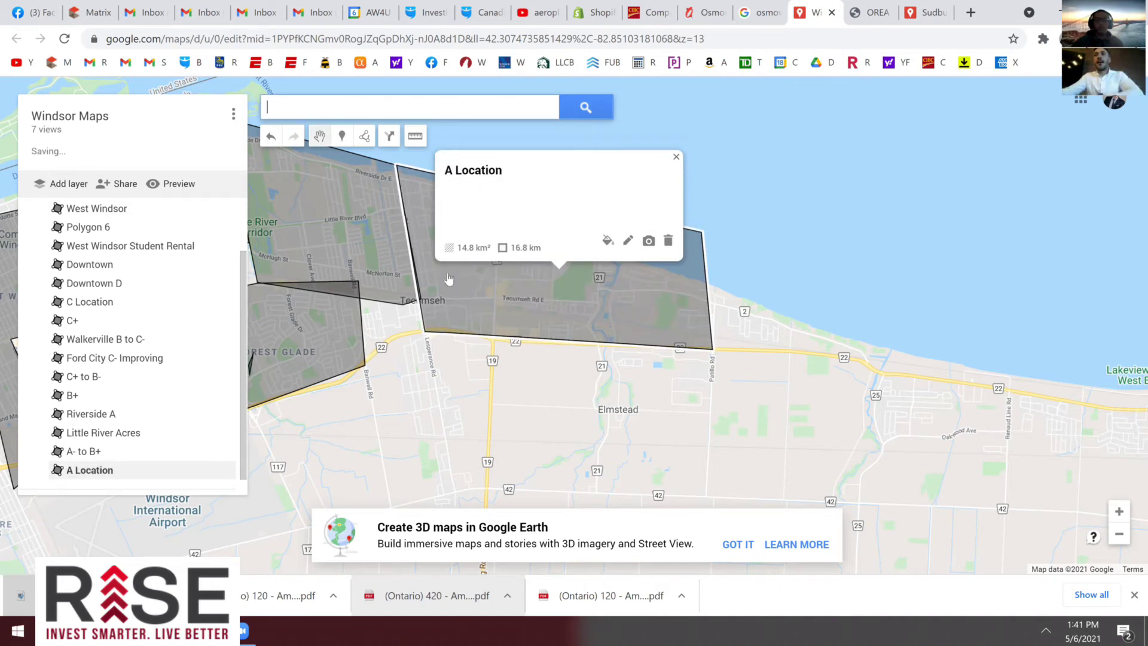
click(676, 156)
Examine the streets around Lacasse Park, Saint Clair Beach and Pike Creek, and the areas south and west of the A Location polygon
scroll(433, 206, up, 1)
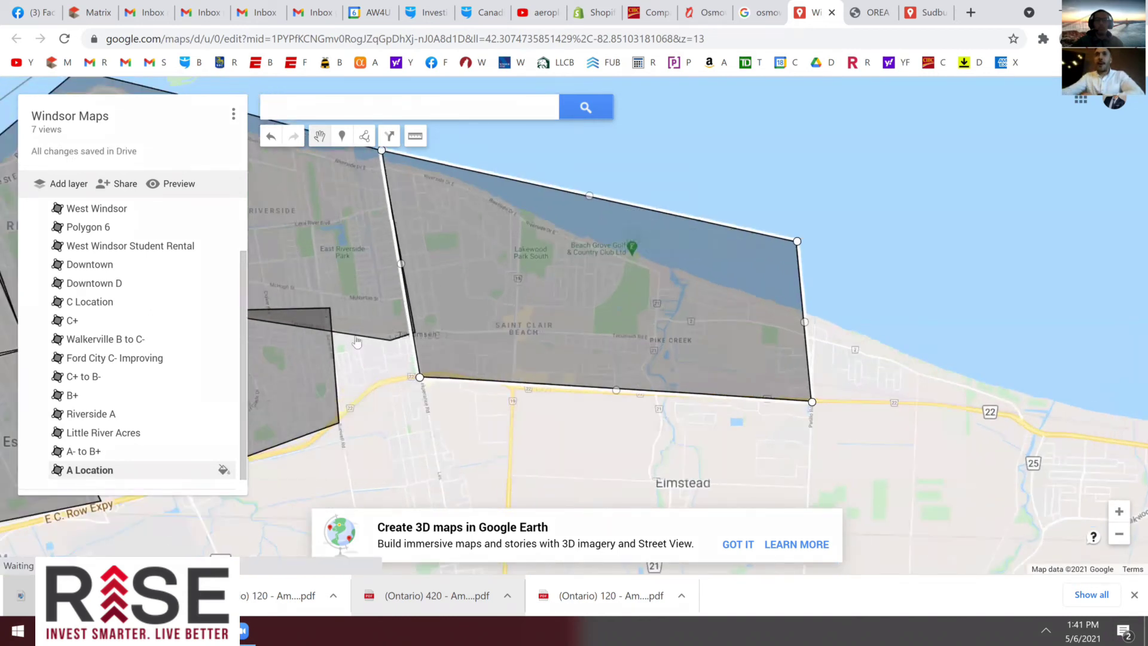
scroll(357, 343, up, 1)
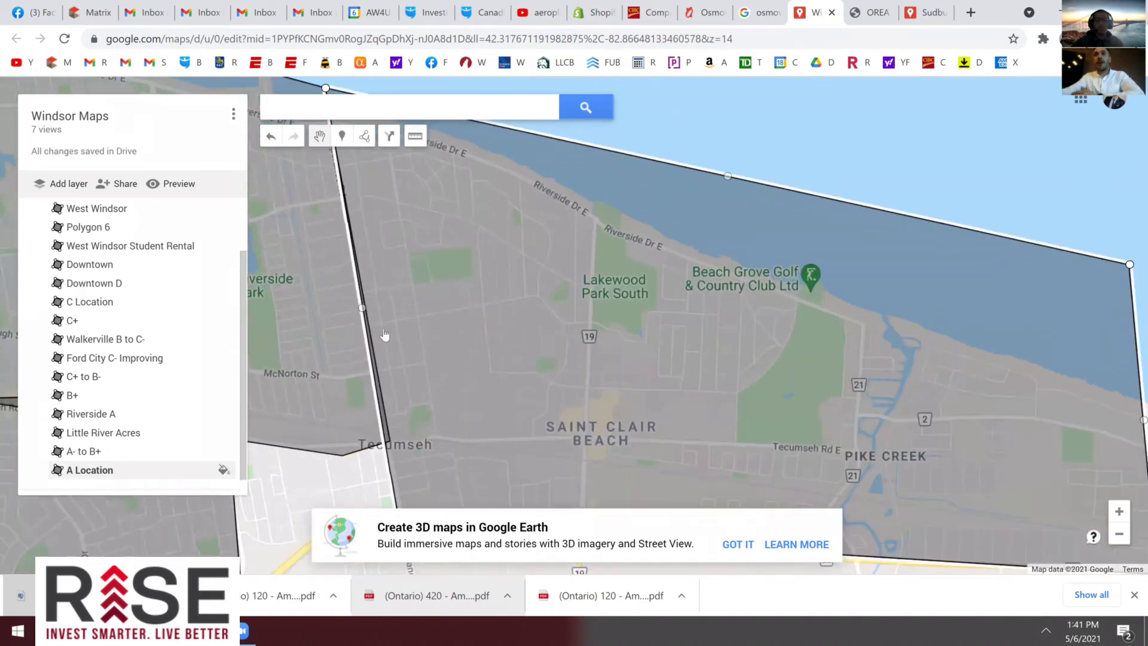
scroll(362, 290, up, 1)
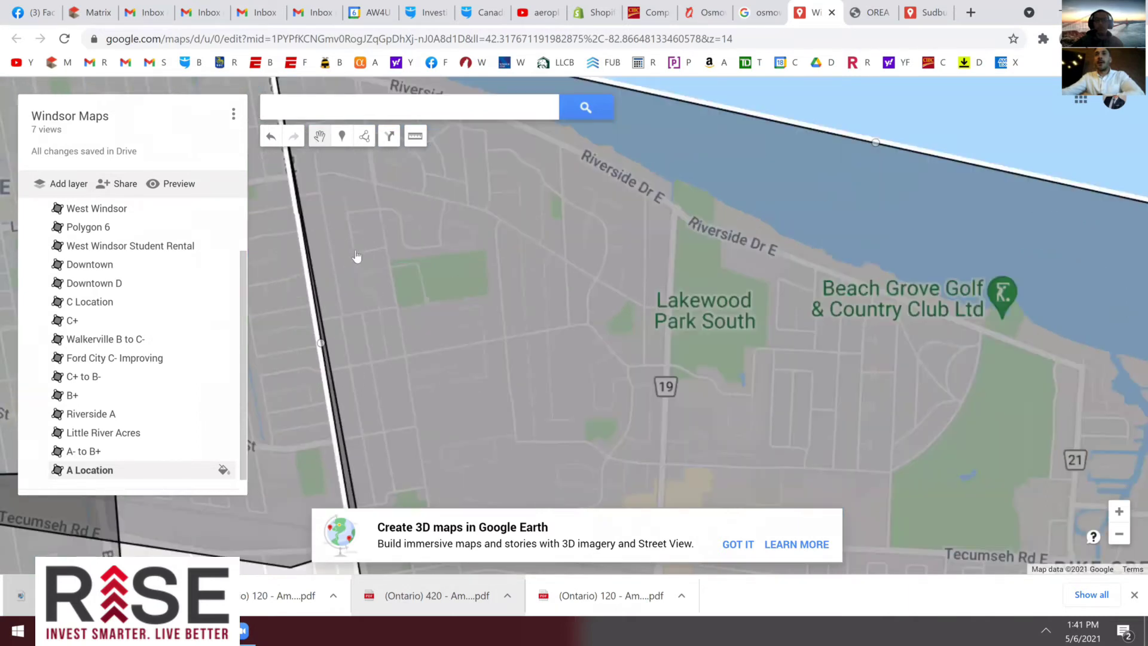
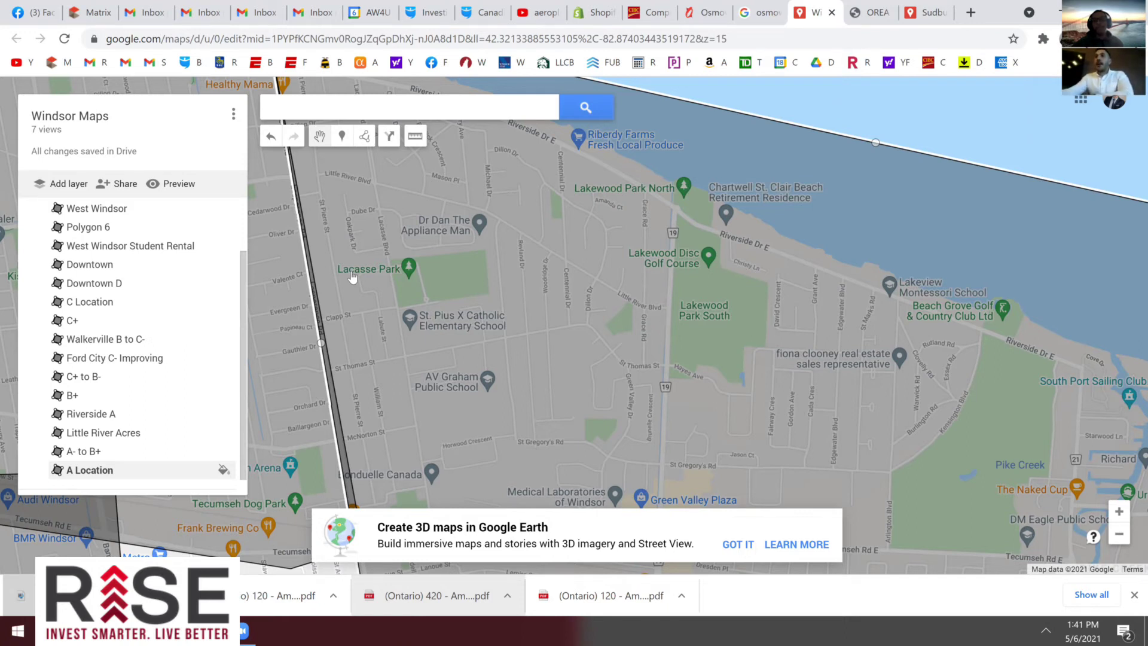
scroll(367, 281, down, 1)
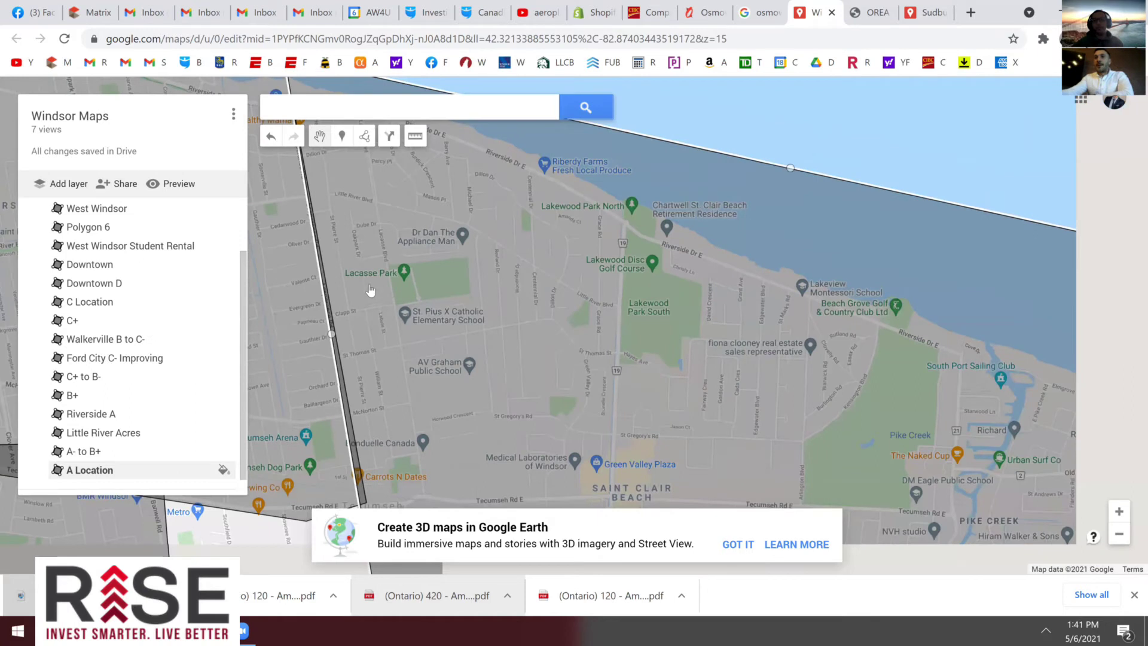
scroll(370, 333, down, 1)
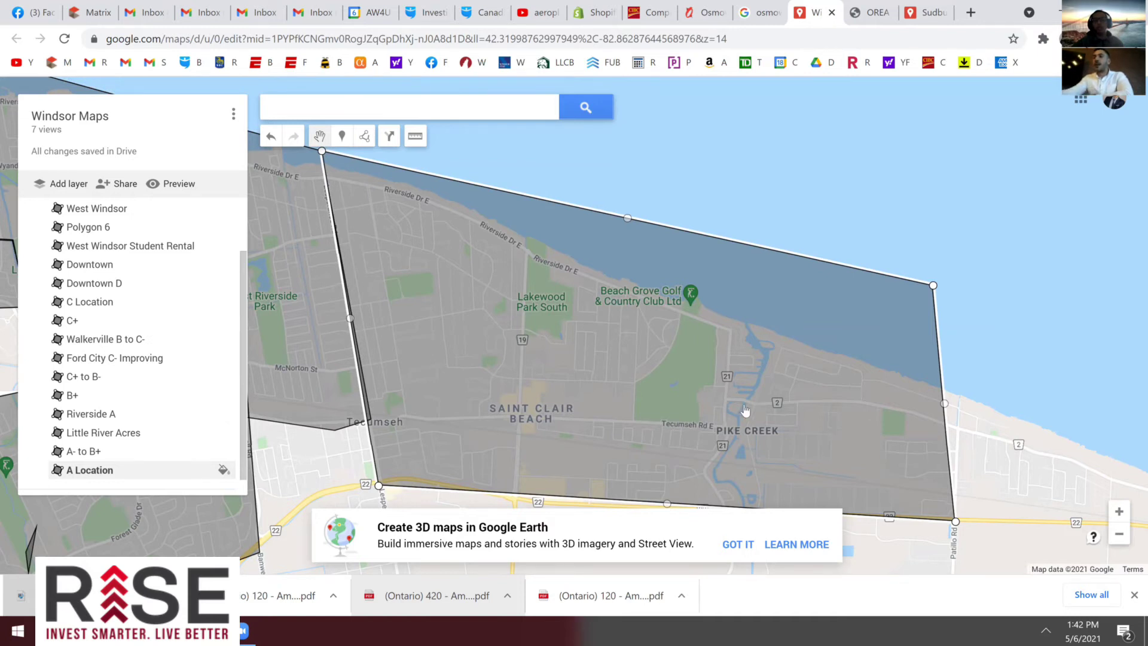
scroll(745, 410, down, 2)
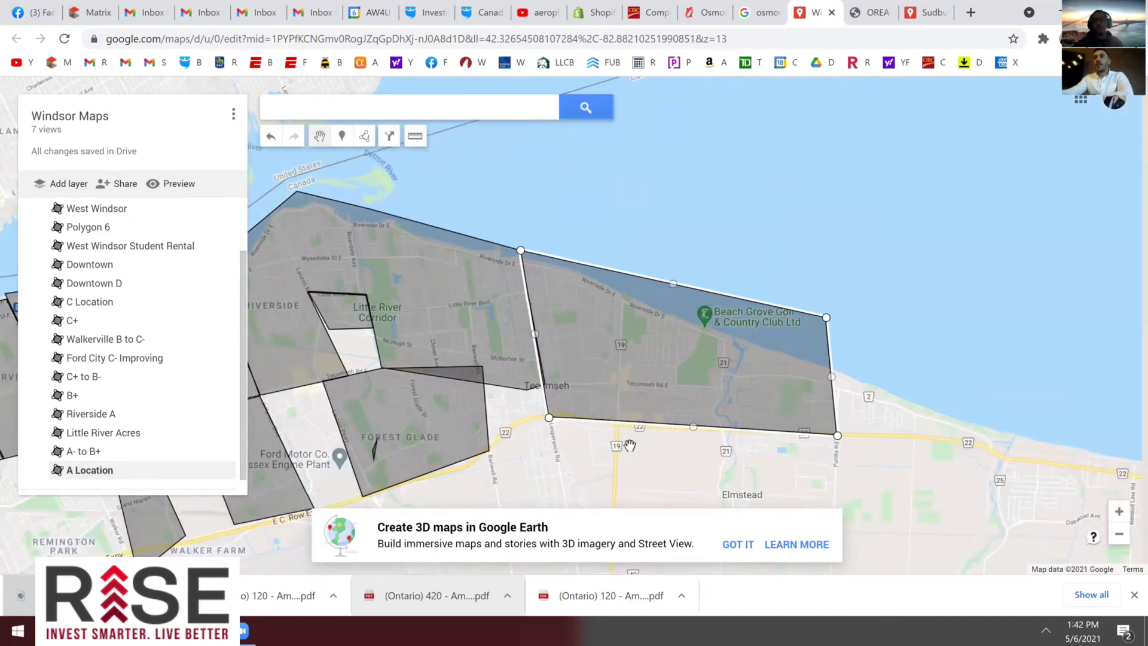
drag(642, 483, 630, 445)
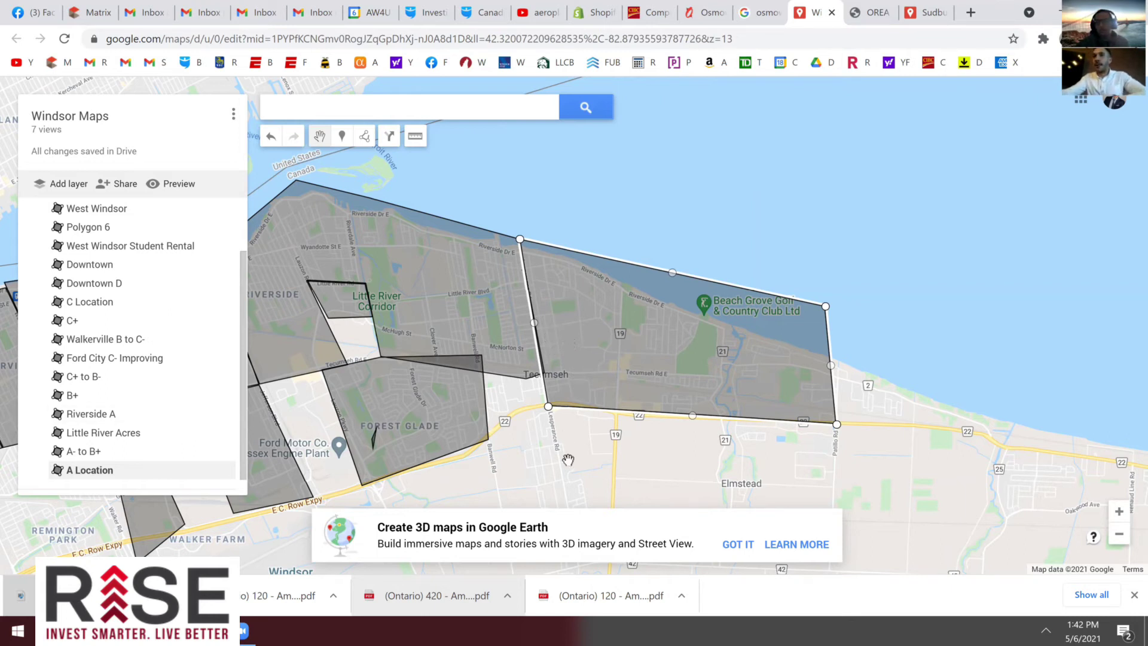
drag(565, 472, 572, 432)
drag(595, 359, 625, 321)
drag(590, 374, 594, 353)
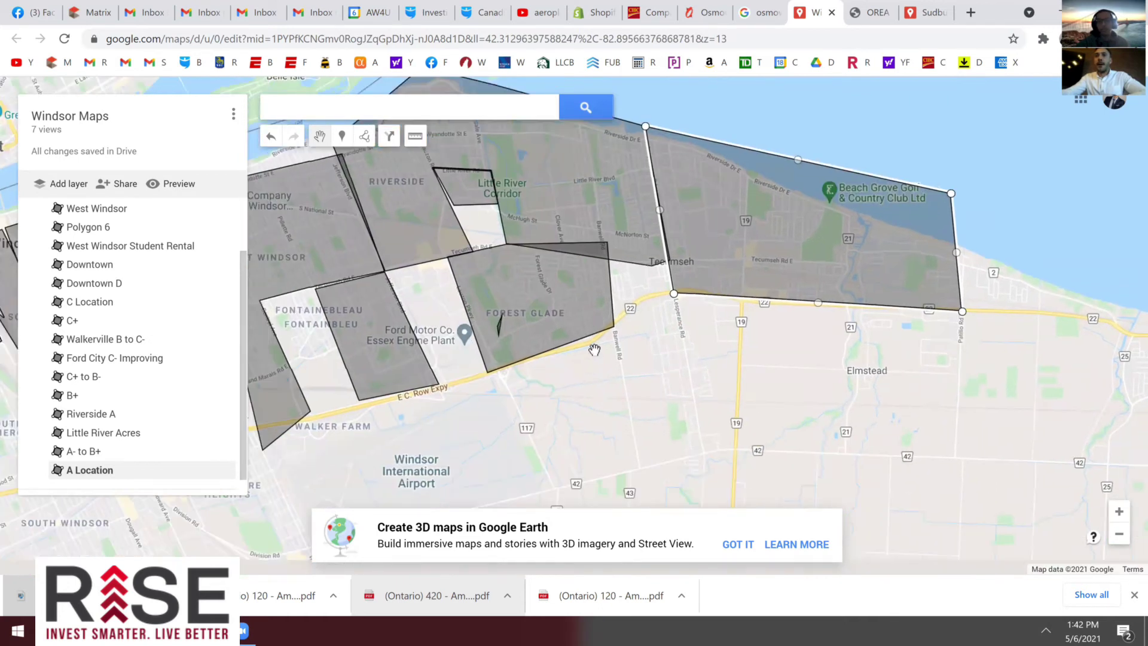
drag(426, 446, 430, 421)
drag(526, 413, 535, 329)
scroll(532, 332, down, 1)
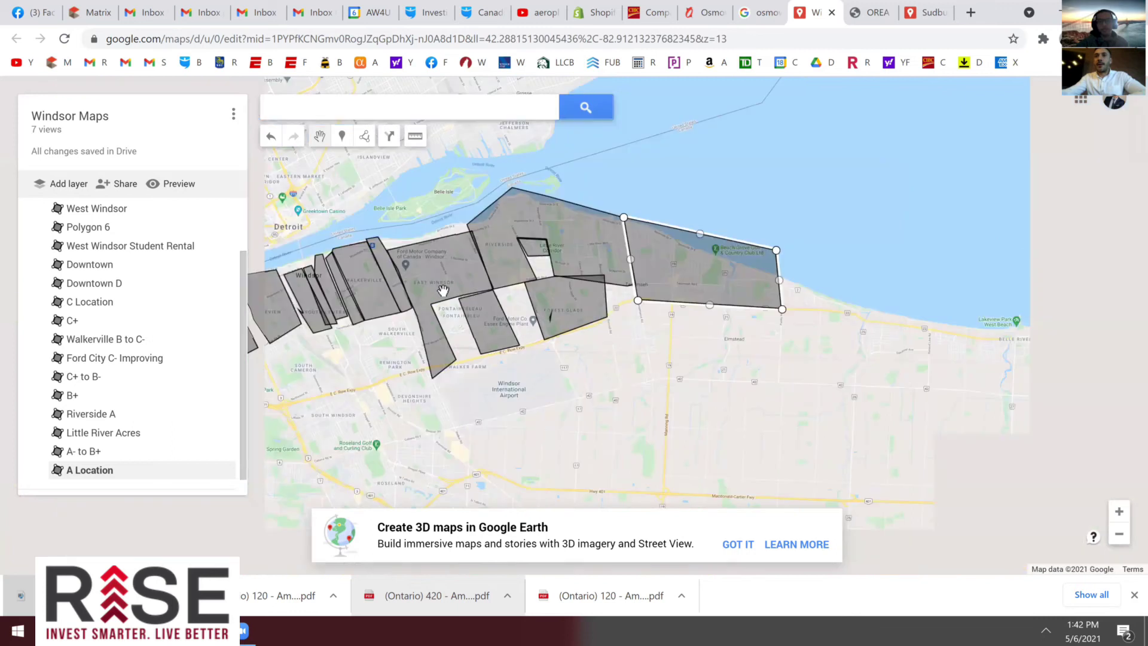
Draw a polygon over South Windsor and Roseland, from E C Row Expy down past Highway 401, east to Pelton and back to the expressway
drag(458, 330, 469, 281)
scroll(468, 281, up, 1)
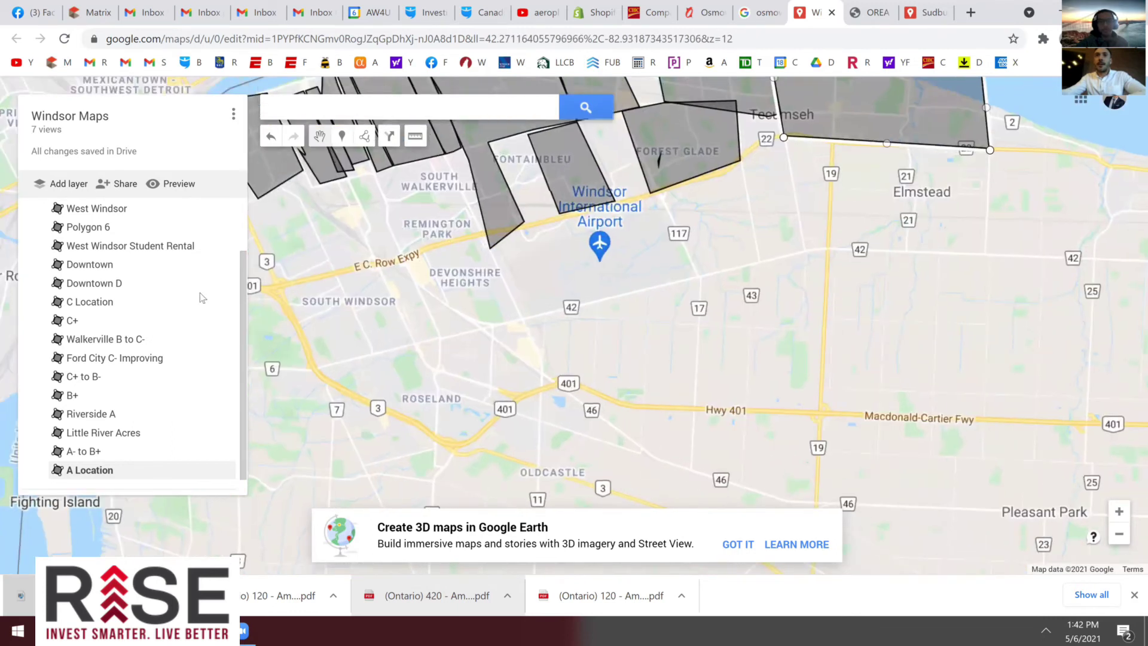
scroll(353, 162, down, 2)
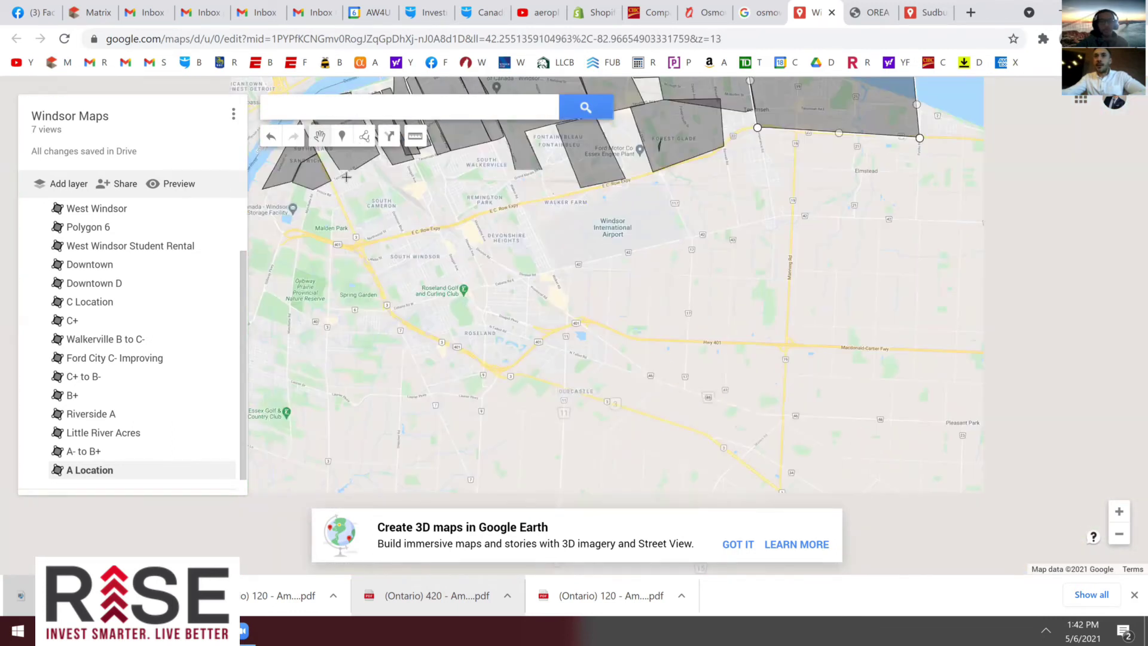
scroll(346, 286, up, 2)
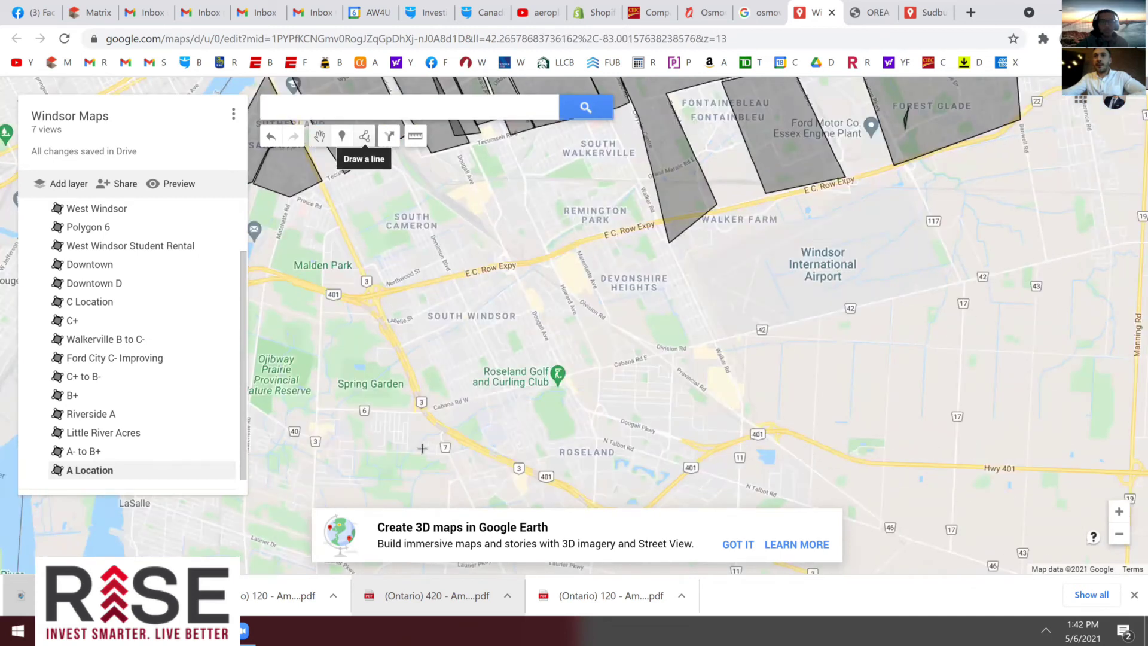
click(365, 136)
click(410, 162)
click(369, 289)
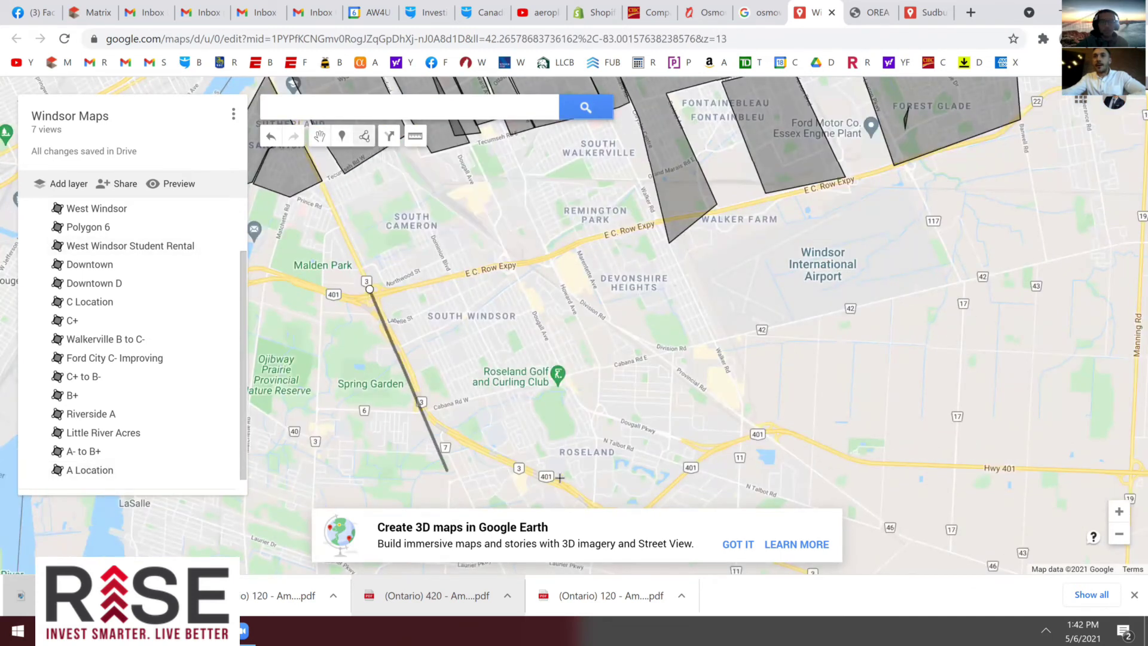
click(447, 471)
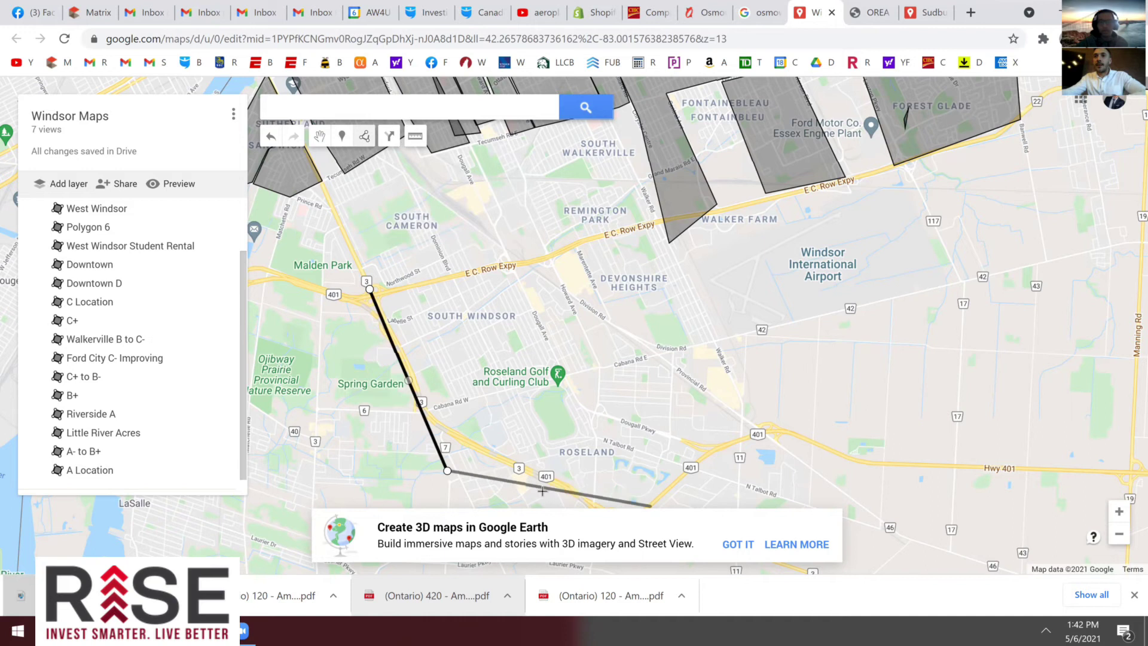
scroll(560, 502, down, 1)
click(562, 503)
click(626, 500)
click(656, 461)
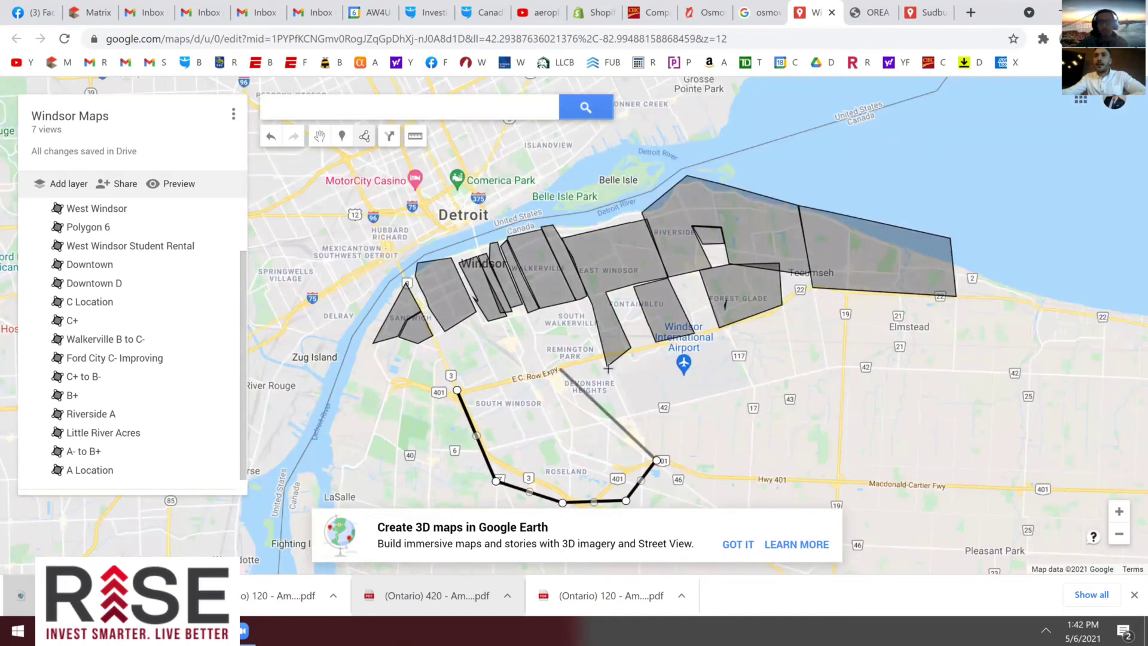
click(457, 390)
Name the new polygon "South Windsor $500K +" and save it without a description
text(S)
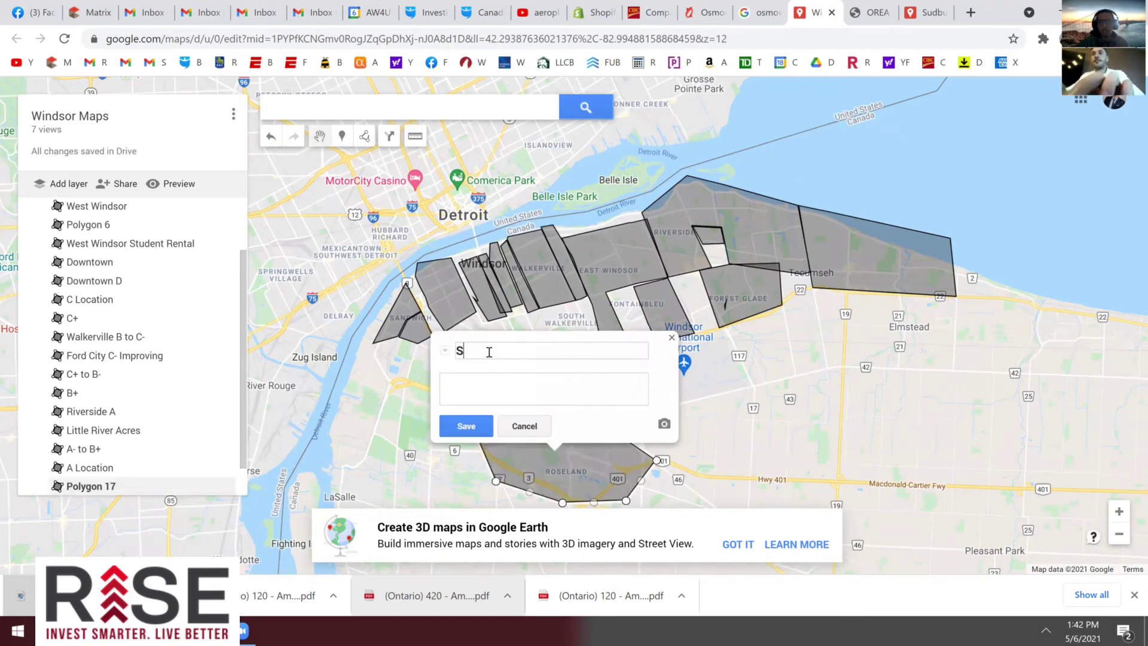
text(outh Windsor)
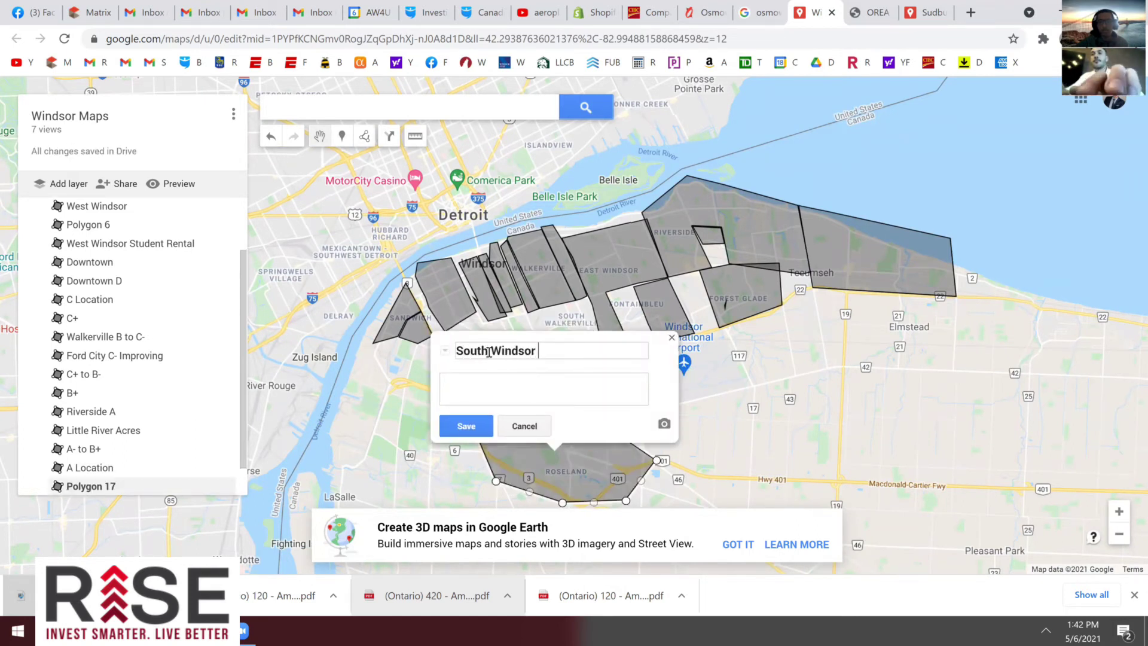
text( $500)
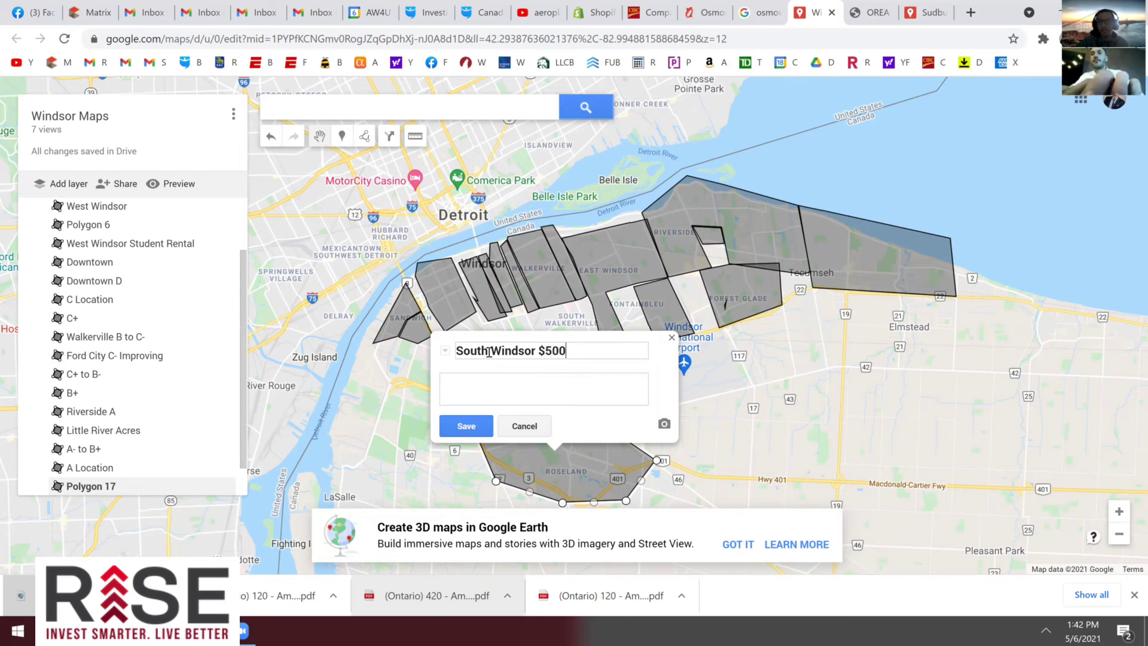
text(K +)
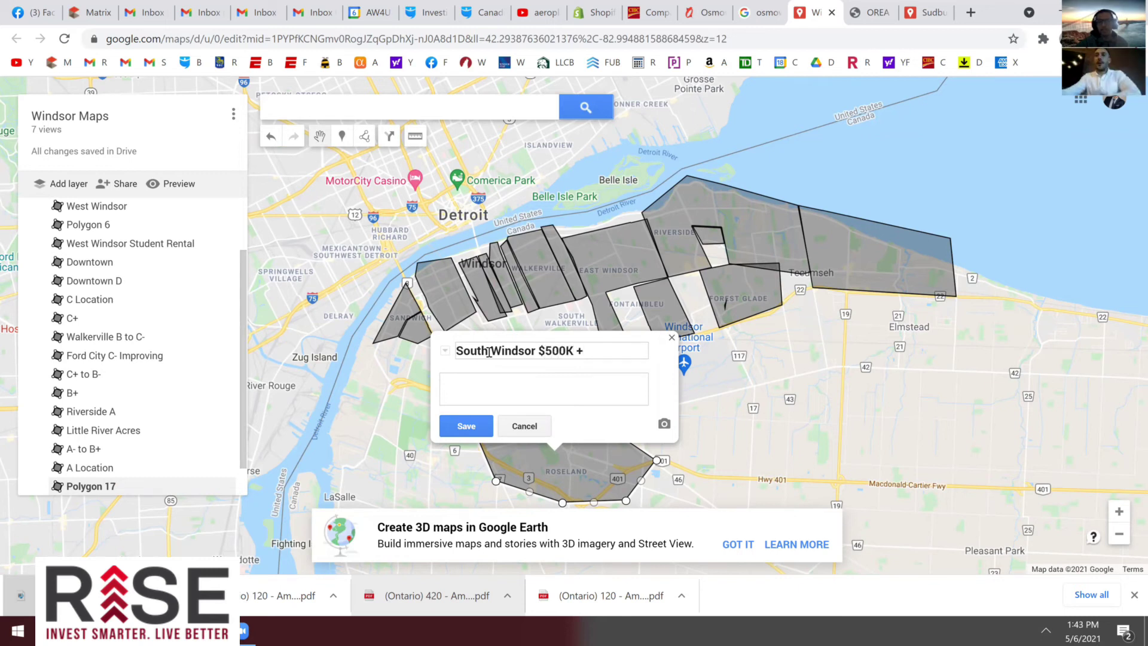
click(473, 426)
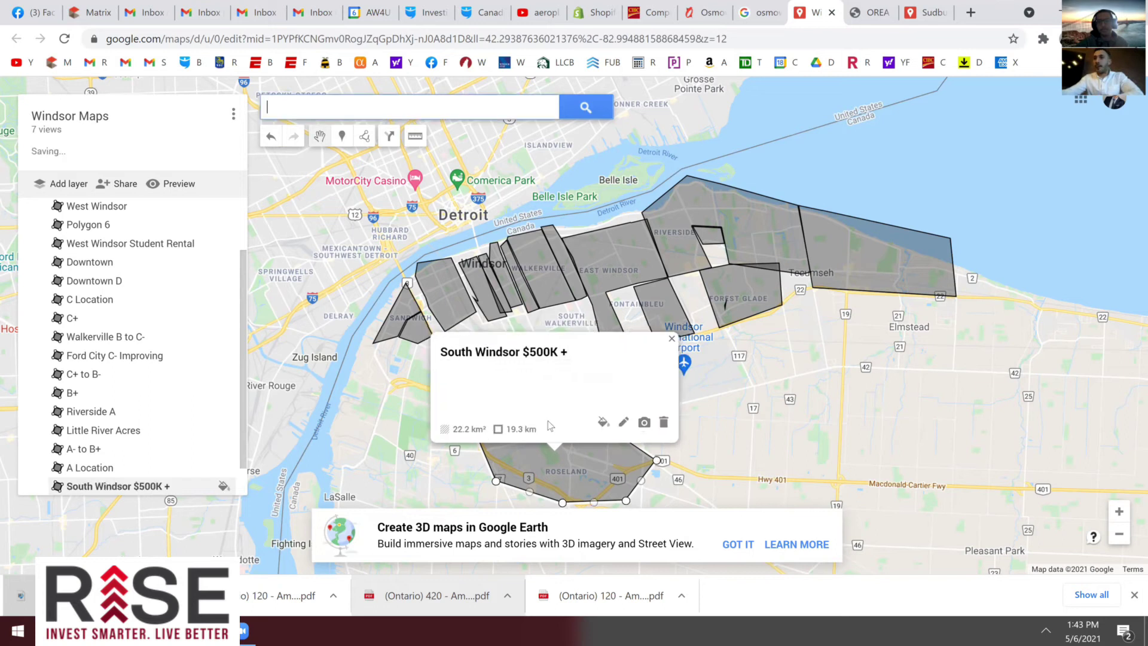
click(671, 339)
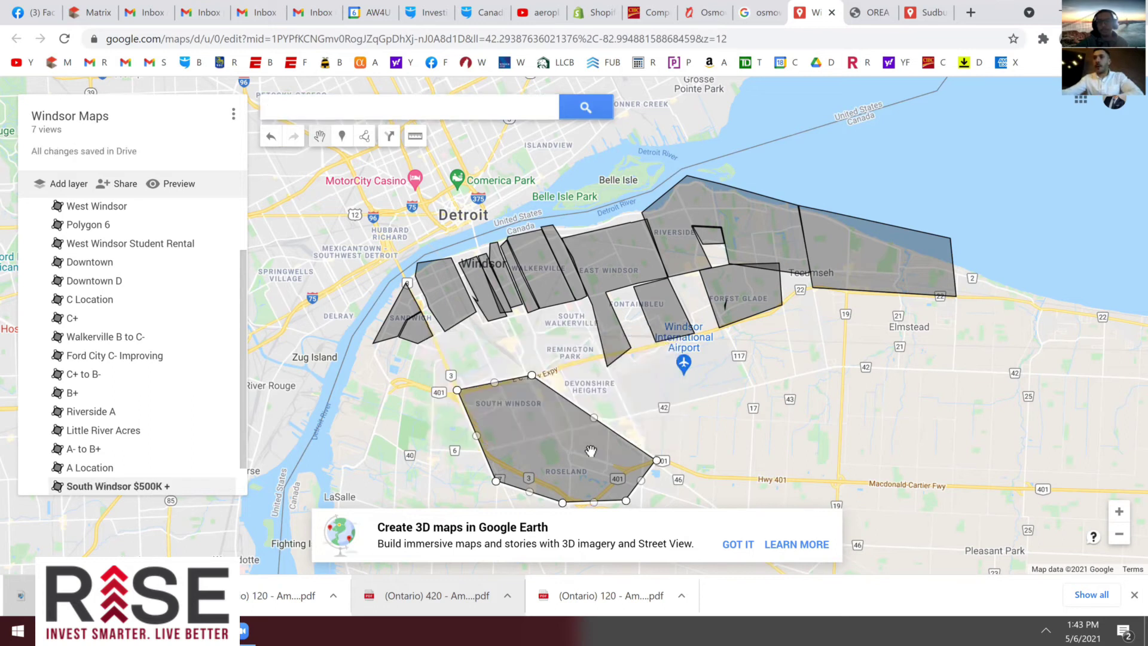
Pull the South Windsor polygon's southwest edge outward past Oliver to Concession Rd 6
scroll(469, 455, up, 1)
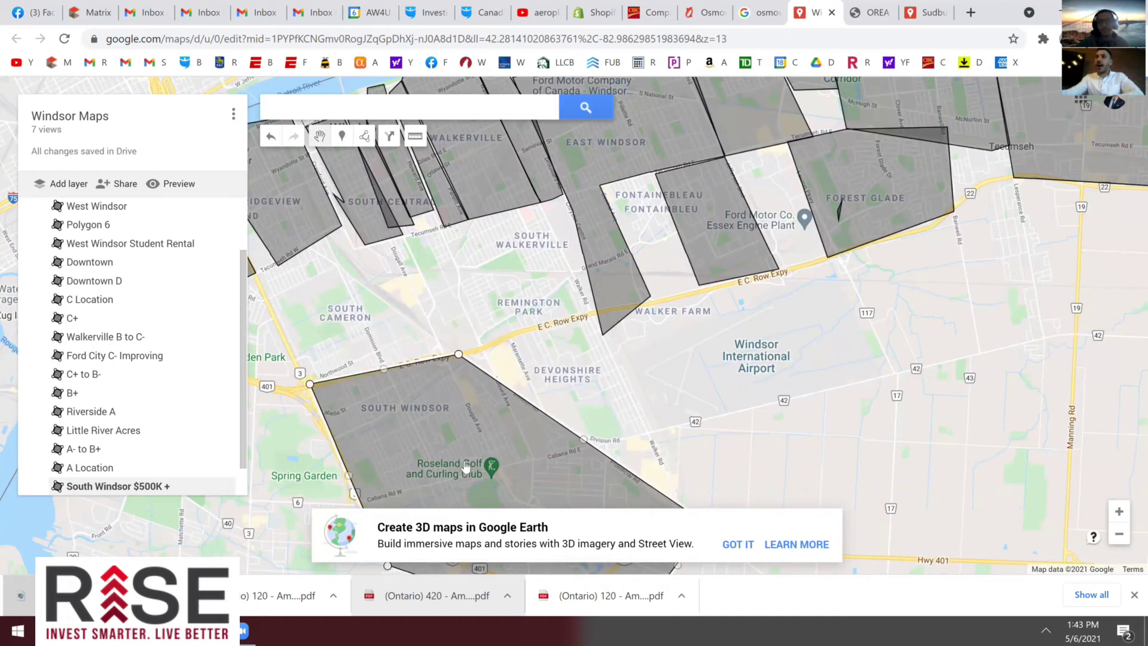
drag(701, 410, 716, 357)
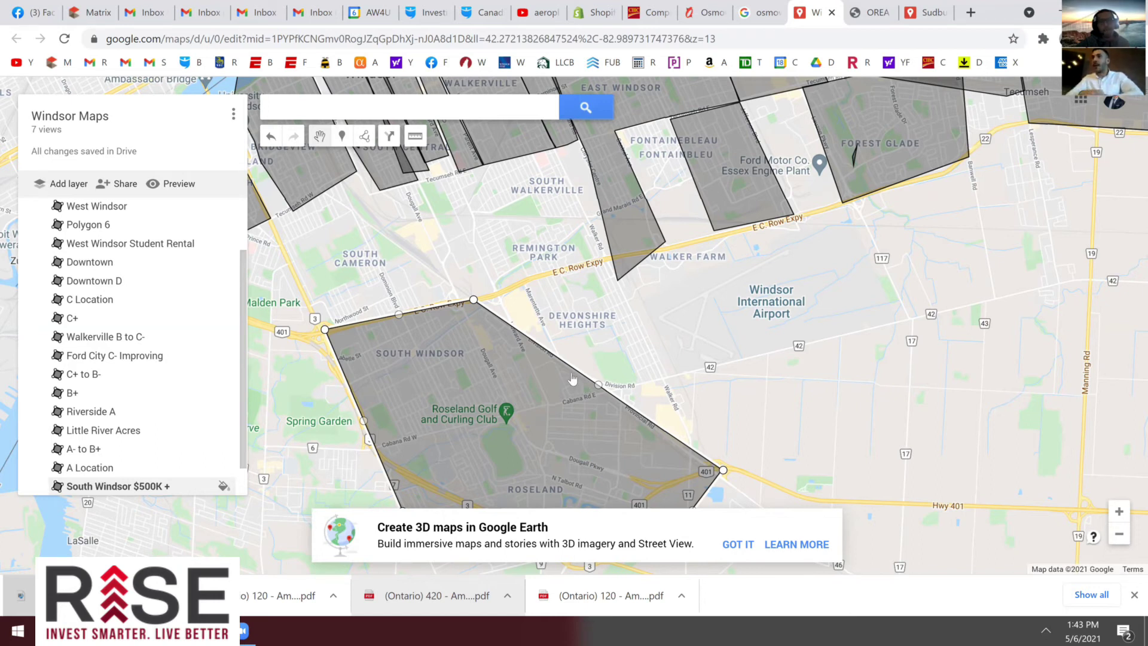
drag(726, 281, 727, 280)
drag(531, 475, 566, 406)
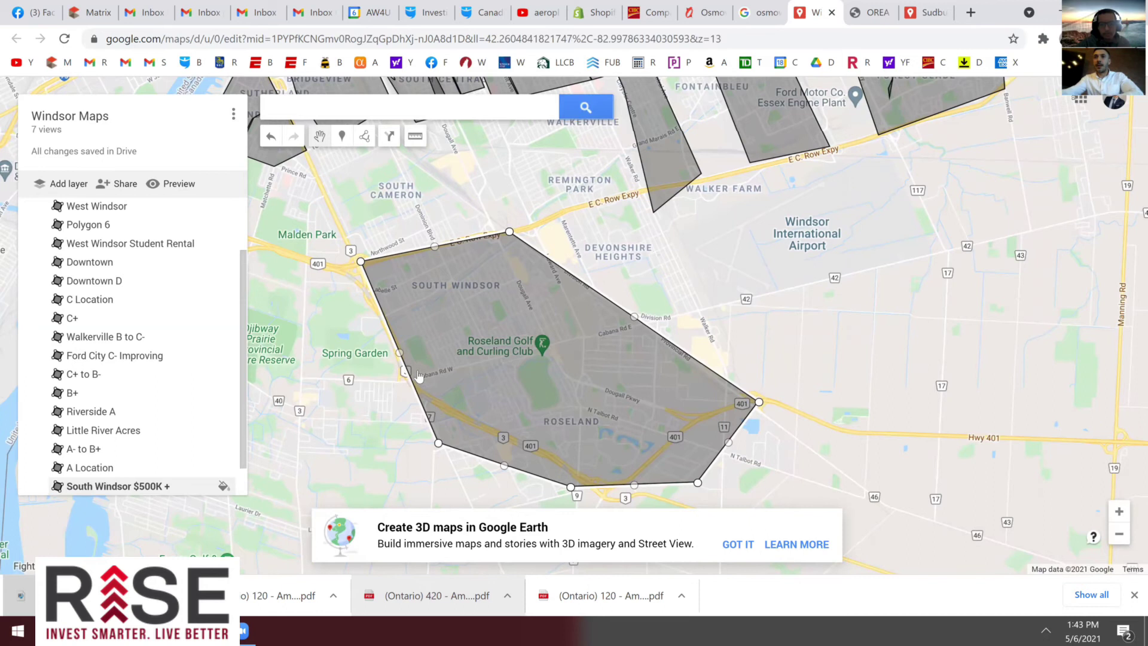
scroll(553, 413, up, 2)
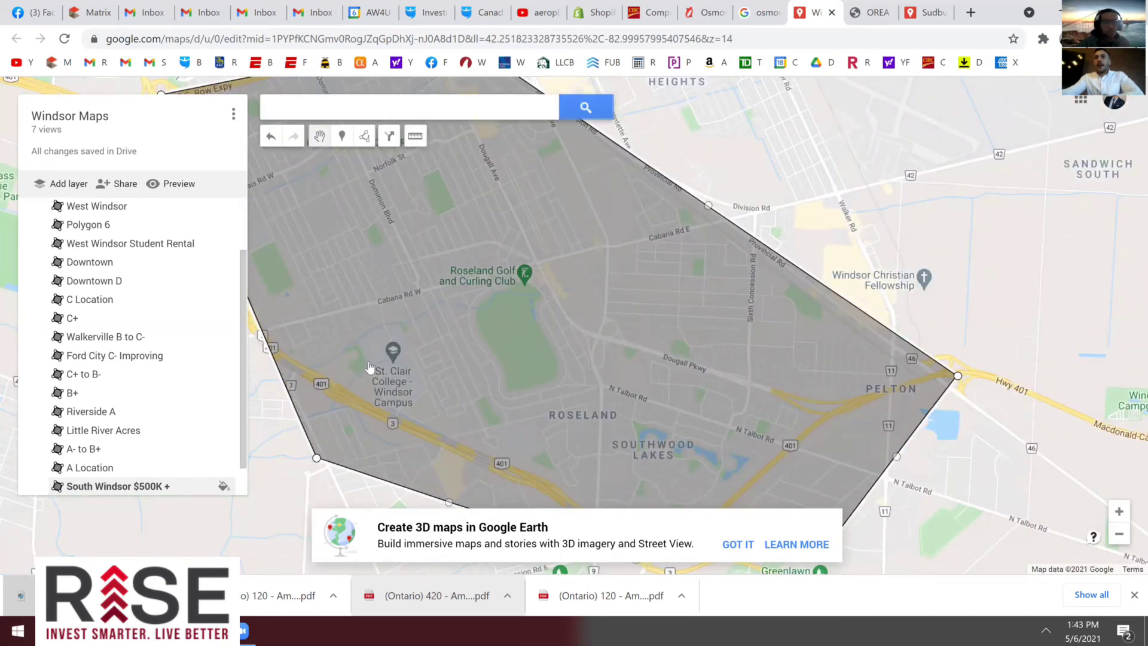
drag(423, 405, 435, 496)
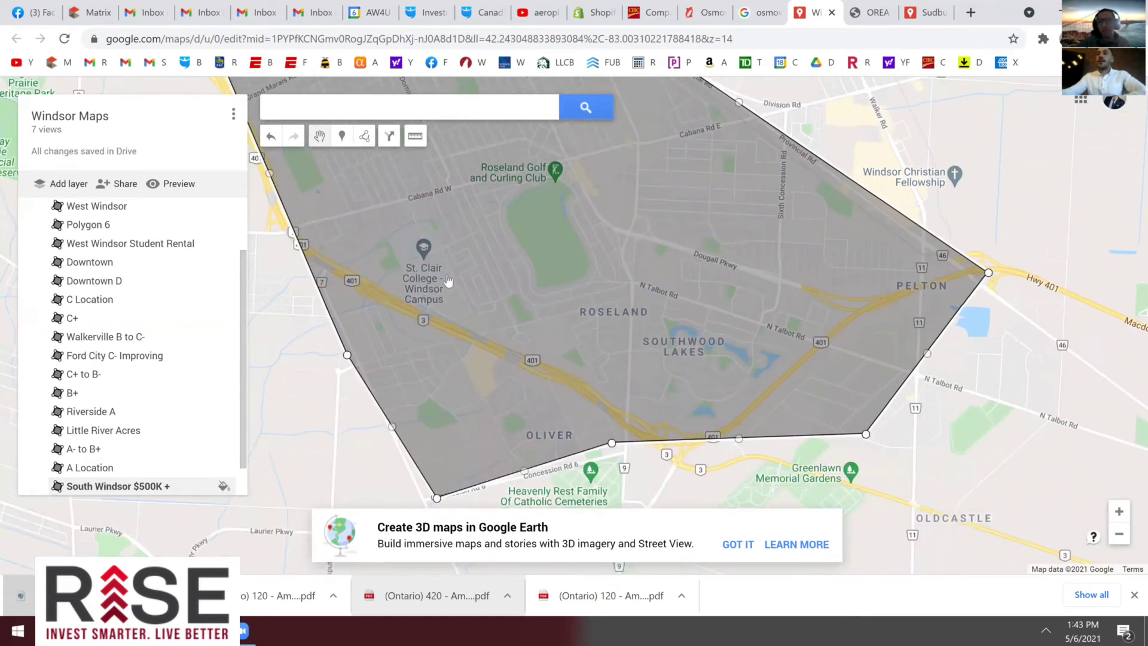
Examine the South Windsor polygon and its surroundings, from Malden Park and Sandwich to St. Clair College, Roseland and Southwood Lakes
scroll(412, 366, down, 1)
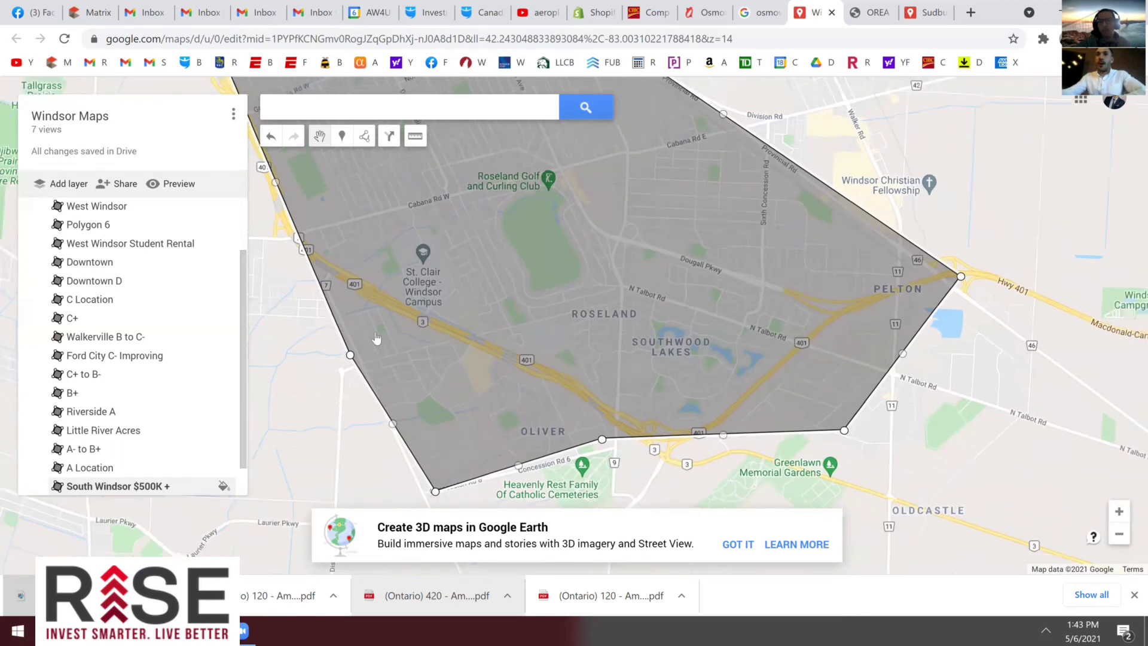
drag(399, 239, 412, 259)
key(Up)
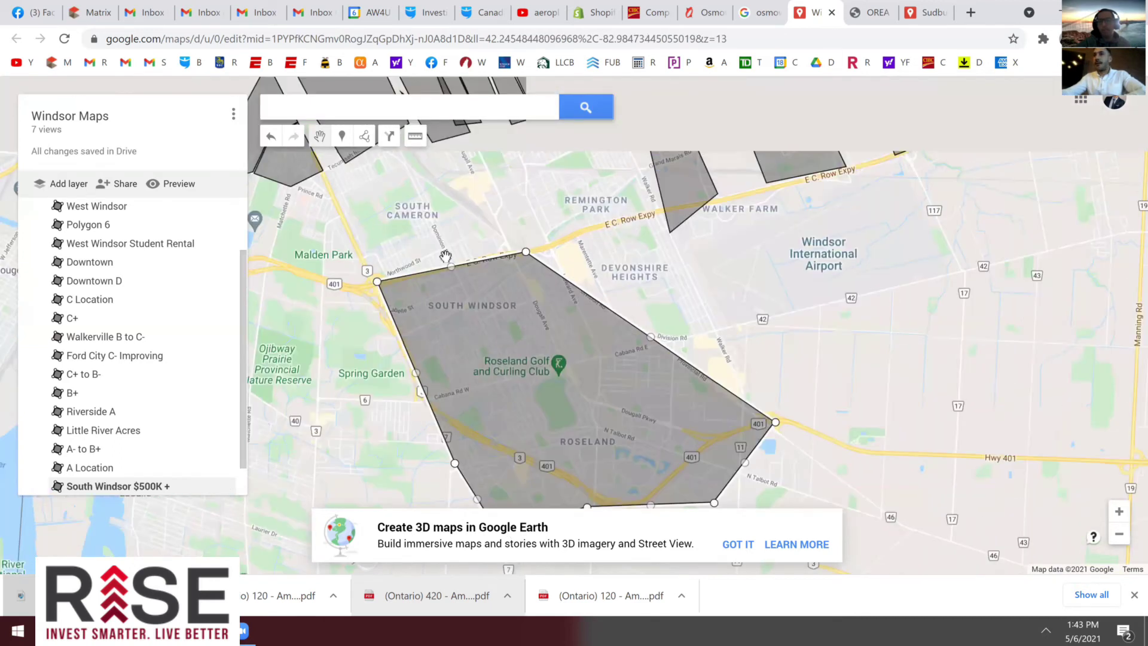
key(Left)
key(Left)
key(Up)
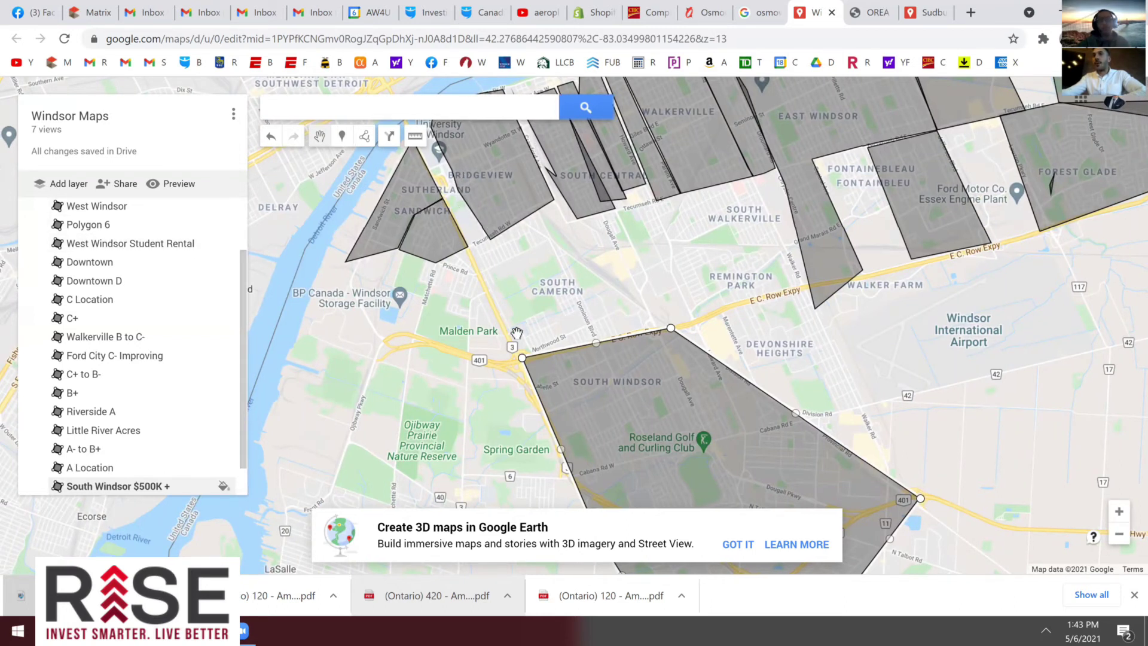
key(Down)
key(Right)
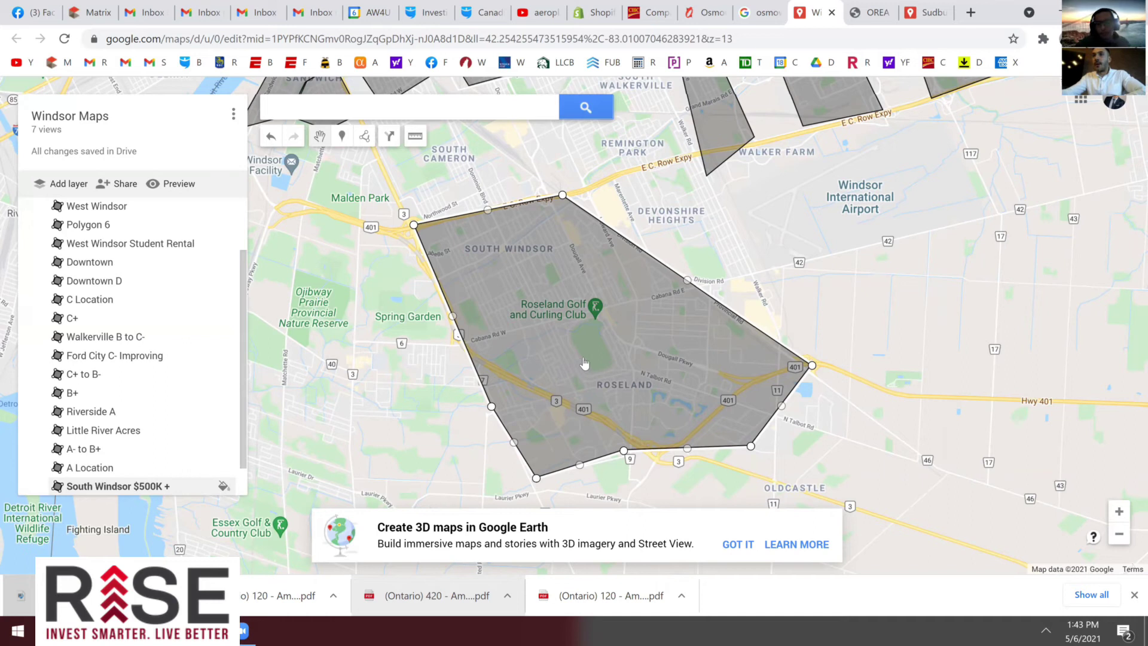
scroll(588, 359, up, 2)
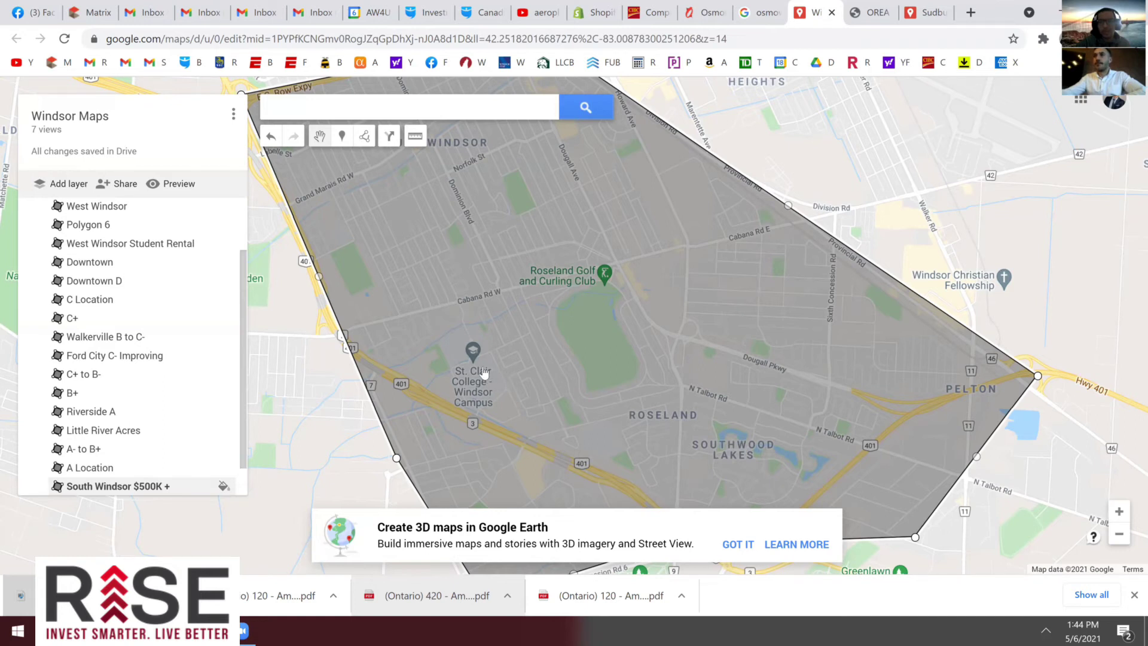
scroll(478, 381, down, 2)
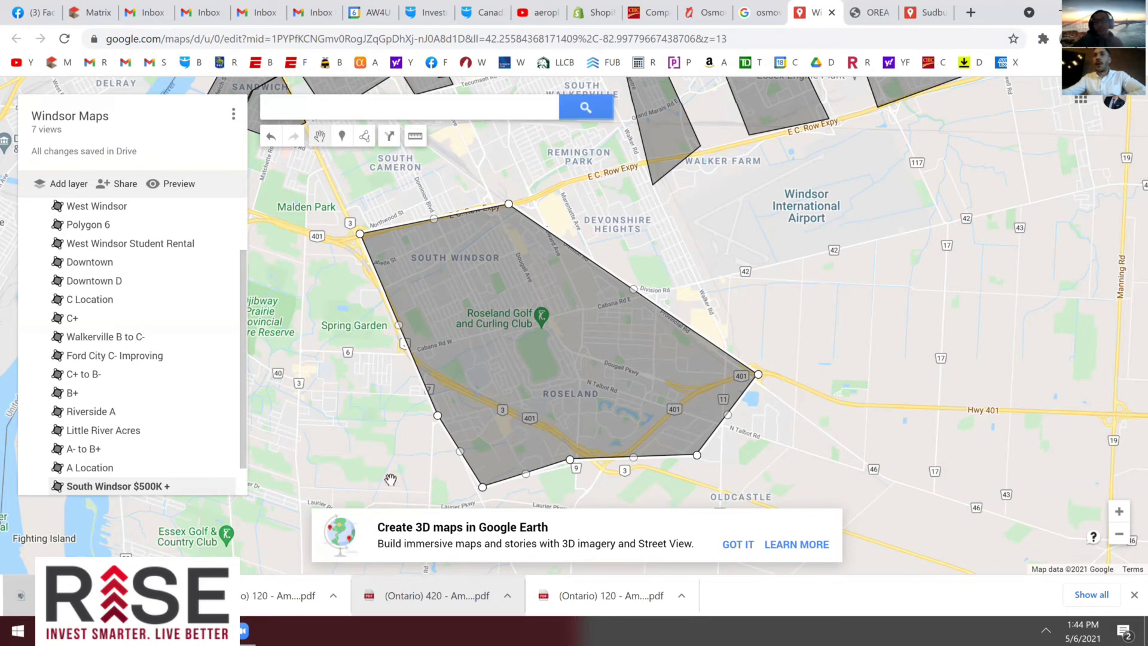
Examine the South Windsor polygon's eastern surroundings, including Devonshire Heights, Walker Rd, Windsor International Airport and Highway 401
drag(438, 451, 488, 430)
scroll(487, 431, down, 2)
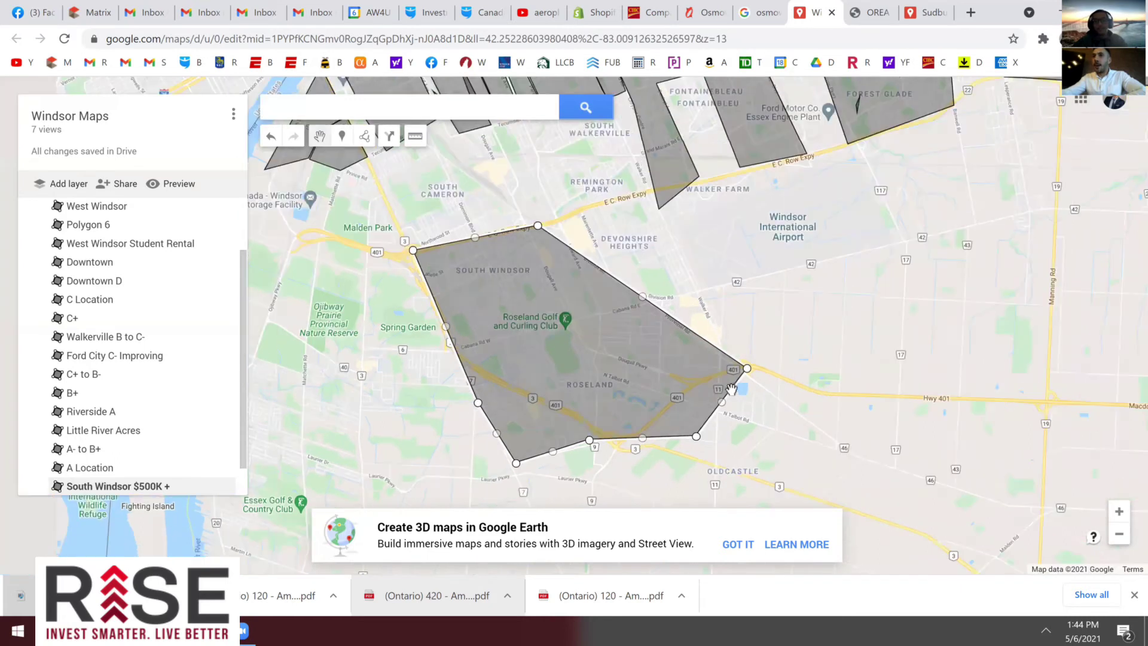
scroll(693, 404, up, 1)
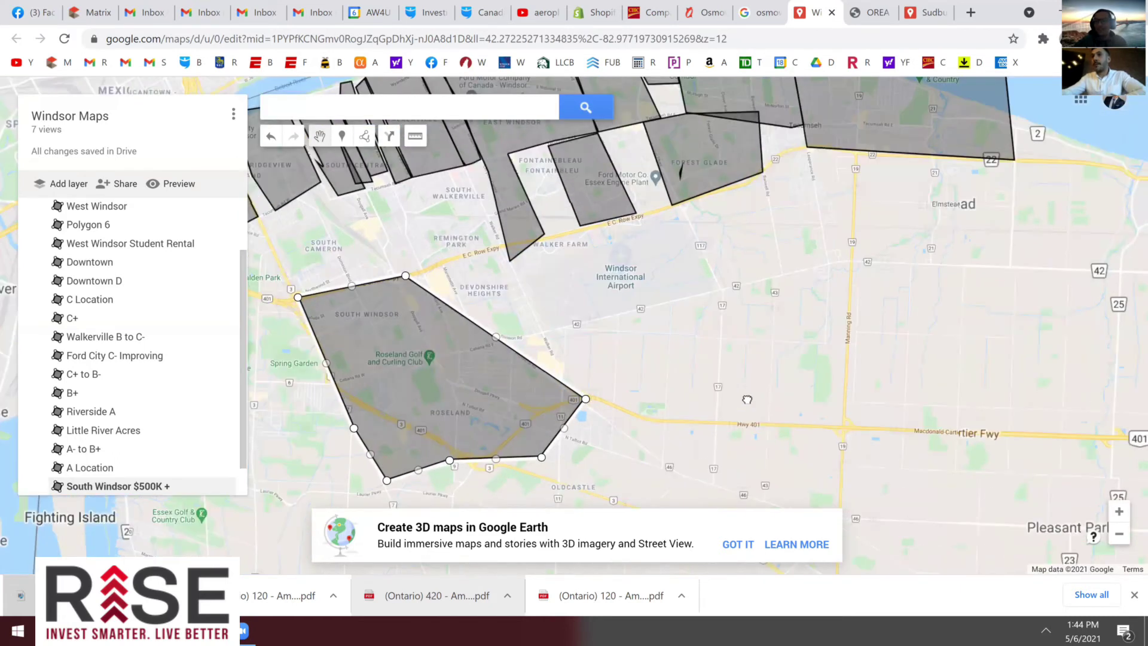
scroll(737, 394, up, 1)
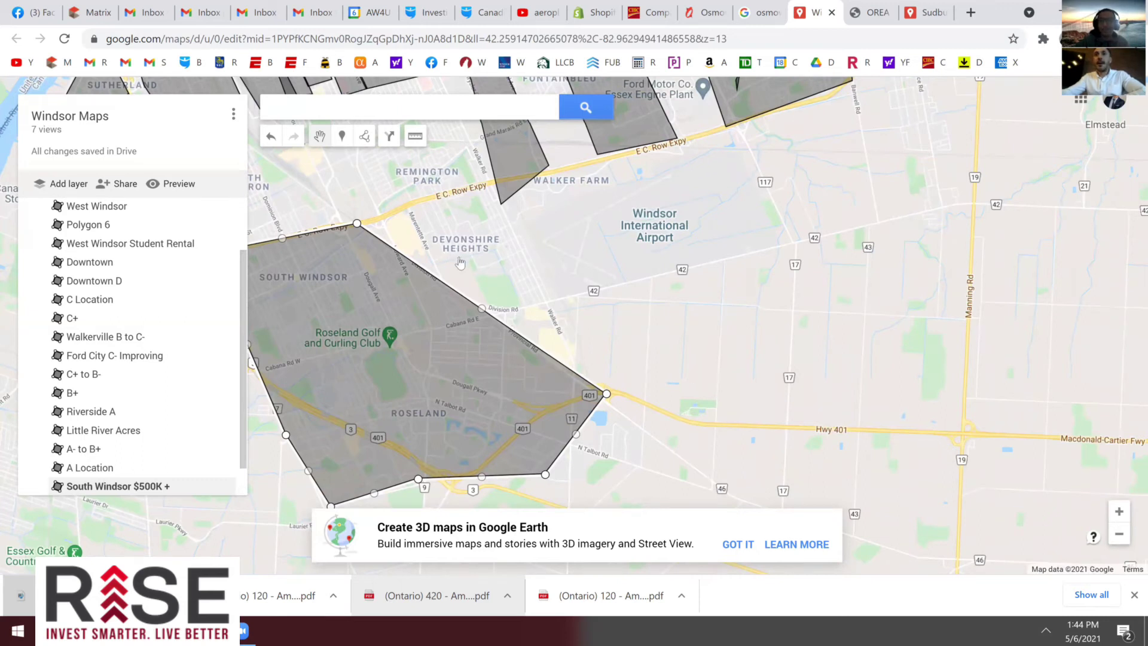
scroll(460, 262, up, 1)
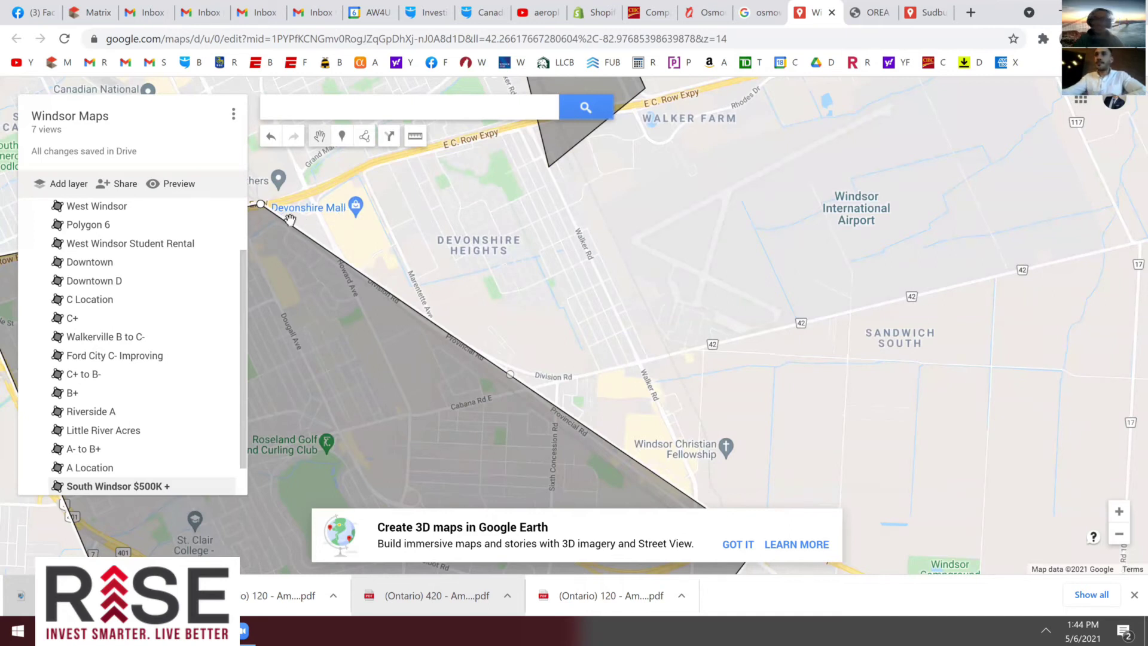
scroll(419, 246, down, 1)
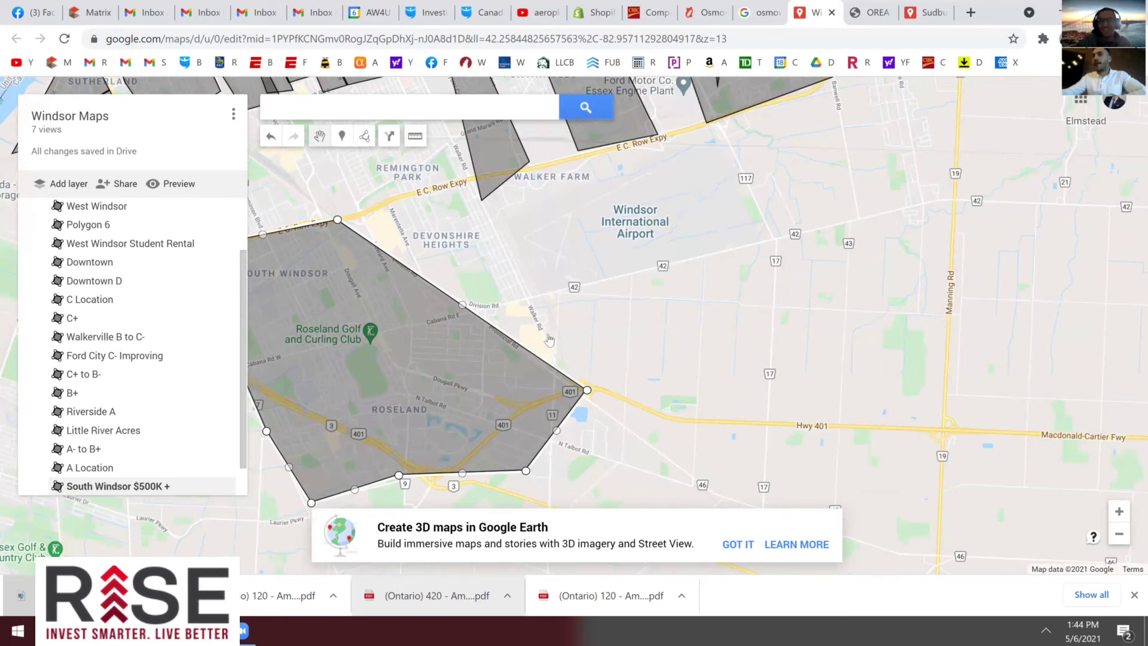
drag(454, 360, 545, 388)
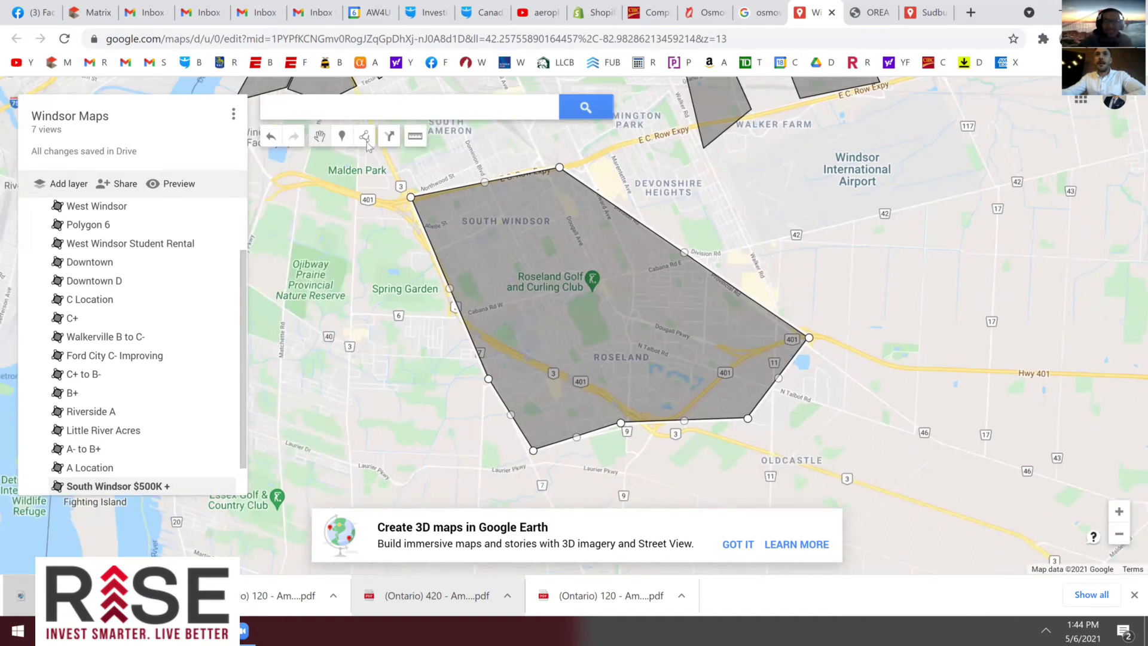
scroll(530, 253, down, 1)
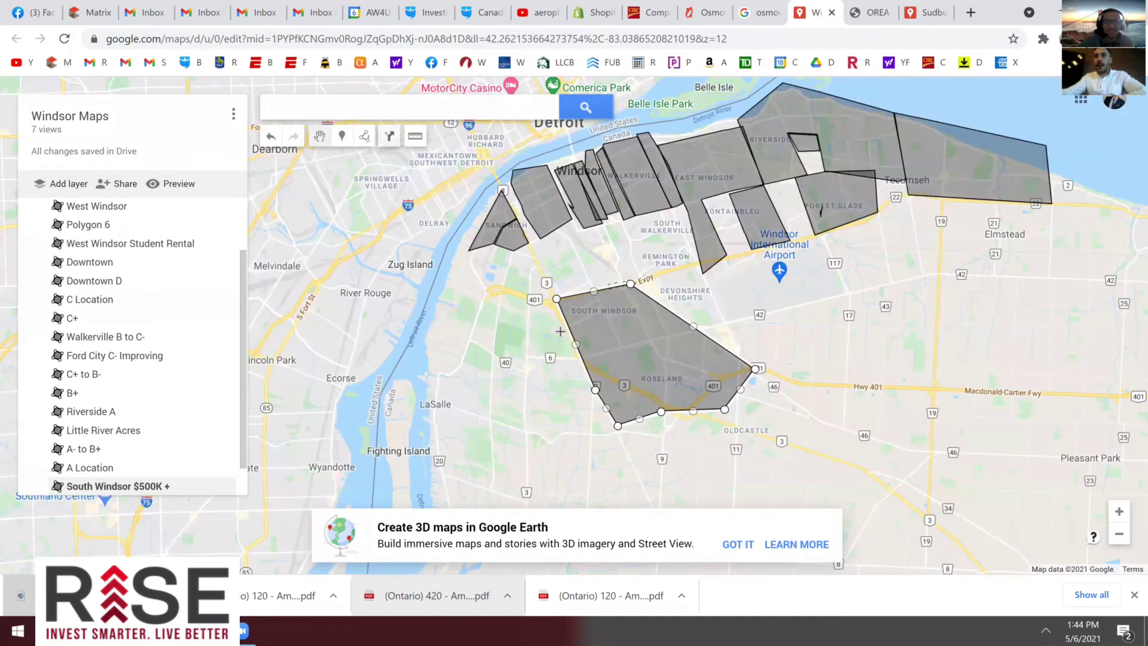
Draw a four-sided polygon over LaSalle, from the Detroit River east to the South Windsor polygon, south past Highway 3 and back along the river
click(364, 136)
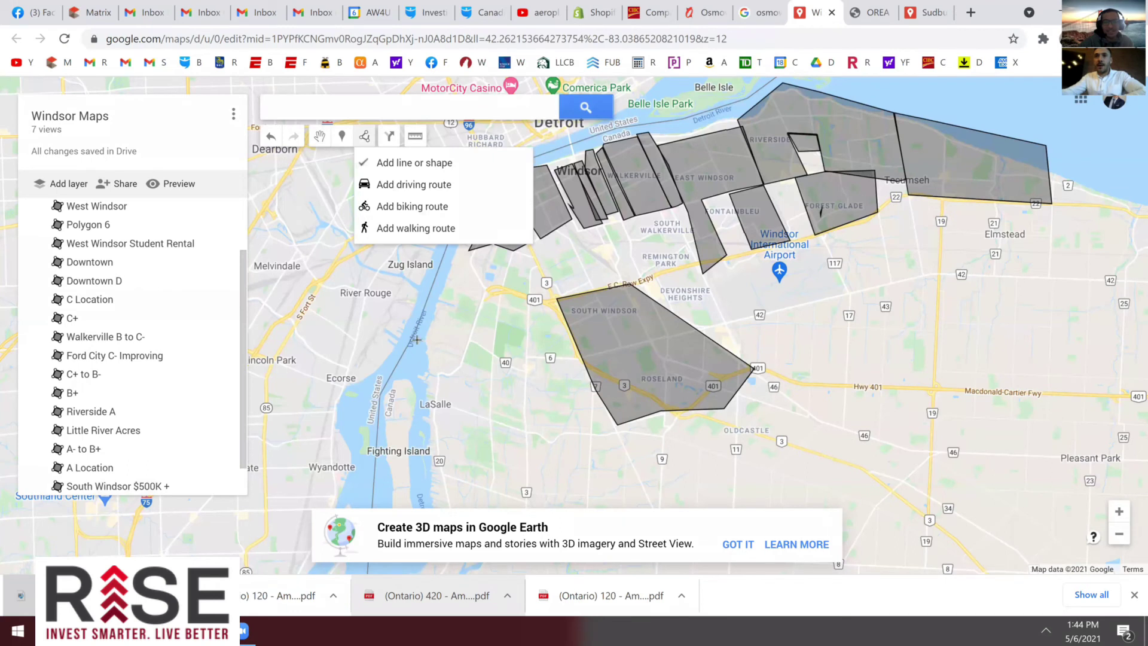
click(406, 359)
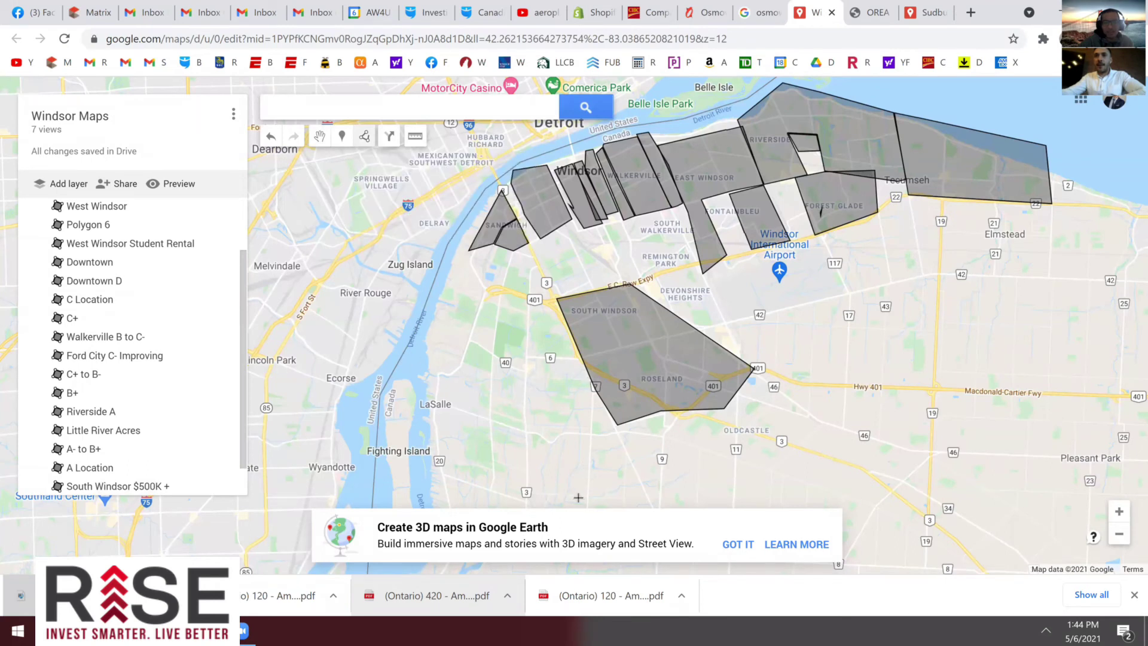
click(593, 377)
scroll(580, 498, down, 1)
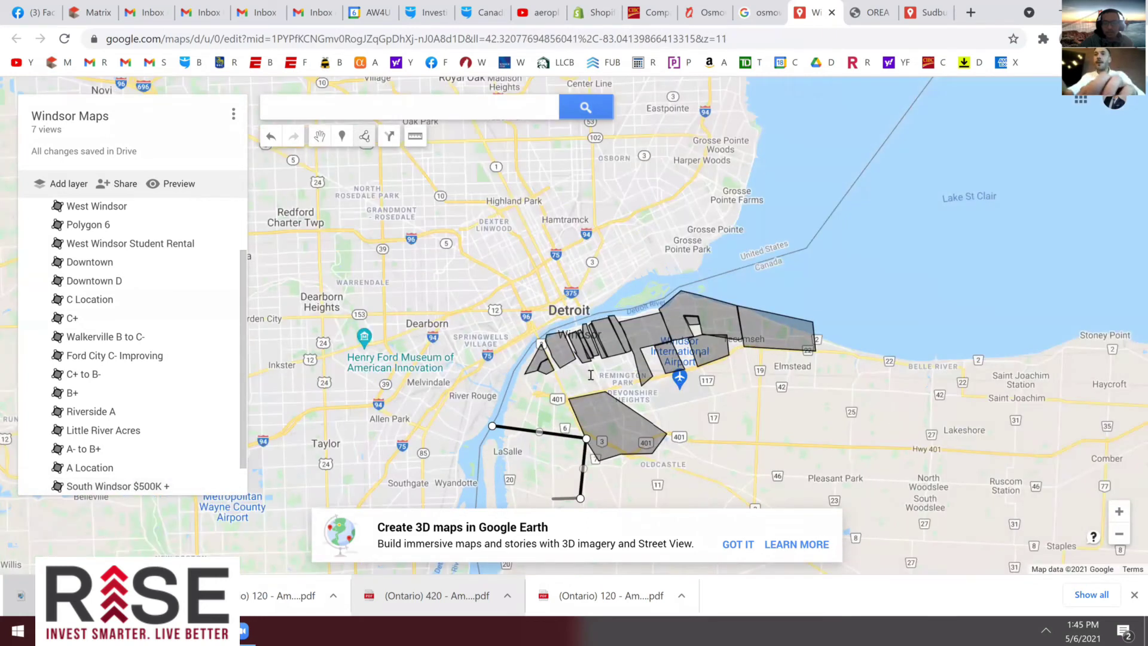
click(500, 506)
click(492, 426)
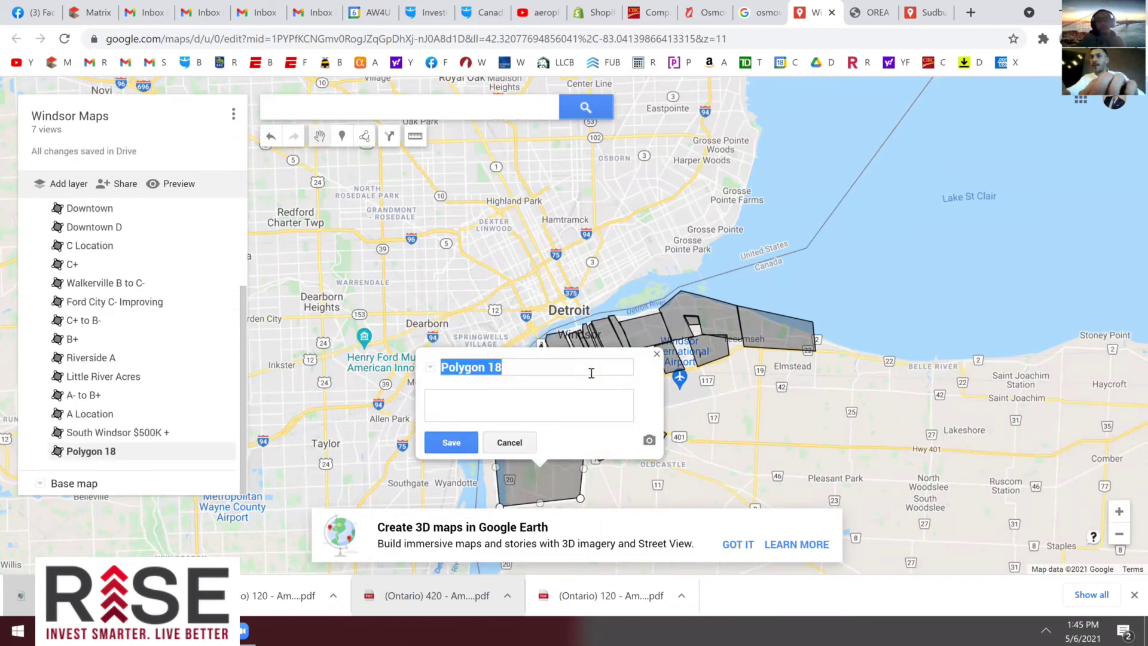
Name the new polygon "Lasalle A+" and save it without a description
text(Lasalle A+)
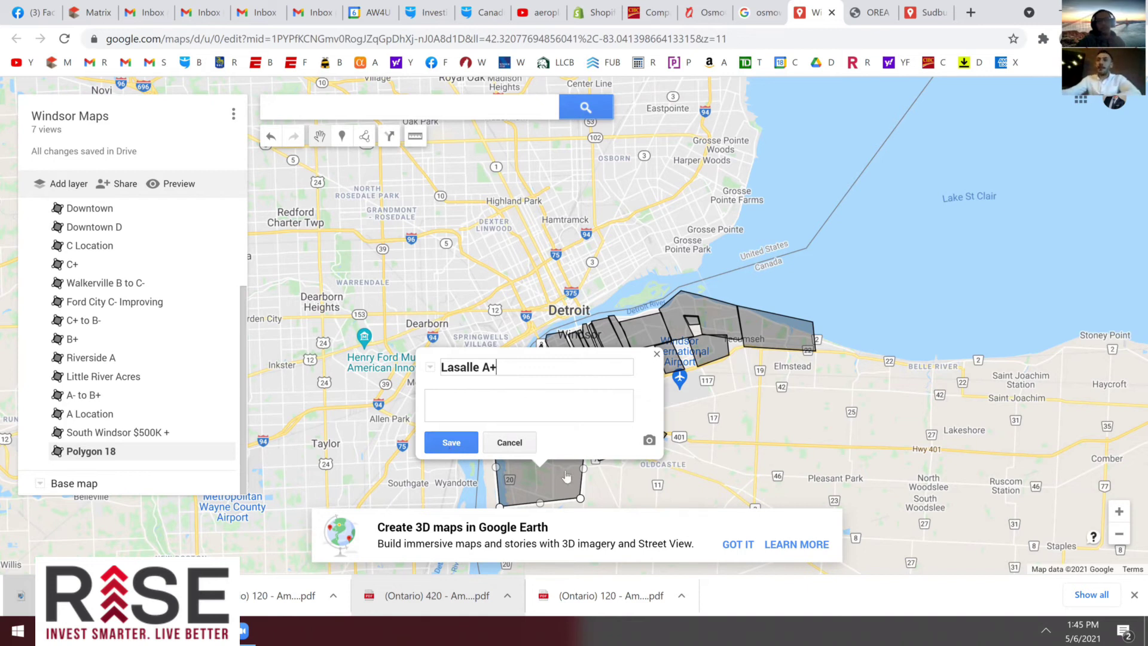
key(Return)
click(561, 436)
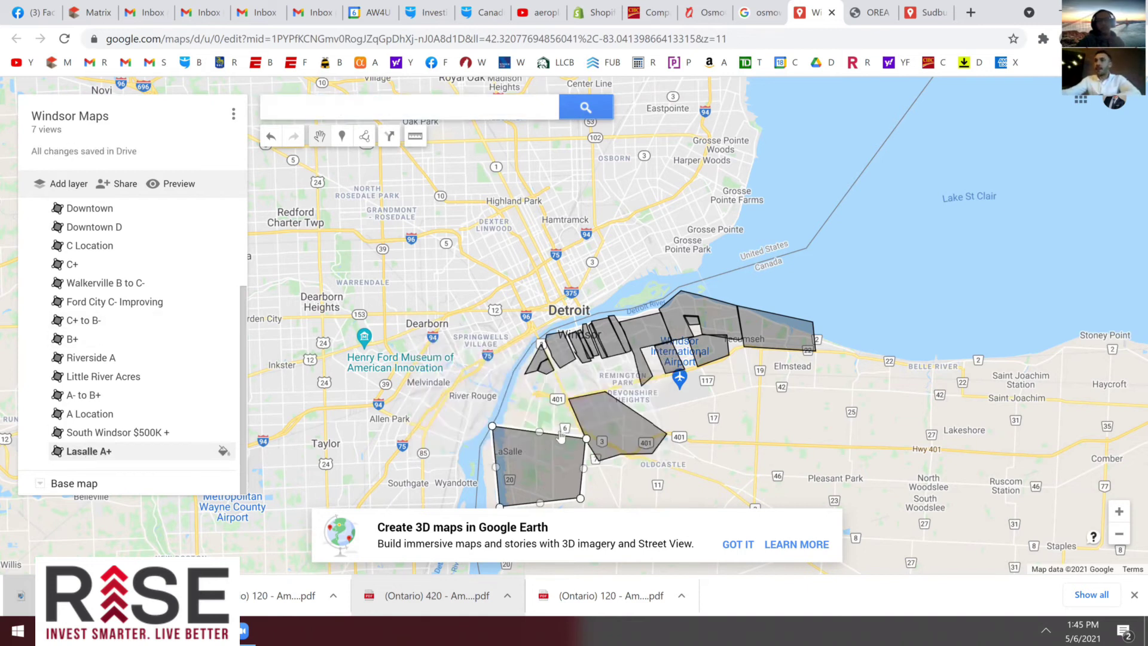
Examine the areas east of the LaSalle polygon, from South Windsor and Roseland to Devonshire Heights, the airport and Elmstead
scroll(560, 436, up, 1)
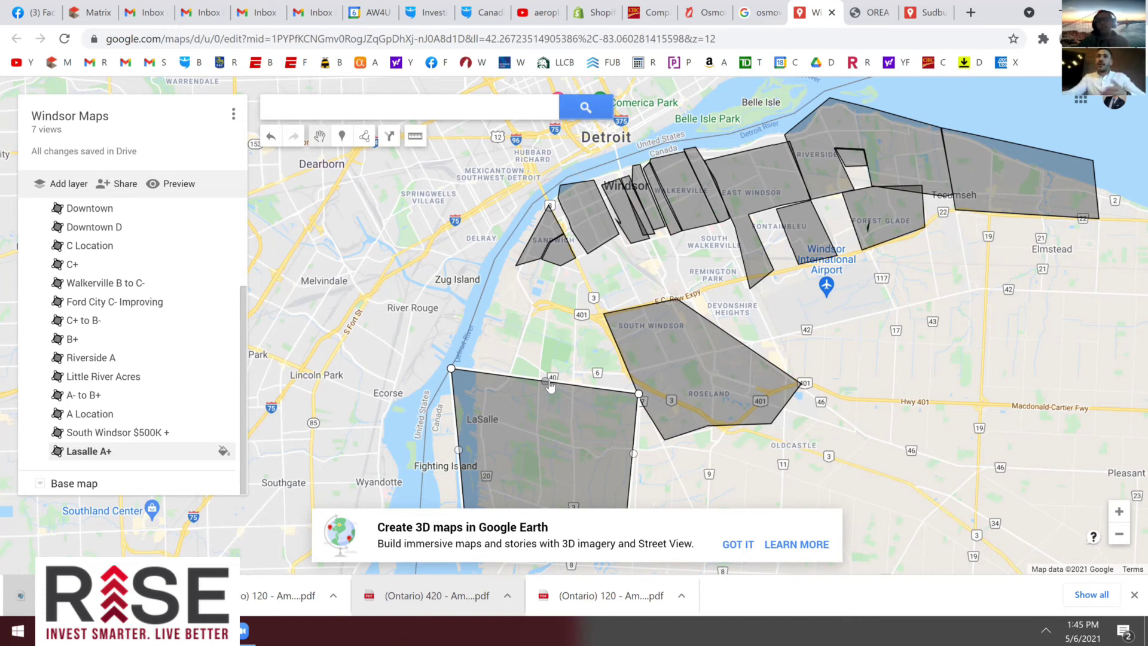
drag(797, 404, 558, 359)
drag(674, 362, 620, 357)
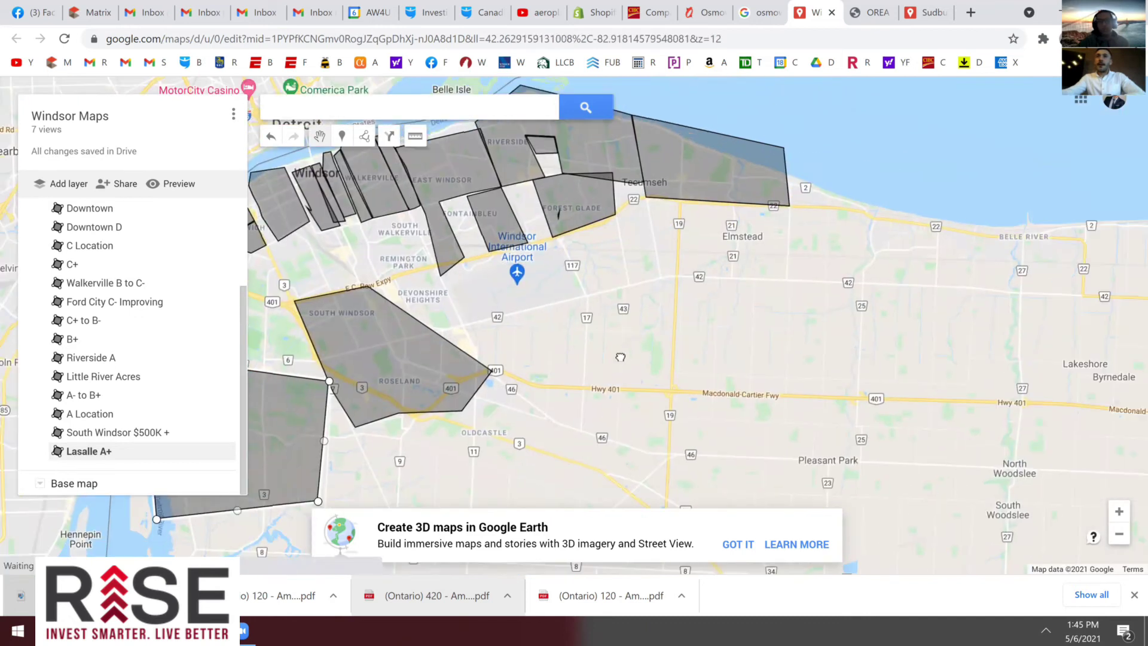
drag(453, 292, 510, 289)
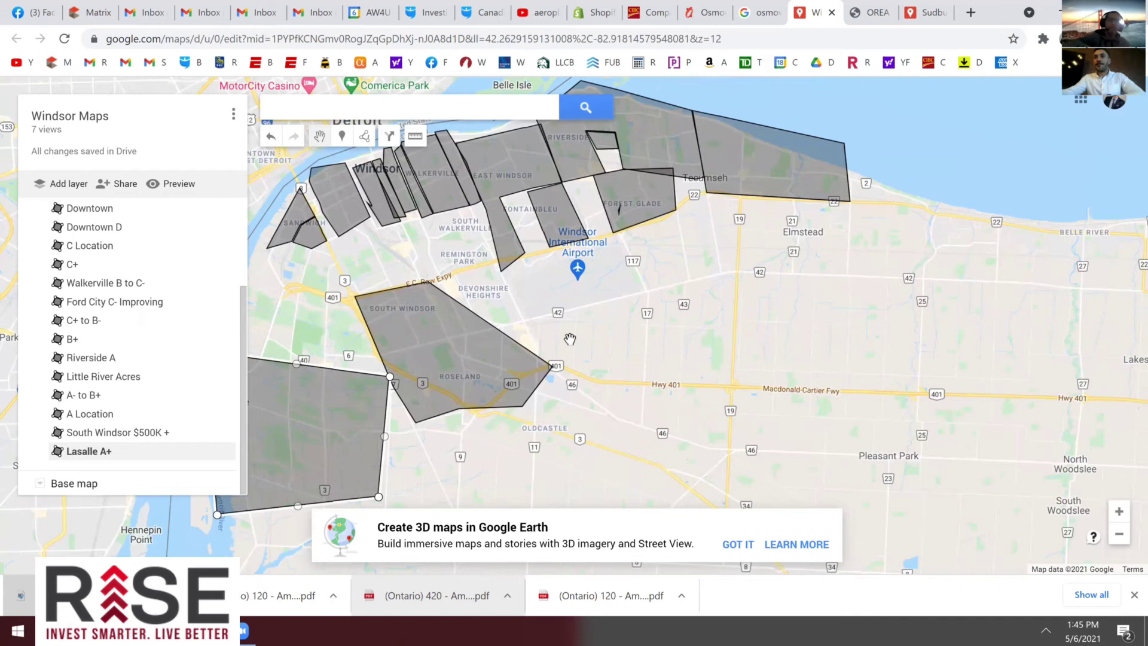
scroll(847, 244, up, 1)
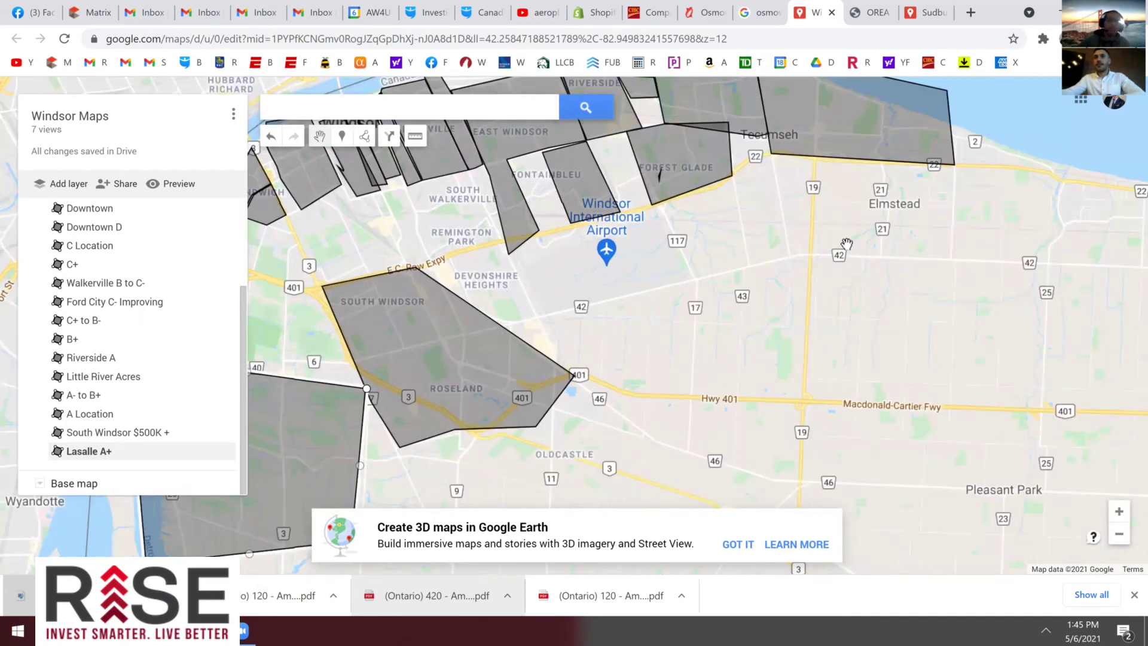
scroll(456, 299, up, 1)
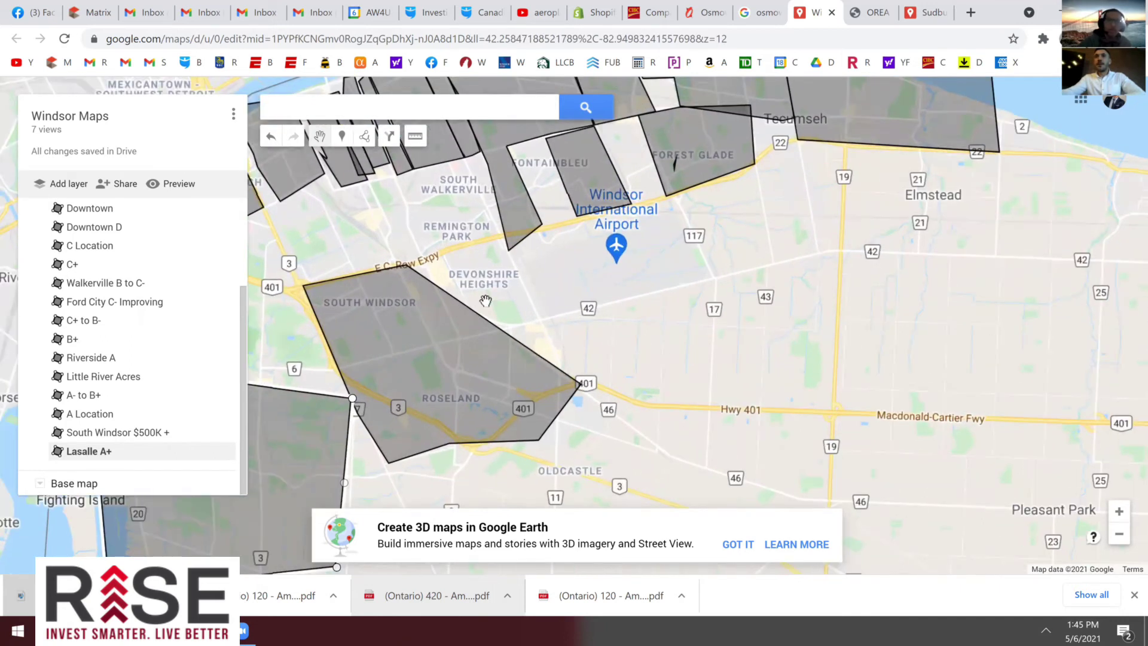
scroll(512, 267, up, 1)
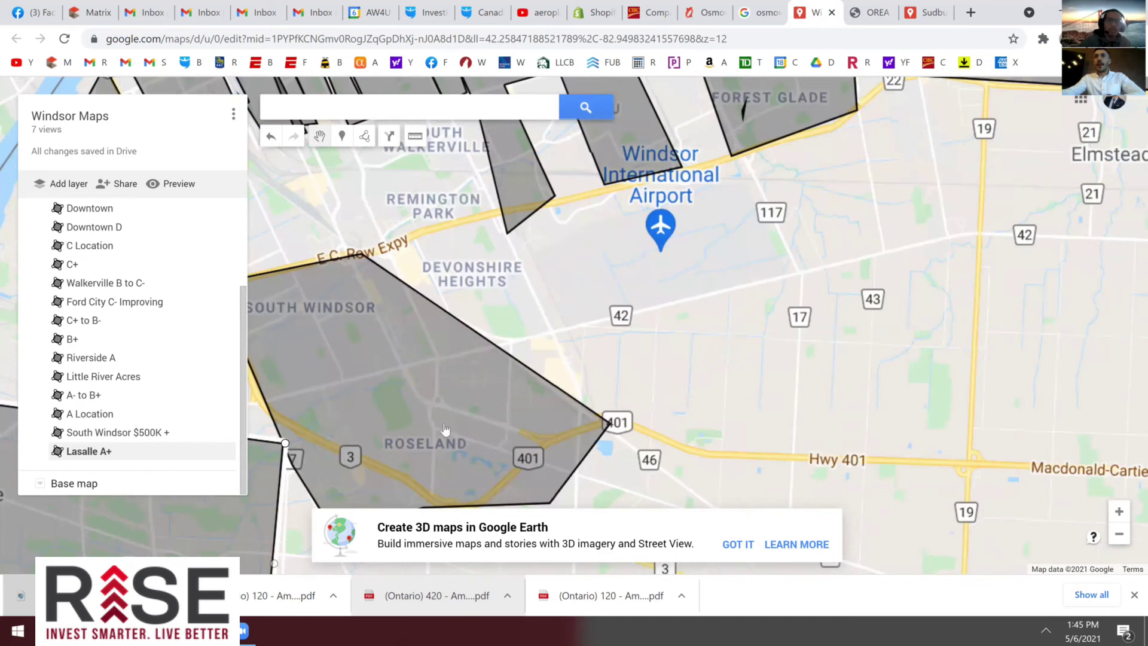
Draw a polygon over South Cameron, bounded by Tecumseh Rd W, Campbell Ave, Dominion Blvd, E C Row Expy and Highway 3
drag(572, 363, 897, 372)
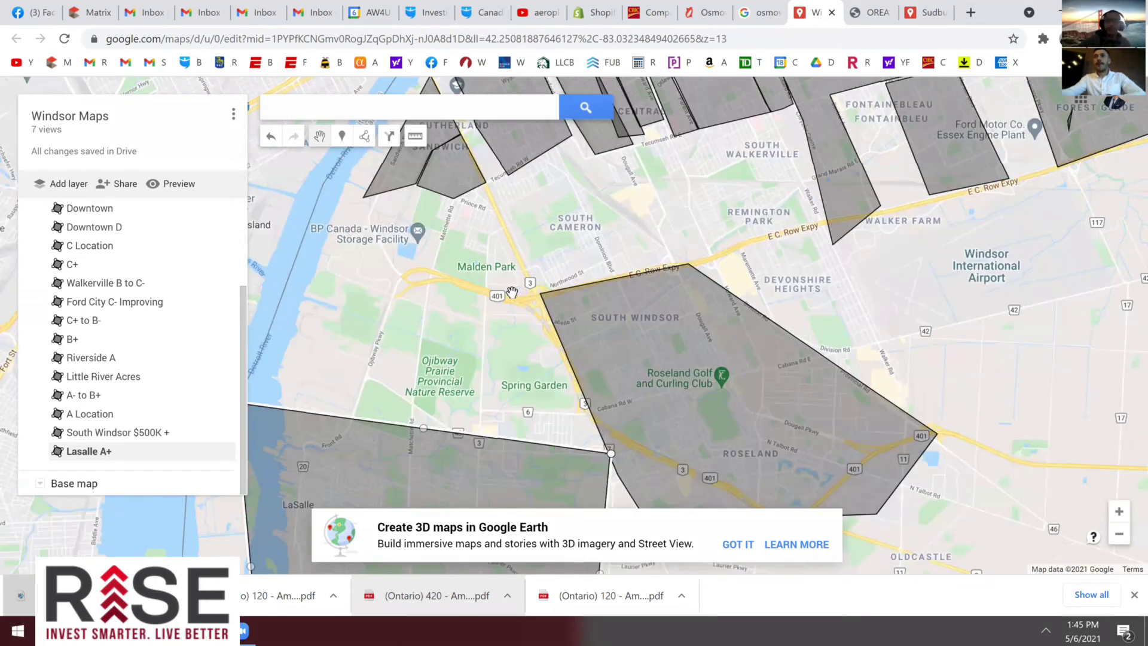
scroll(495, 286, up, 1)
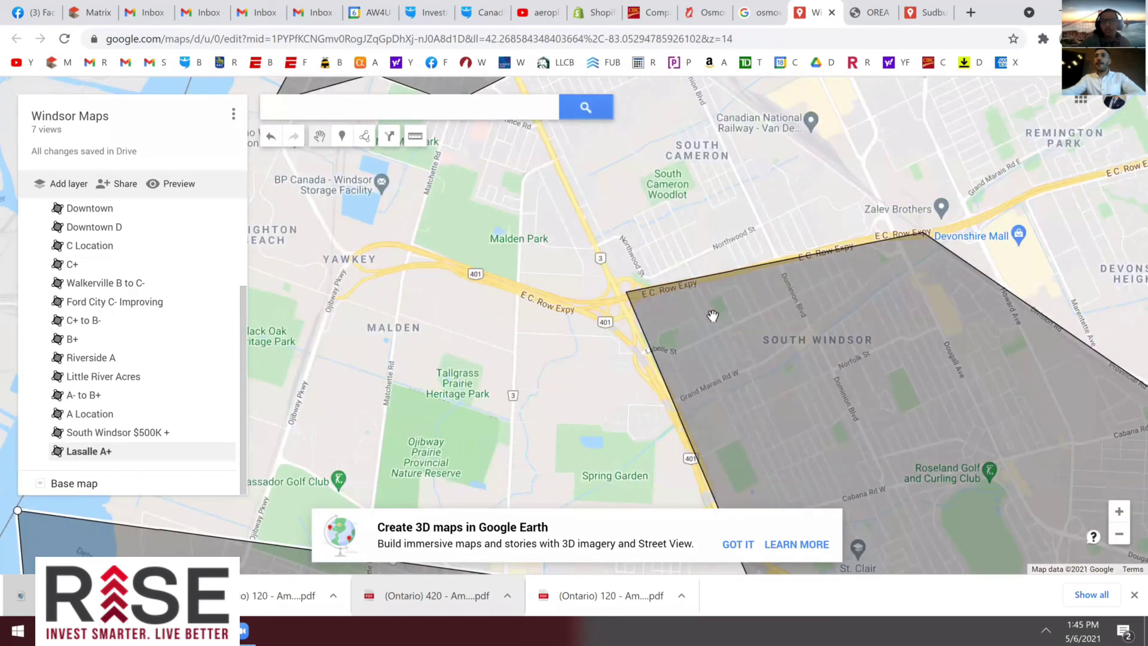
drag(287, 222, 304, 333)
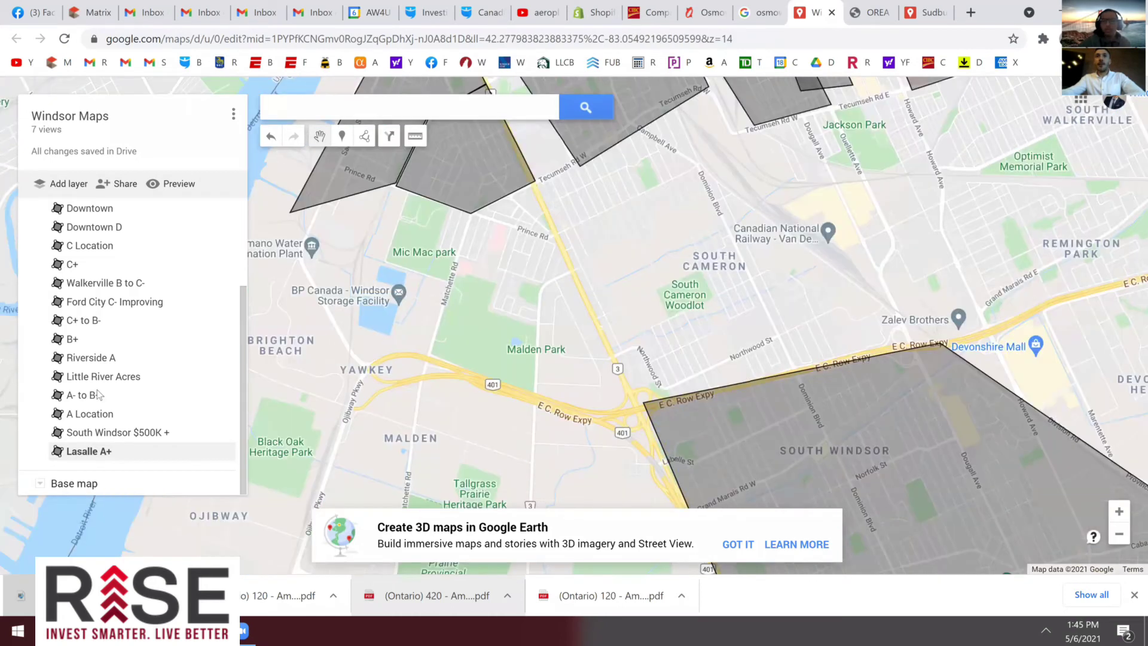
key(plus)
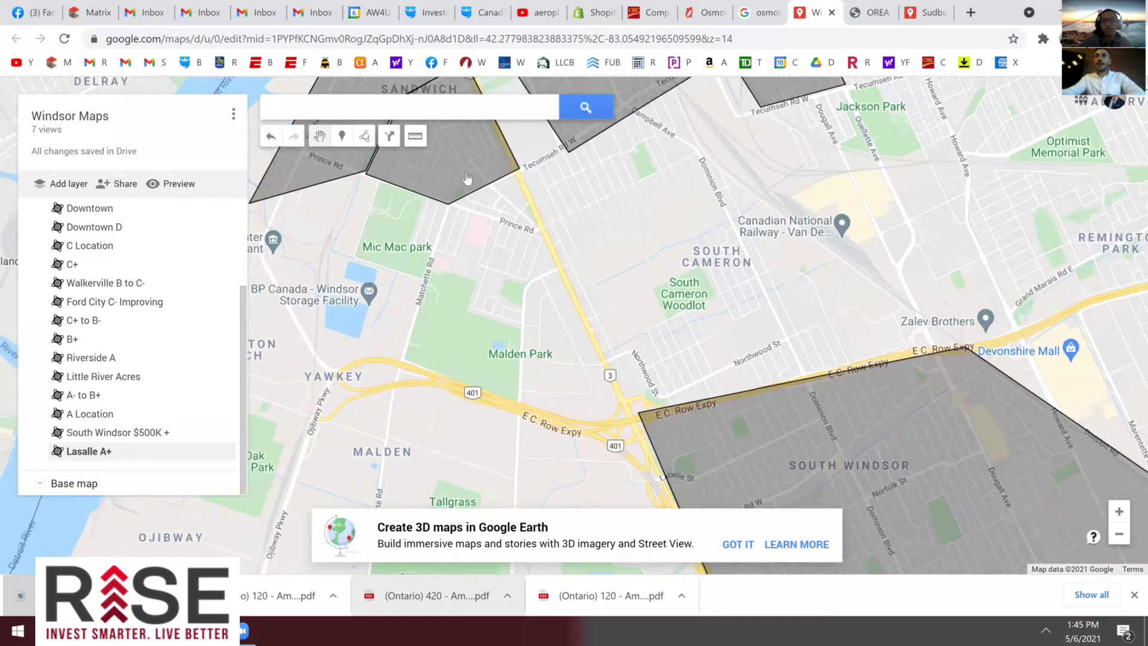
key(plus)
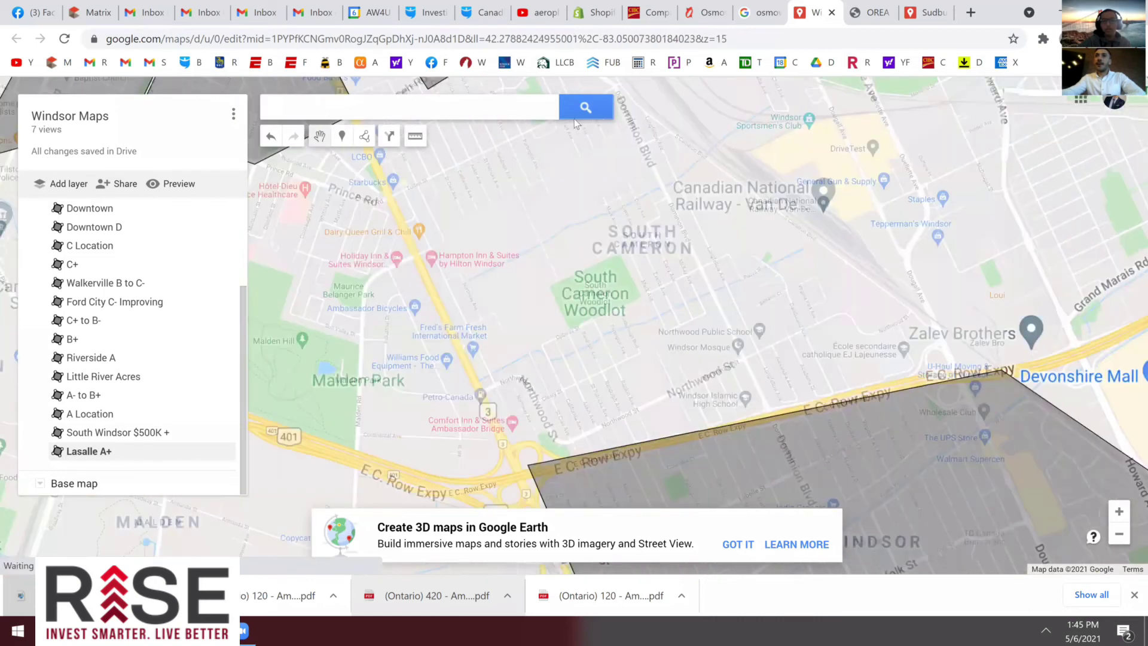
key(minus)
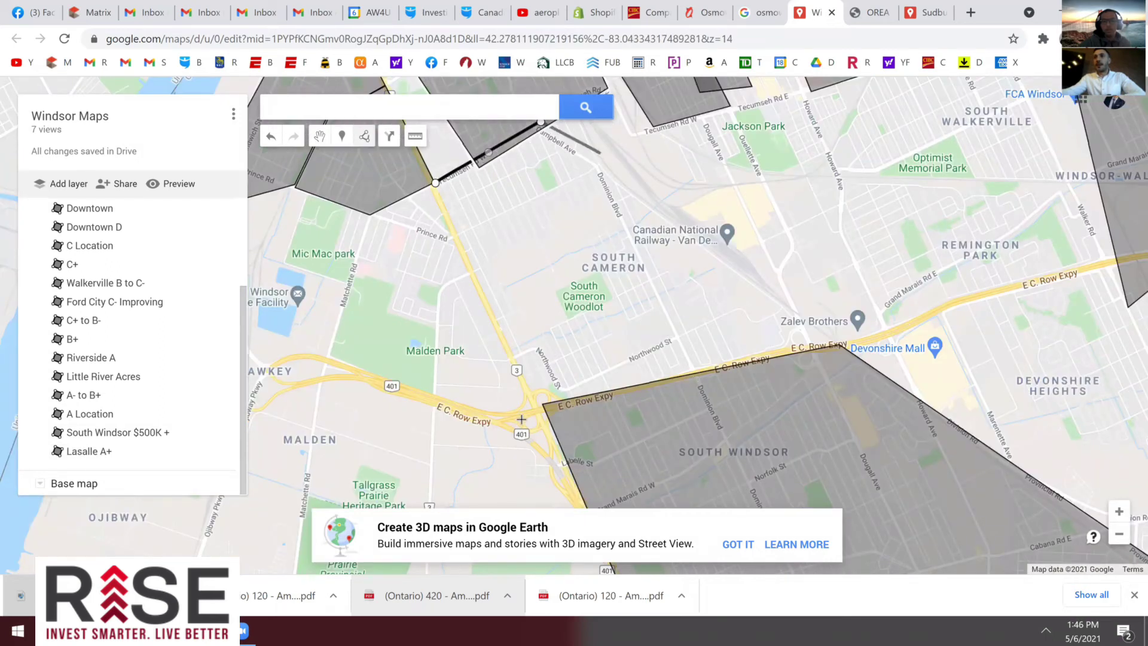
click(435, 182)
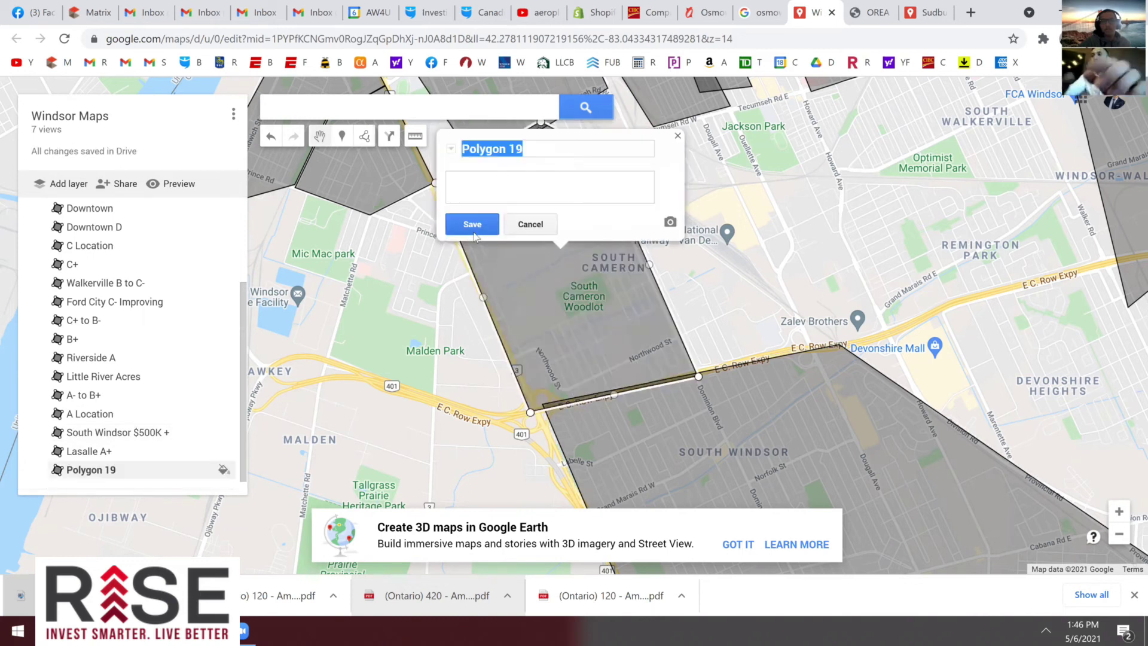
Name the South Cameron polygon "$450+" and save it without a description
text($450+)
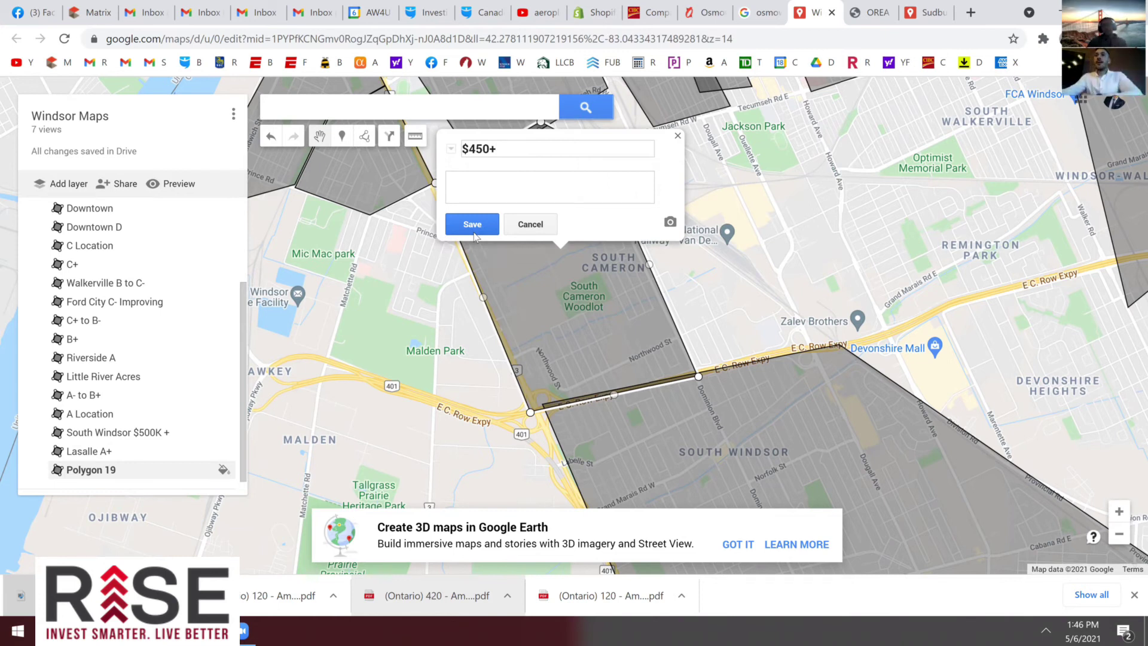
click(474, 225)
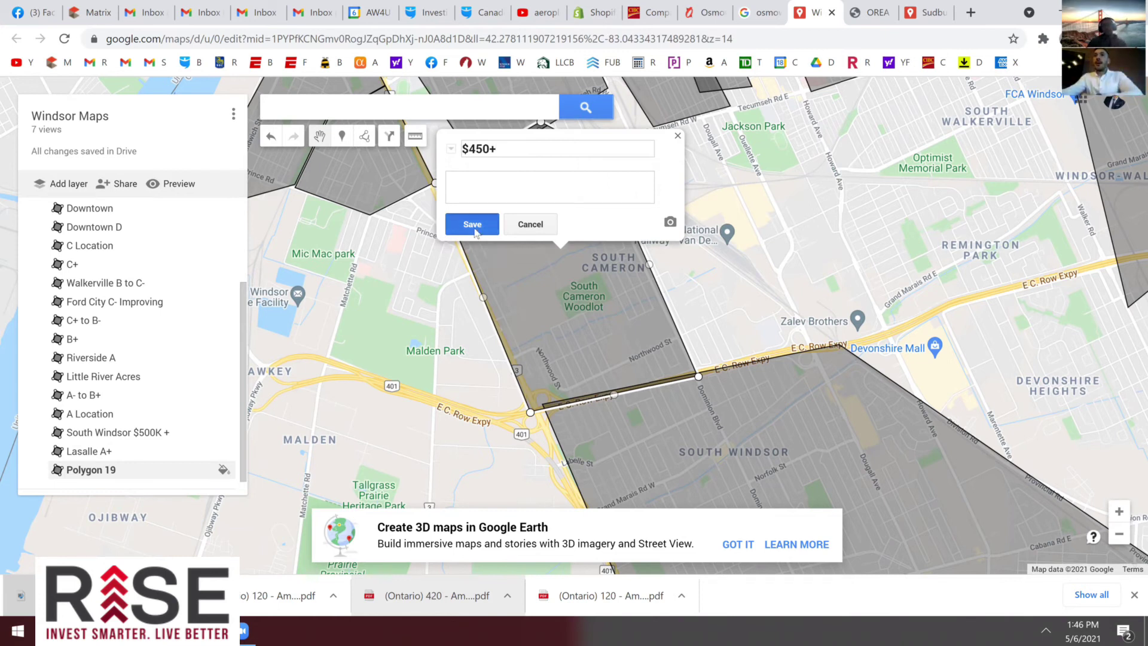
click(679, 137)
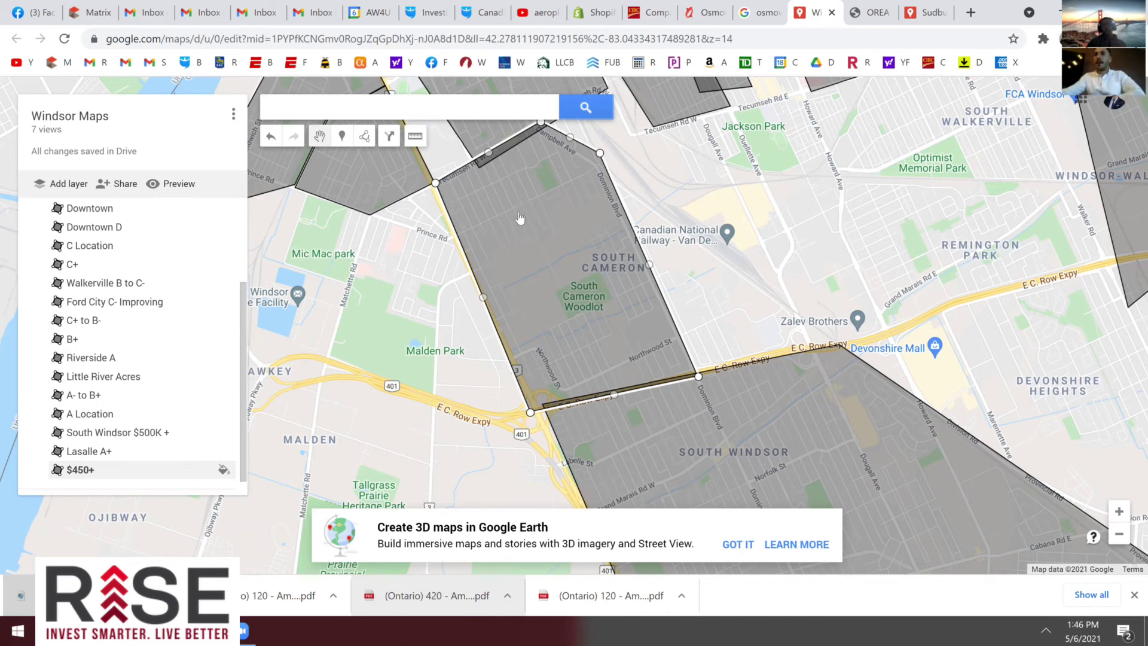
Draw a polygon west of Highway 3, from Tecumseh Rd W along Matchette Rd to Malden Hill and back past Maurice Belanger Park
scroll(521, 200, up, 1)
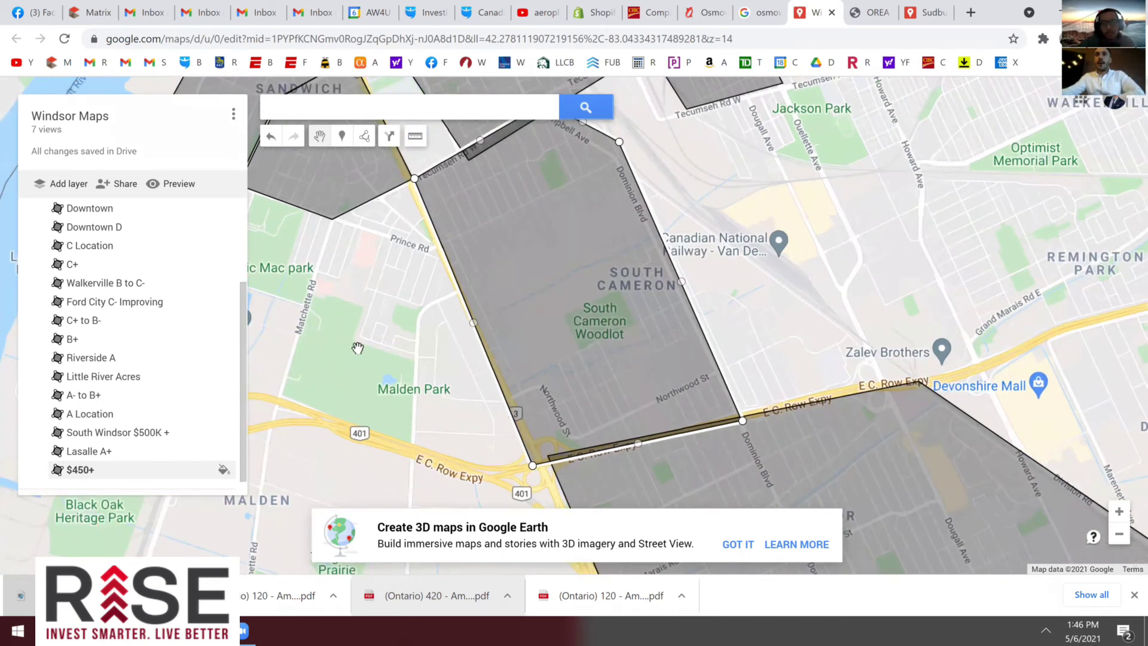
scroll(533, 191, up, 1)
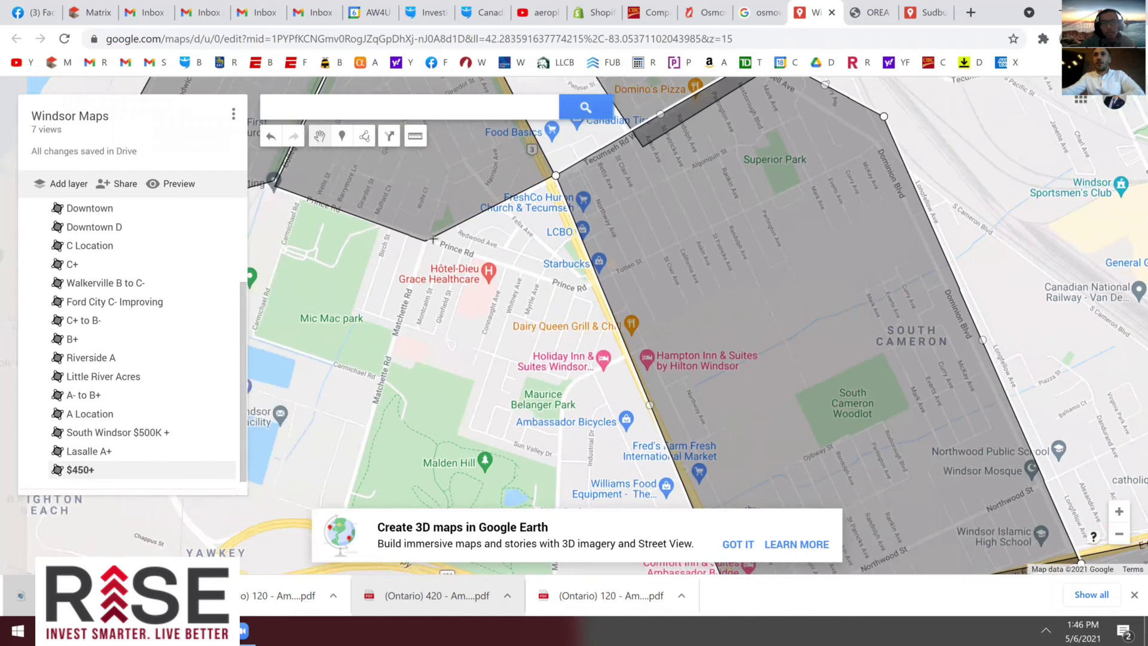
click(364, 136)
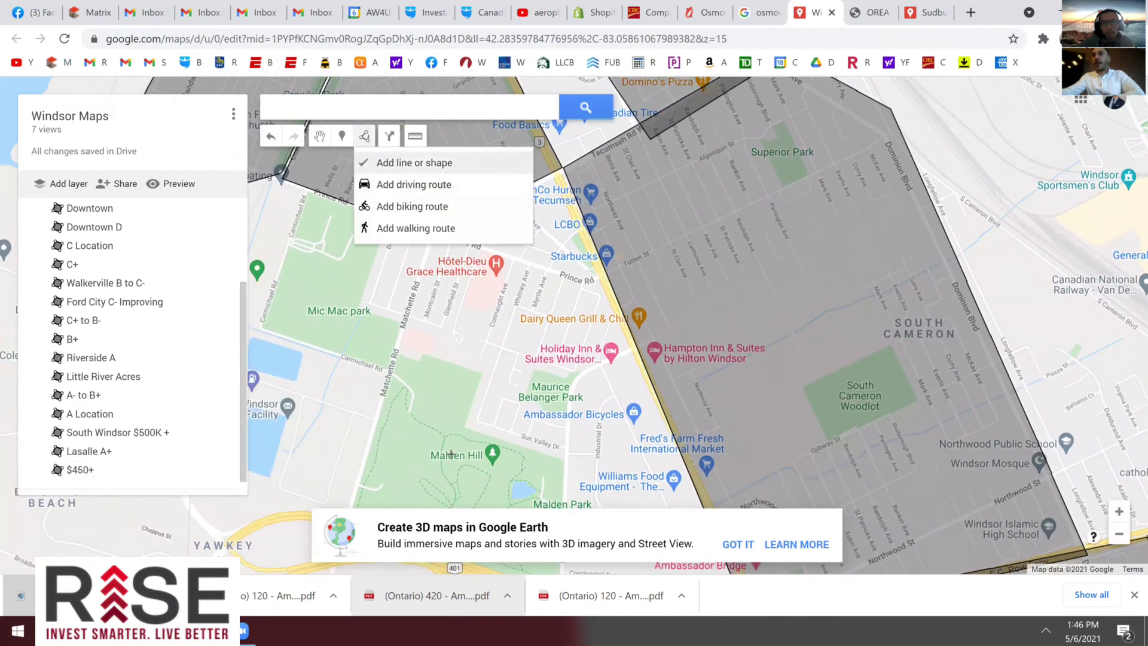
click(383, 162)
click(433, 235)
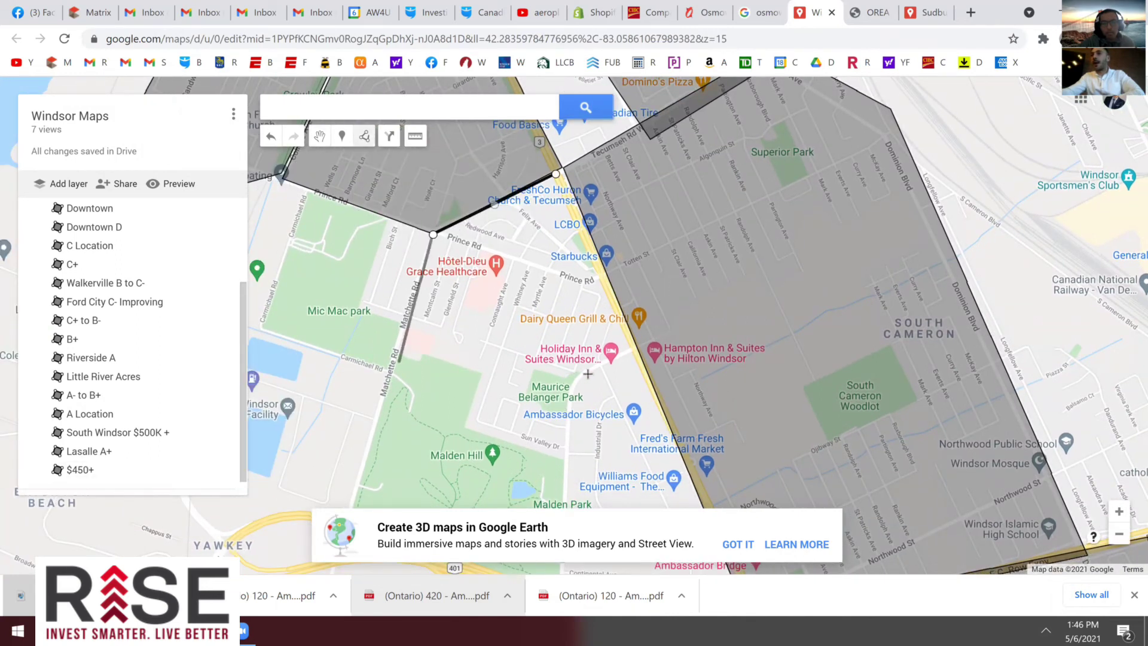
click(370, 425)
click(576, 479)
click(588, 372)
click(638, 351)
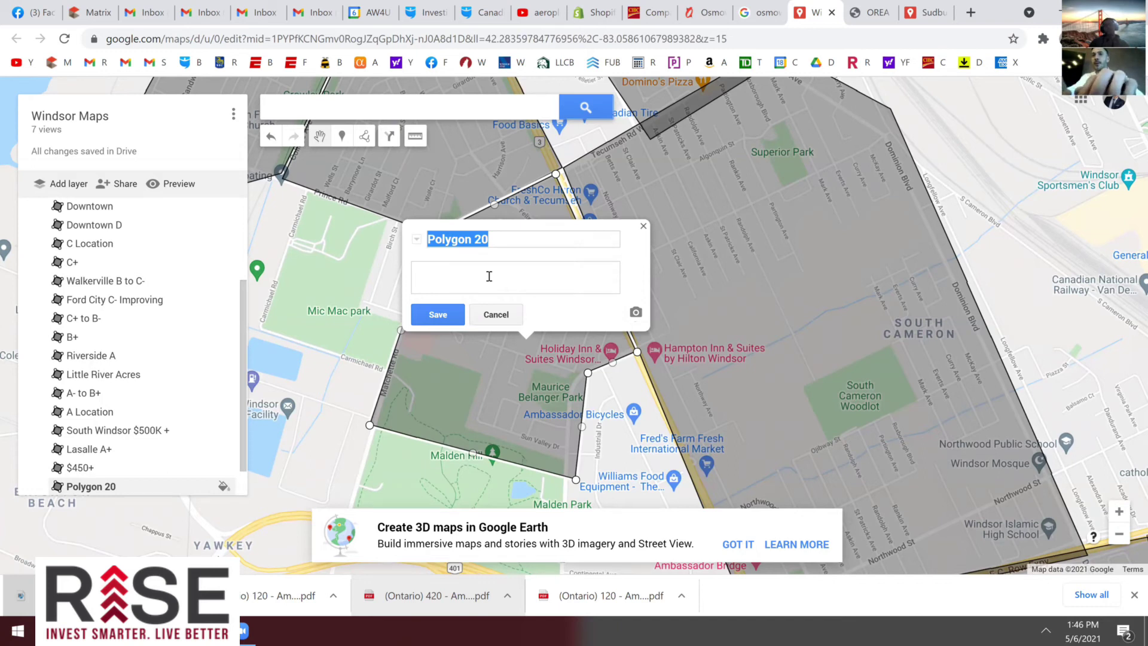
Name the new polygon west of Highway 3 "C+" and save it without a description
text(C)
text(_)
key(BackSpace)
text(+)
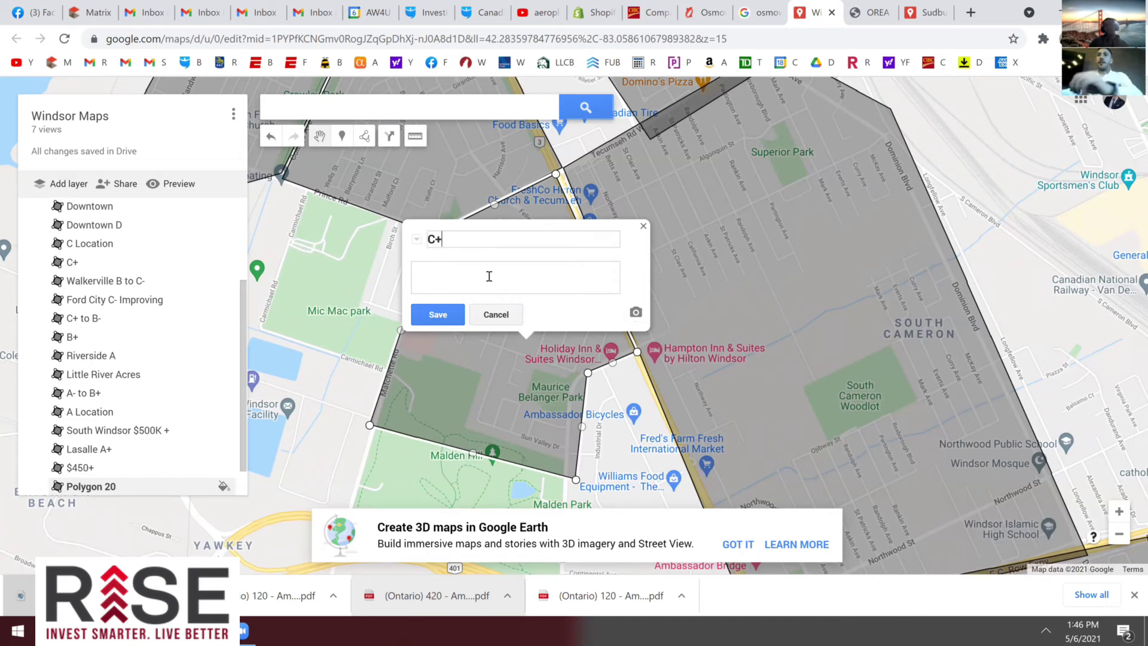
click(453, 311)
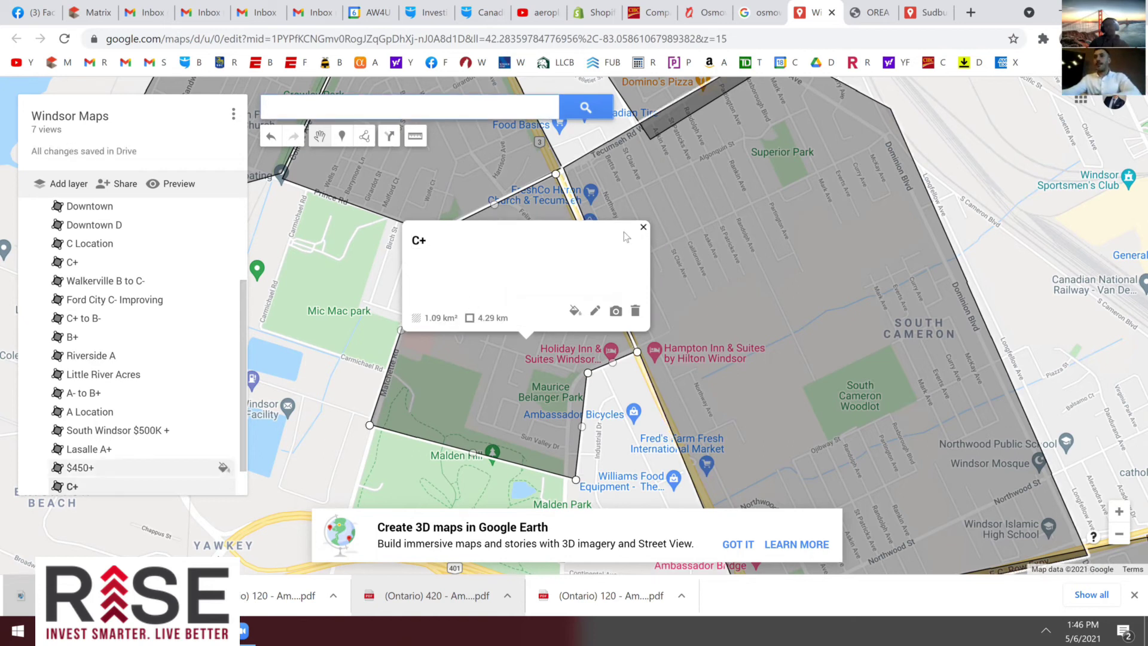
click(643, 228)
Examine the unmapped gaps east of South Cameron, from South Walkerville and Remington Park to Devonshire Heights, the airport and Elmstead
scroll(878, 306, down, 3)
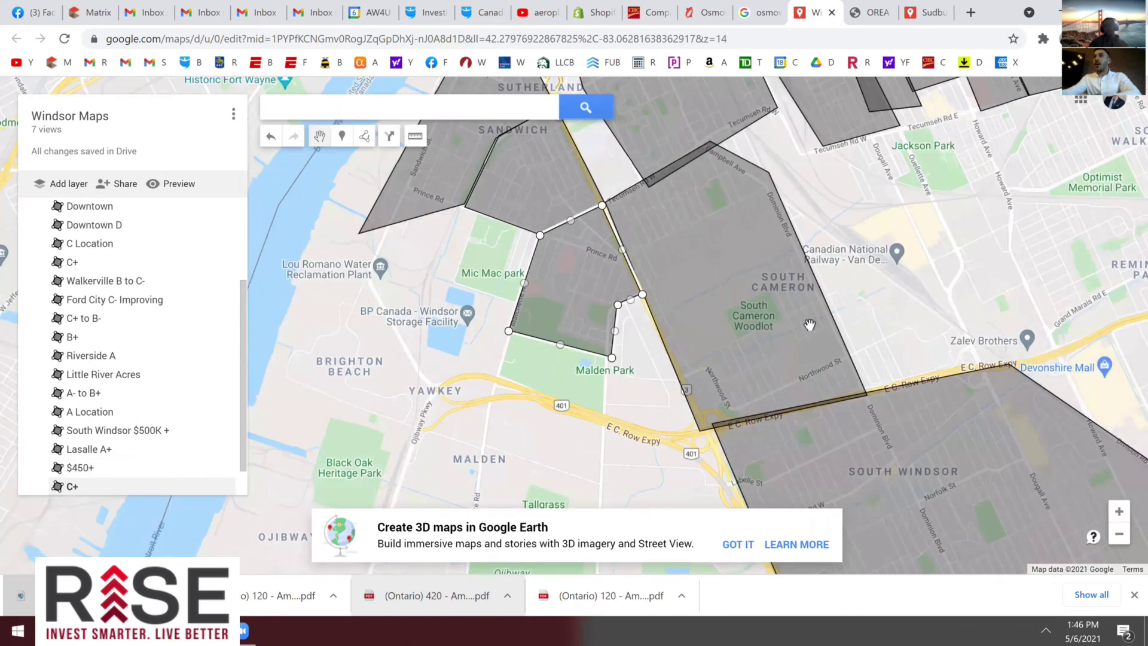
drag(809, 325, 765, 349)
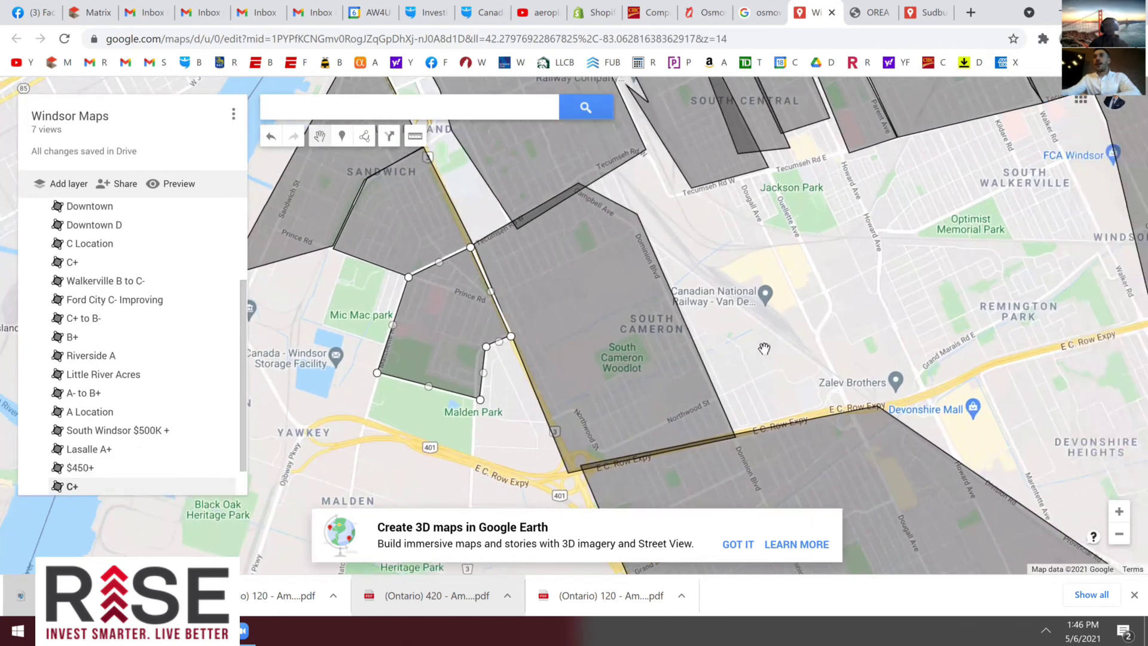
scroll(658, 366, down, 3)
scroll(637, 366, up, 1)
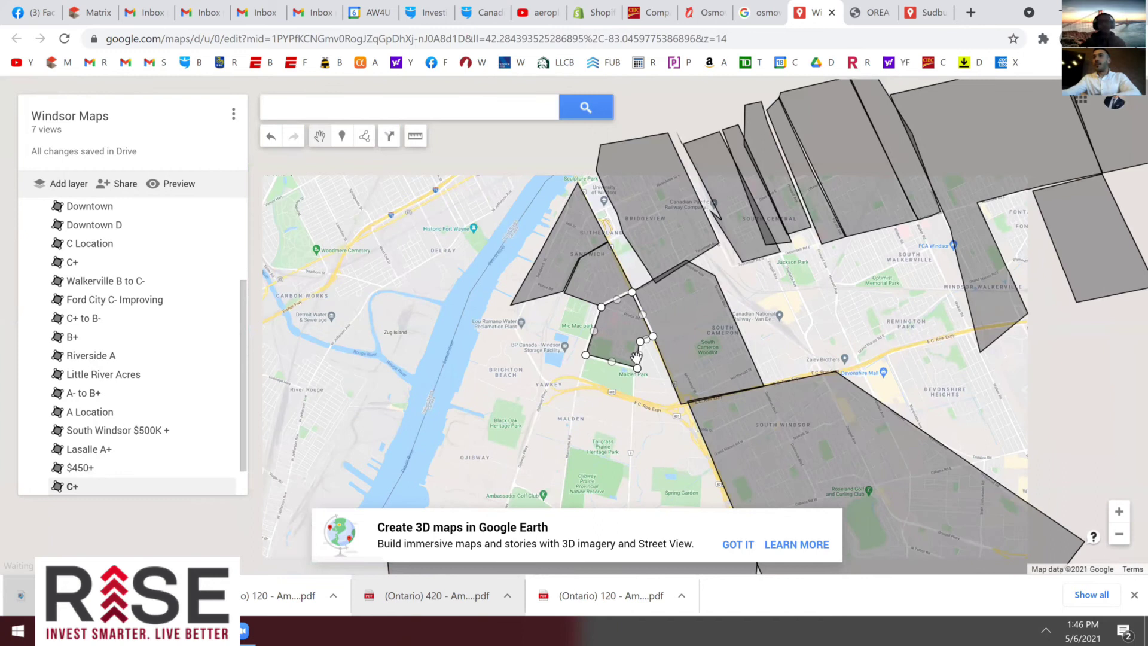
scroll(639, 353, up, 1)
key(Right)
key(Up)
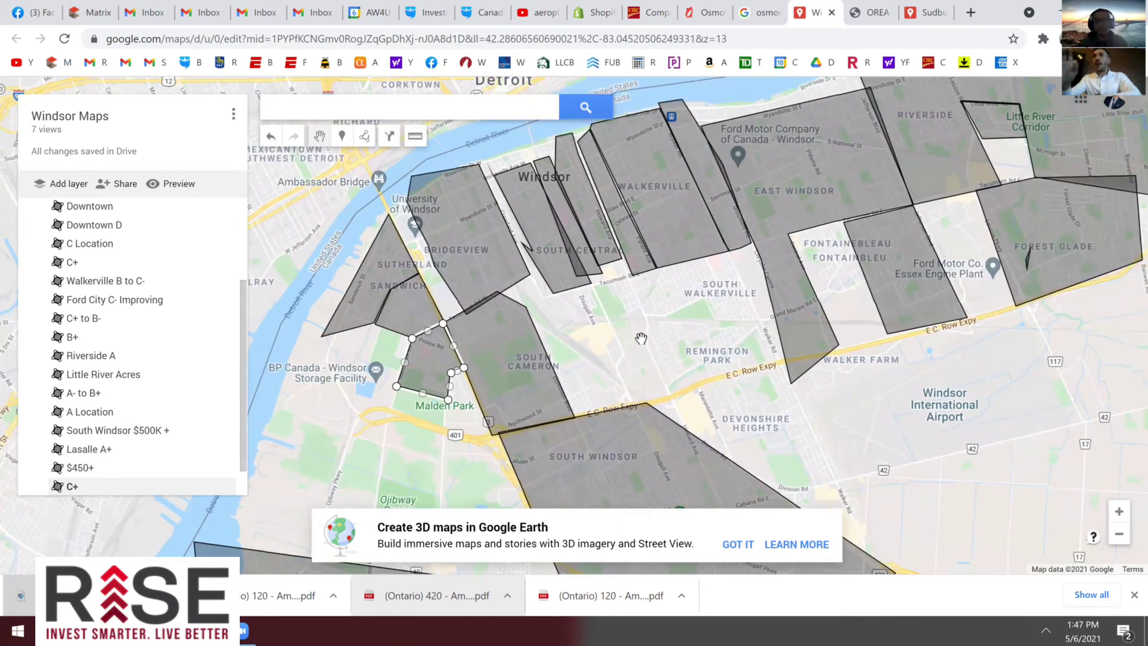
key(Right)
key(Up)
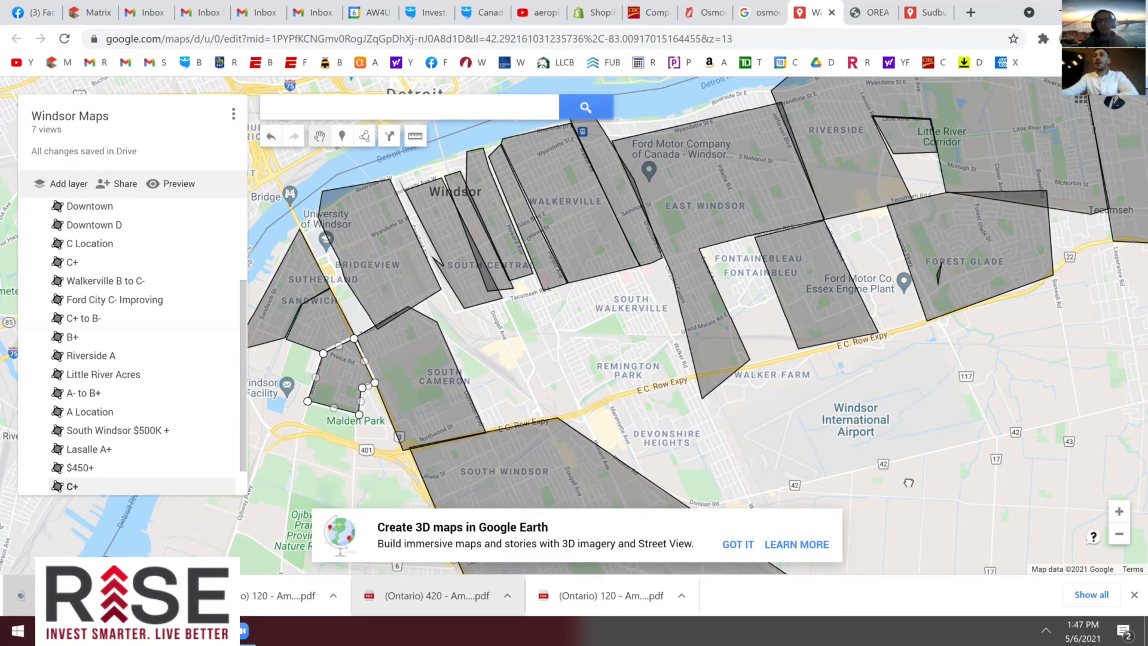
drag(1103, 413, 731, 395)
scroll(732, 395, down, 2)
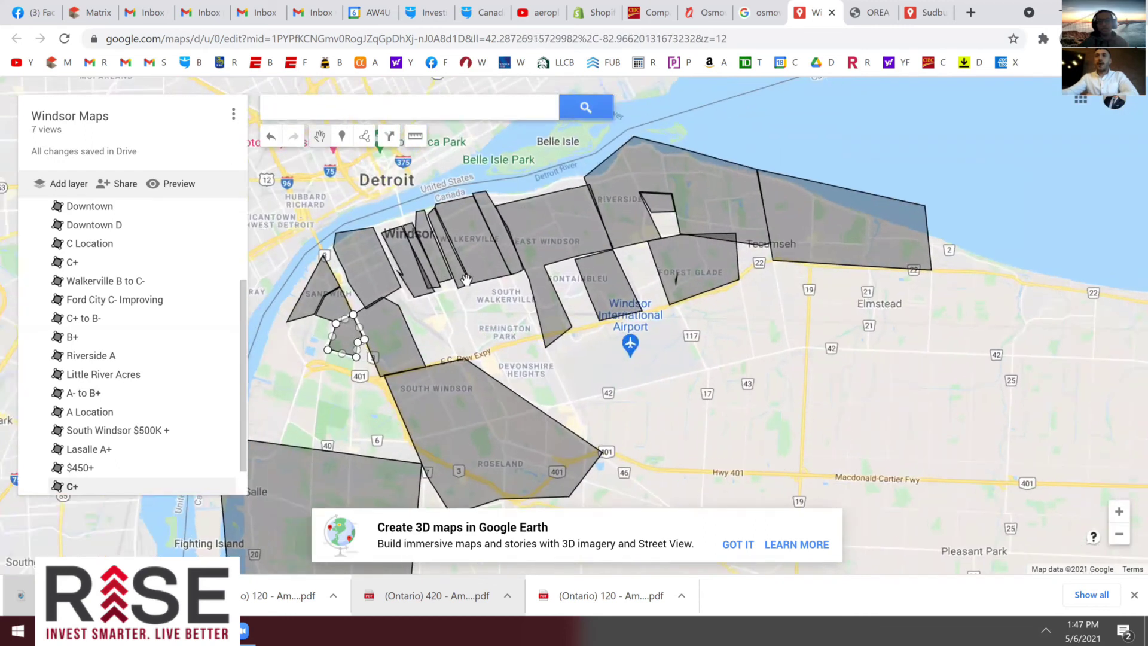
Draw a polygon over South Walkerville and Optimist Memorial Park, bounded by Howard Ave, the rail line, Walker Rd and Tecumseh Rd E
scroll(456, 295, up, 1)
scroll(524, 257, up, 1)
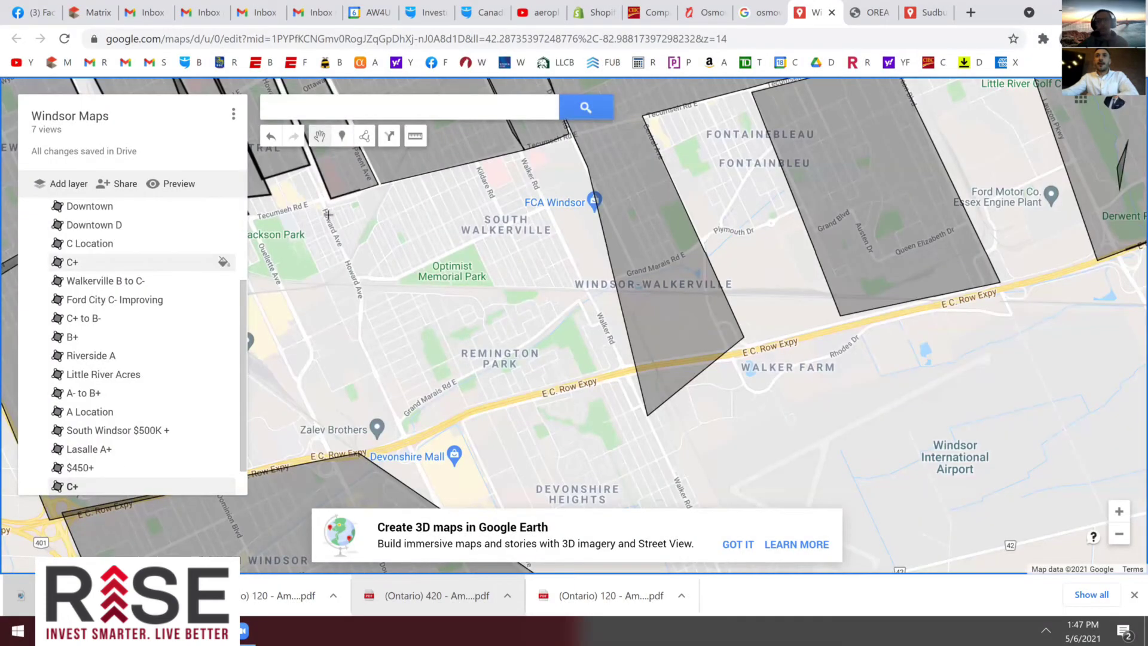
click(364, 135)
click(367, 306)
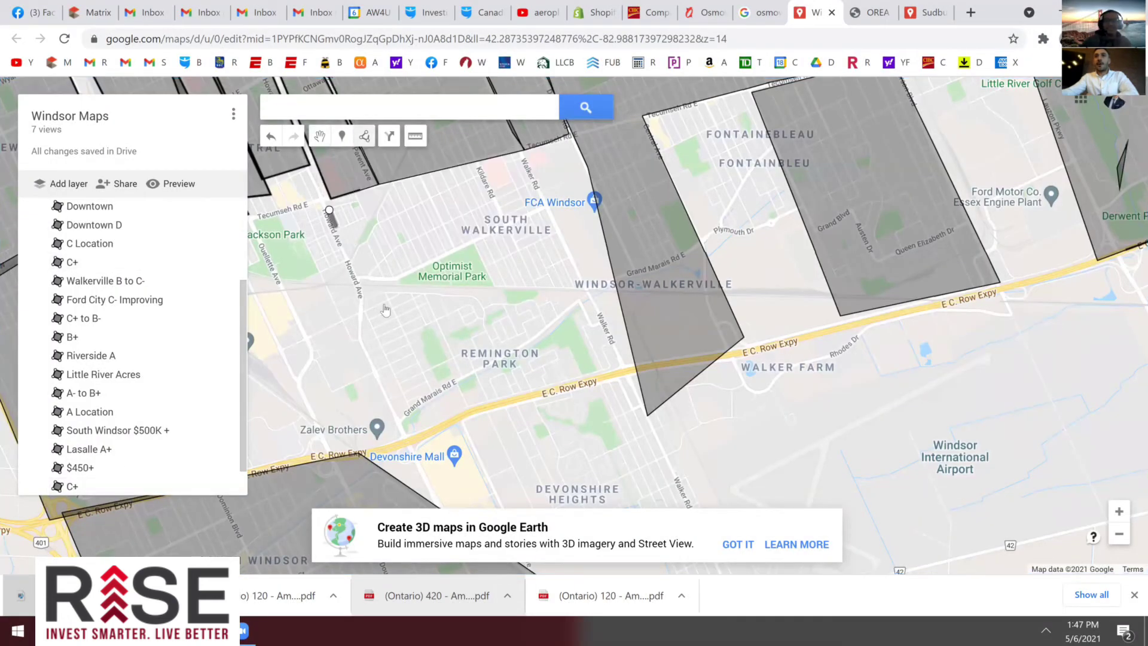
click(604, 295)
click(518, 145)
click(330, 210)
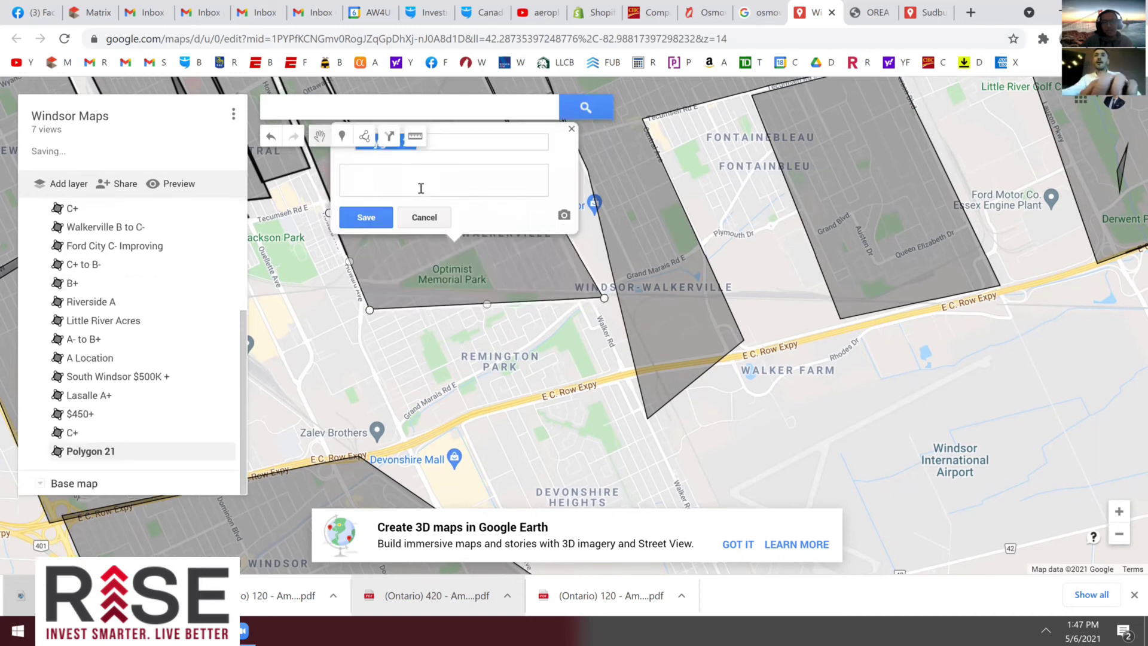
Save the South Walkerville polygon as "A++" and move its southwest corner slightly north along Howard Ave
click(366, 217)
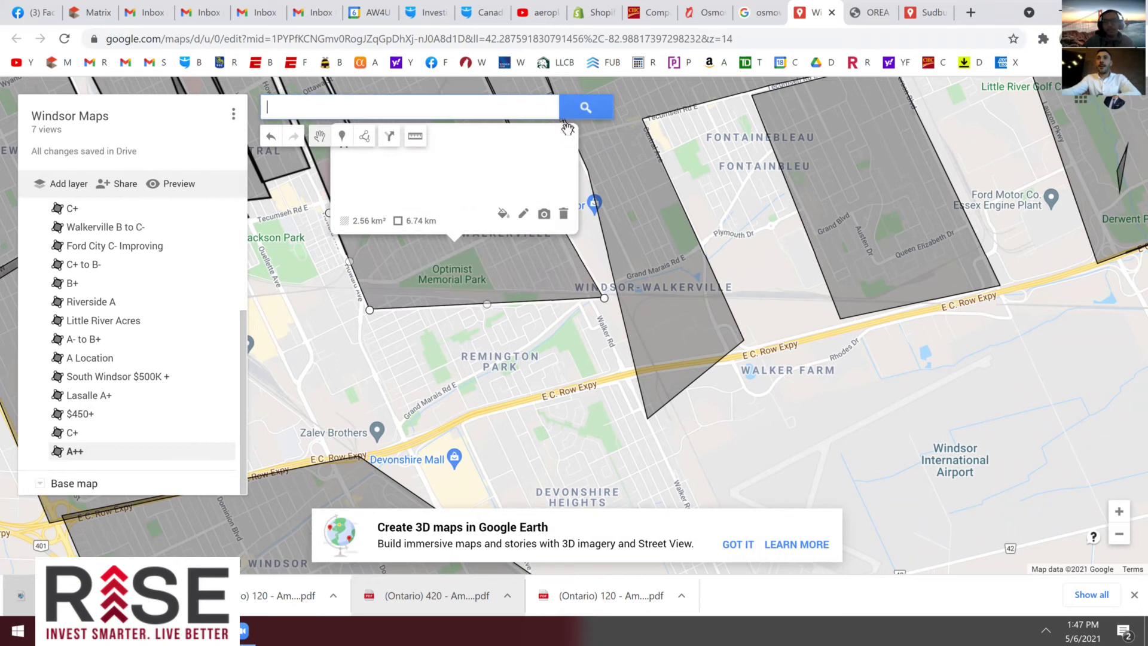
click(326, 312)
drag(370, 310, 366, 291)
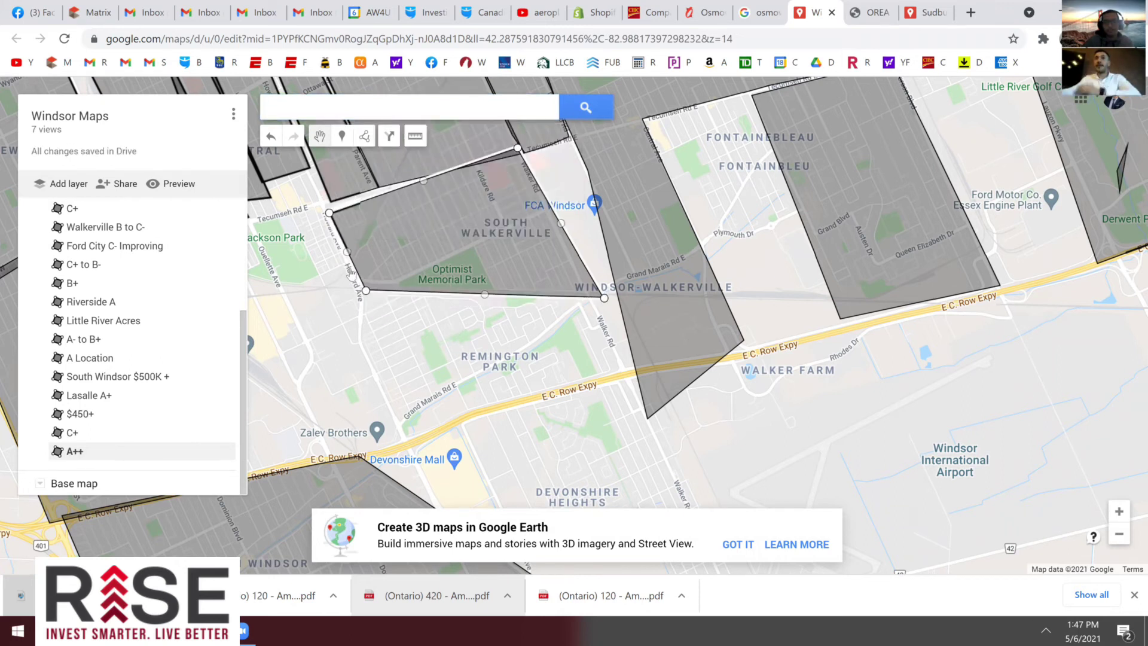
Draw a polygon over Remington Park between Howard Ave, E C Row Expy and Walker Rd, and save it as "B-"
click(364, 135)
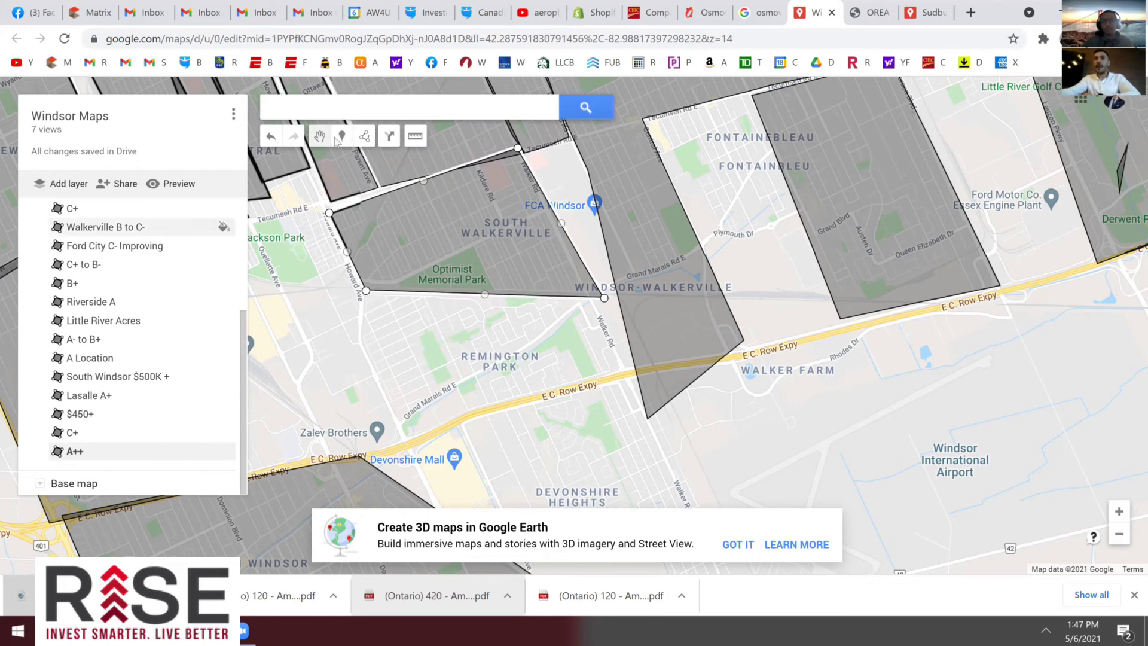
click(358, 298)
click(405, 453)
click(625, 377)
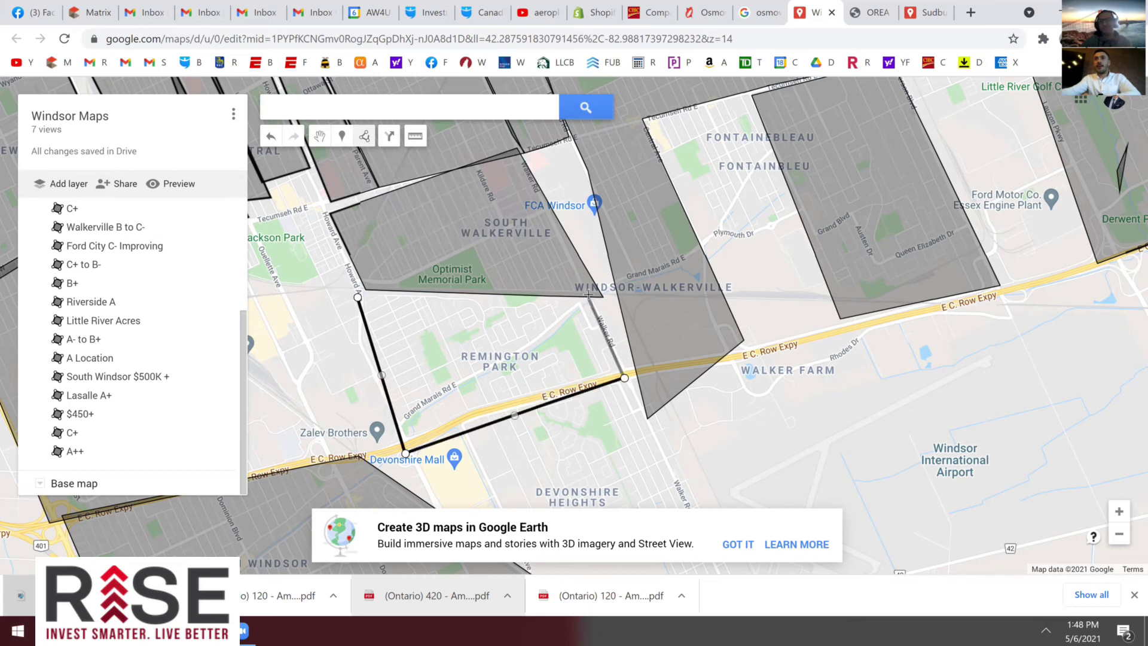
click(602, 295)
click(357, 297)
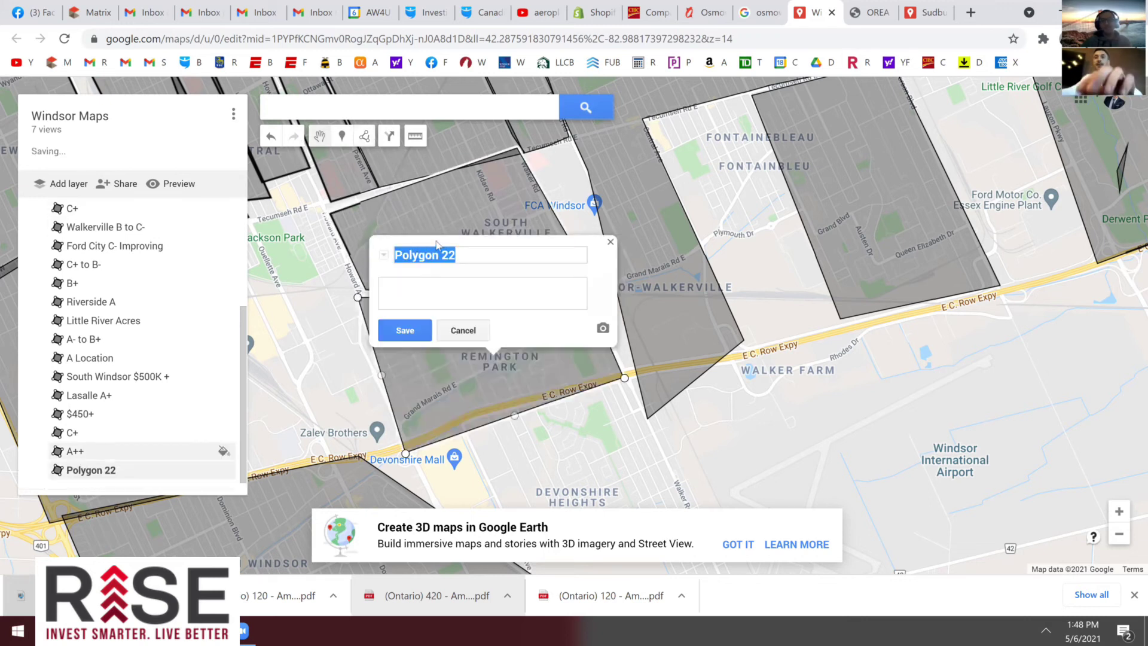
text(B-)
click(405, 330)
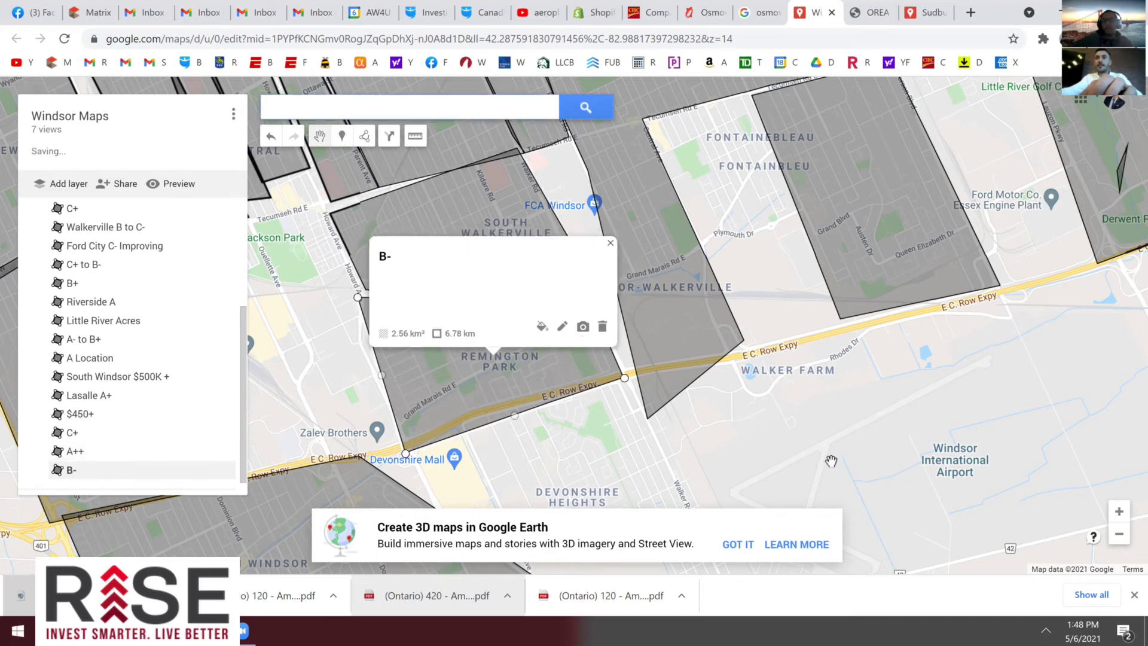
Draw a polygon over Devonshire Heights from E C Row Expy south to Cabana Rd E, along Division Rd past Walker Rd and back north
drag(828, 461, 737, 313)
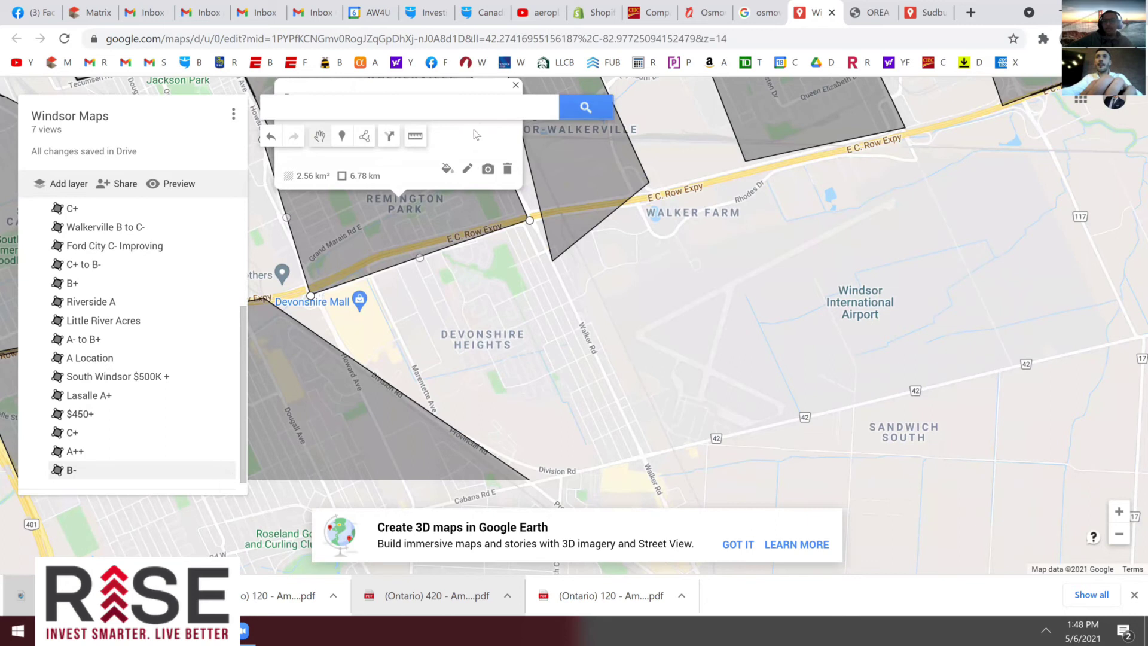
click(364, 135)
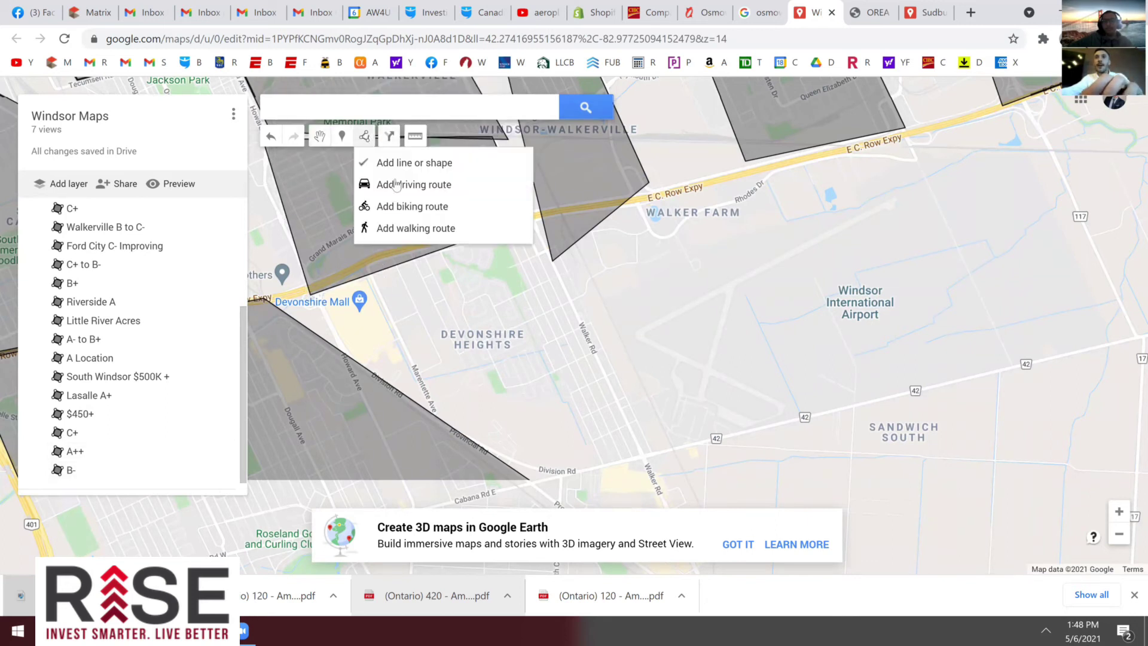
click(373, 274)
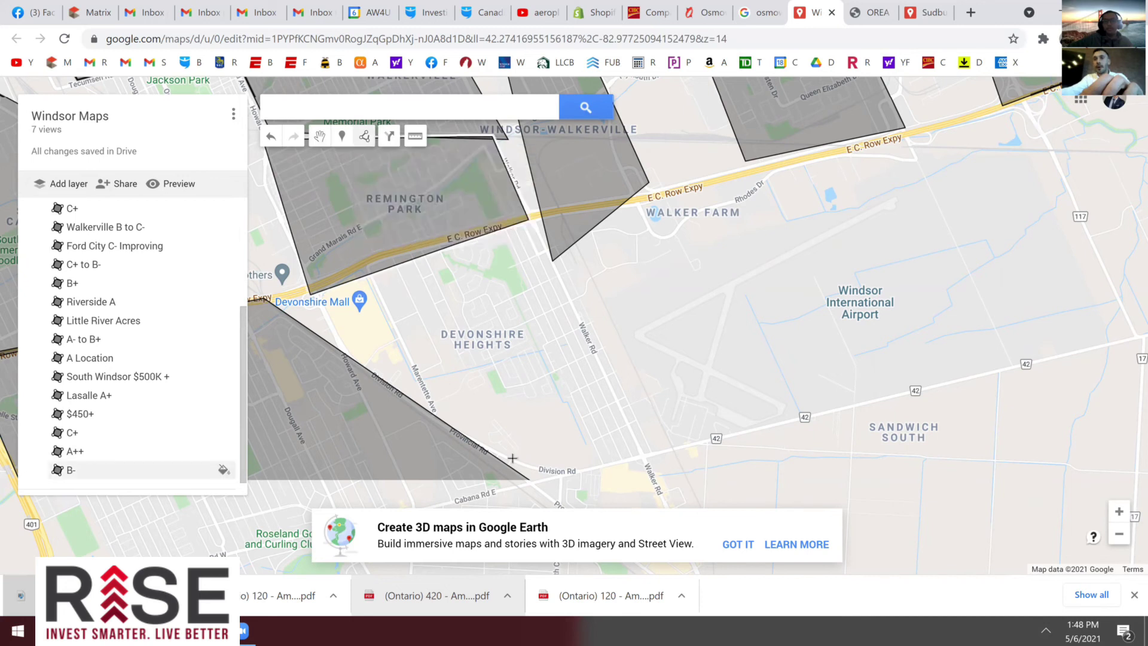
click(498, 488)
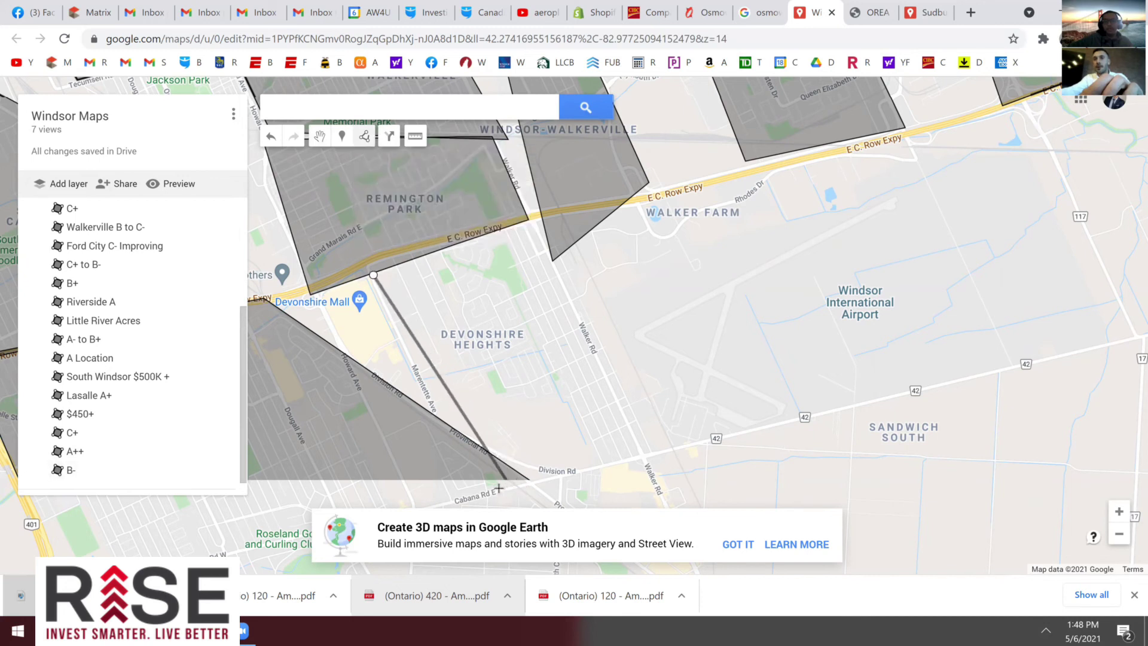
click(648, 458)
click(677, 447)
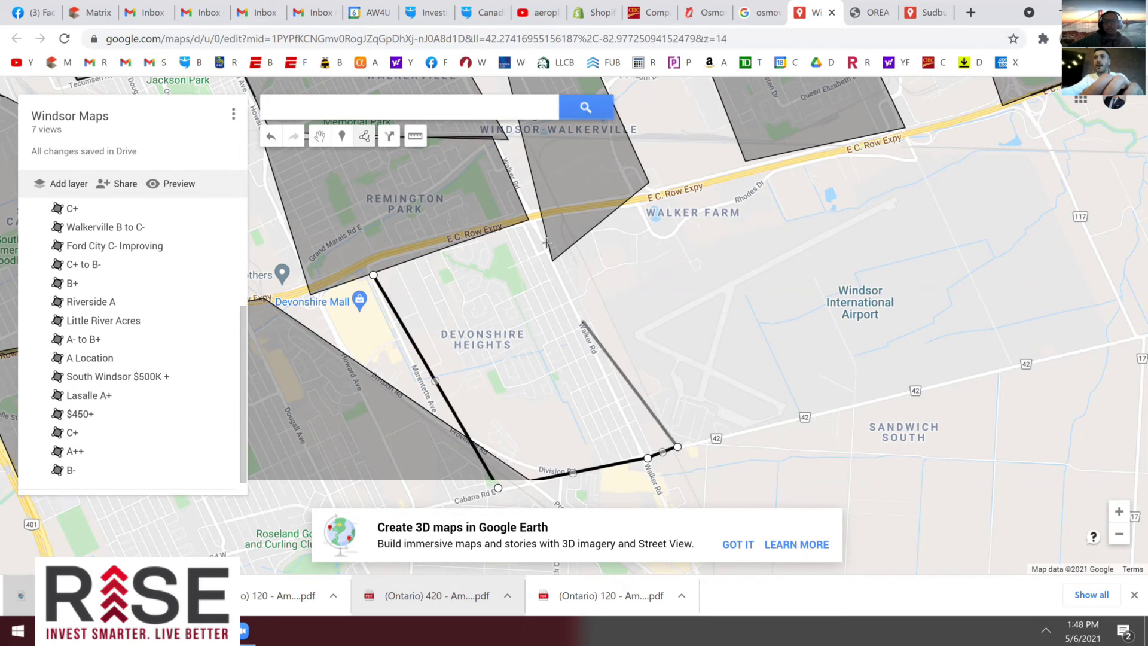
click(537, 205)
click(373, 274)
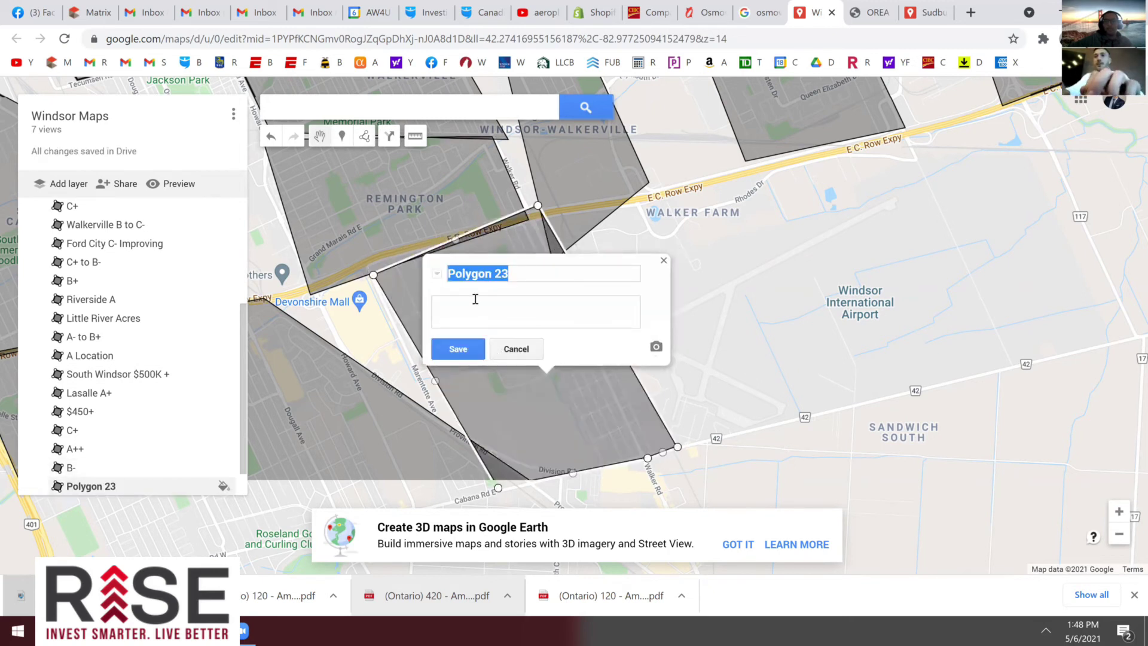
Save the Devonshire Heights polygon as "B+" and pull its southeast corner in to Walker Rd
text(B+)
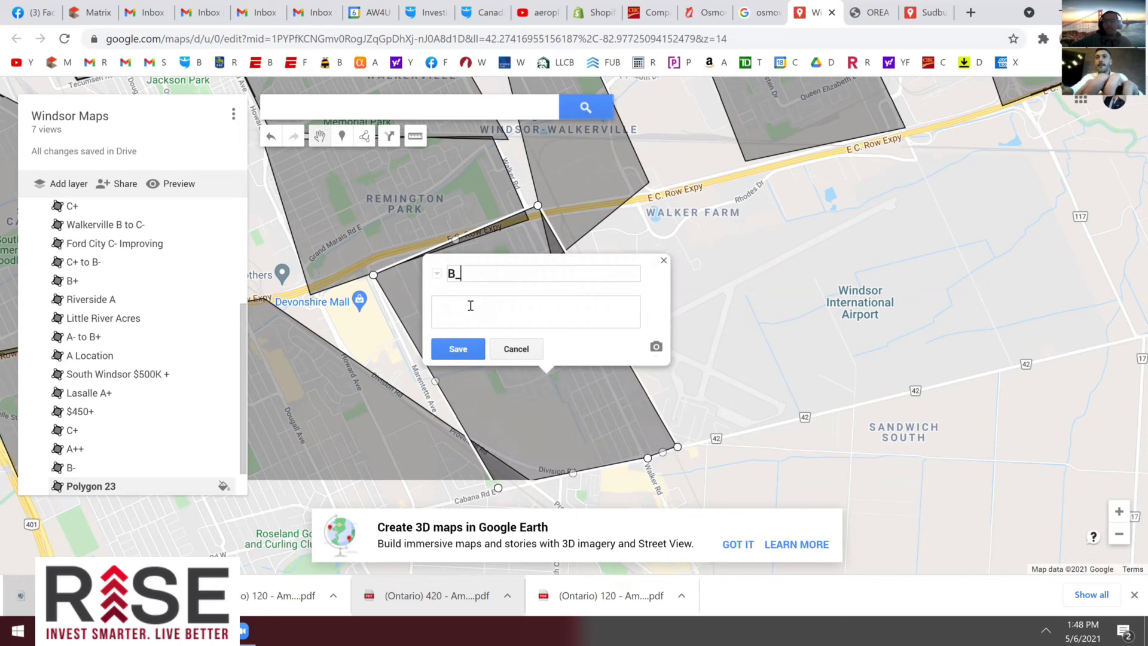
click(458, 353)
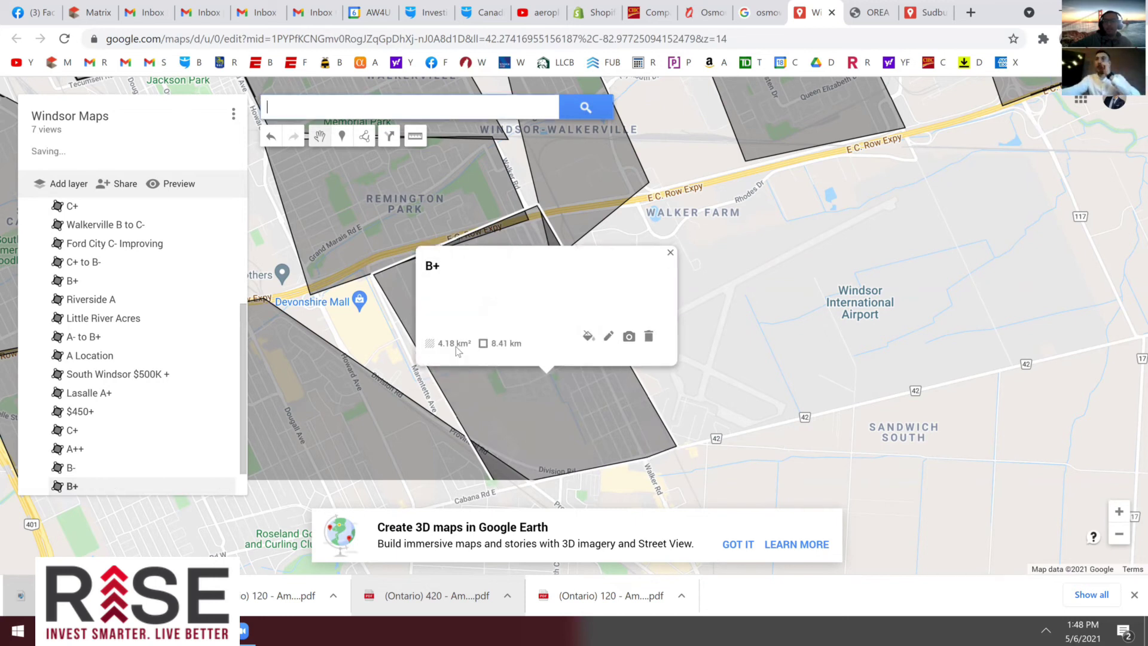
click(664, 261)
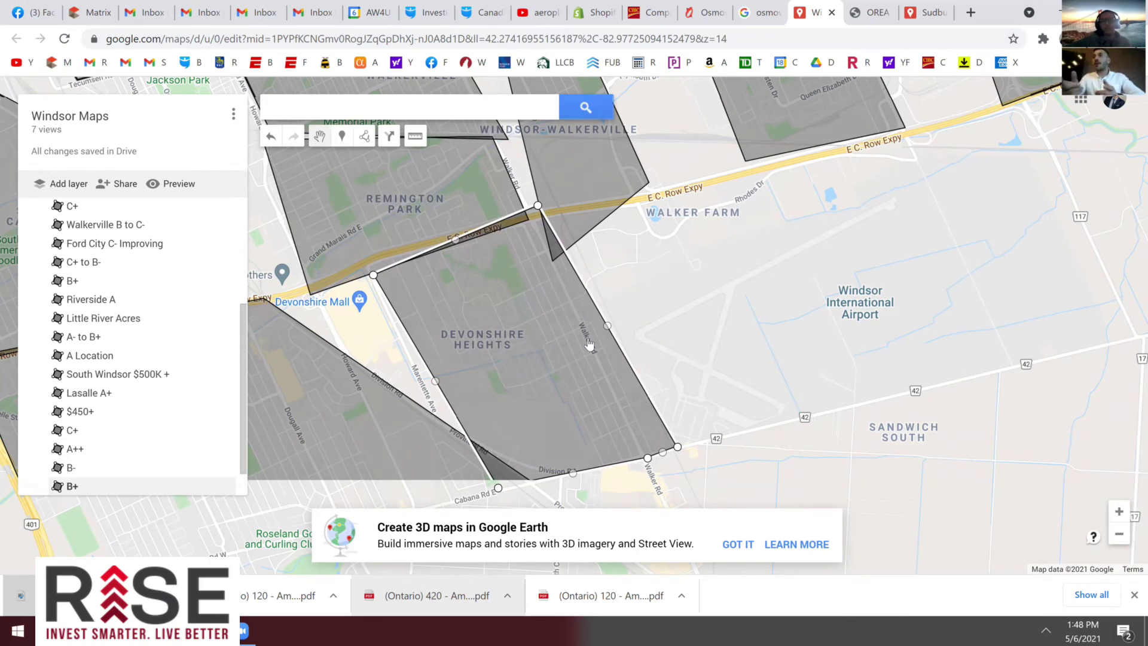
drag(753, 392, 649, 453)
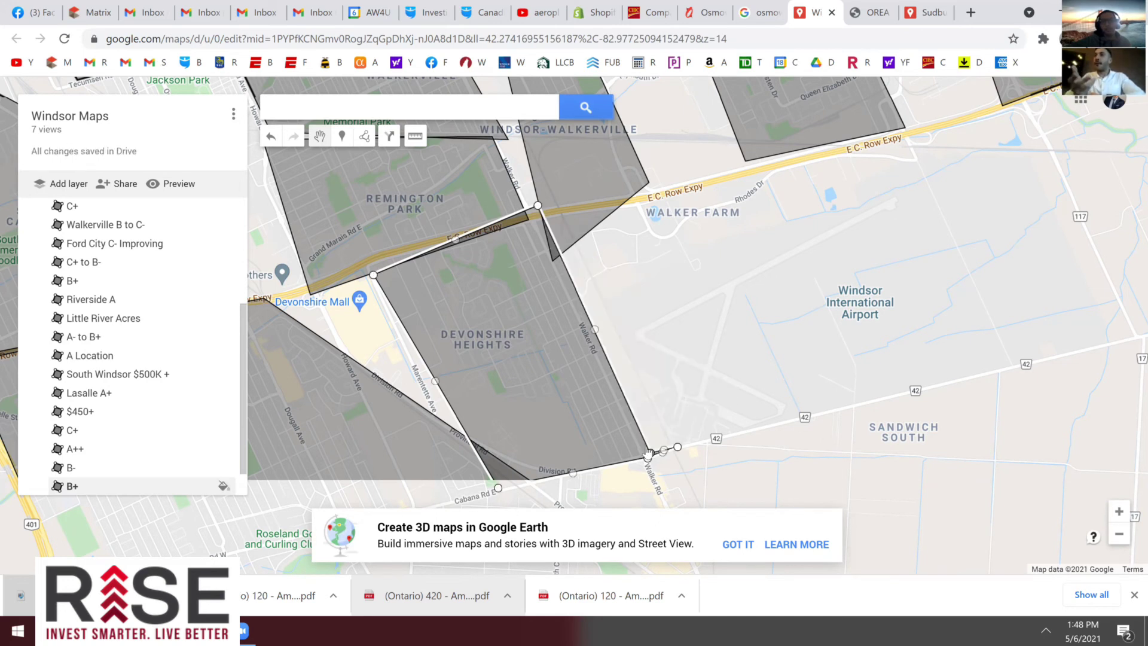
Review all mapped Windsor polygons, from LaSalle to Tecumseh, together with the list of graded areas in the layer
scroll(771, 338, down, 1)
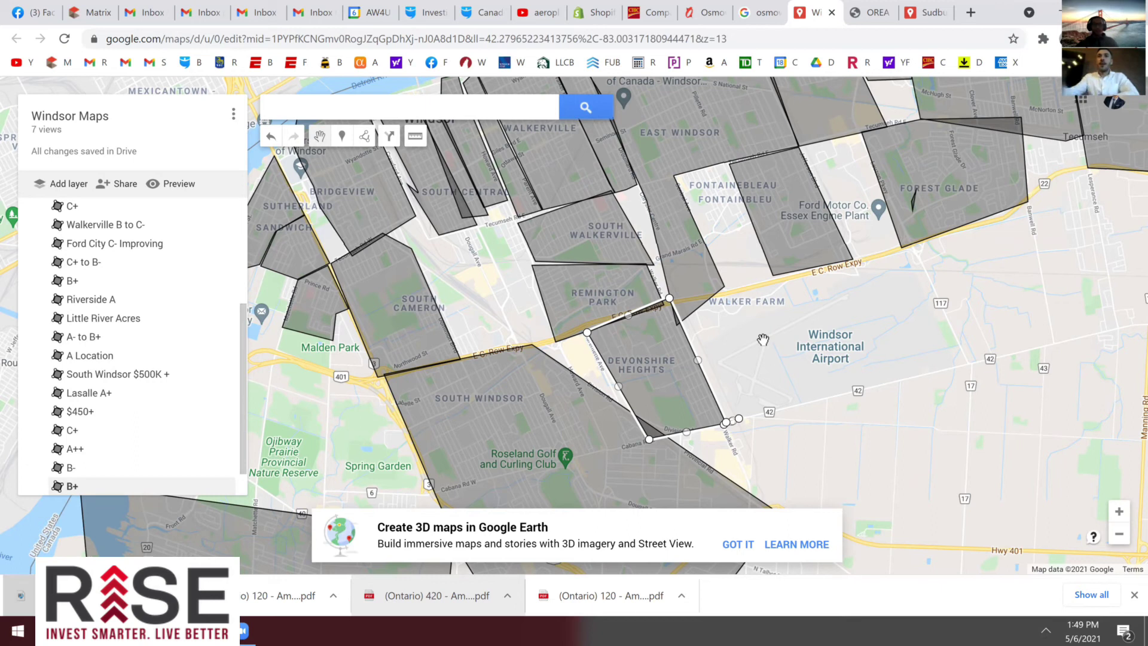
scroll(763, 339, down, 1)
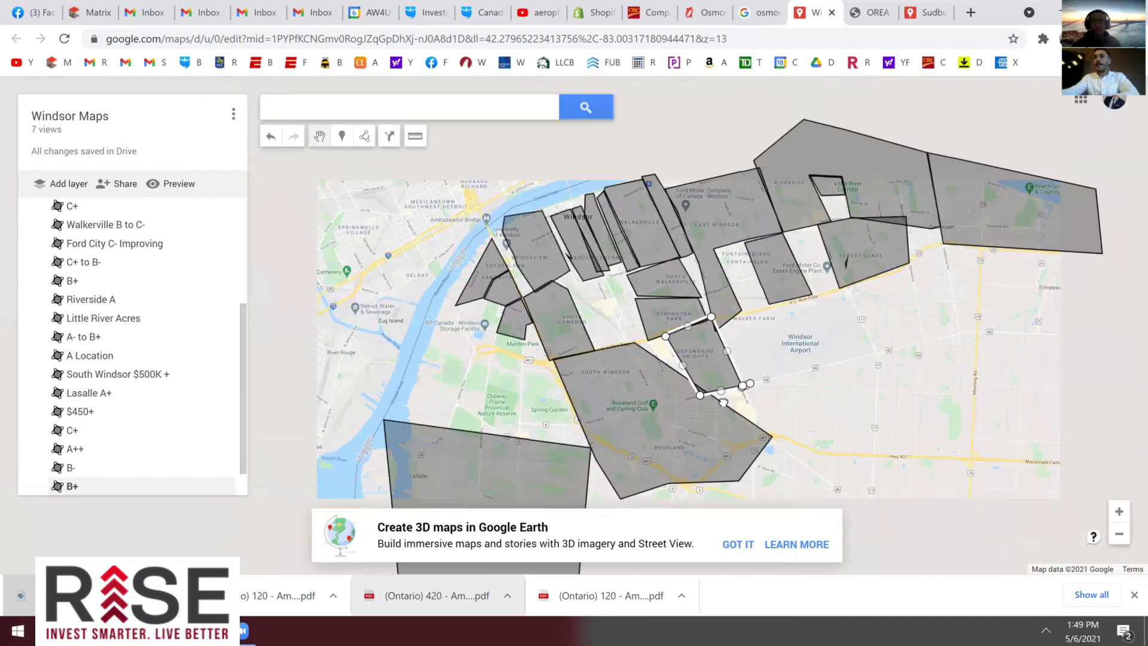
drag(961, 377, 733, 372)
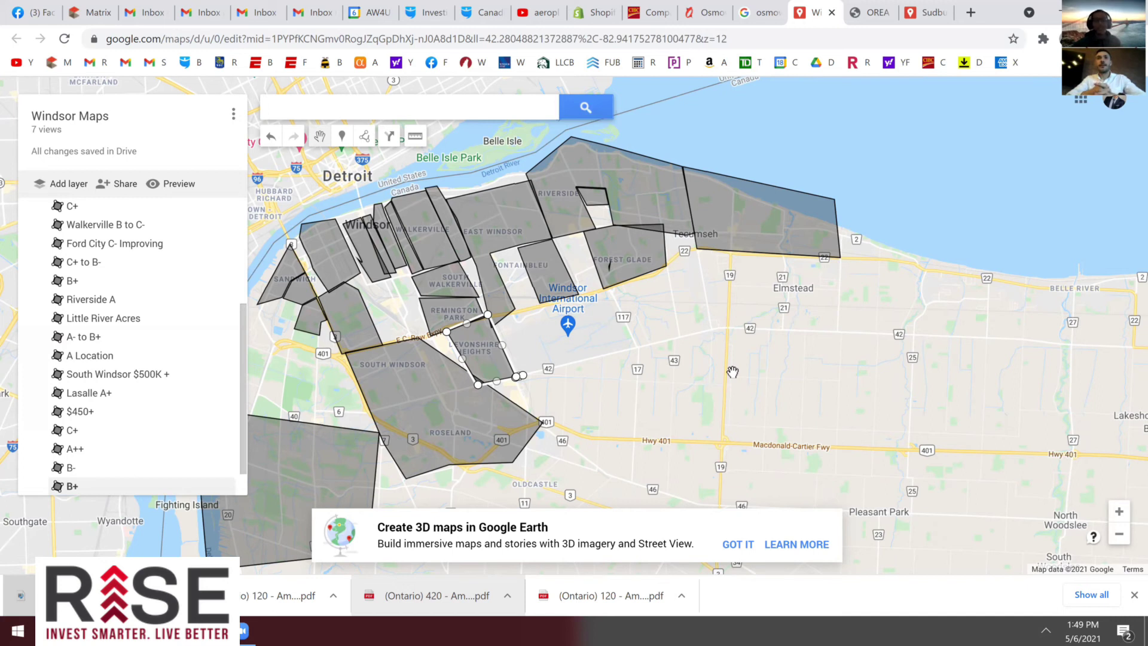
scroll(100, 436, down, 1)
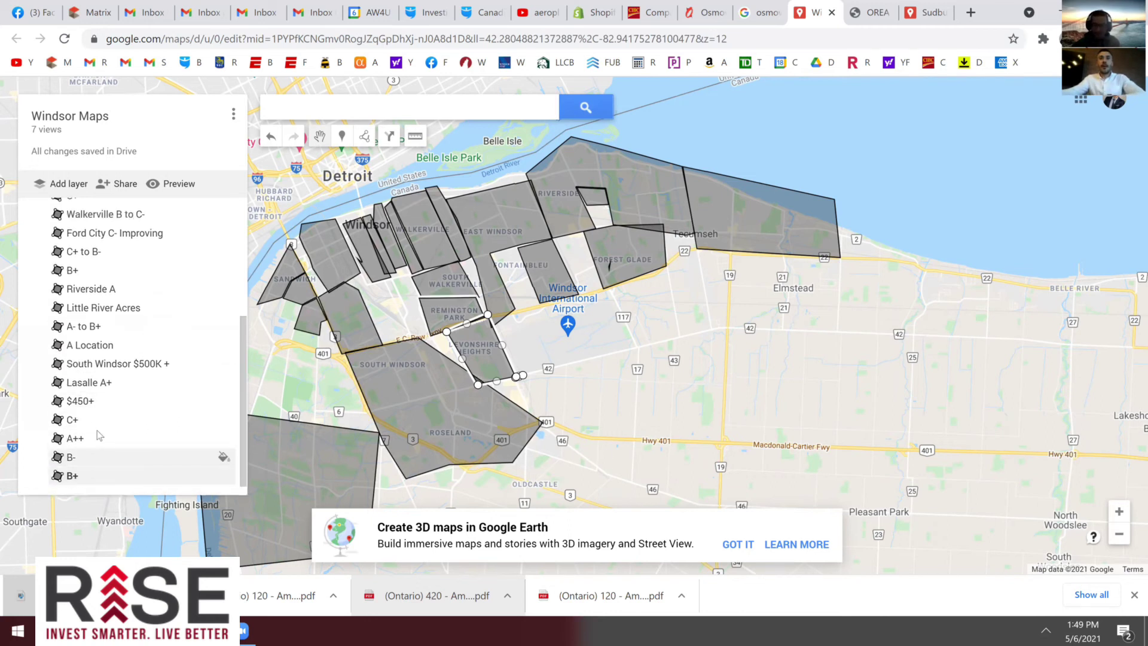
scroll(97, 418, up, 4)
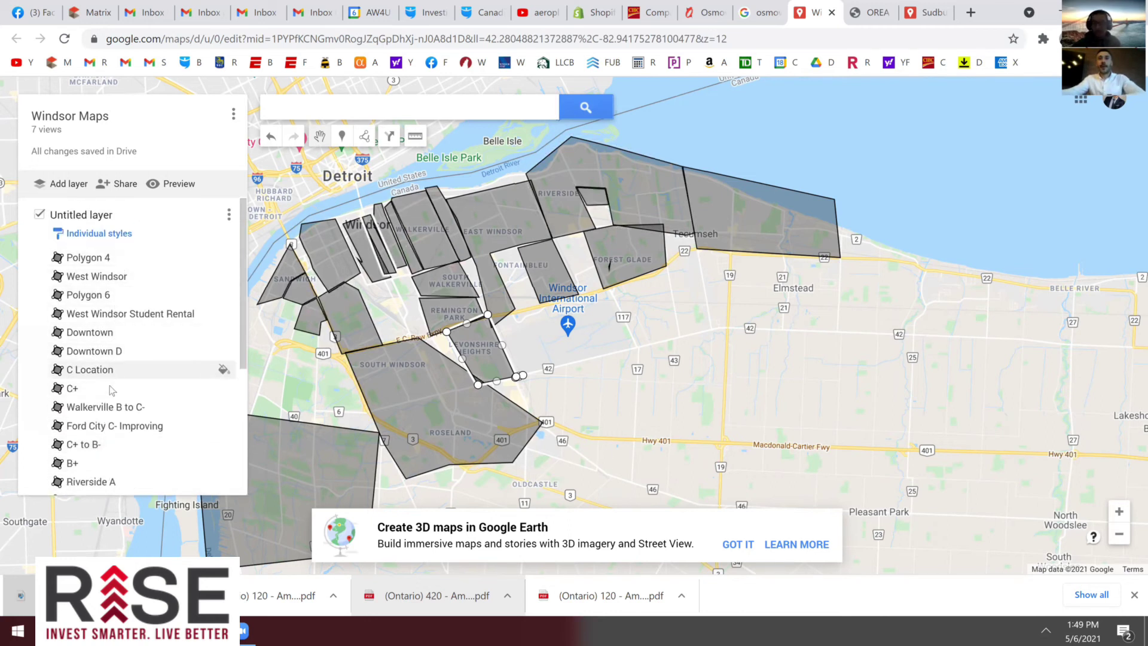
scroll(111, 390, down, 3)
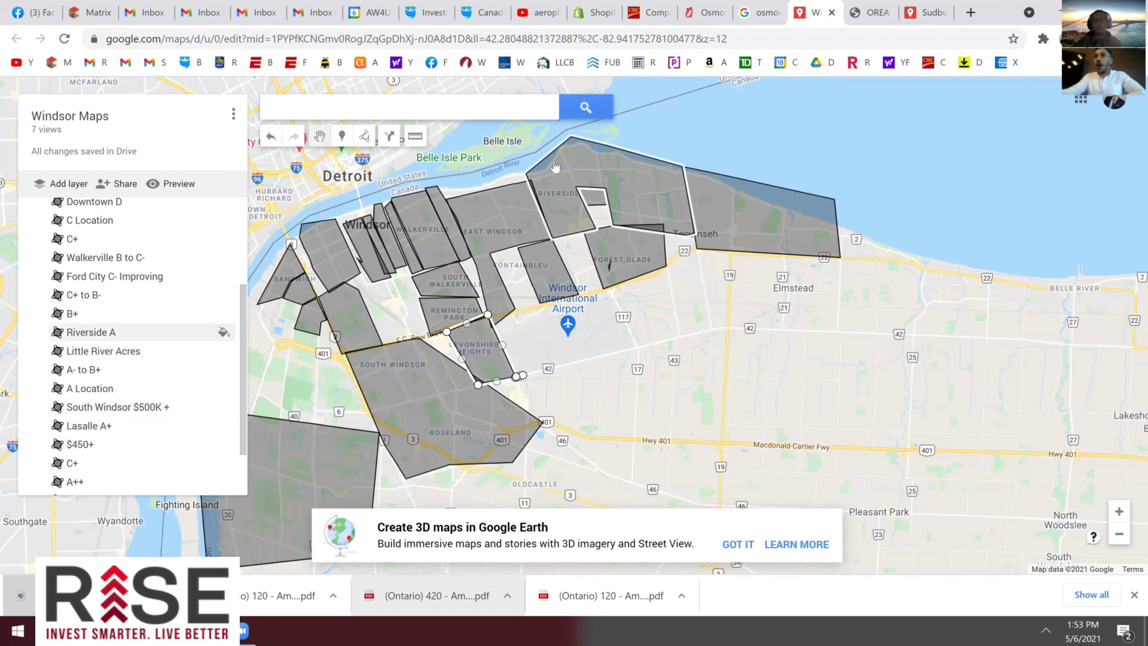
scroll(677, 232, up, 1)
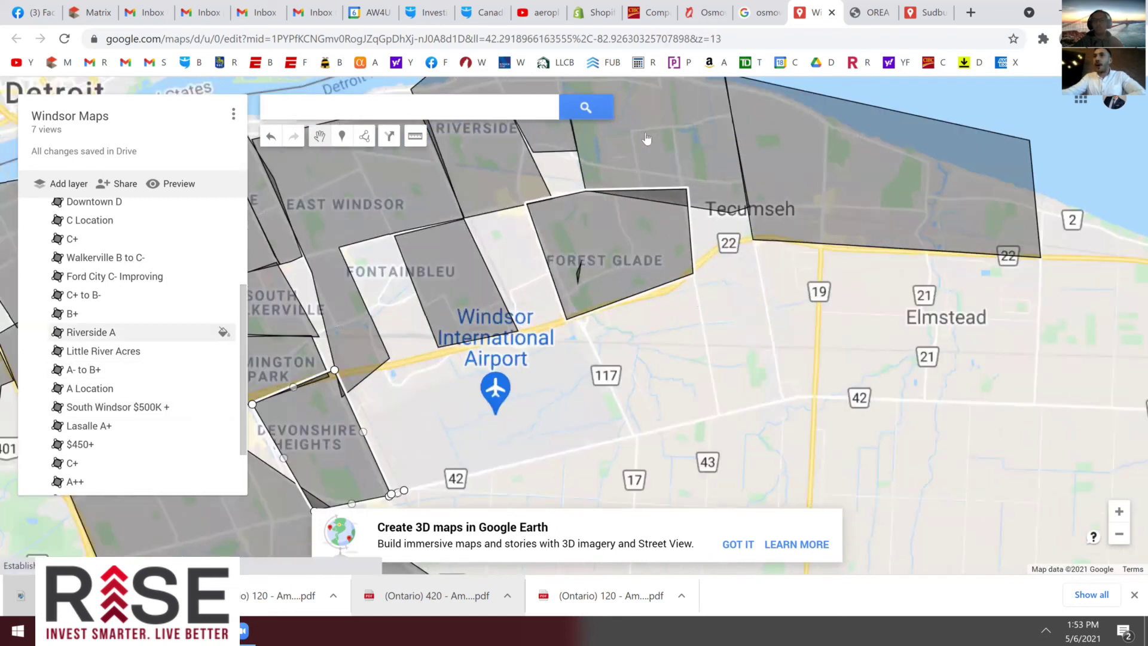
scroll(640, 150, down, 1)
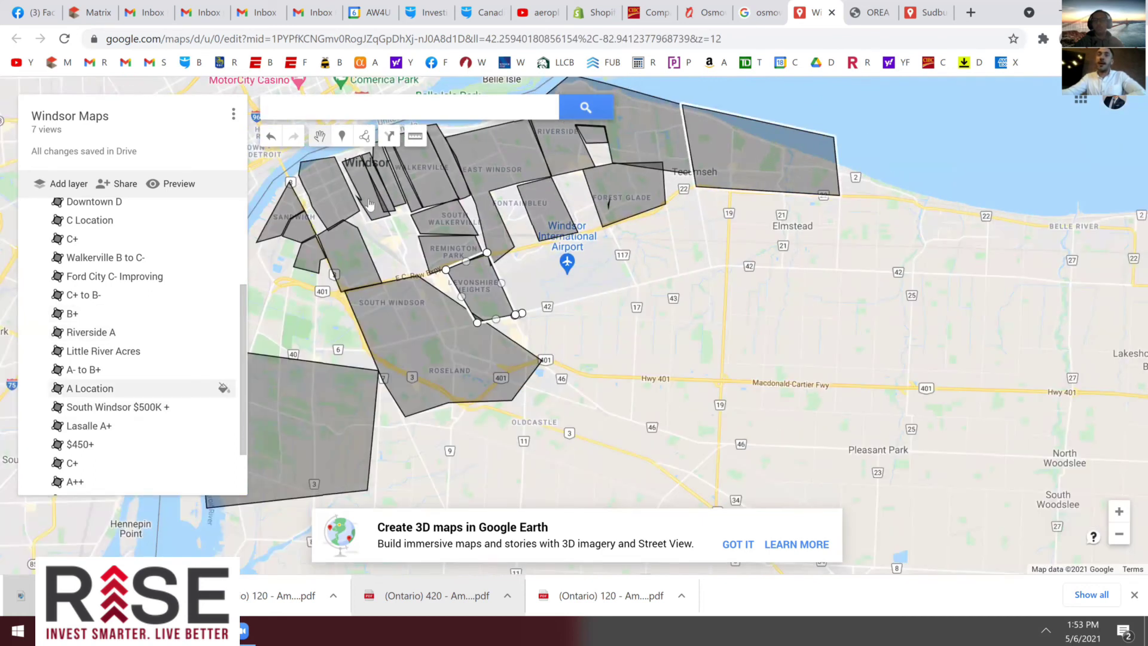
Examine the mapped areas around South Cameron, Remington Park and Devonshire Heights up close and within the overall Windsor map
scroll(371, 198, up, 1)
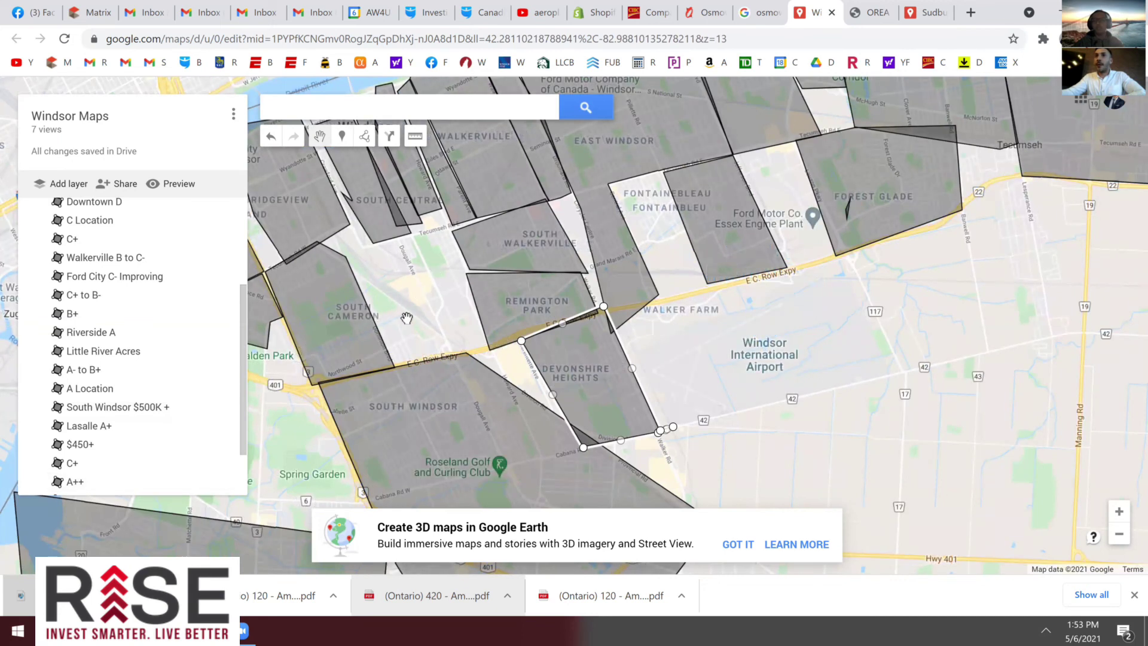
scroll(404, 323, down, 1)
scroll(407, 261, down, 2)
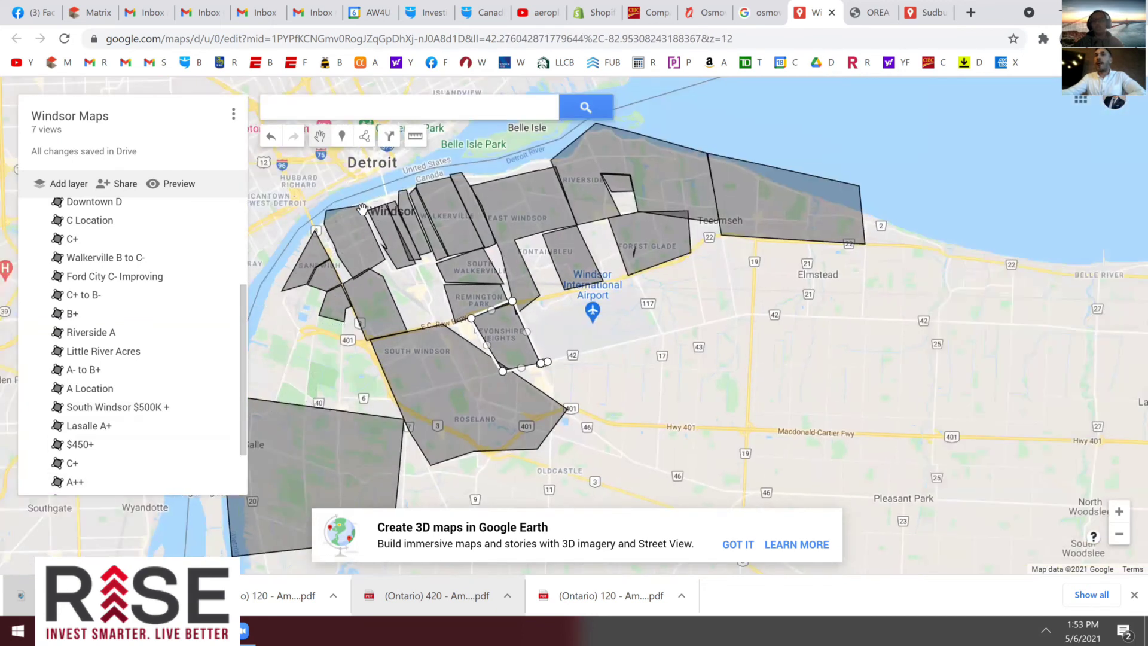
scroll(377, 197, up, 1)
scroll(382, 253, up, 1)
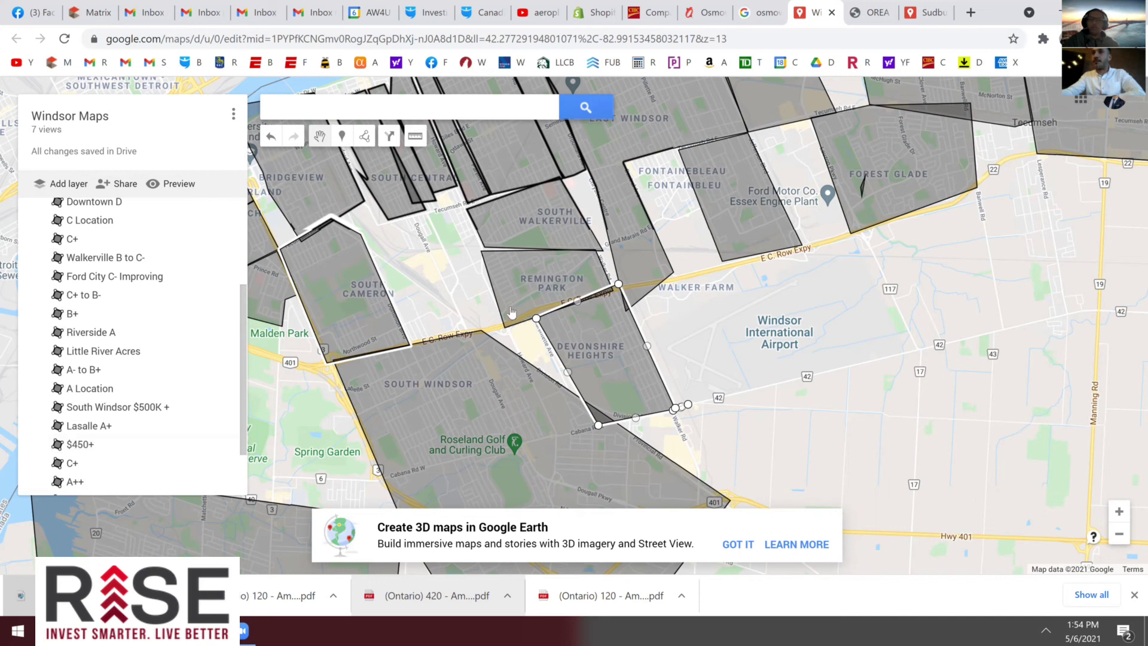
drag(565, 331, 587, 335)
drag(484, 320, 588, 308)
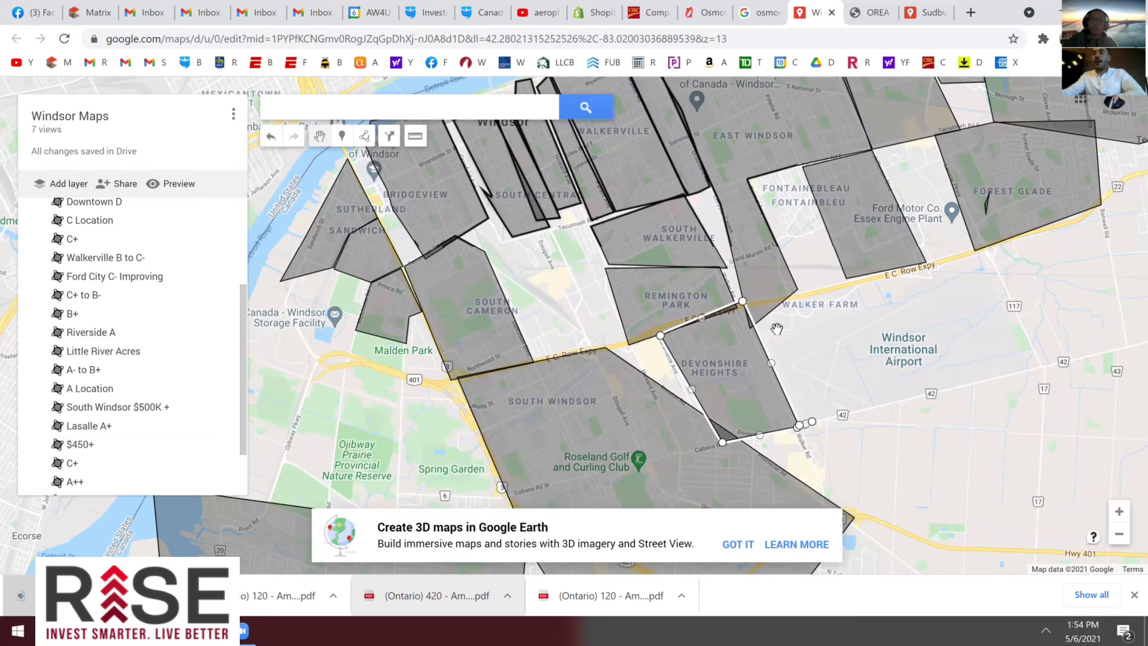
scroll(663, 336, down, 1)
scroll(662, 336, down, 1)
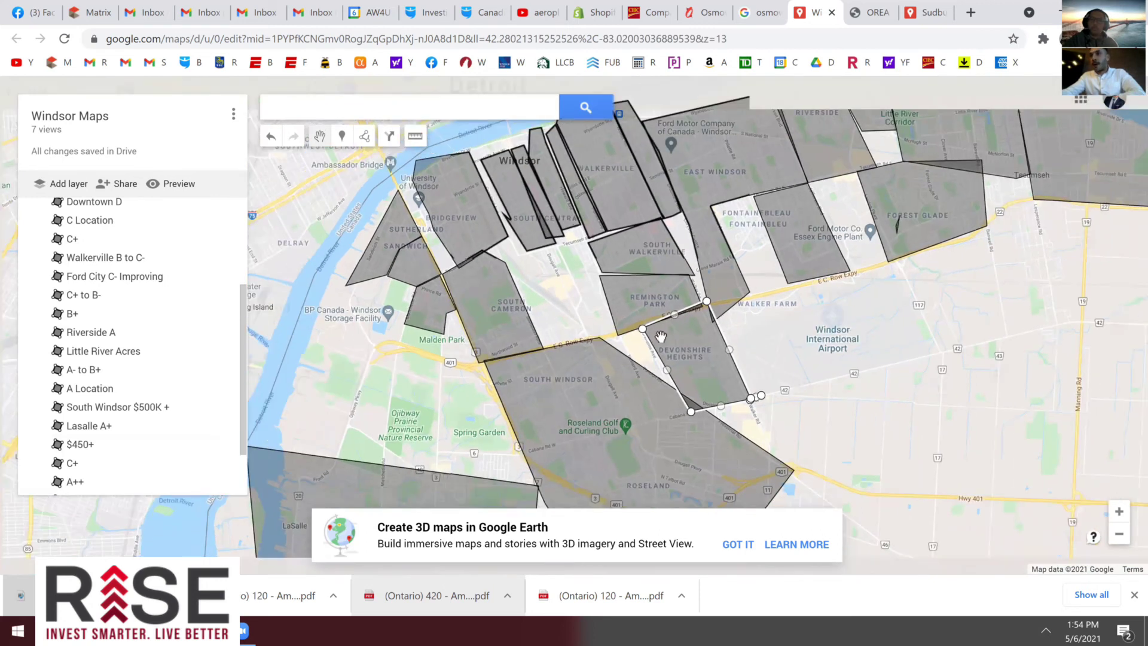
drag(723, 329, 655, 332)
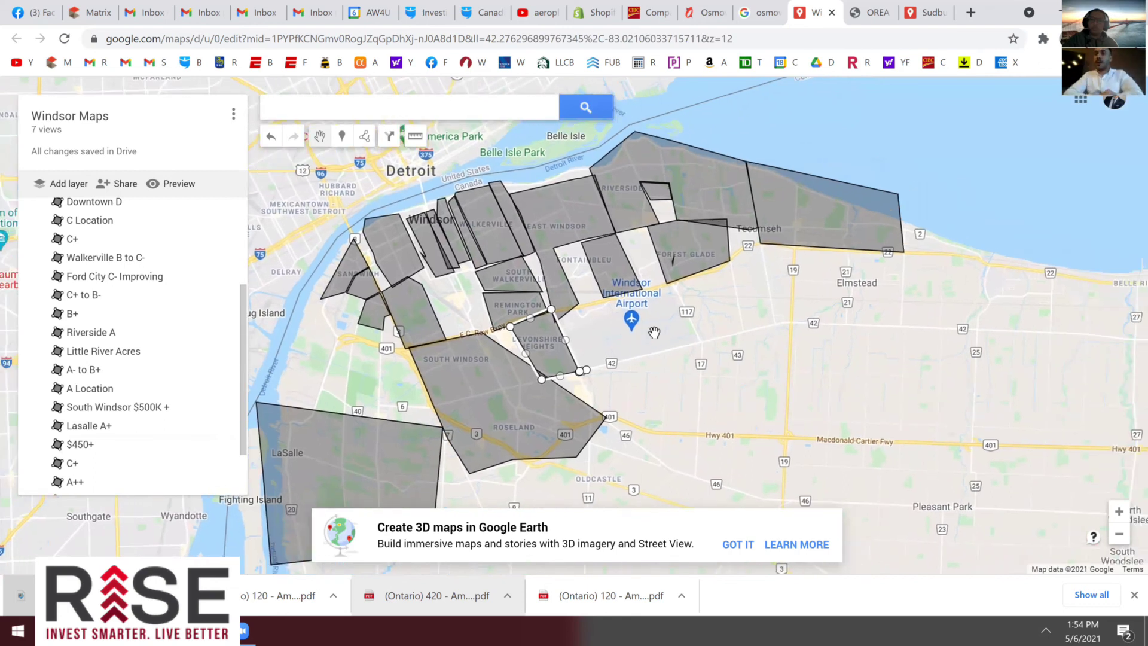